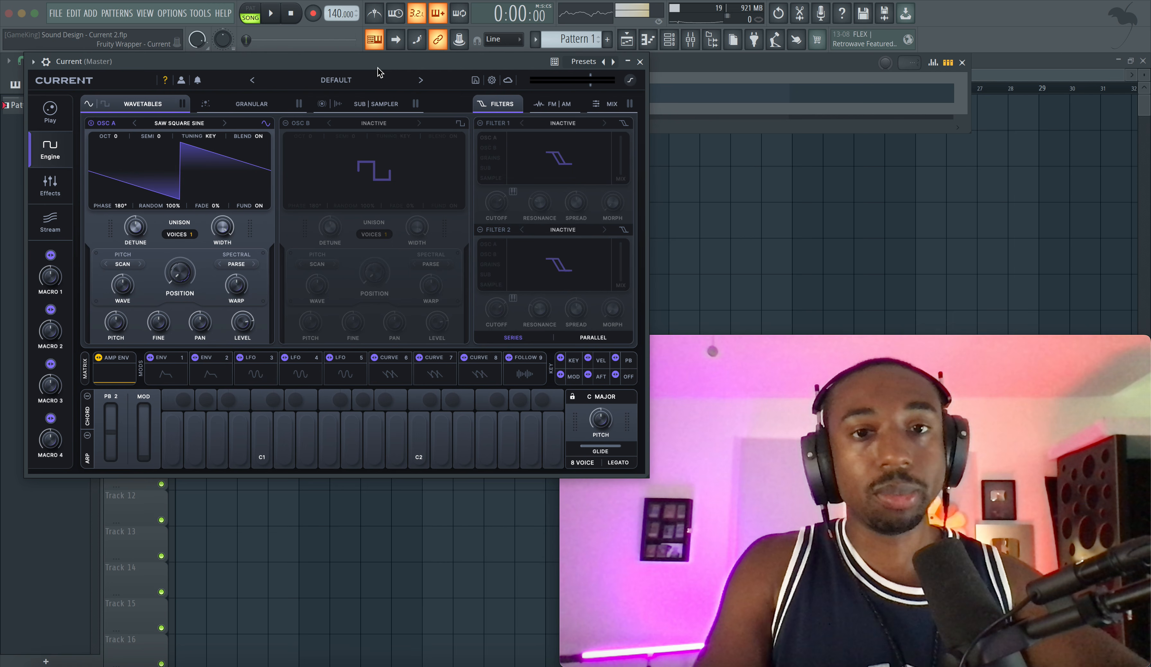
# Step: Move the Current synth window below the channel rack and play the pattern with the default preset
pyautogui.moveTo(378, 68); pyautogui.dragTo(392, 149)
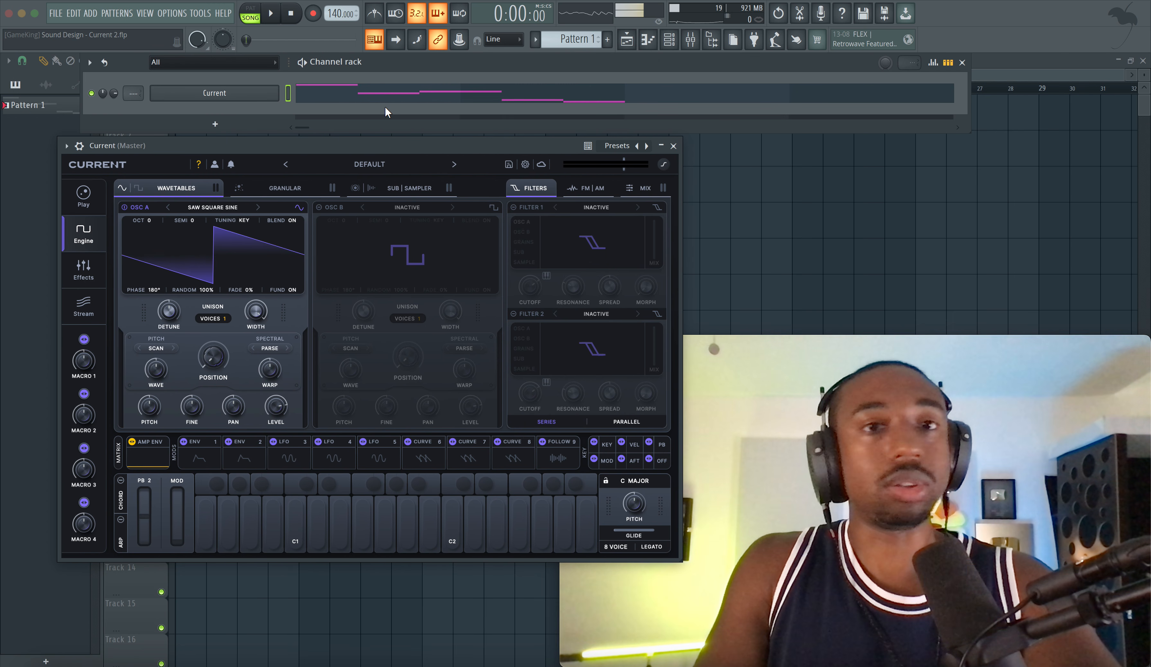
pyautogui.press('space')
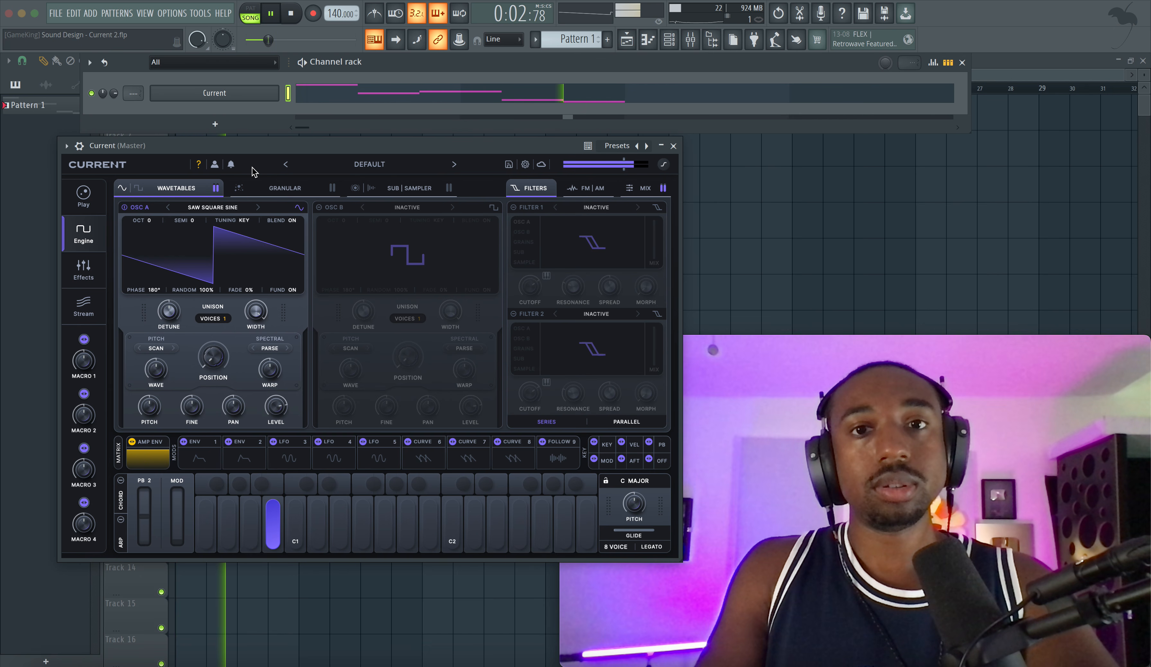
pyautogui.press('space')
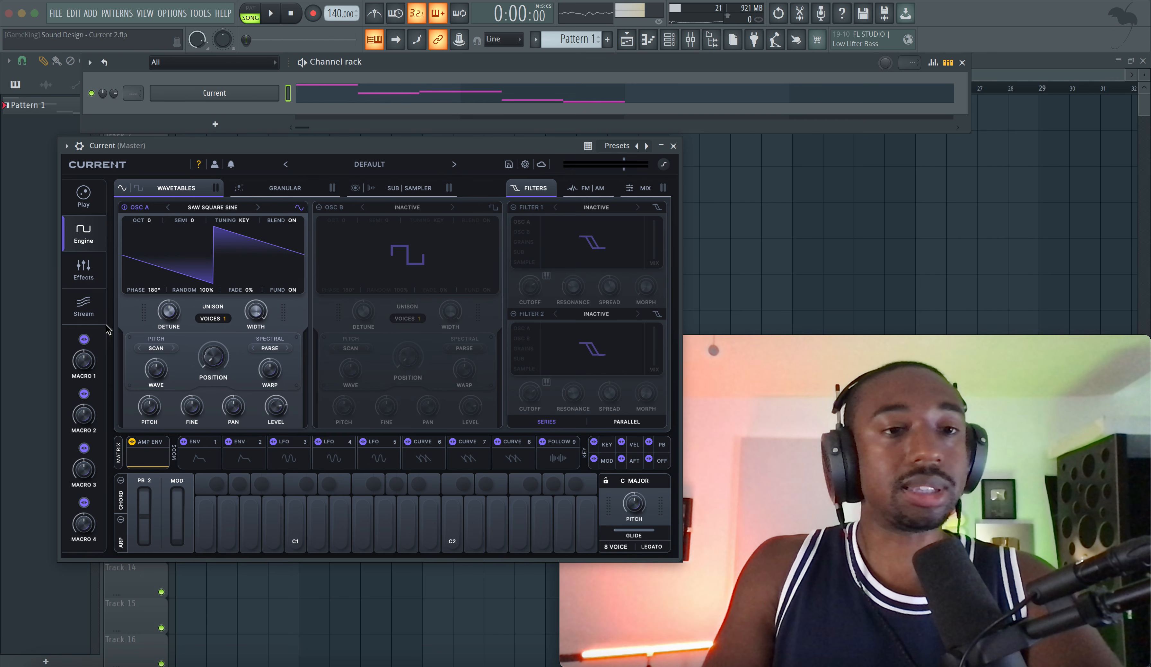
# Step: Browse the preset packs and the cloud wavetables in the synth's Stream library
pyautogui.click(83, 298)
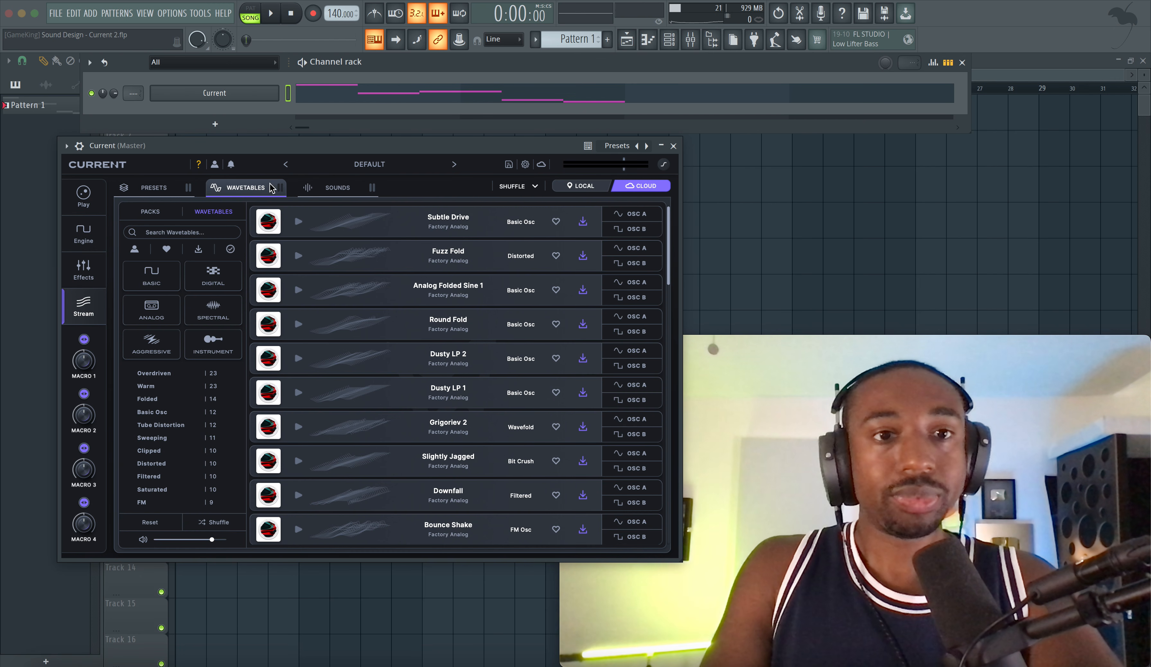
pyautogui.click(149, 188)
pyautogui.scroll(-5, 247, 227)
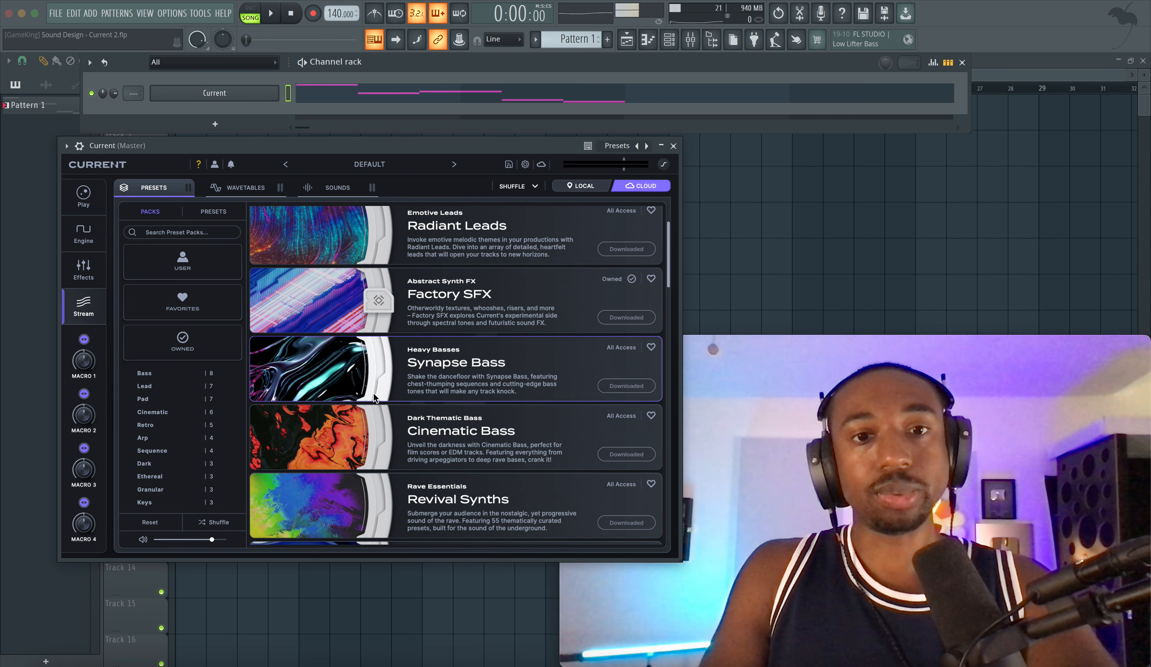
pyautogui.click(253, 192)
pyautogui.scroll(-6, 295, 311)
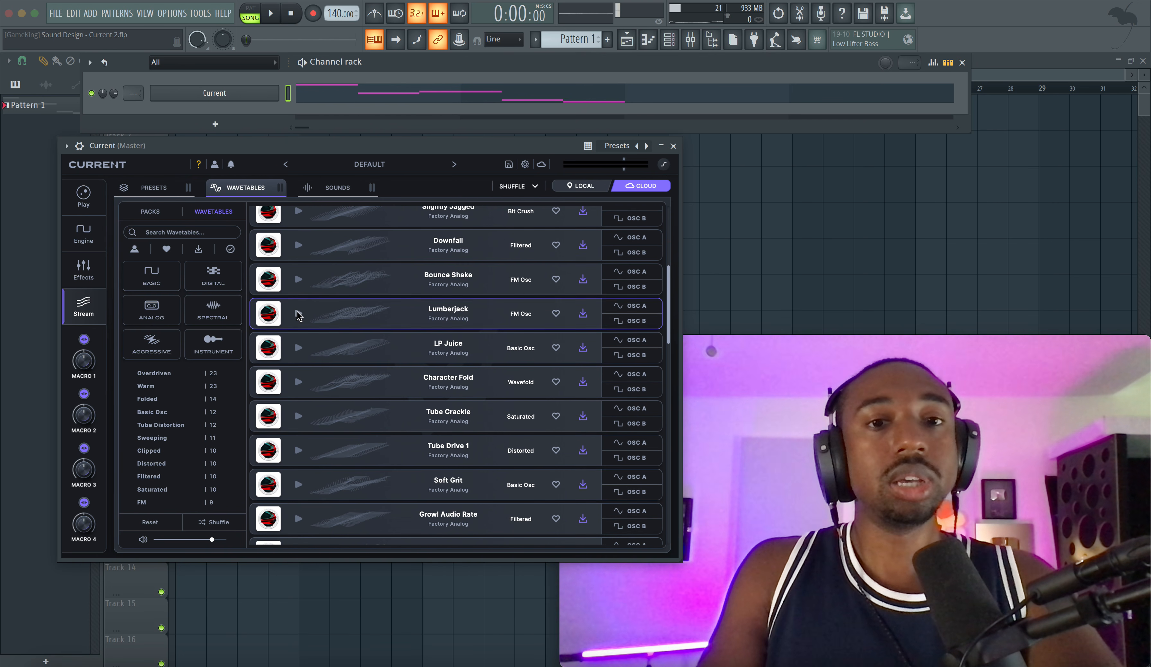
pyautogui.scroll(6, 546, 287)
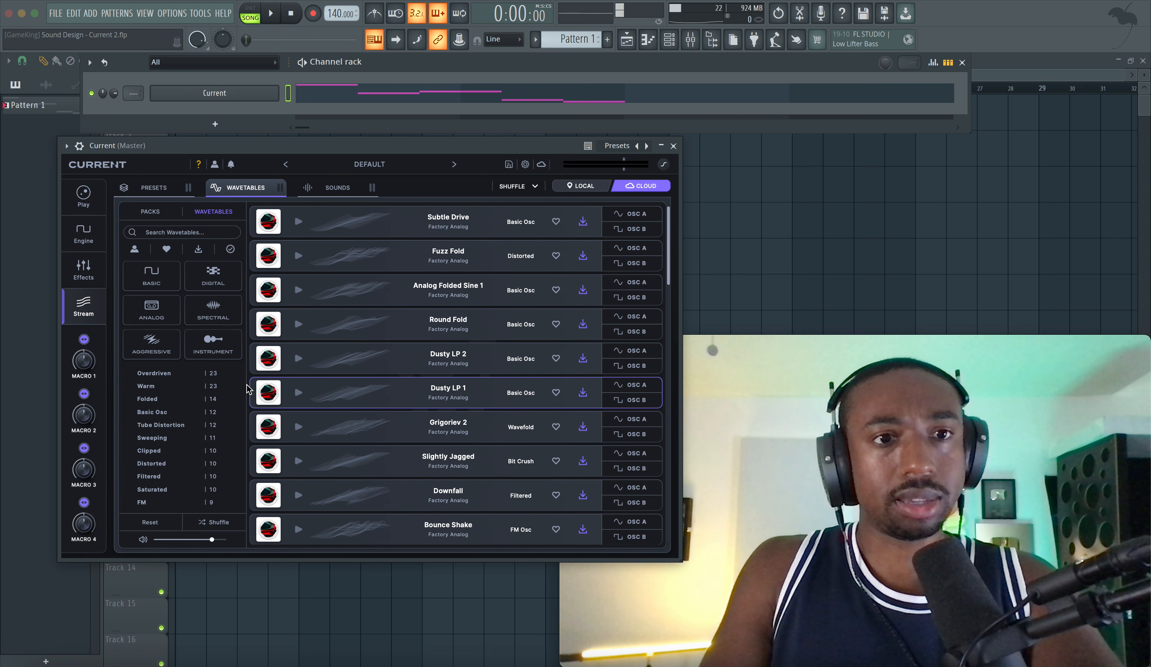
# Step: Browse the wavetable packs in the Stream library and open the Factory Retro pack
pyautogui.click(175, 218)
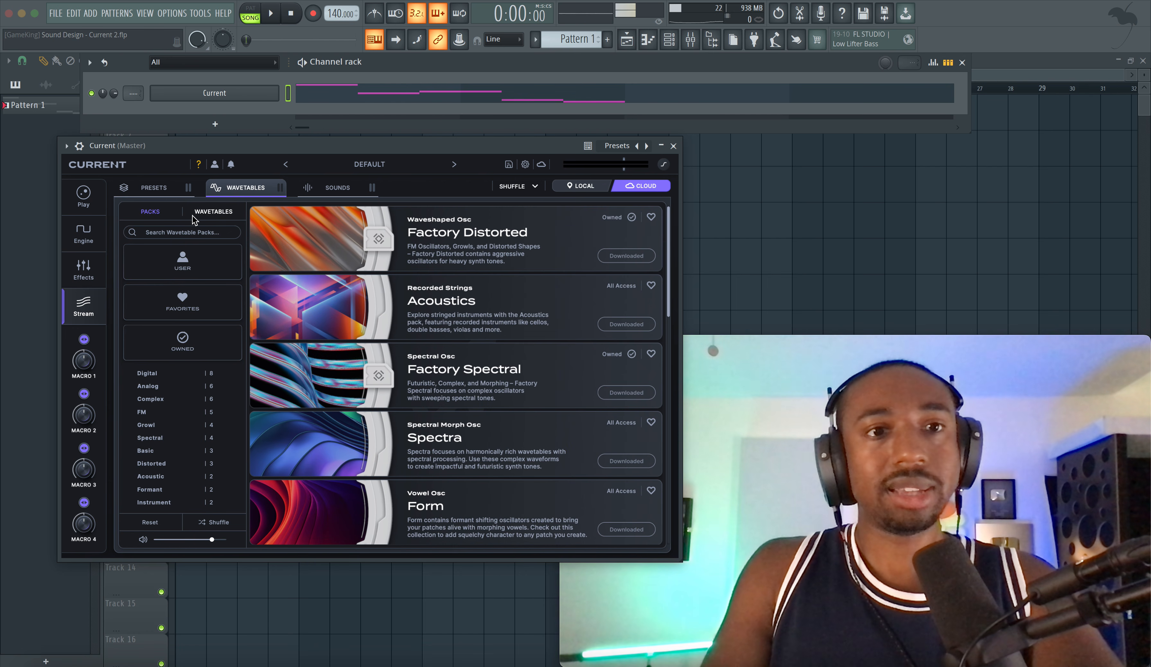
pyautogui.scroll(-6, 511, 336)
pyautogui.scroll(-3, 512, 338)
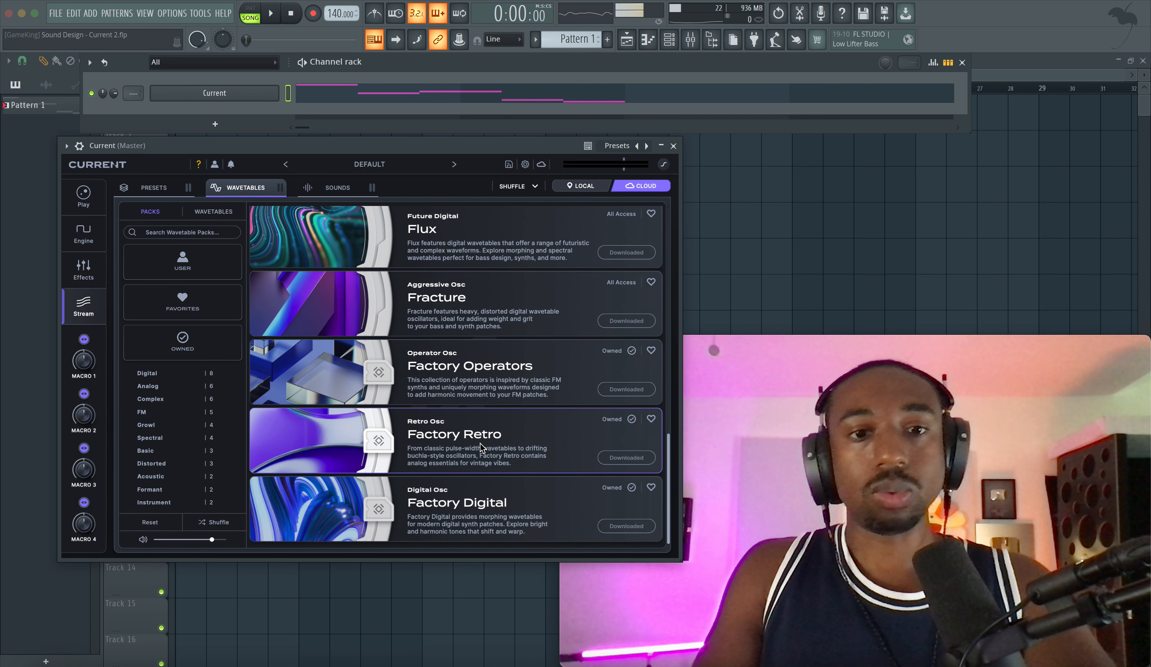
pyautogui.scroll(1, 476, 380)
pyautogui.scroll(-1, 474, 376)
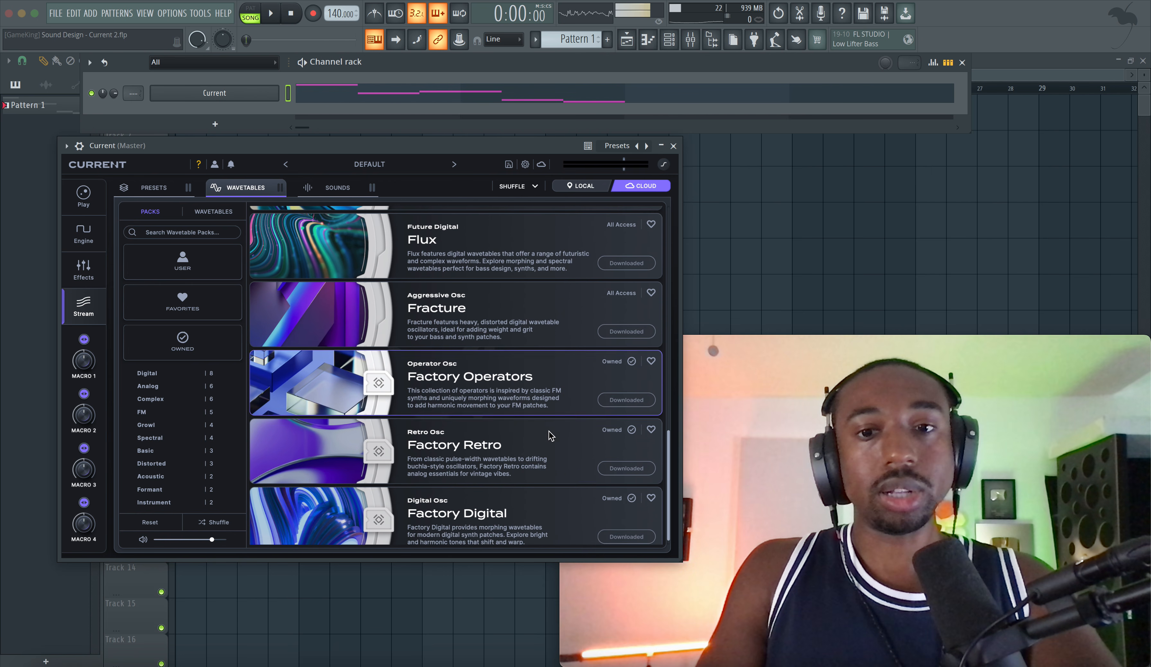
pyautogui.click(522, 437)
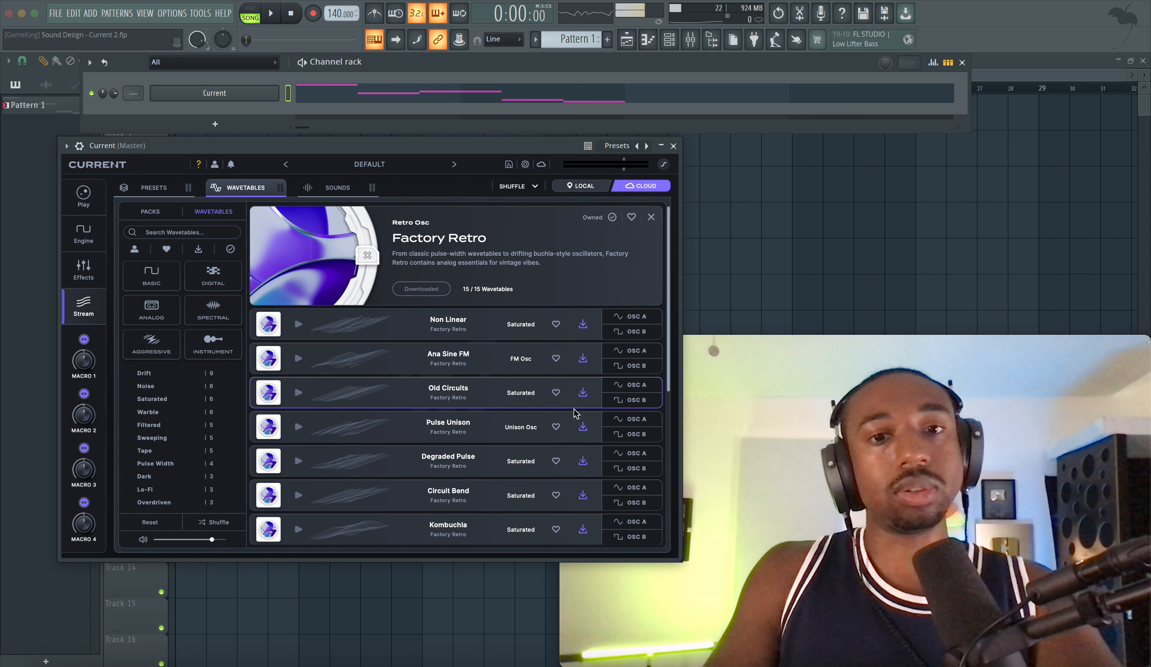
# Step: Audition the Factory Retro wavetables one after another, from Non Linear through Kombuchla
pyautogui.click(299, 325)
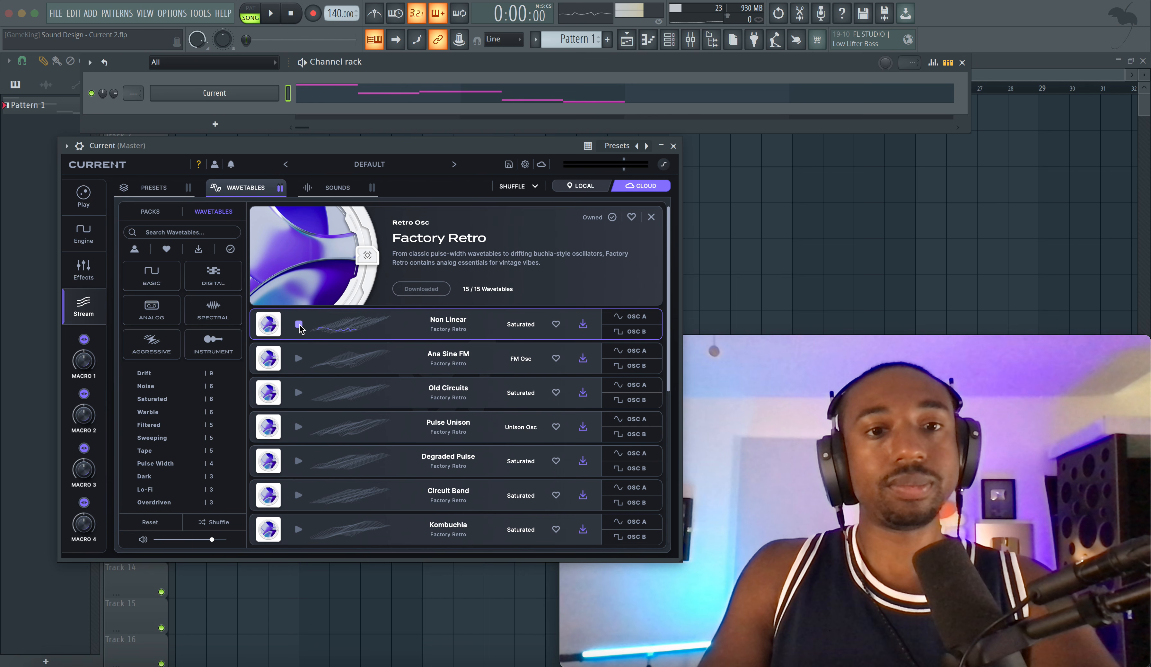
pyautogui.click(298, 359)
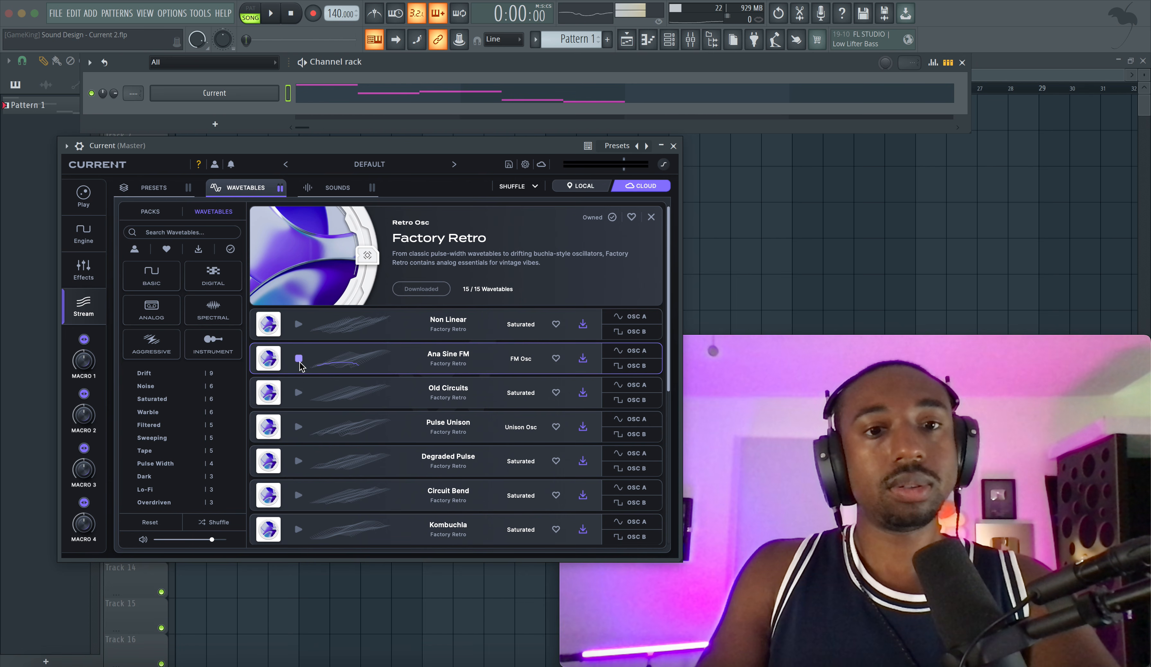
pyautogui.scroll(-1, 302, 421)
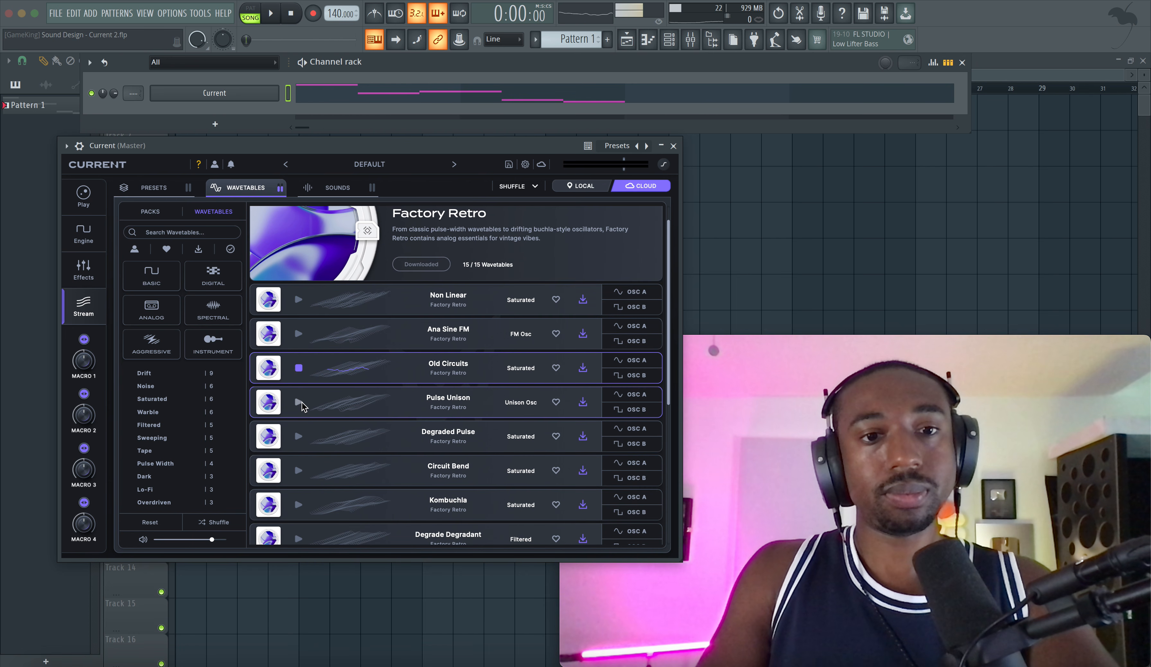
pyautogui.scroll(-1, 309, 409)
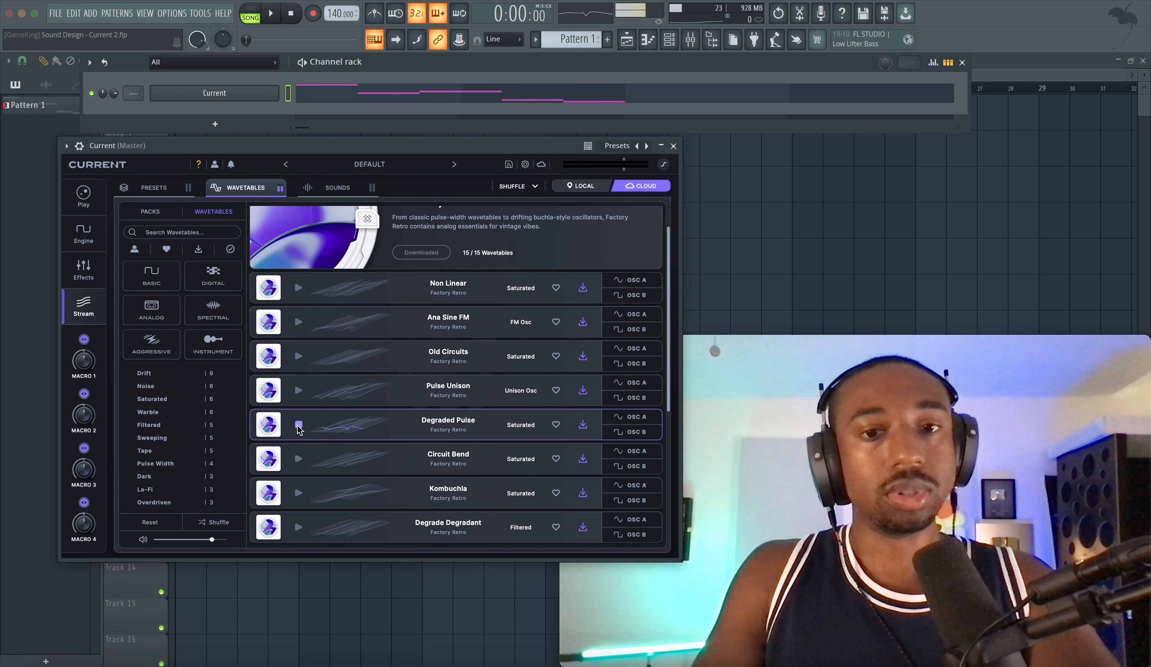
pyautogui.scroll(-1, 299, 445)
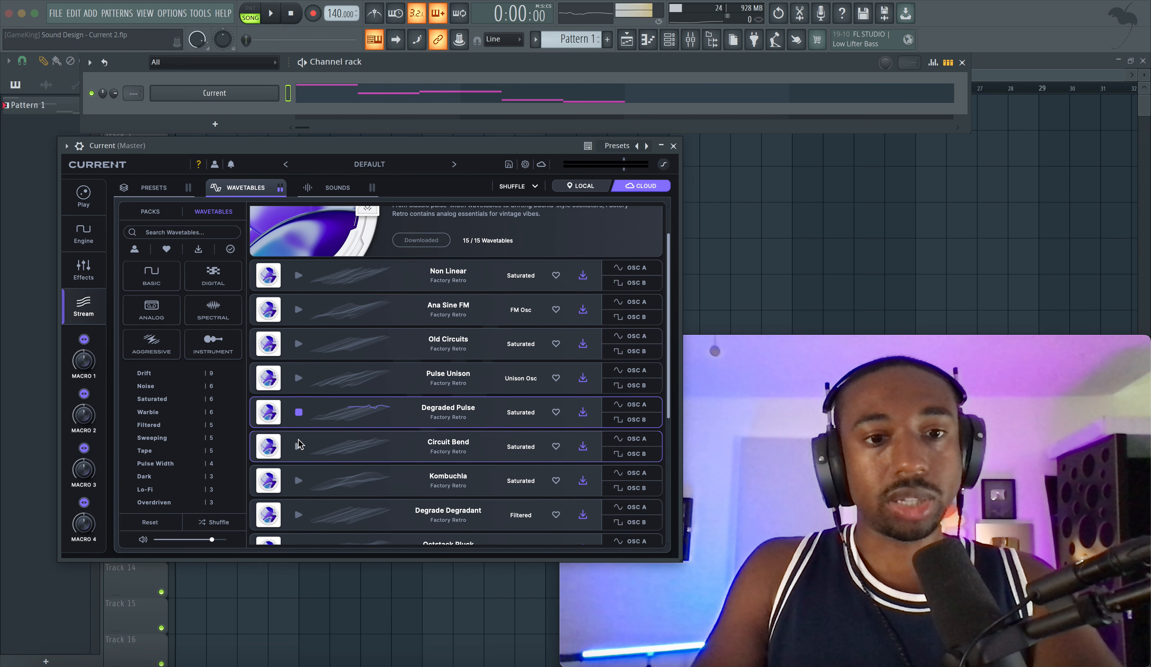
pyautogui.click(298, 446)
pyautogui.scroll(-2, 323, 461)
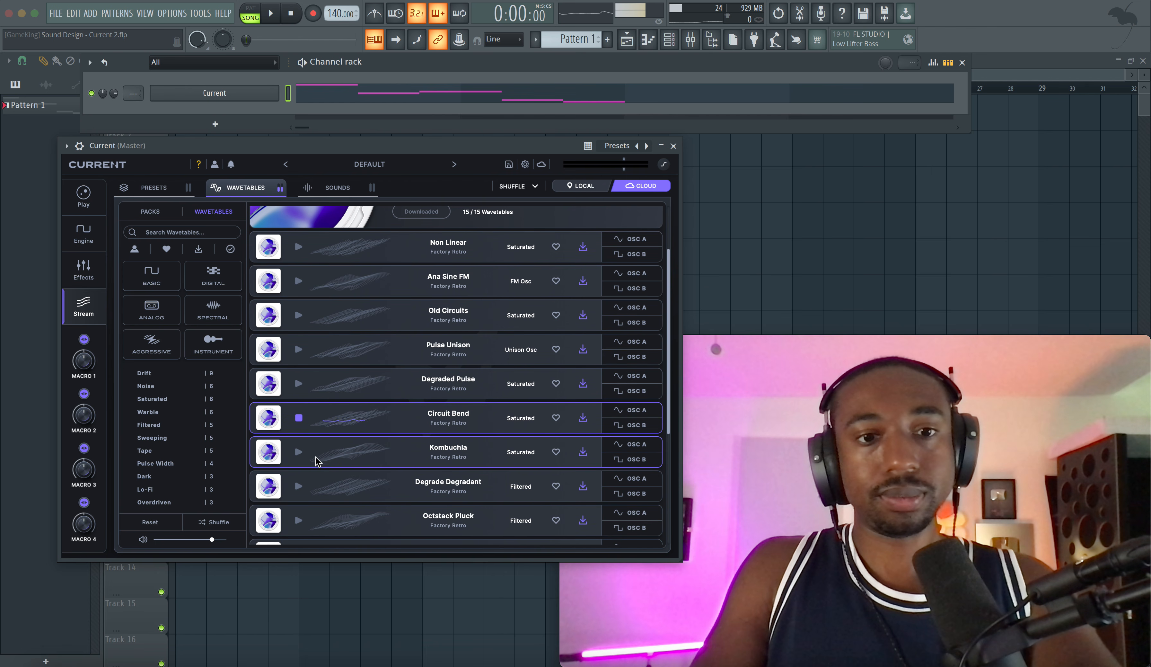
pyautogui.scroll(-3, 301, 455)
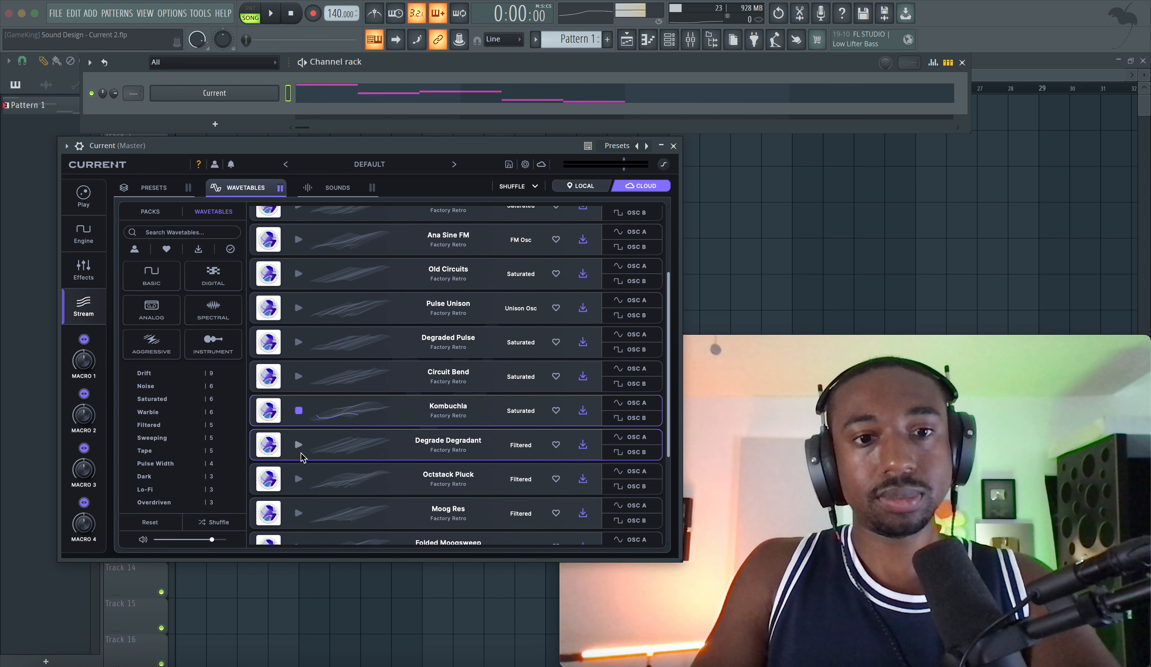
# Step: Preview the Degrade Degradant wavetable, load it into Osc A and set the oscillator's octave to -1
pyautogui.click(299, 445)
pyautogui.scroll(-2, 301, 447)
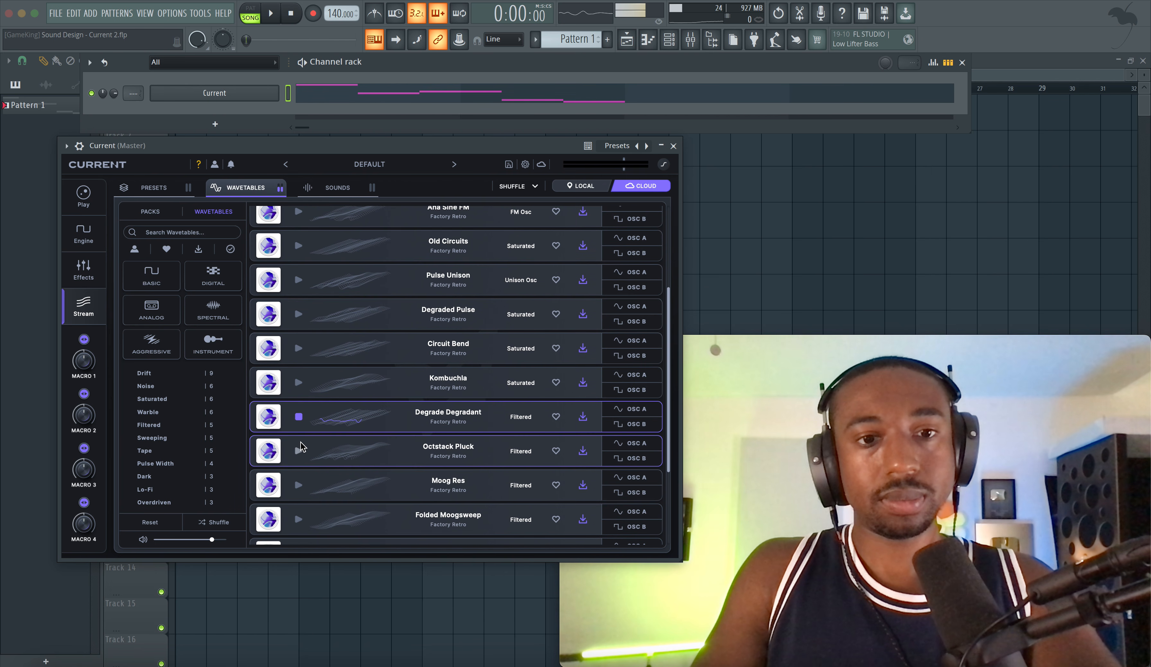
pyautogui.click(628, 412)
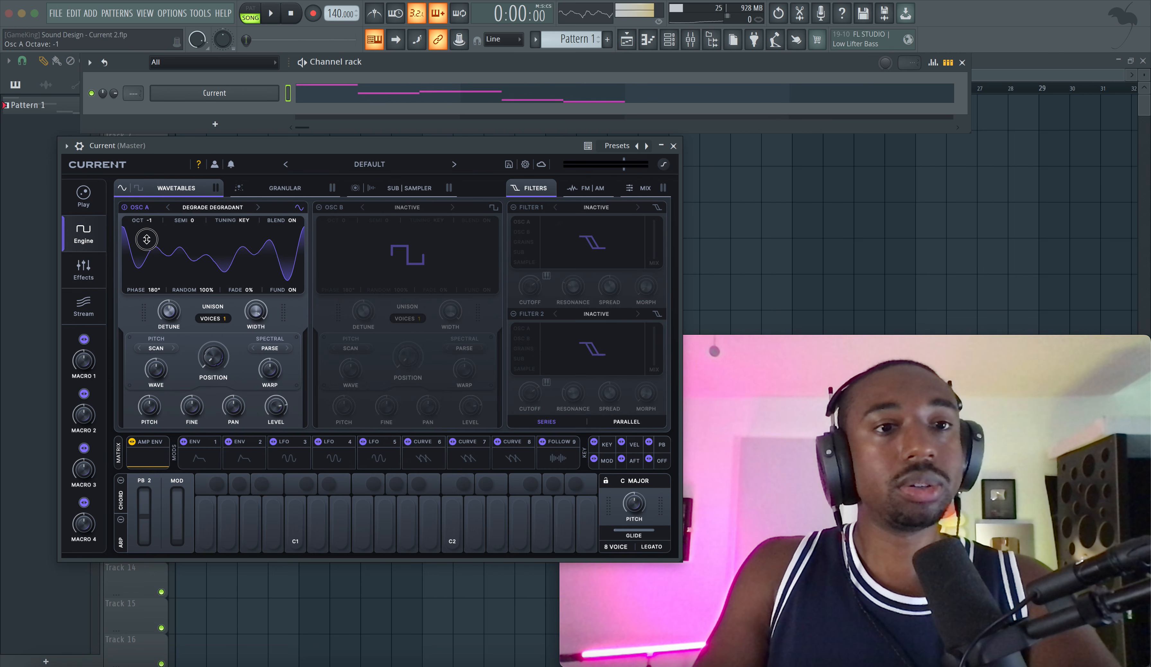
# Step: Close the synth window, open the Current channel's notes in the piano roll and play them
pyautogui.click(365, 82)
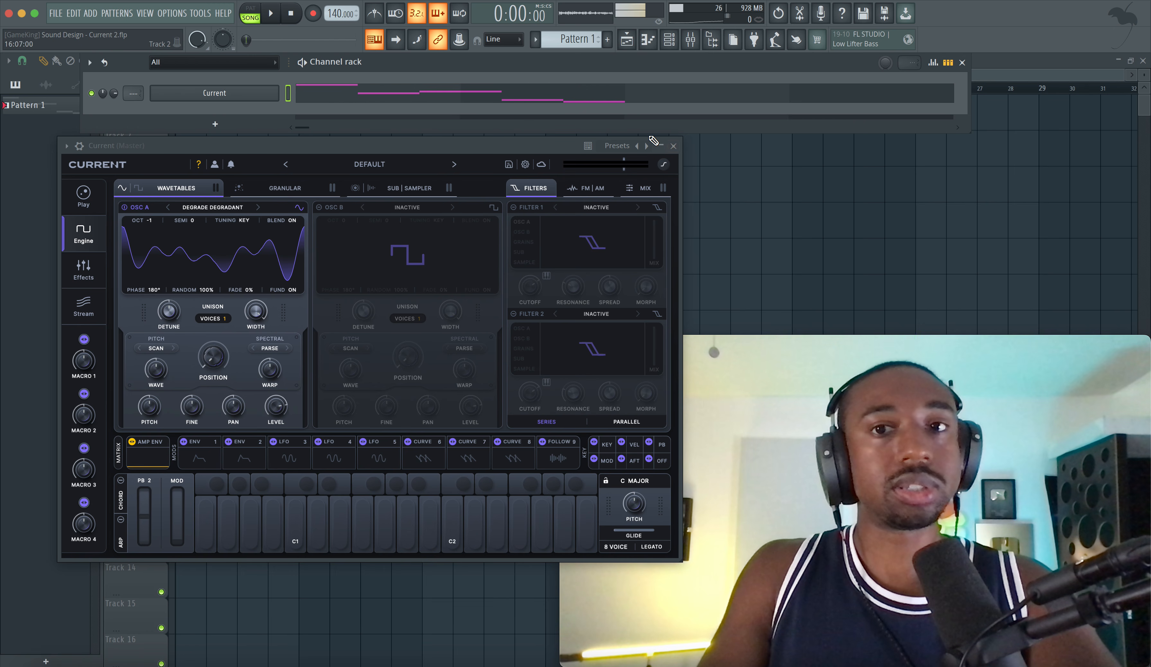
pyautogui.click(674, 145)
pyautogui.click(527, 92)
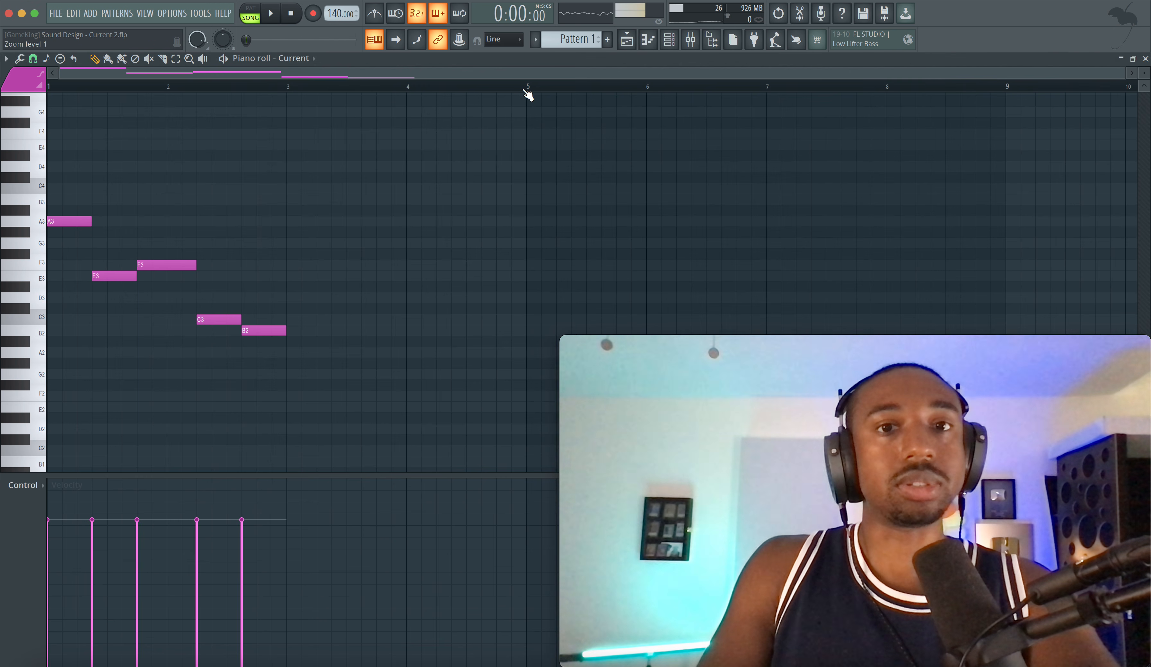
pyautogui.press('space')
# Step: Show the channel rack again, reopen the Current synth from its channel and stop playback
pyautogui.click(669, 39)
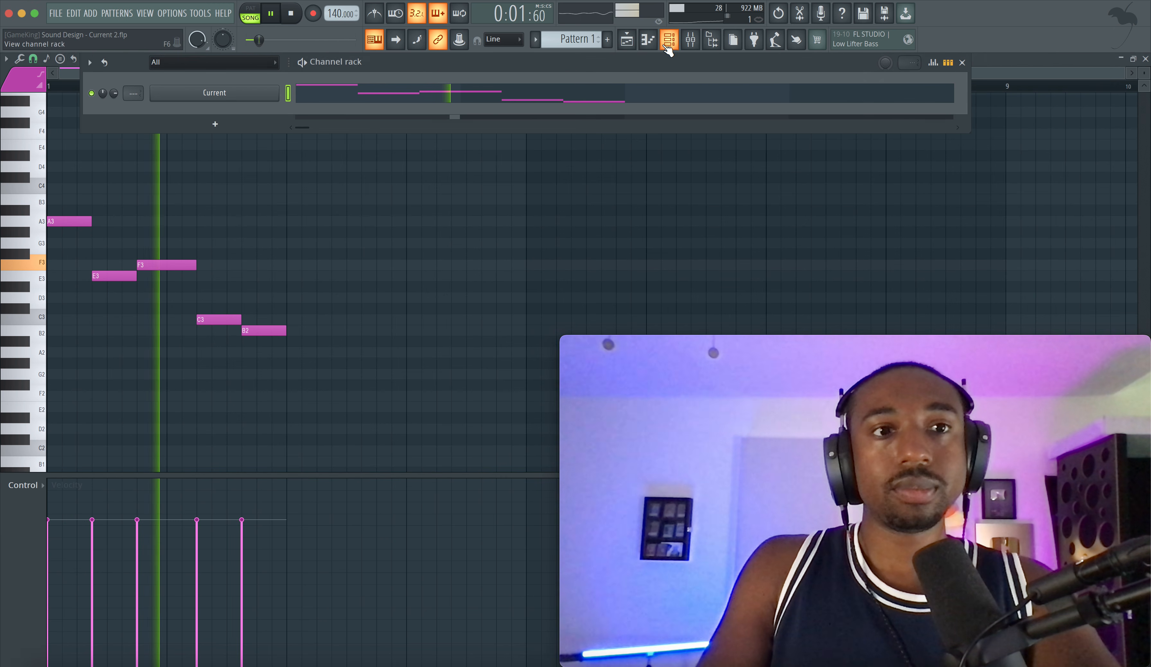
pyautogui.click(210, 95)
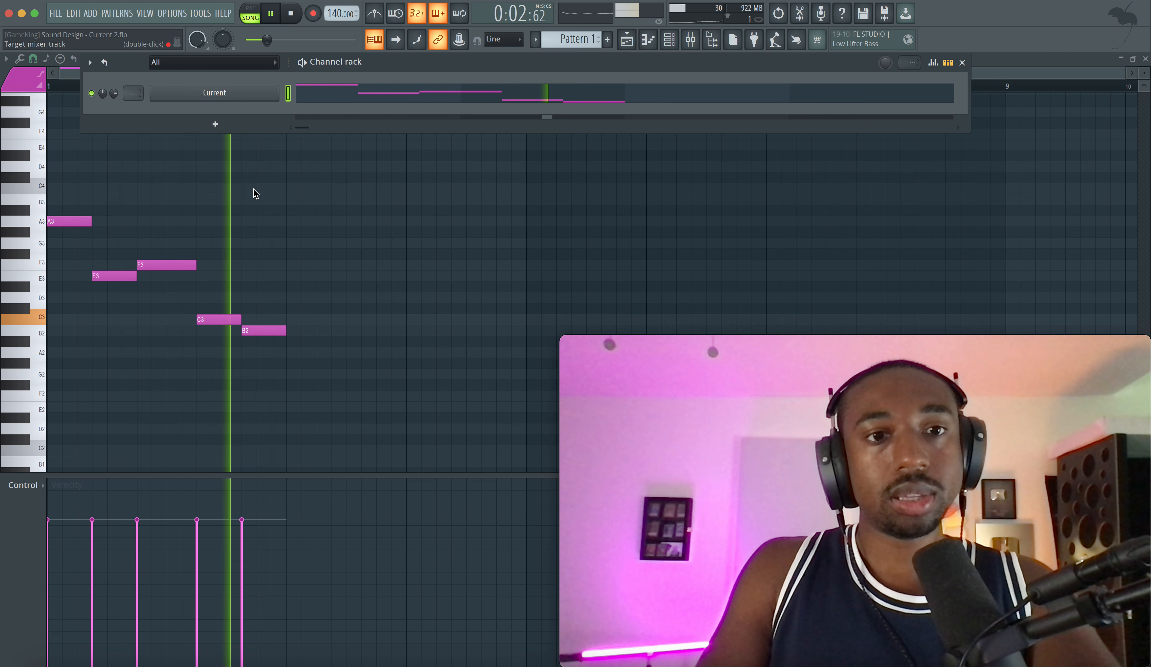
pyautogui.press('space')
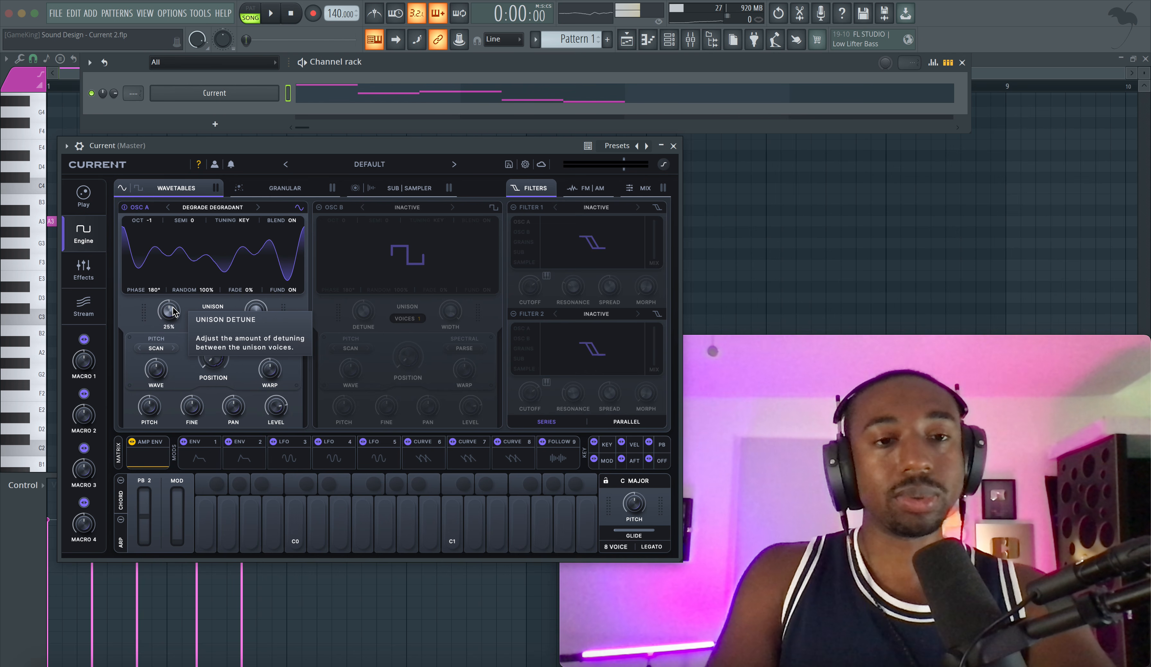
# Step: Examine the modulation source options for Osc A in the FM/AM section and return to the filters
pyautogui.click(579, 195)
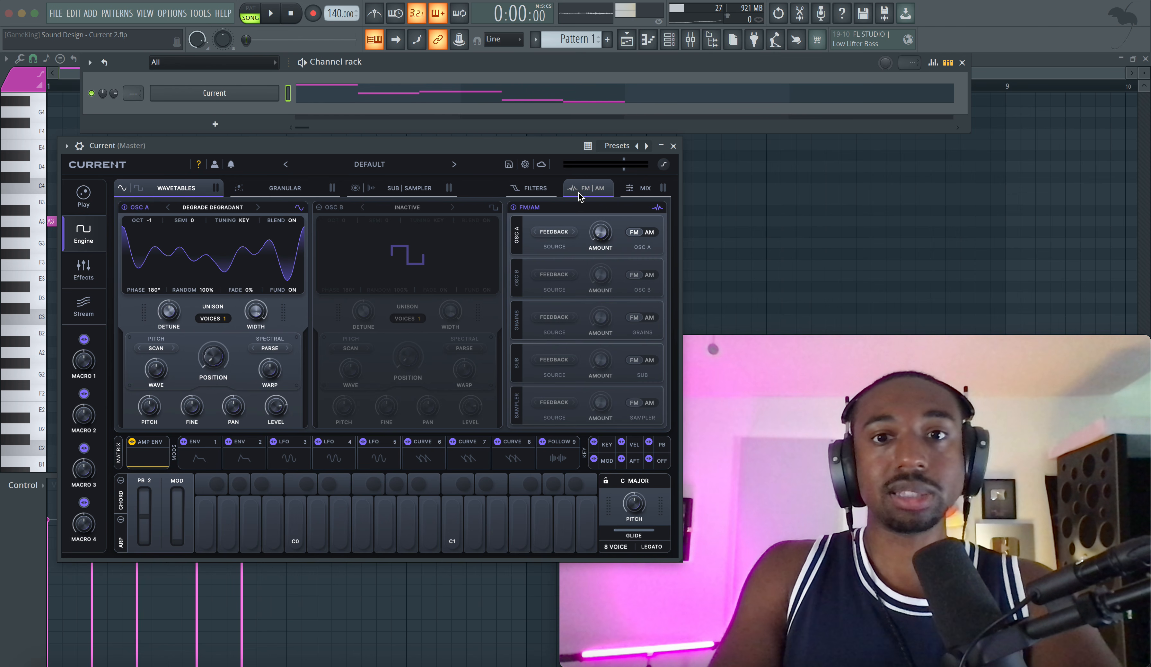
pyautogui.click(559, 235)
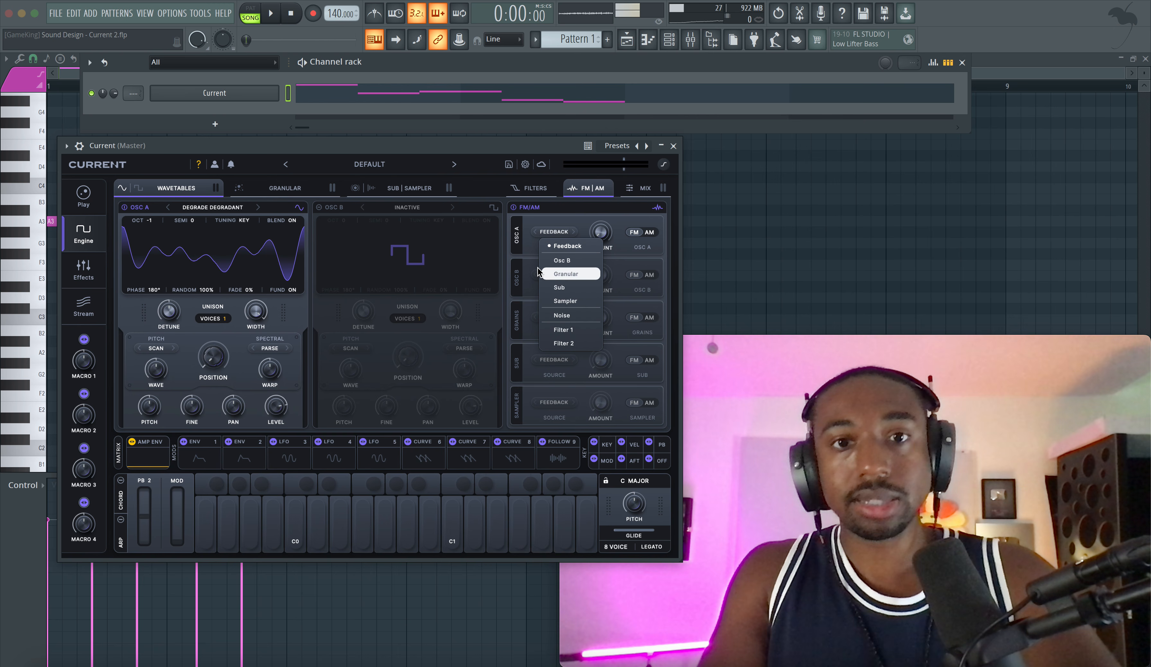
pyautogui.click(519, 260)
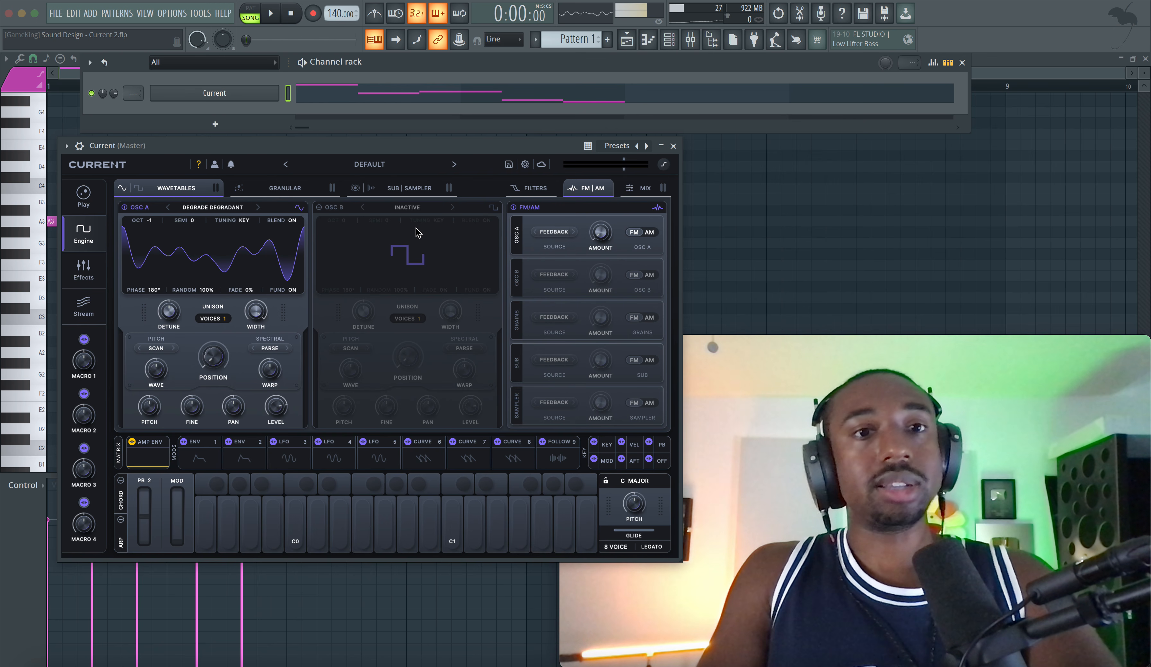
pyautogui.click(552, 189)
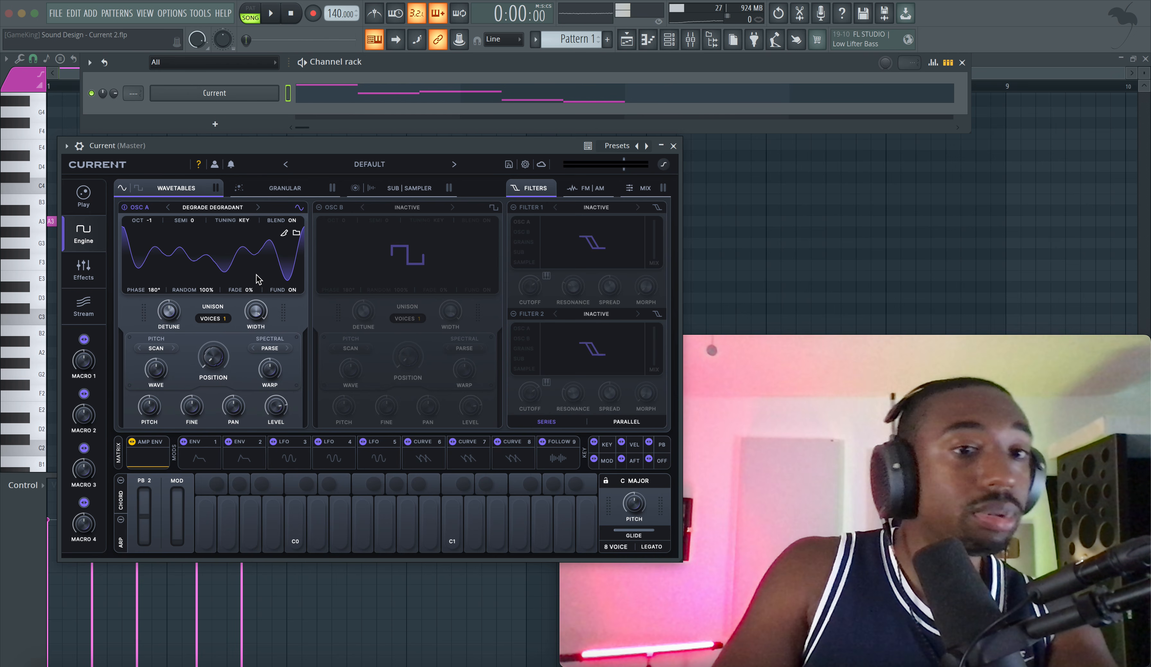
# Step: Adjust Osc A's octave to -1 during playback and switch its waveform display to the 3D view
pyautogui.press('space')
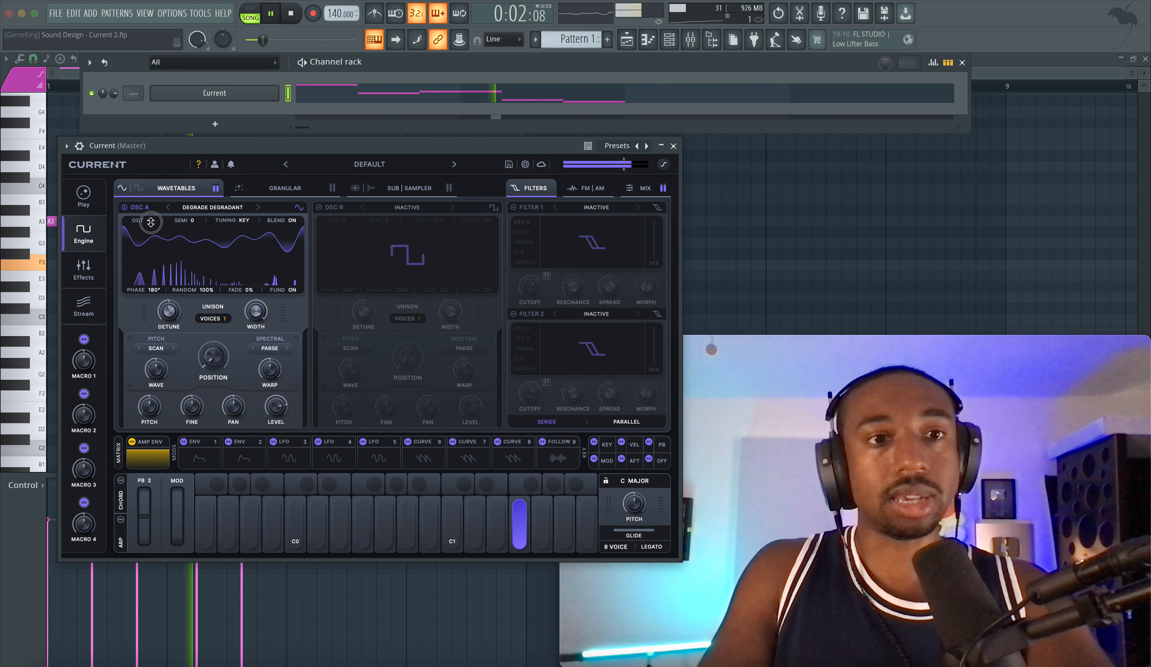
pyautogui.moveTo(150, 221); pyautogui.dragTo(151, 226)
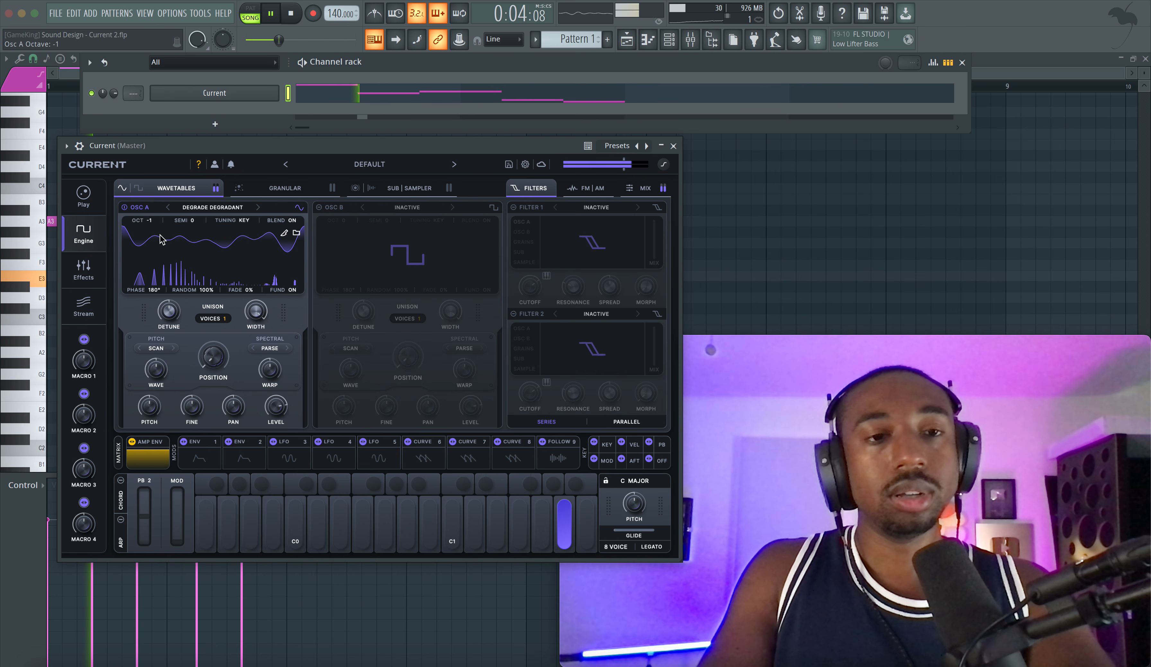
pyautogui.click(200, 259)
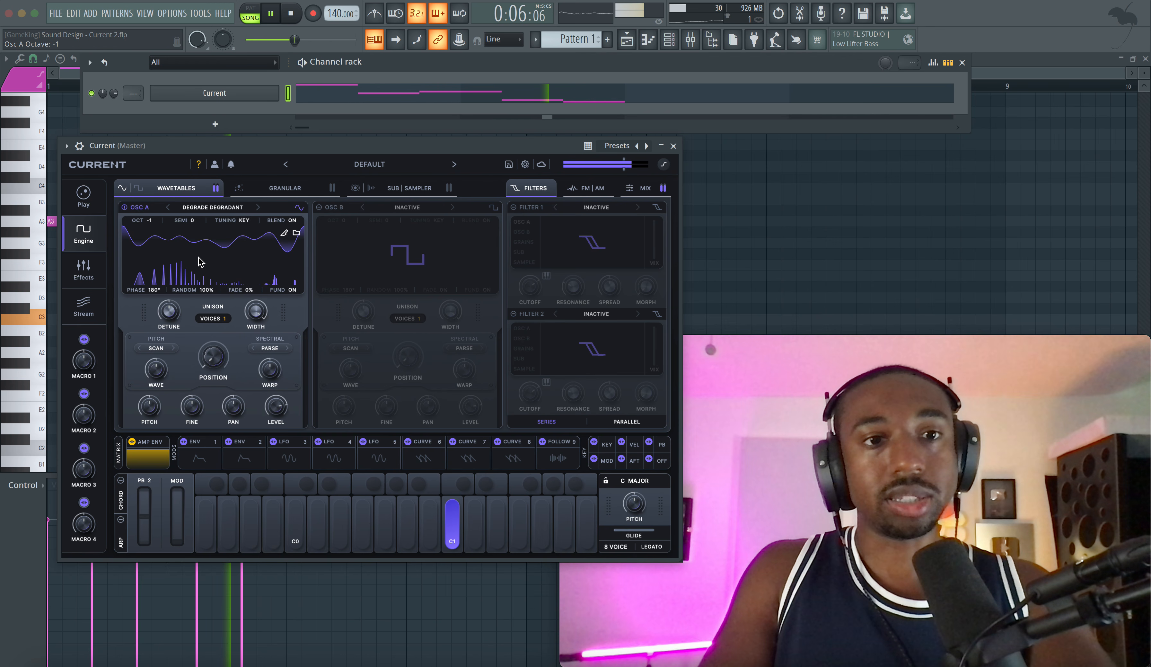
pyautogui.click(216, 257)
# Step: Raise Osc A's wavetable position, stop playback and assign the Follow 9 modulator to that position
pyautogui.moveTo(213, 357)
pyautogui.mouseDown()
pyautogui.moveTo(222, 300)
pyautogui.moveTo(219, 358)
pyautogui.mouseUp()
pyautogui.press('space')
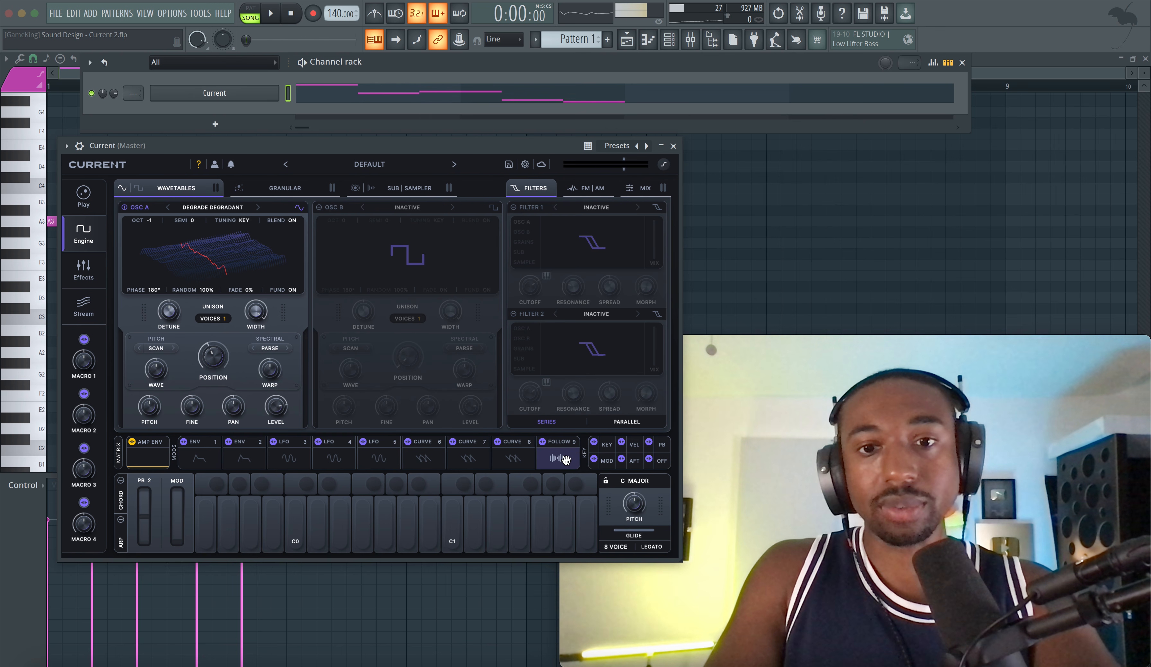
pyautogui.moveTo(565, 460); pyautogui.dragTo(193, 345)
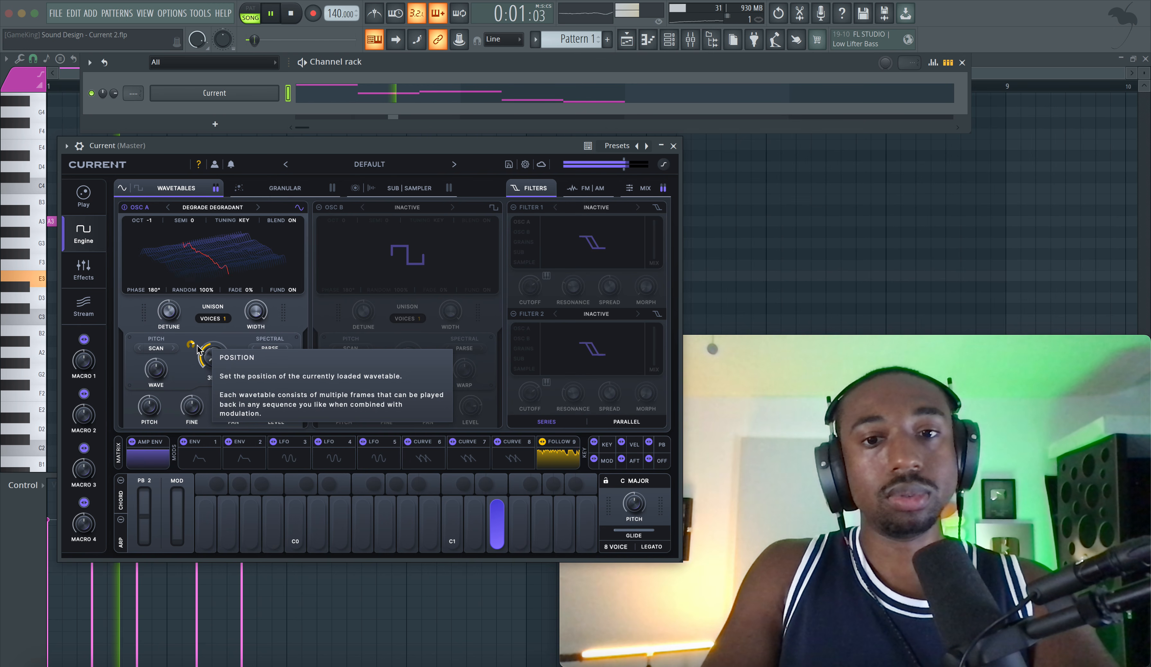
# Step: Shorten Env 1's decay to 359 ms while the pattern plays
pyautogui.click(205, 449)
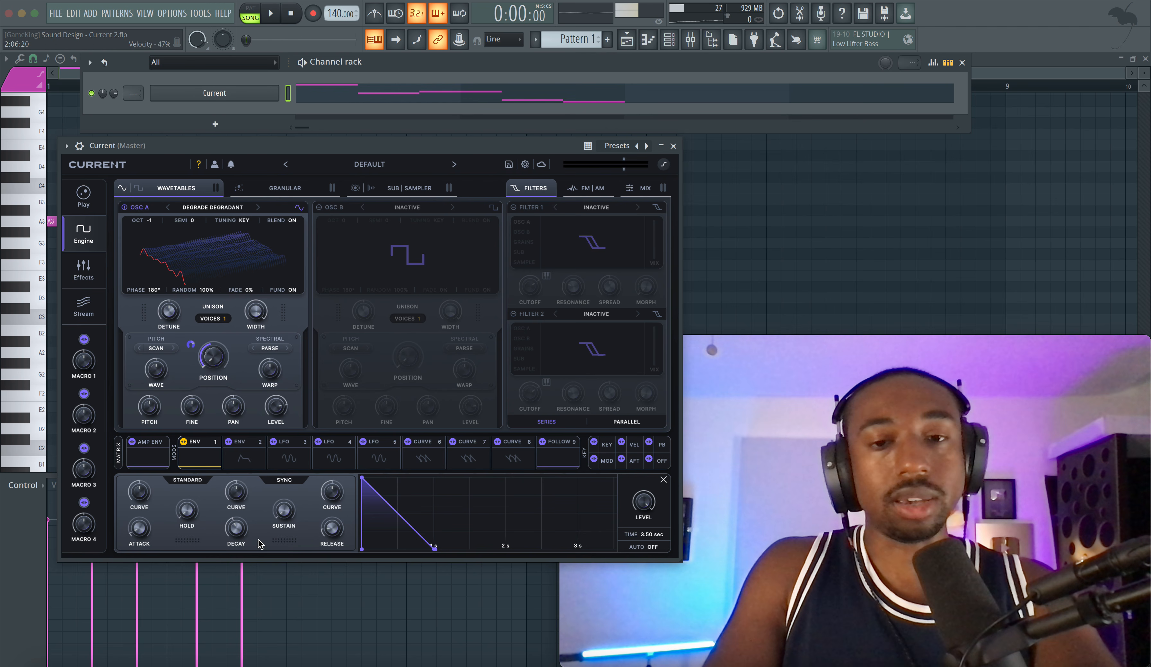
pyautogui.press('space')
pyautogui.moveTo(236, 531); pyautogui.dragTo(234, 540)
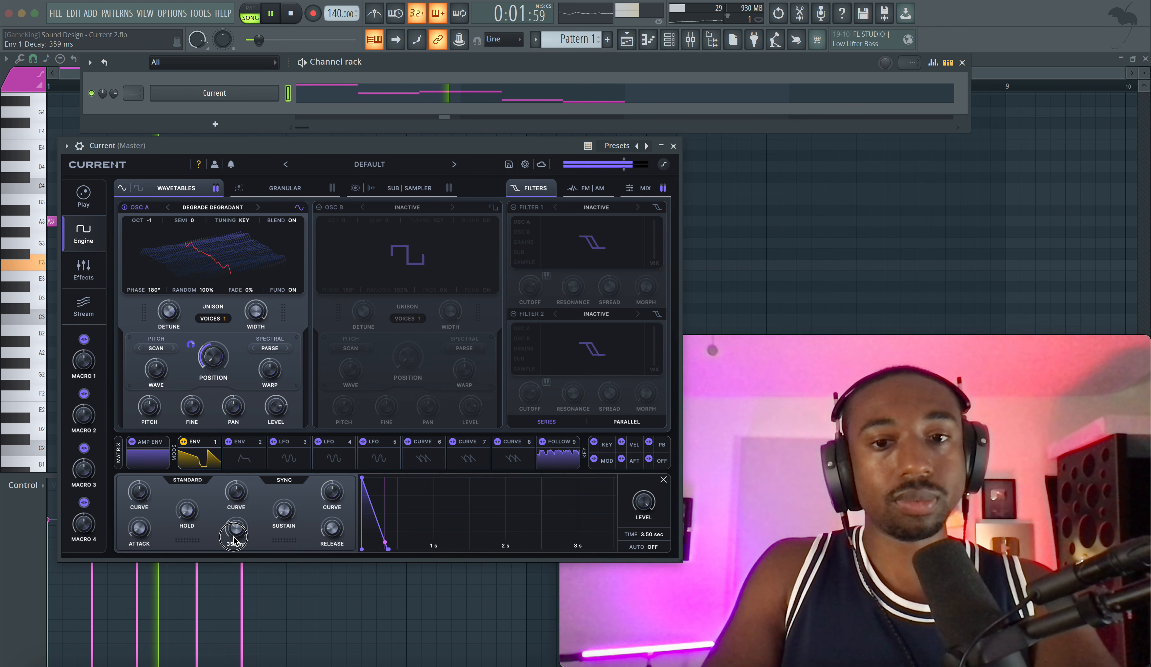
pyautogui.press('space')
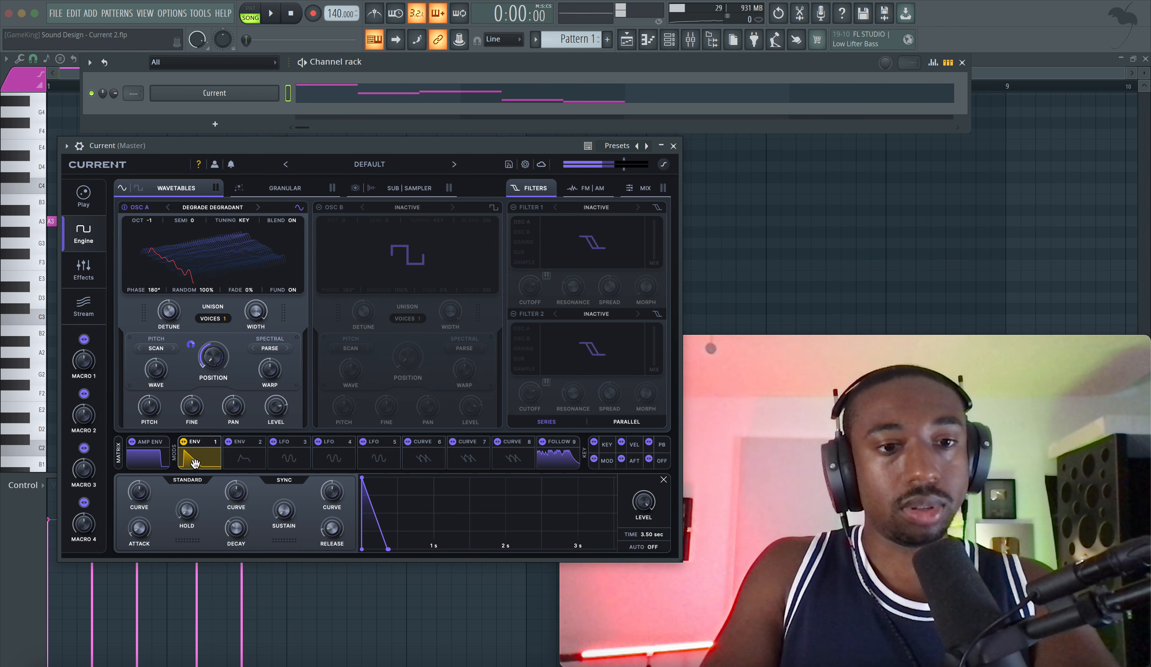
# Step: Compare the Follow 9 and Env 1 modulator settings, playing test notes to see how each responds
pyautogui.click(202, 462)
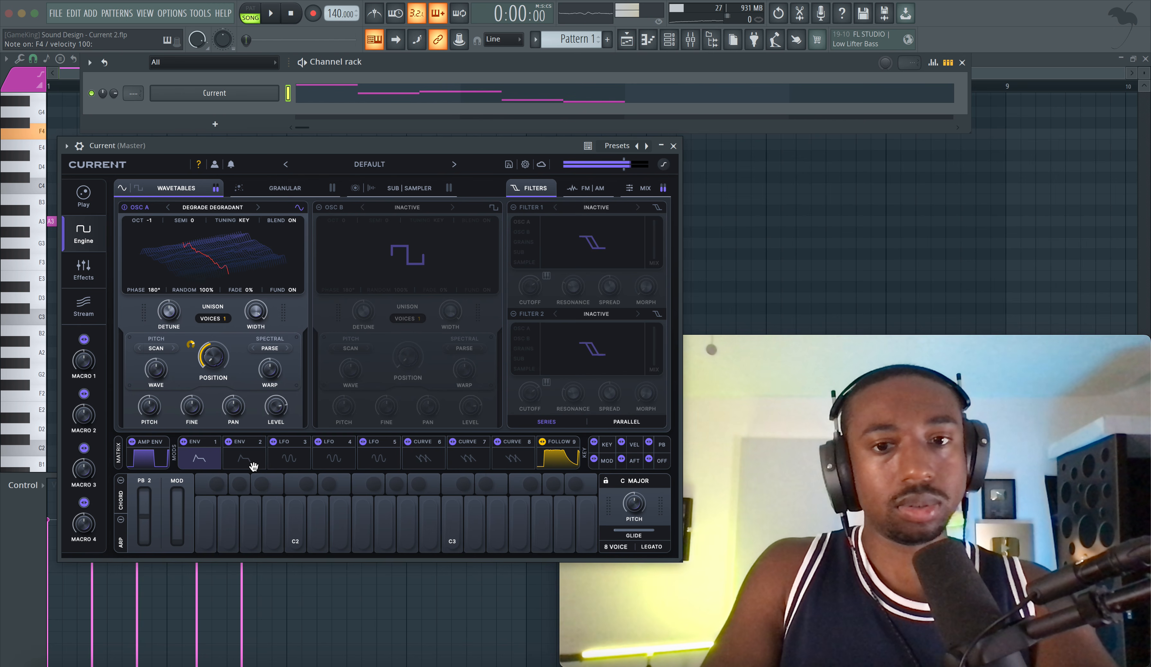
pyautogui.click(573, 460)
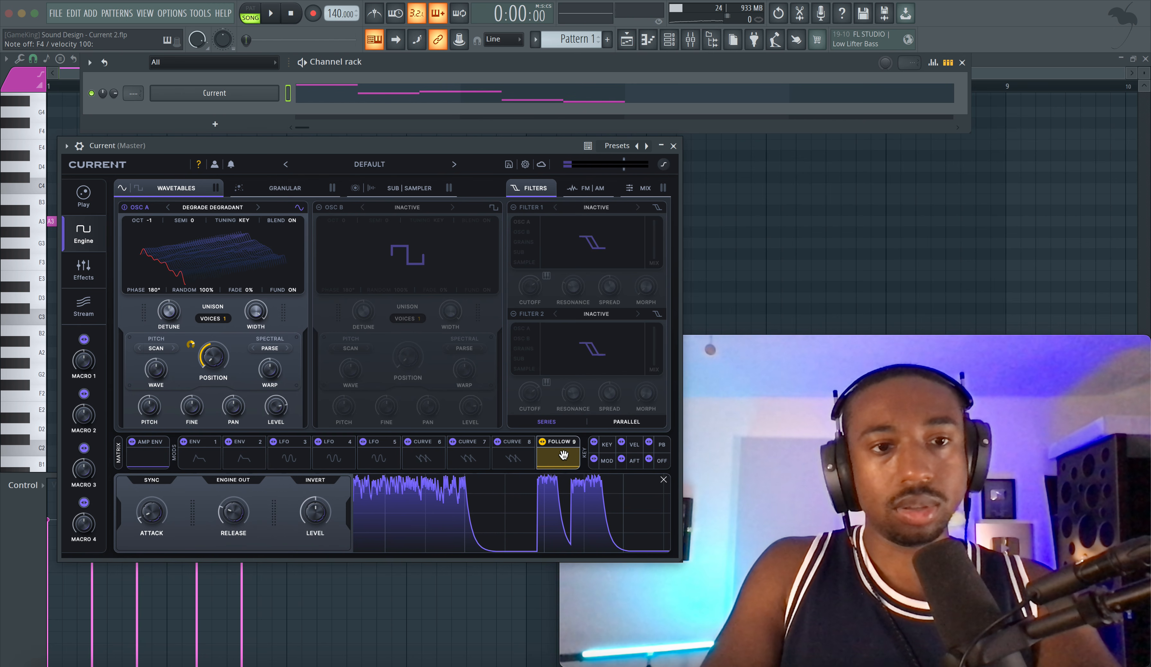
pyautogui.click(202, 456)
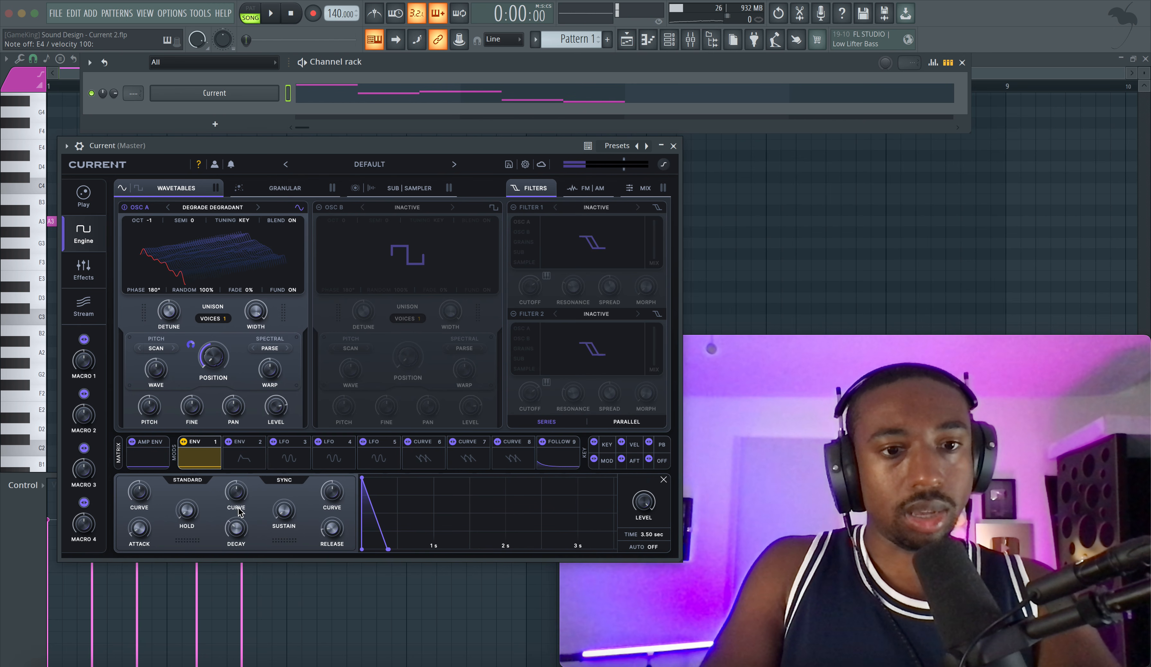
pyautogui.moveTo(329, 533)
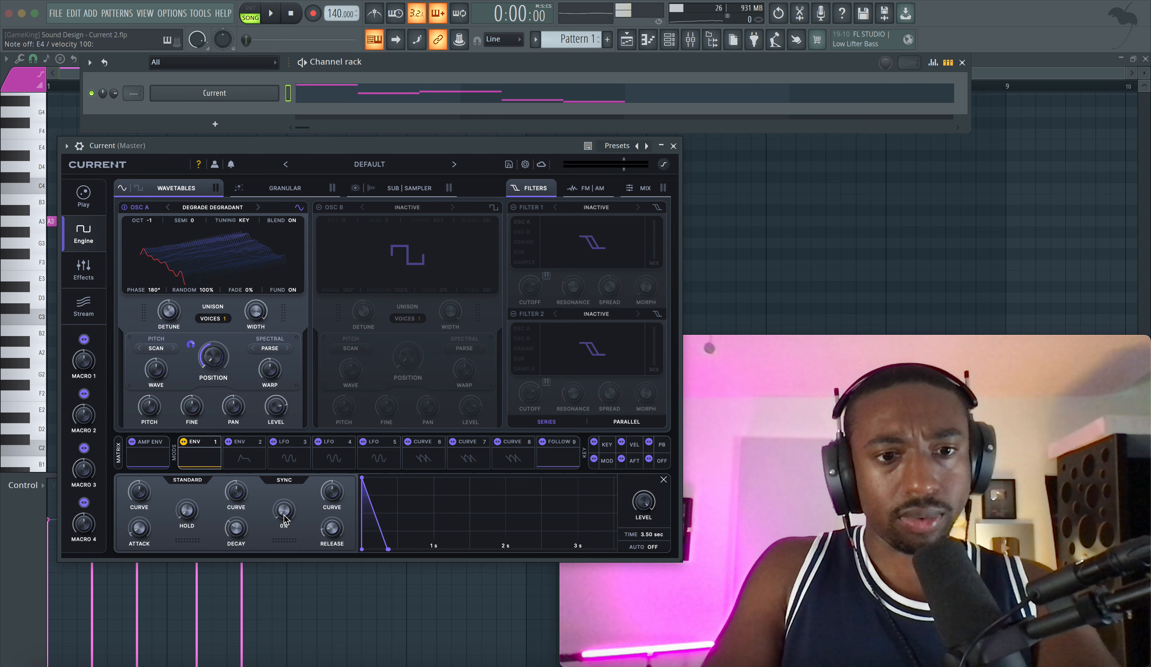
pyautogui.press('space')
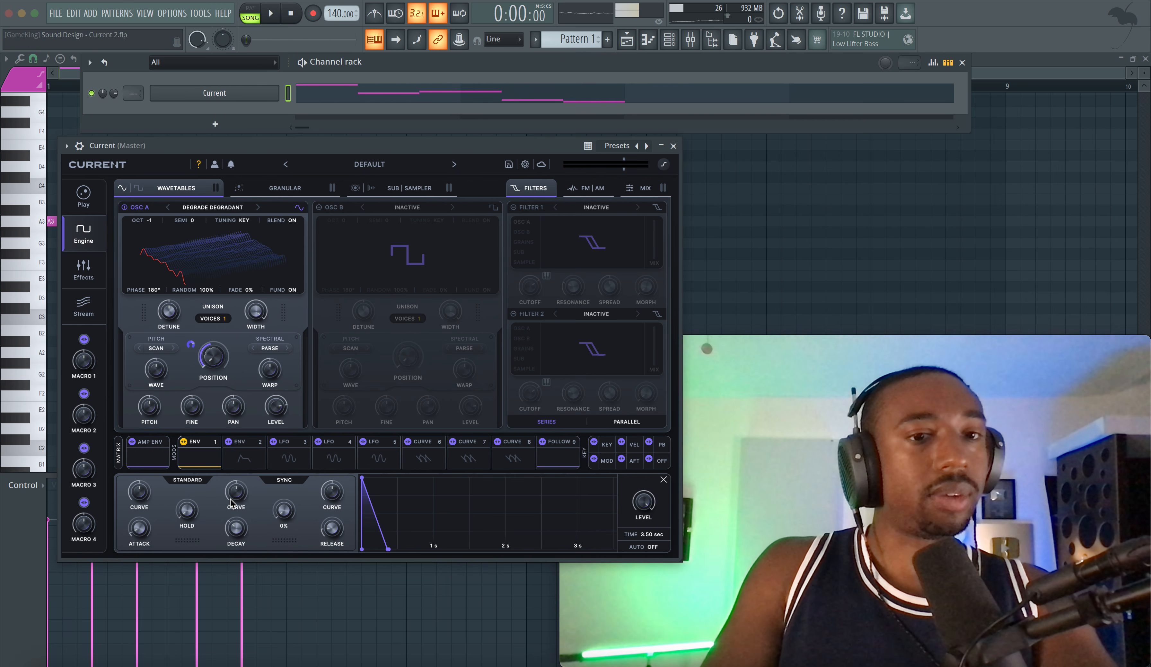
pyautogui.press('x')
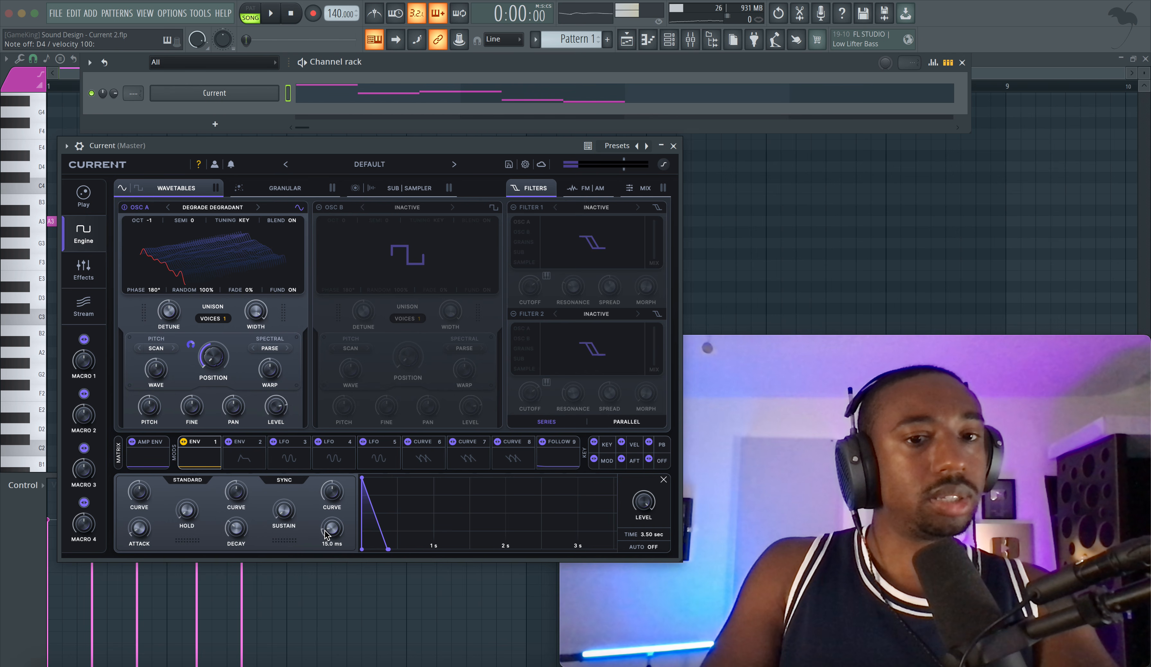
# Step: Remove the Follow 9 modulator from Osc A's wavetable position and play the pattern without it
pyautogui.rightClick(214, 360)
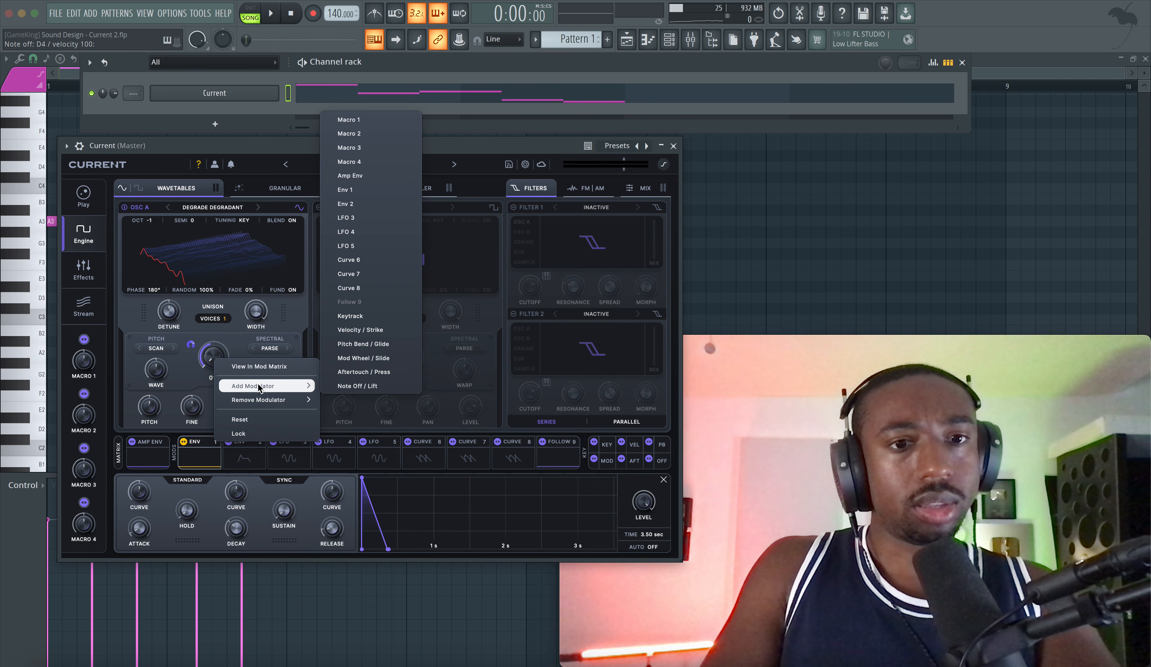
pyautogui.click(338, 401)
pyautogui.press('space')
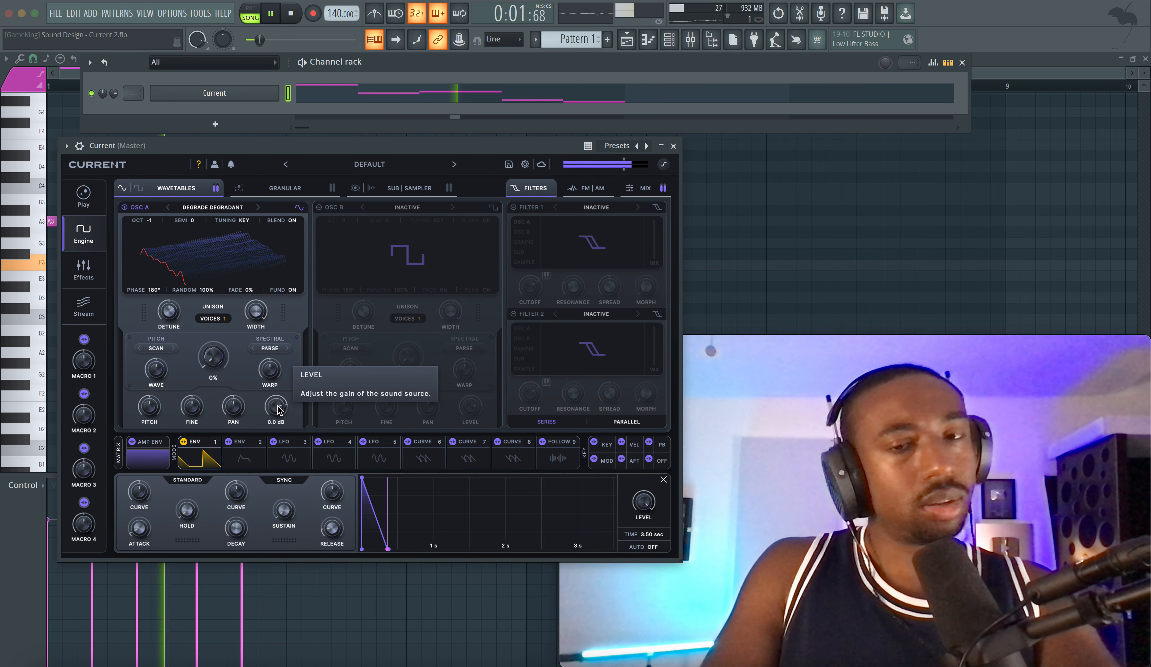
pyautogui.press('space')
# Step: Shorten Env 1's decay to 122 ms and audition the pattern
pyautogui.moveTo(238, 531); pyautogui.dragTo(237, 536)
pyautogui.press('space')
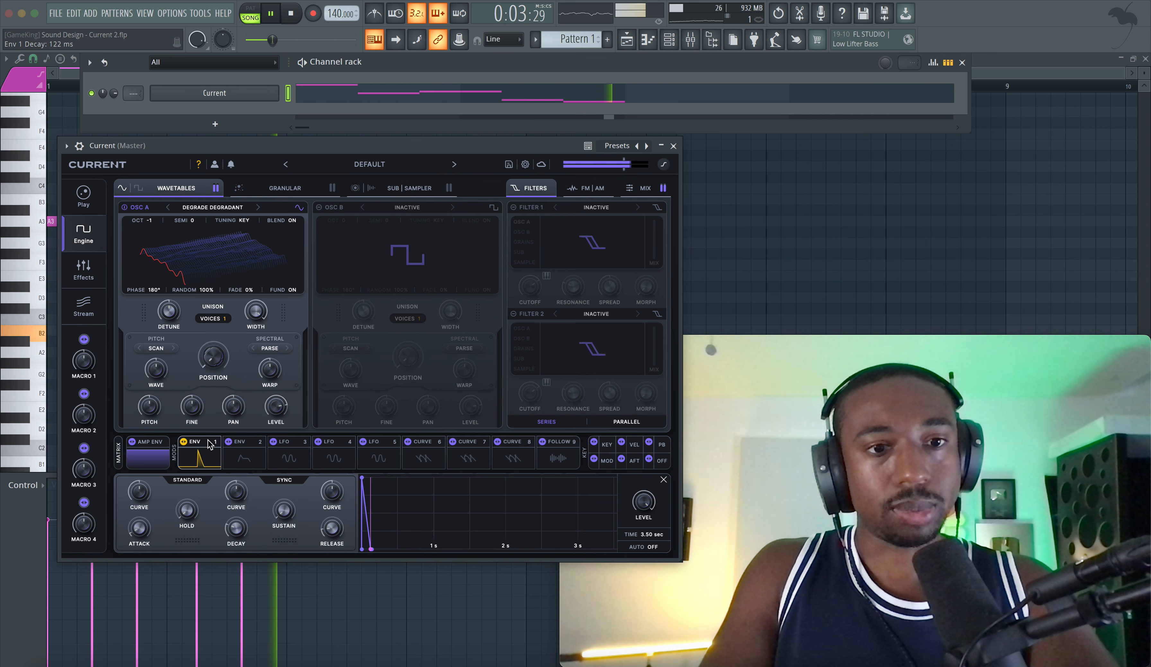
pyautogui.press('space')
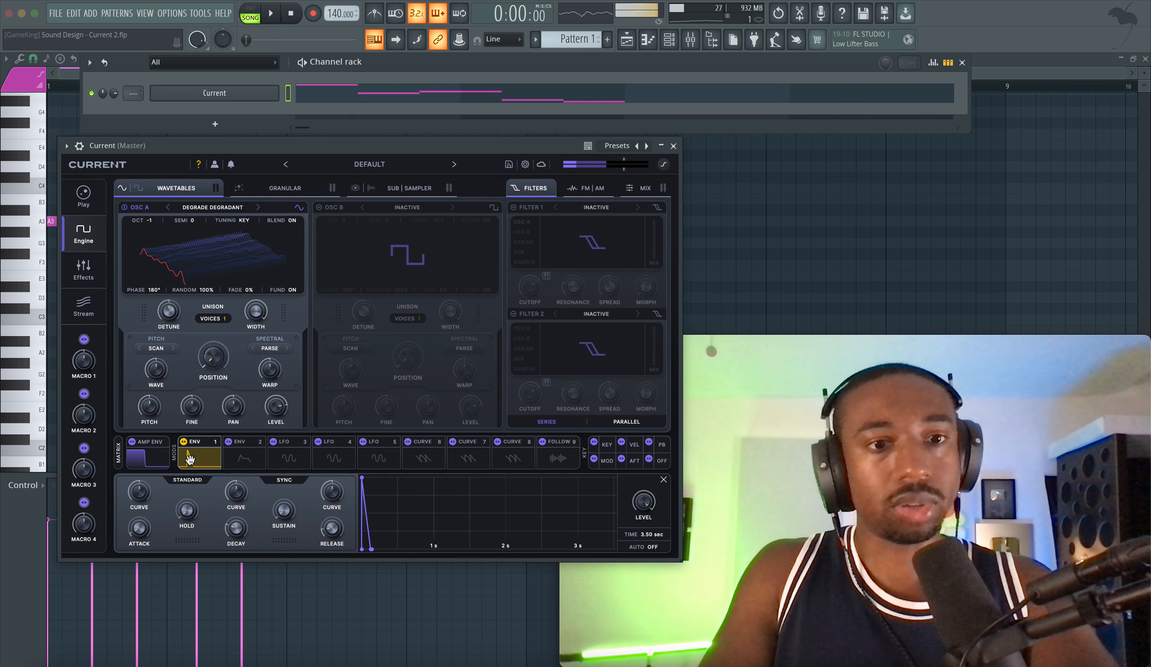
# Step: Lower the Amp Env's sustain to zero
pyautogui.click(147, 456)
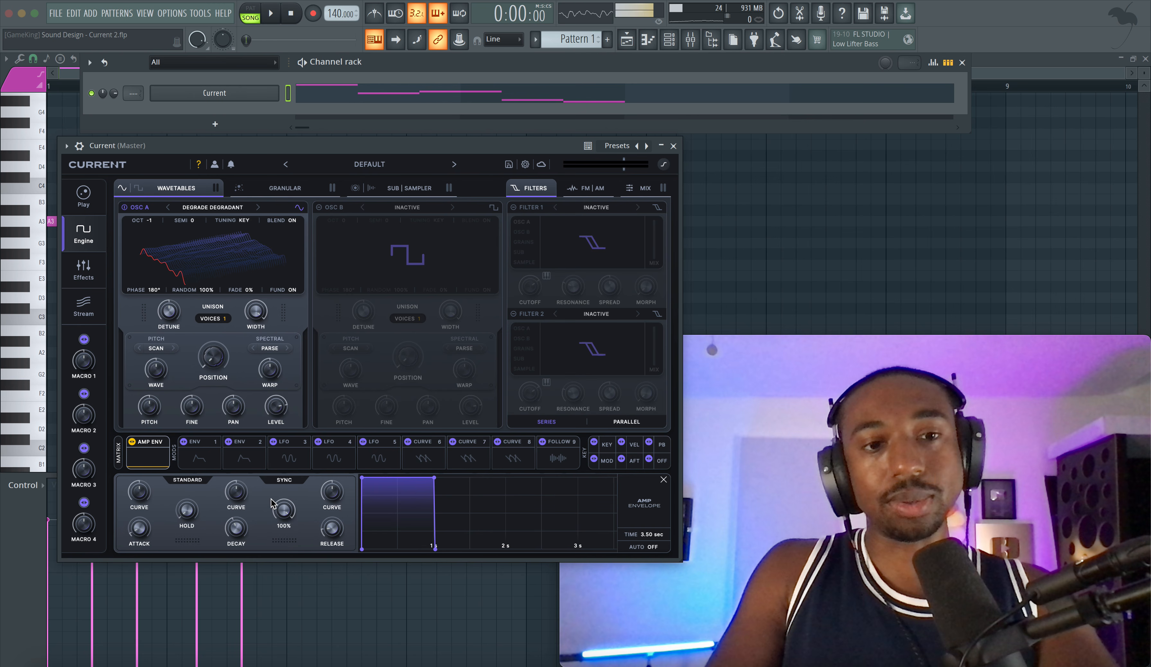
pyautogui.moveTo(277, 508); pyautogui.dragTo(251, 574)
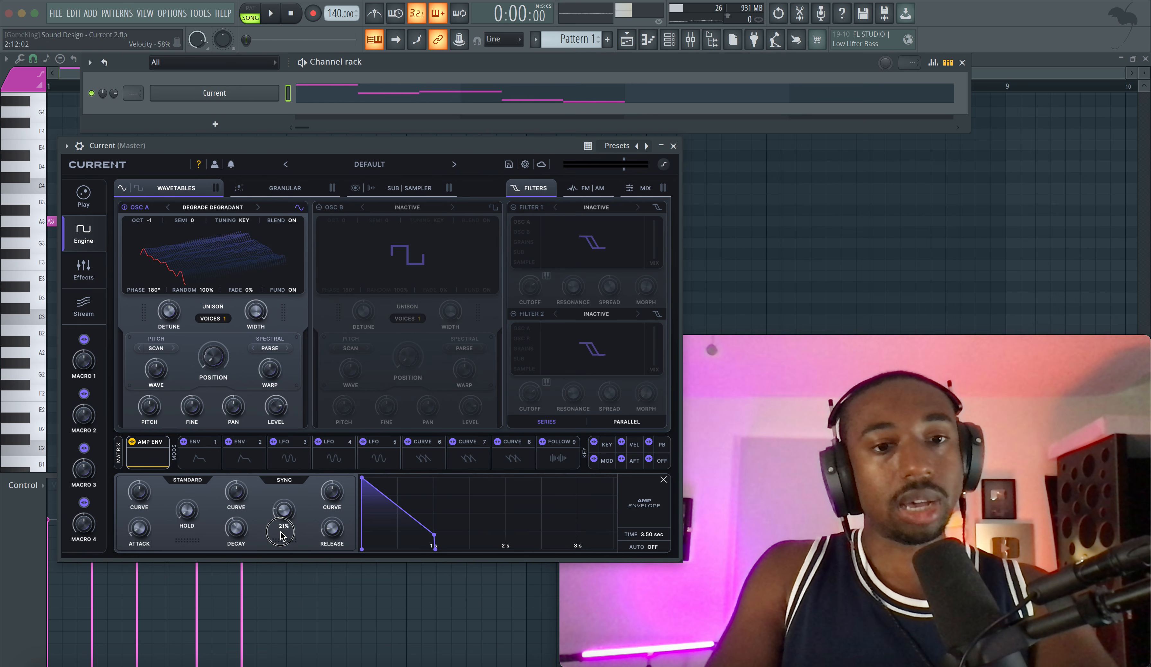
pyautogui.moveTo(281, 536); pyautogui.dragTo(282, 572)
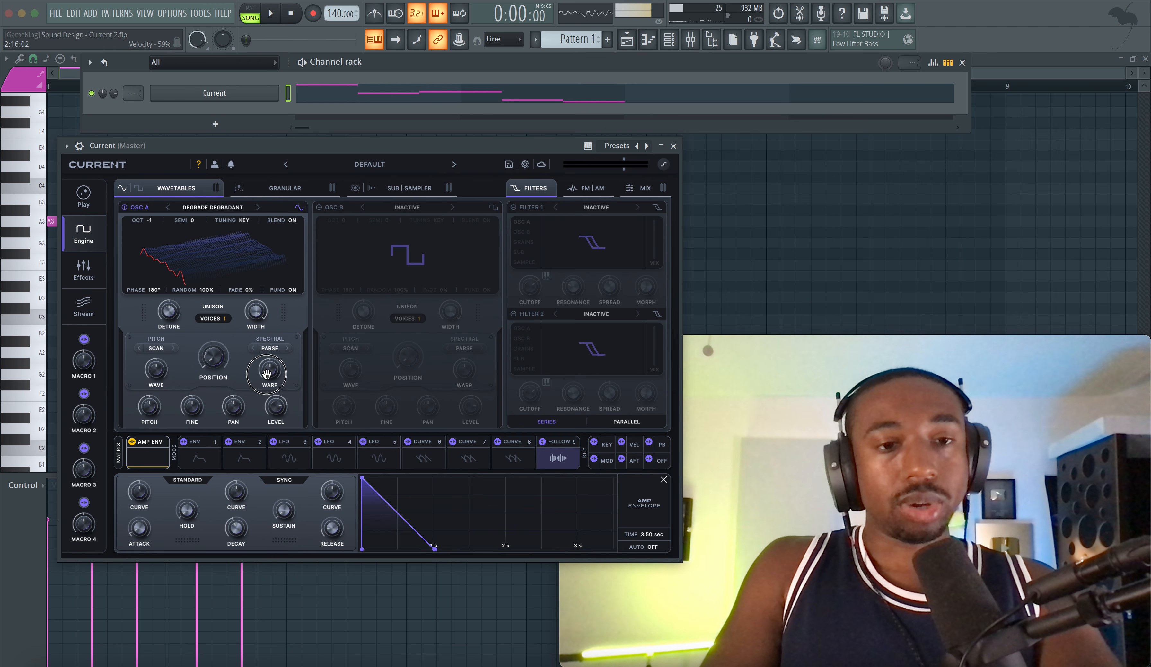
# Step: Assign Follow 9 to Osc A's wavetable position, set the position to 16% and audition the pattern
pyautogui.moveTo(229, 364); pyautogui.dragTo(224, 362)
pyautogui.press('space')
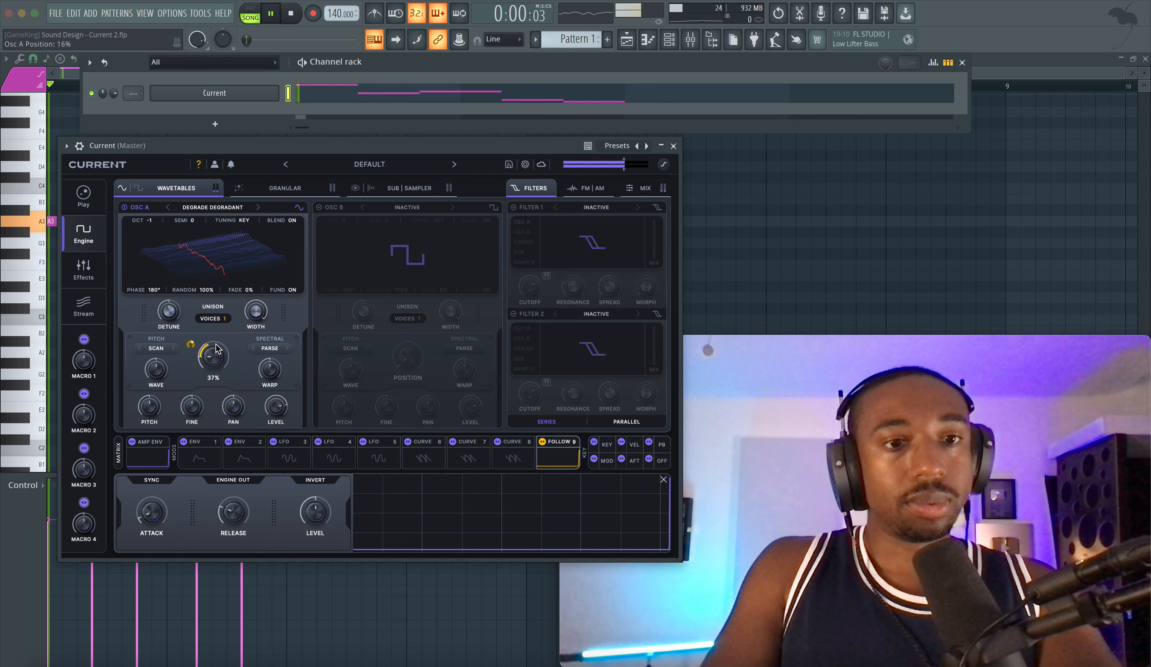
pyautogui.press('space')
# Step: Lower Osc A's base wavetable position and deepen its Follow 9 modulation, replaying the pattern with the Amp Env shown
pyautogui.click(155, 462)
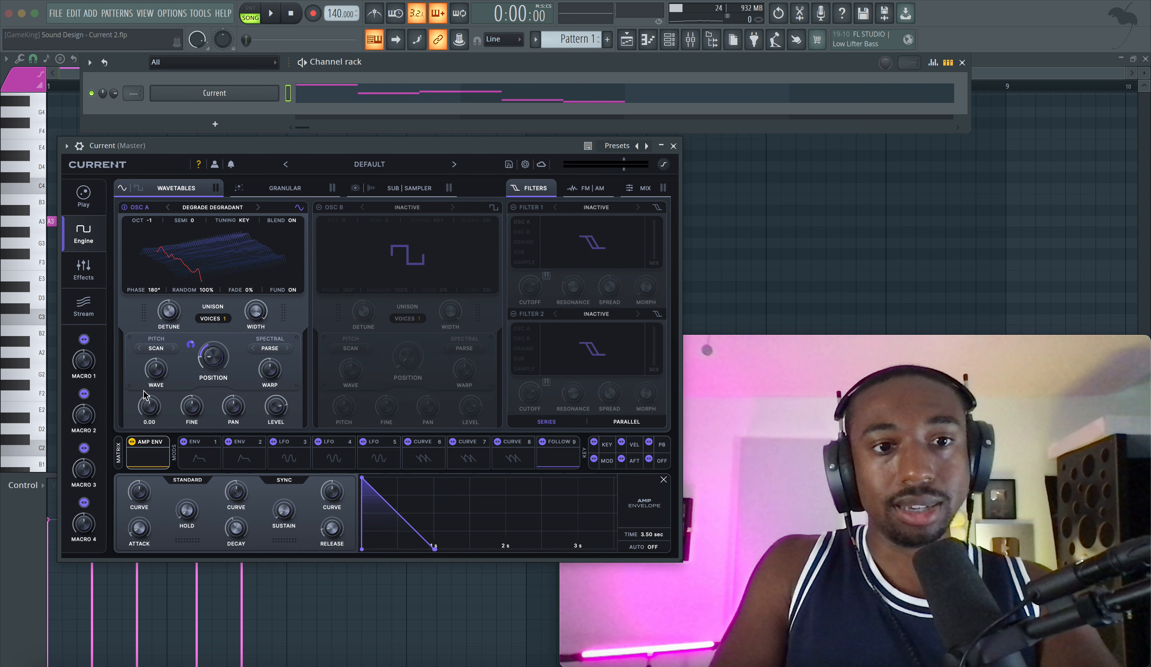
pyautogui.press('space')
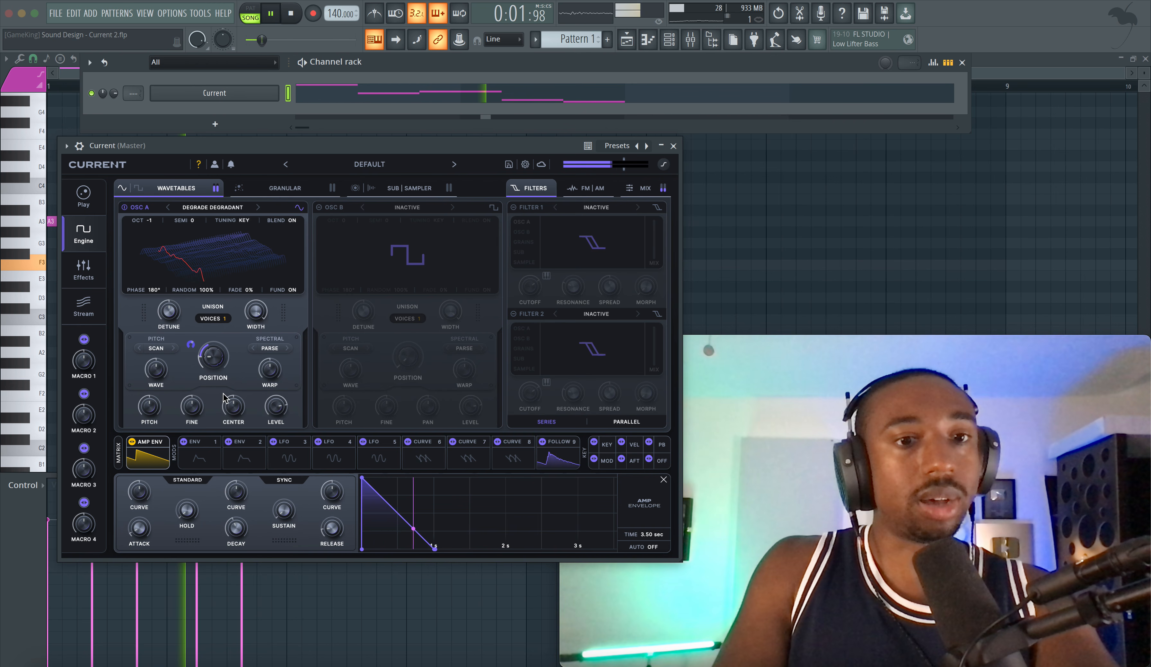
pyautogui.press('space')
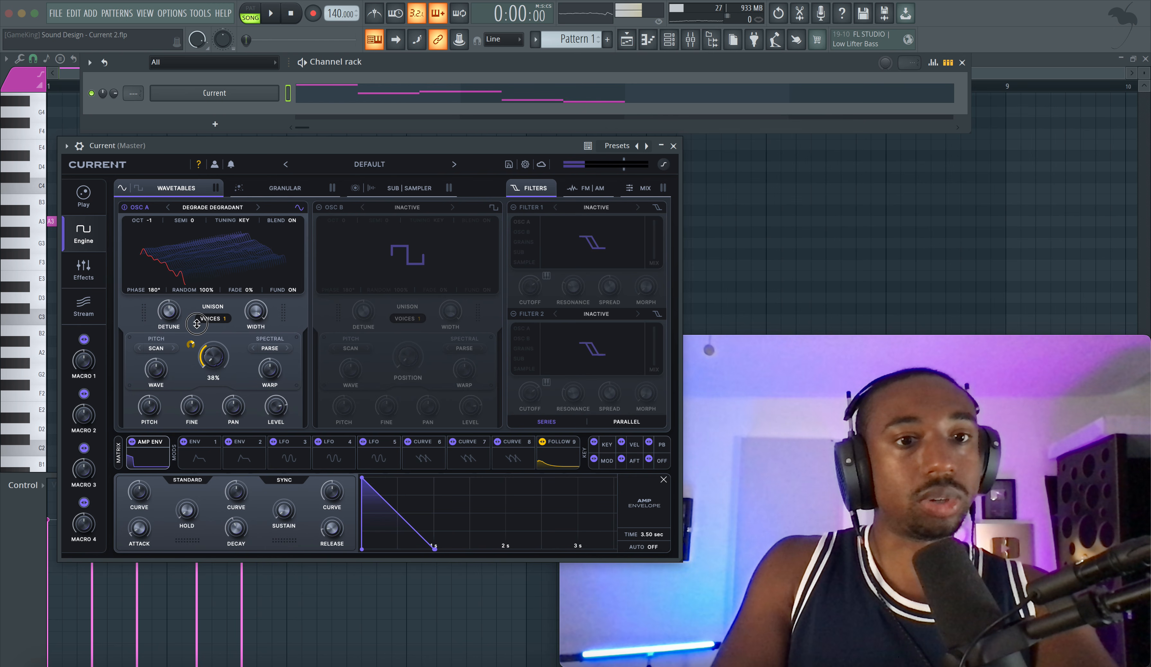
pyautogui.press('space')
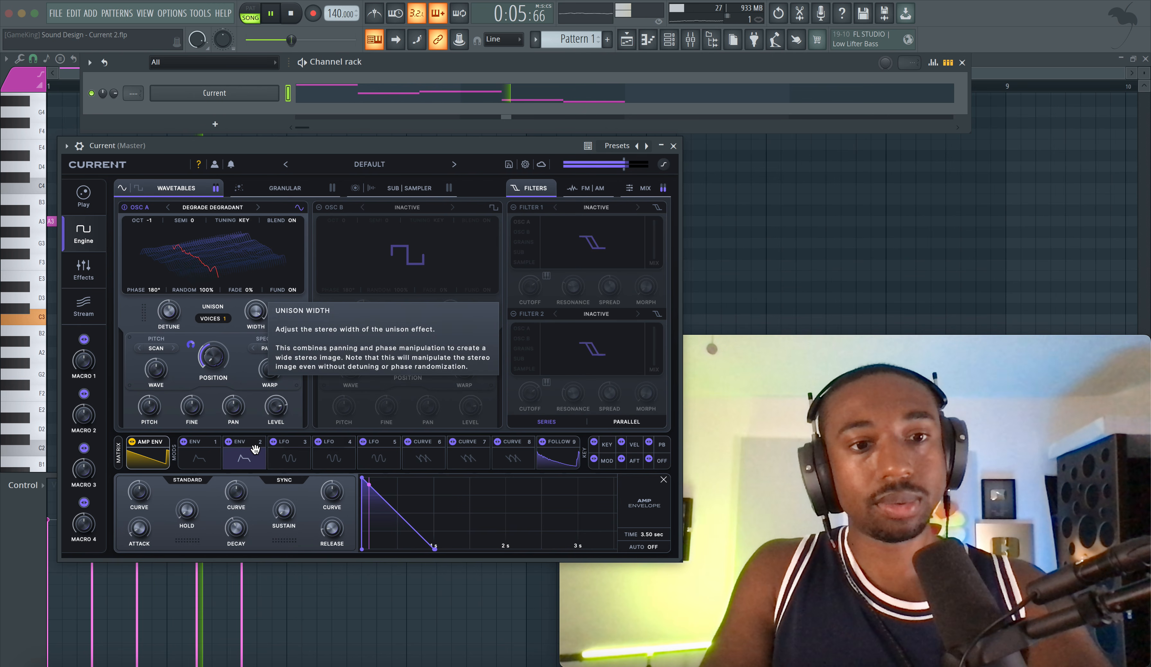
# Step: Assign Follow 9 to Osc A's pan, set the pan to 53 L and play the pattern
pyautogui.click(557, 453)
pyautogui.press('space')
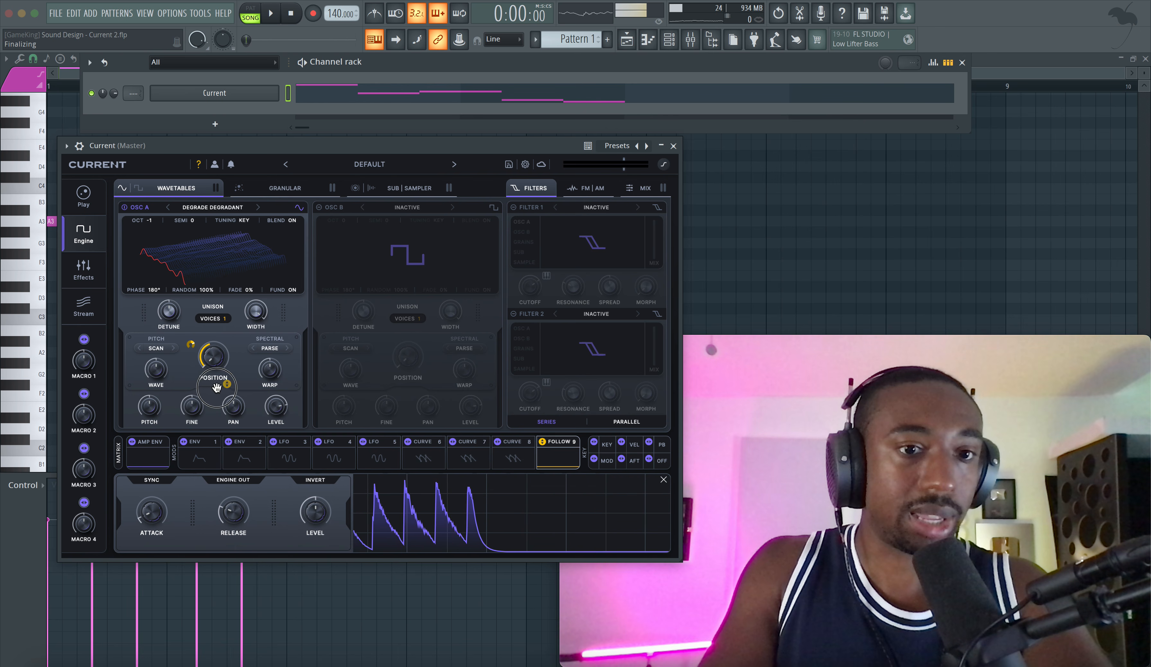
pyautogui.moveTo(242, 411); pyautogui.dragTo(234, 438)
pyautogui.moveTo(219, 396); pyautogui.dragTo(224, 376)
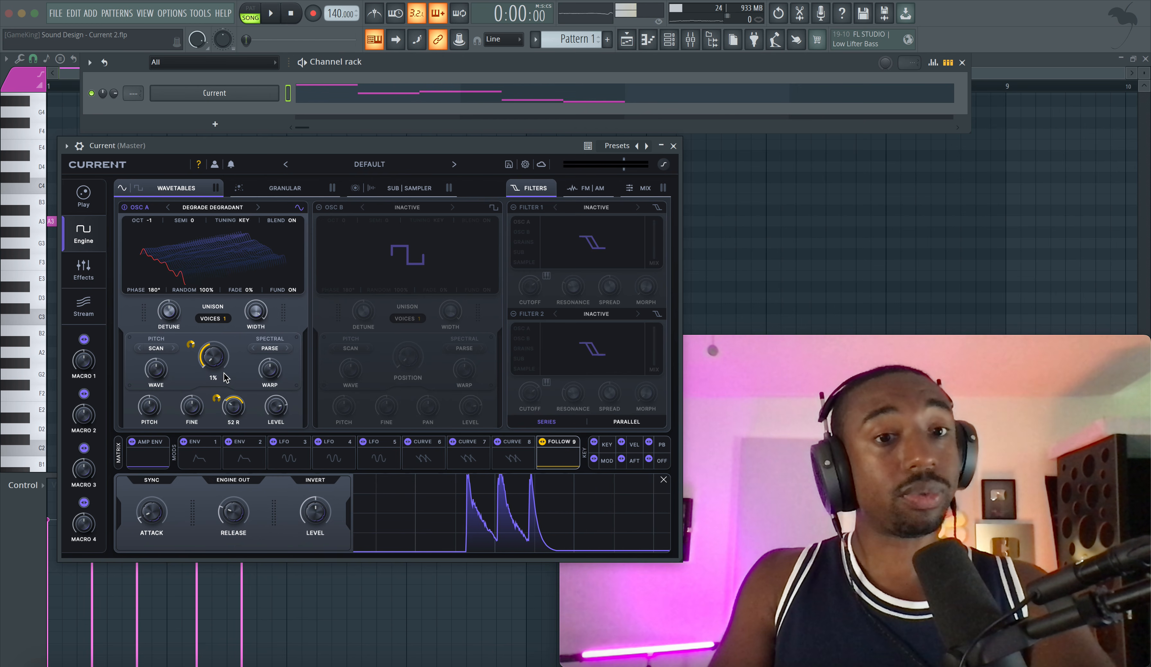
pyautogui.press('space')
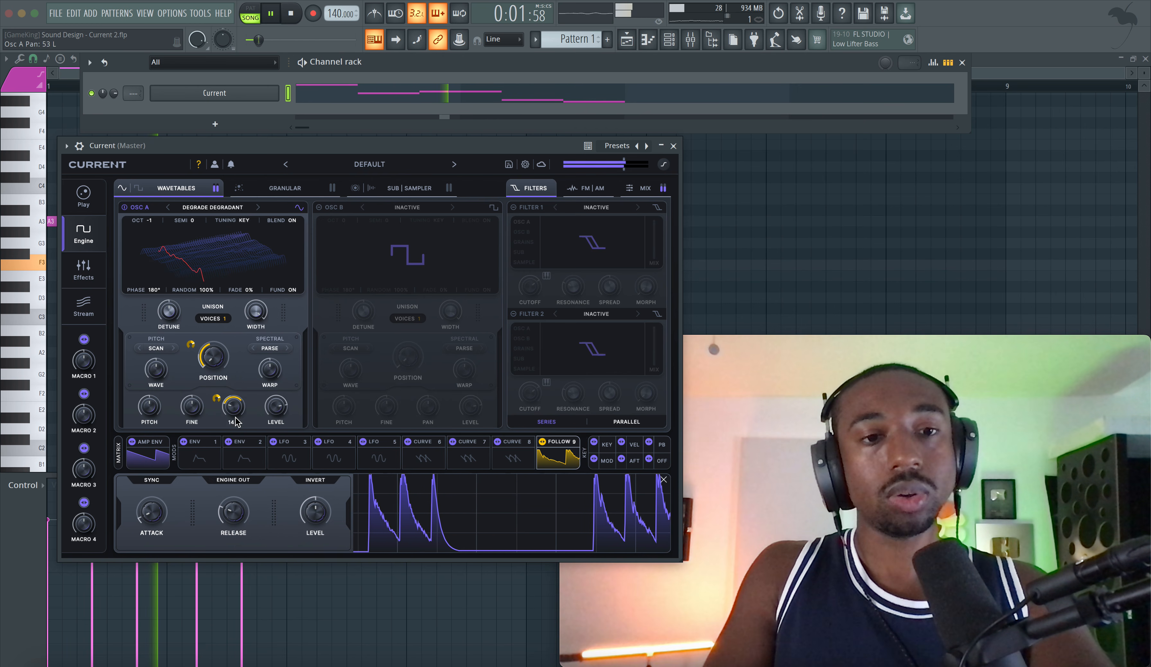
# Step: Show the Amp Env and set Osc A's octave to -1 during playback
pyautogui.click(158, 456)
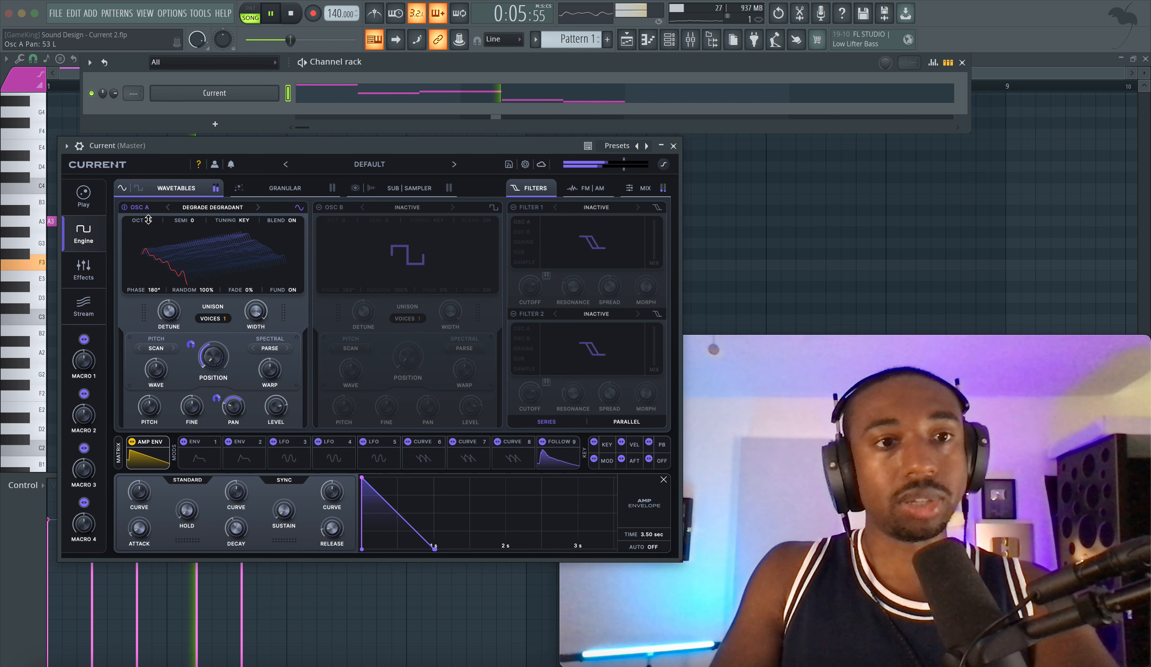
pyautogui.moveTo(149, 220); pyautogui.dragTo(148, 230)
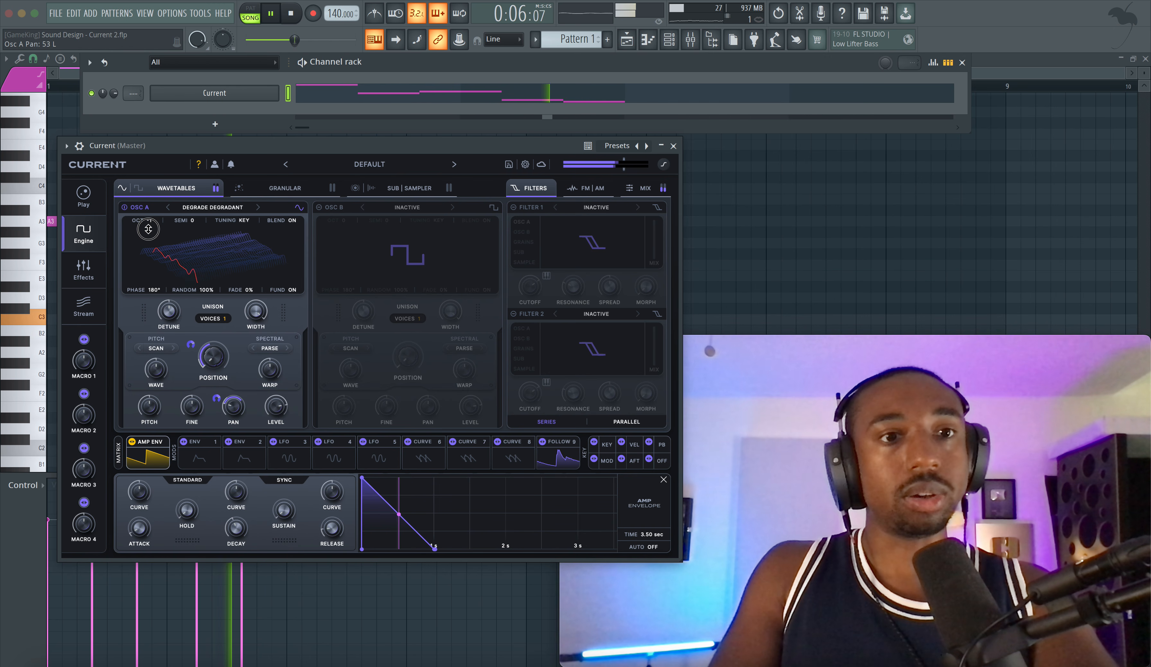
# Step: Browse Osc A's wavetables and audition Degraded Pulse and Chord Box from the Factory Retro category
pyautogui.click(207, 208)
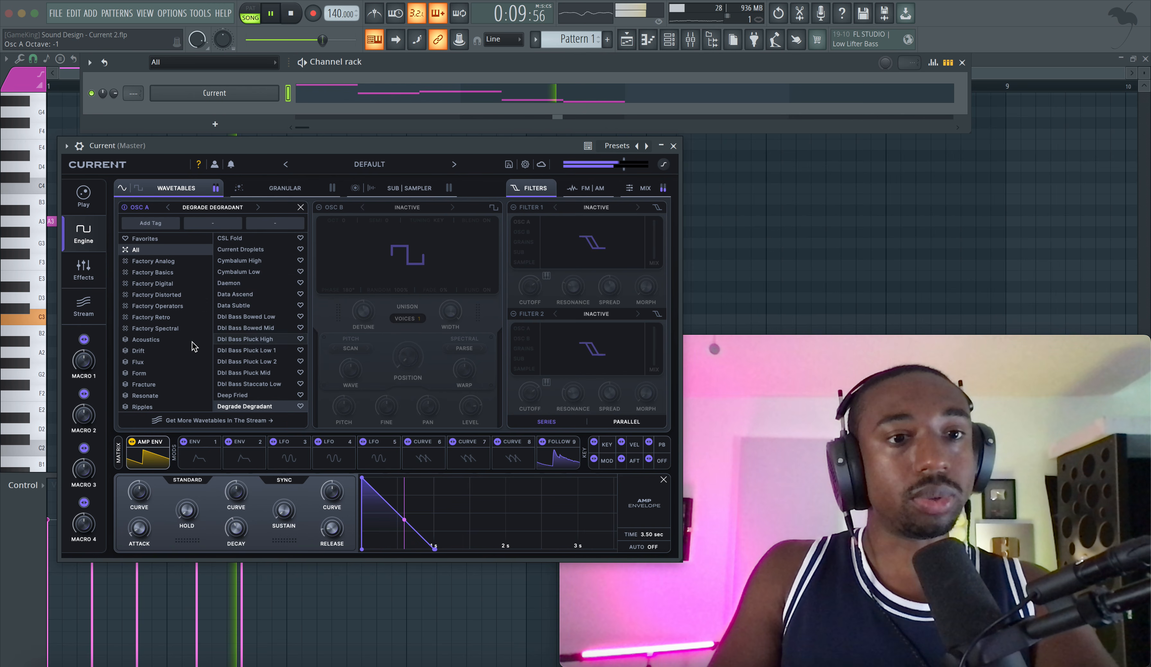
pyautogui.click(170, 262)
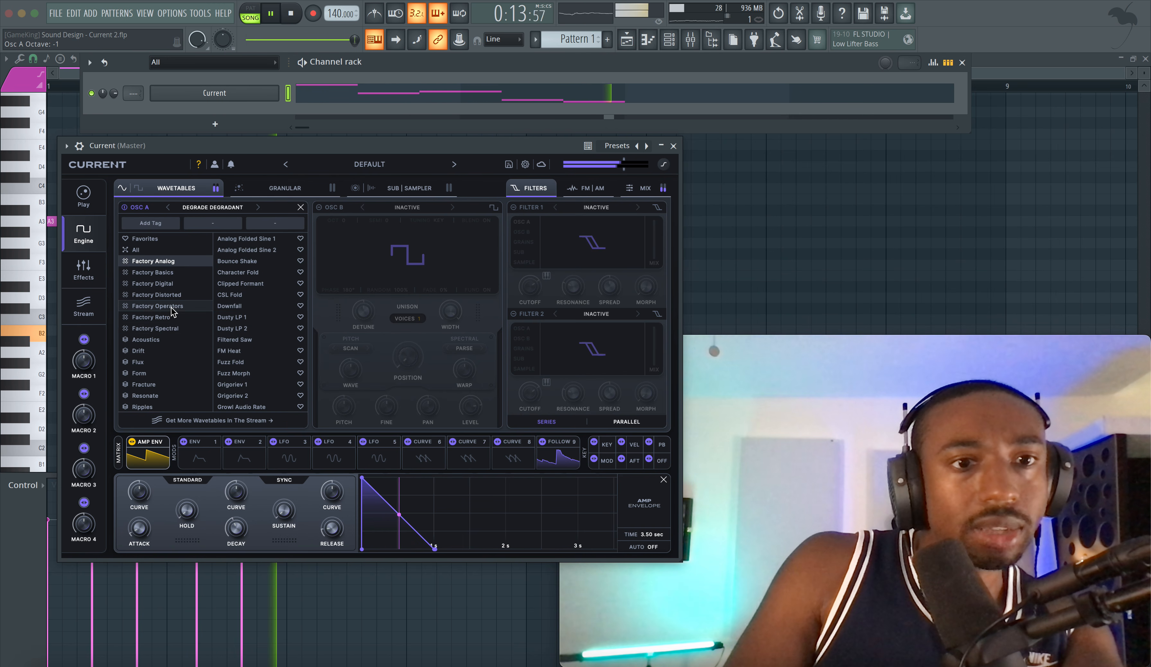
pyautogui.click(151, 317)
pyautogui.click(239, 284)
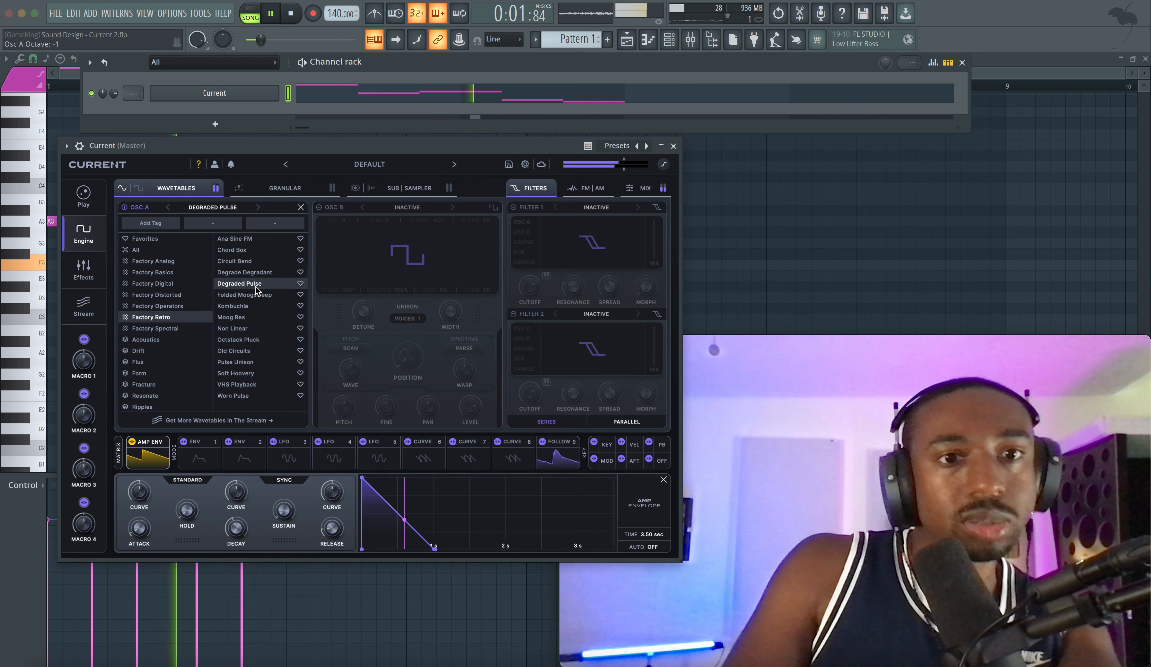
pyautogui.click(248, 249)
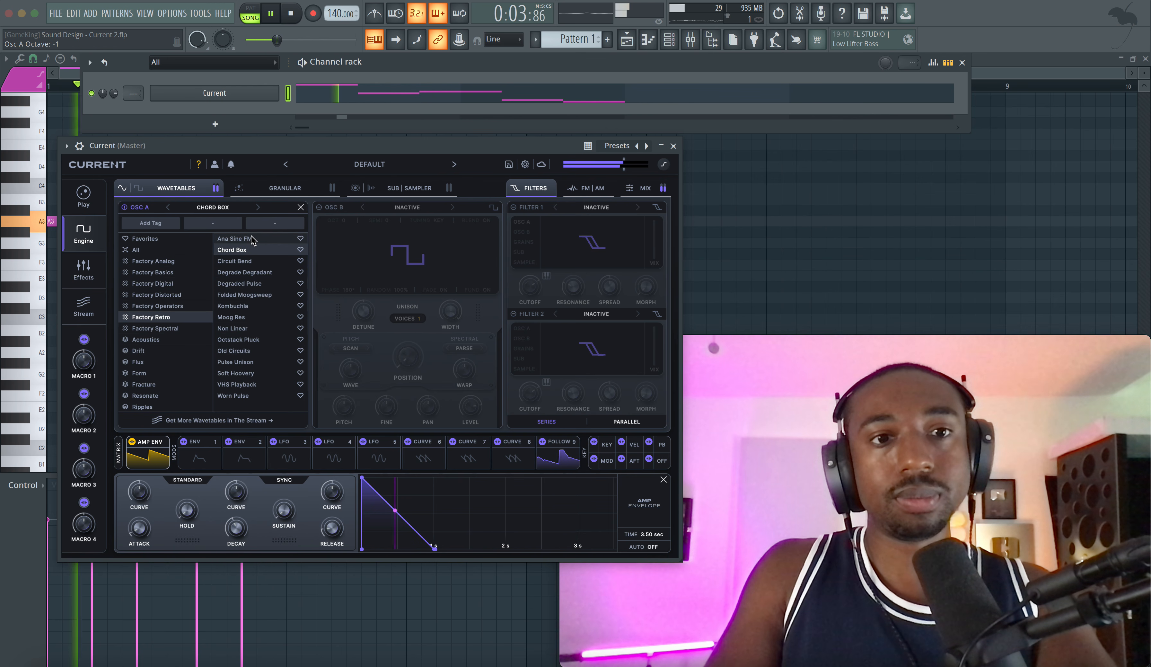
# Step: Enable the soft clip limiter, try its orange style and set it to the purple style
pyautogui.click(664, 165)
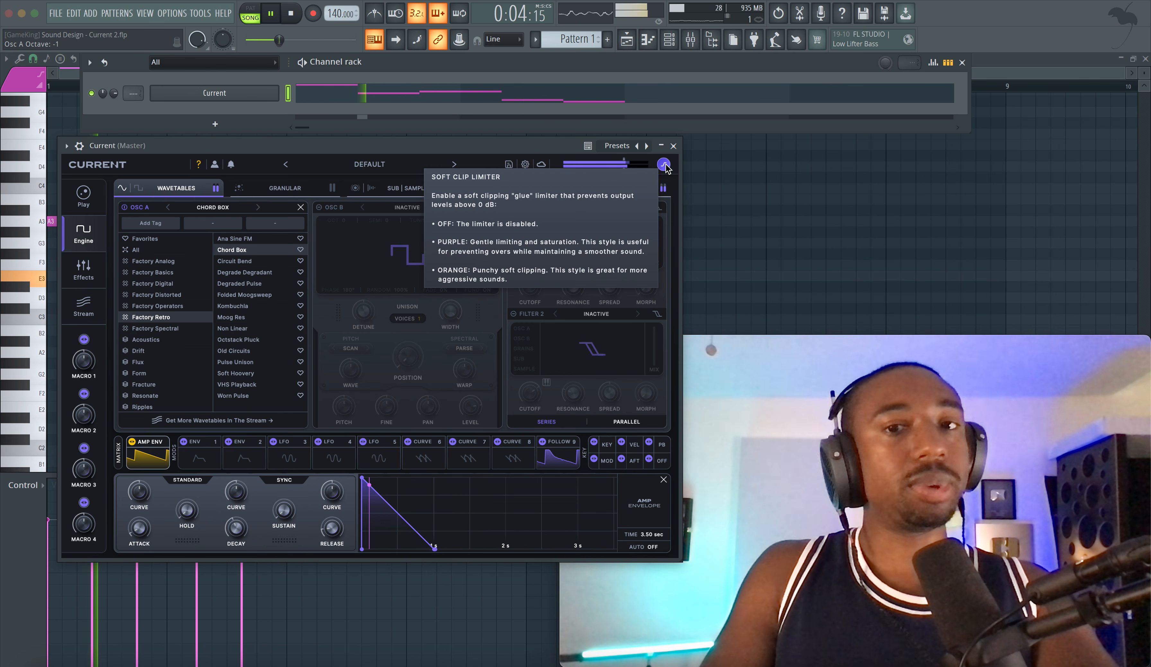
pyautogui.click(664, 165)
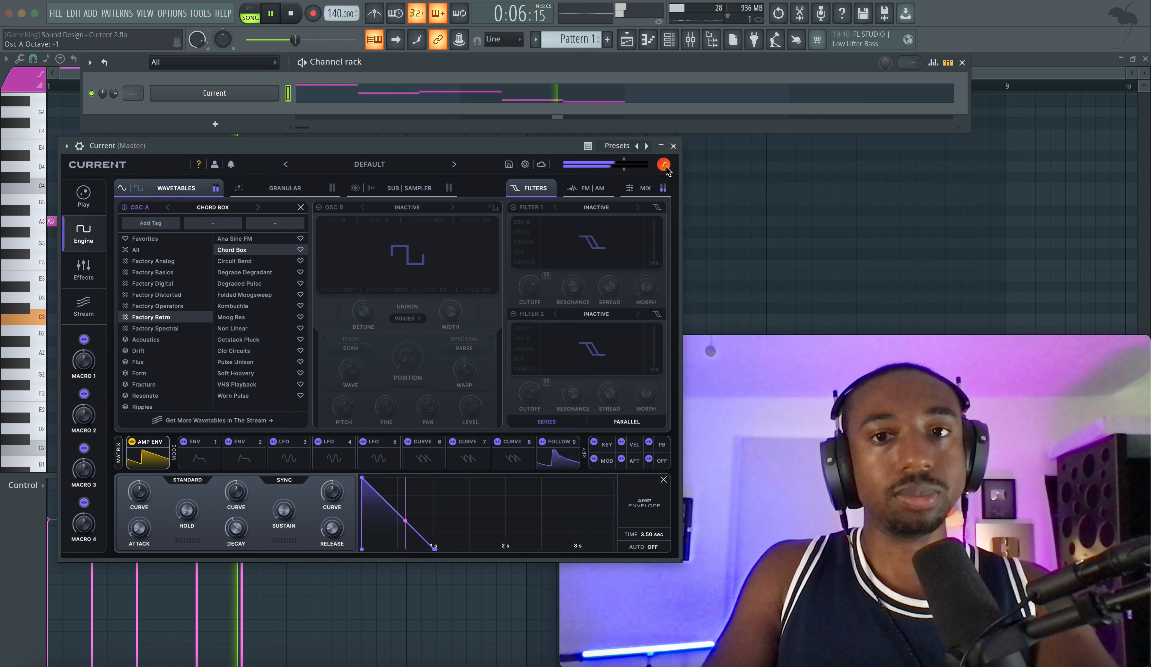
pyautogui.click(665, 167)
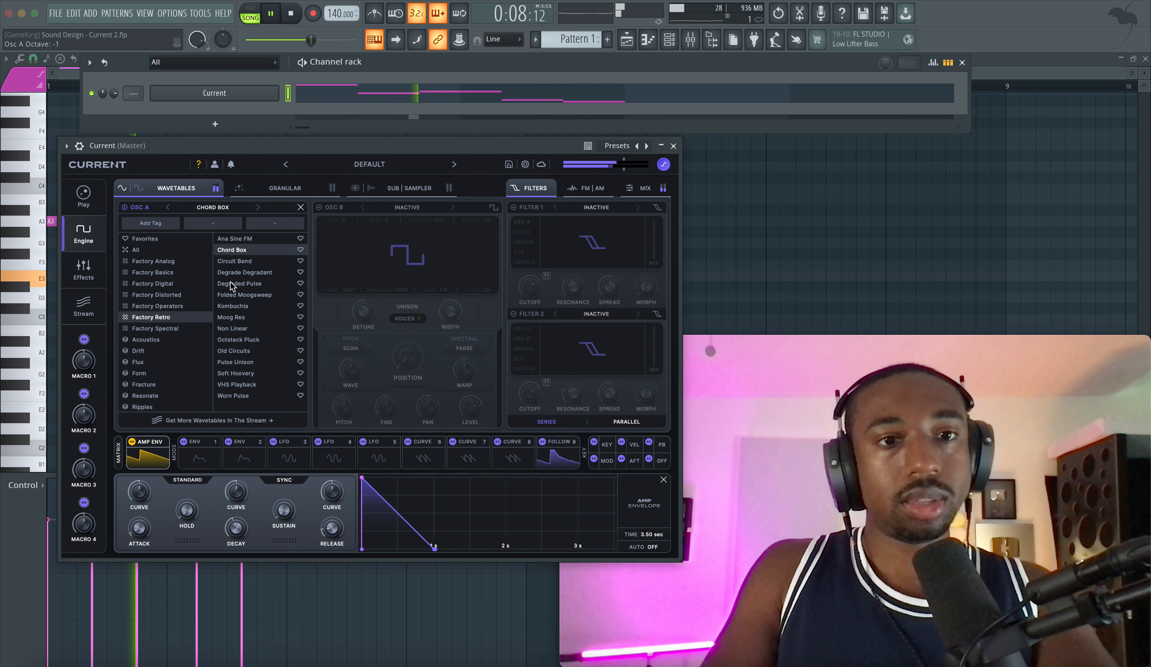
# Step: Audition Osc A's Factory Retro wavetables from Circuit Bend through Kombuchla during playback and choose Moog Res
pyautogui.click(258, 262)
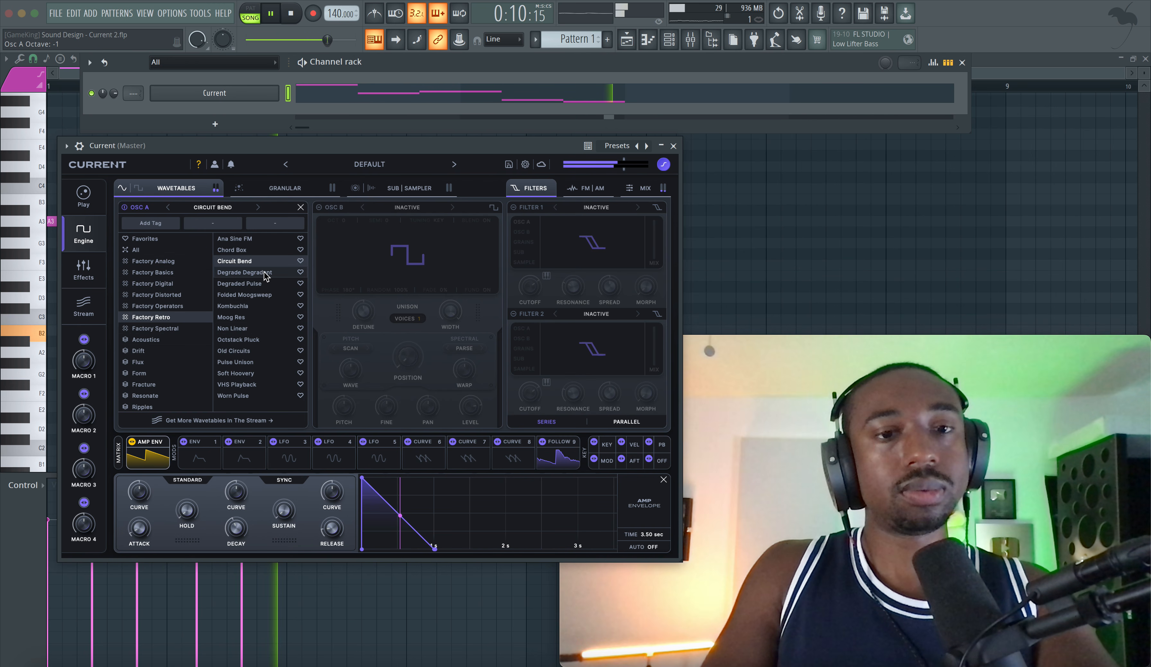
pyautogui.click(265, 273)
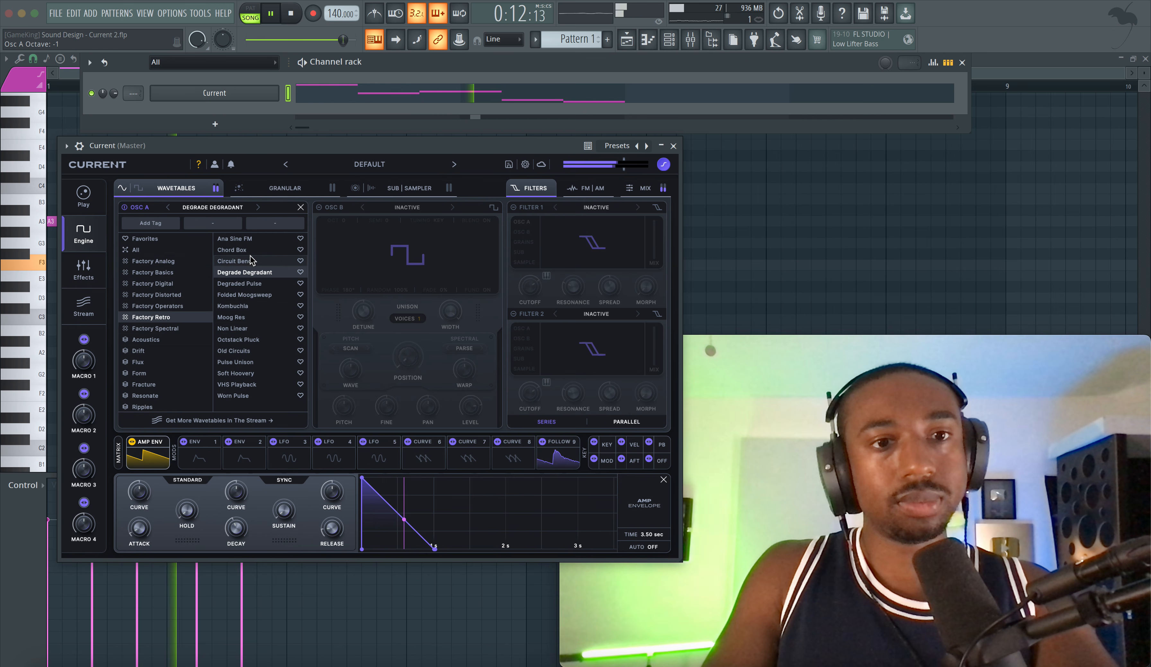
pyautogui.click(249, 293)
pyautogui.click(250, 287)
pyautogui.click(247, 309)
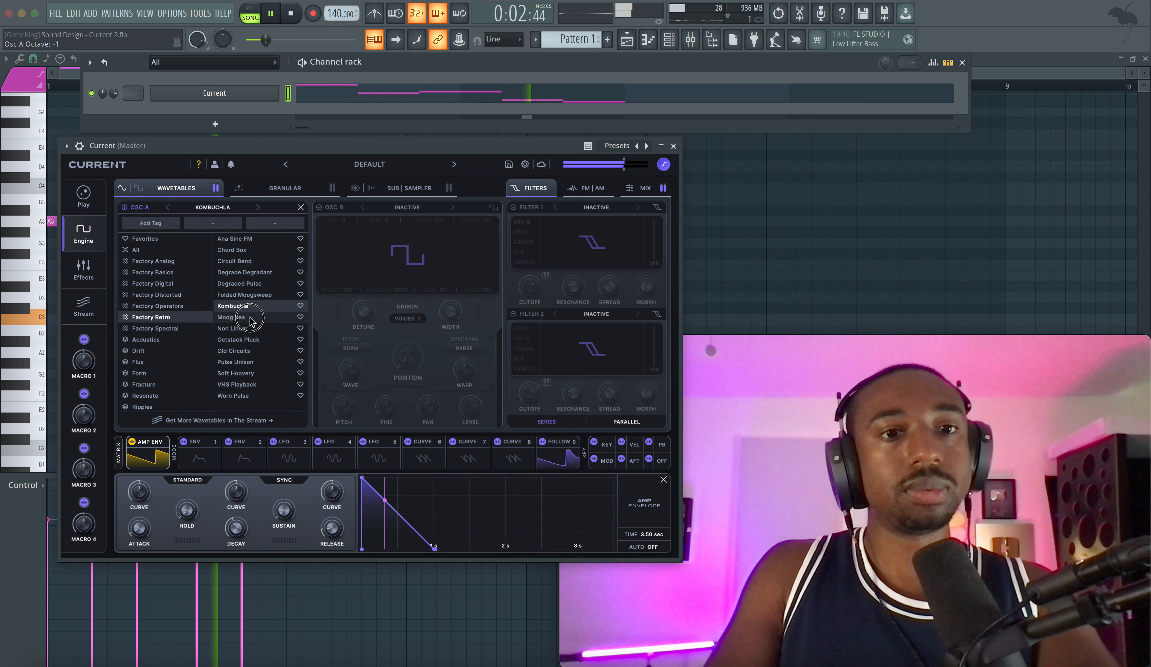
pyautogui.click(250, 318)
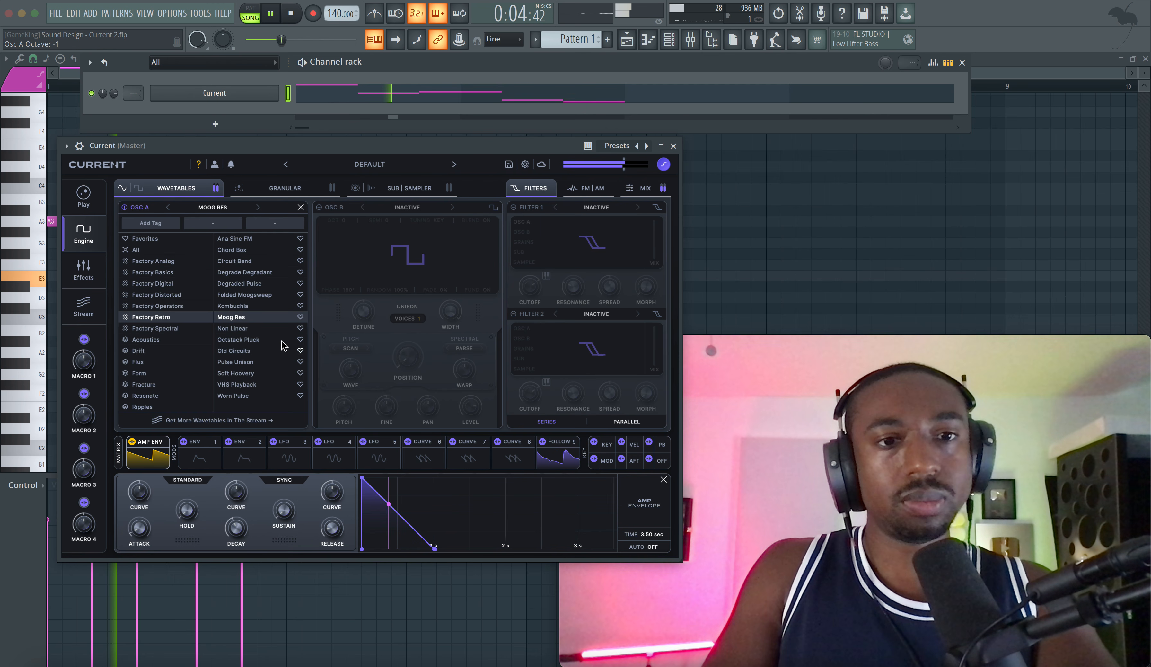
# Step: Set the Current channel's volume to 96% and stop playback
pyautogui.moveTo(116, 96); pyautogui.dragTo(116, 87)
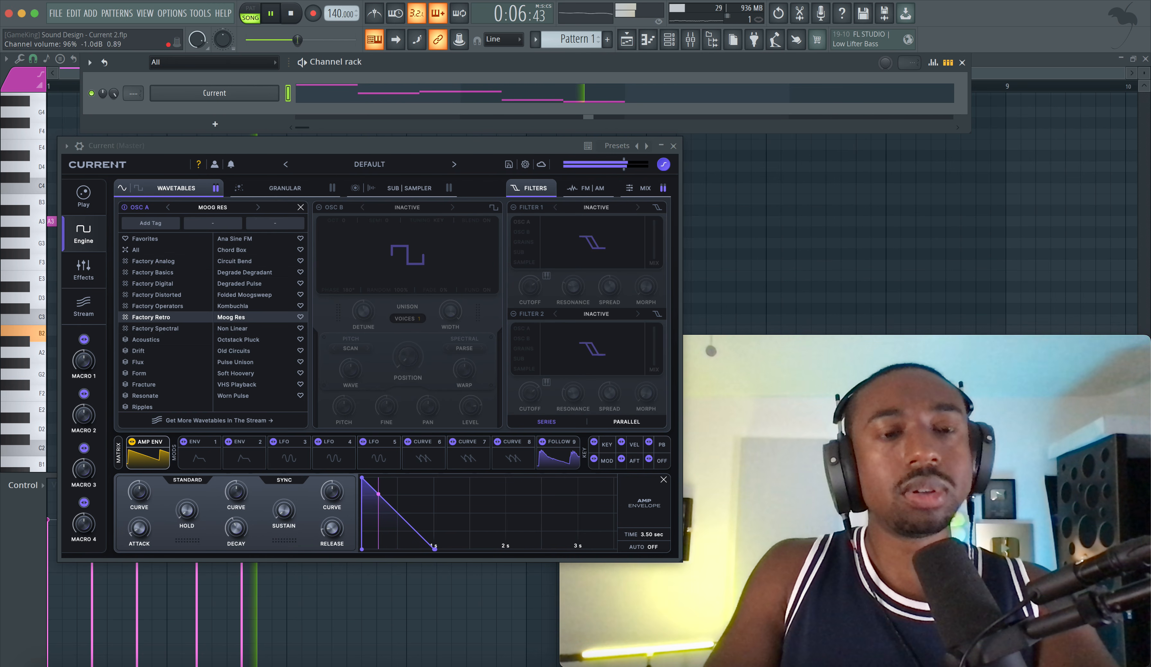
pyautogui.click(297, 187)
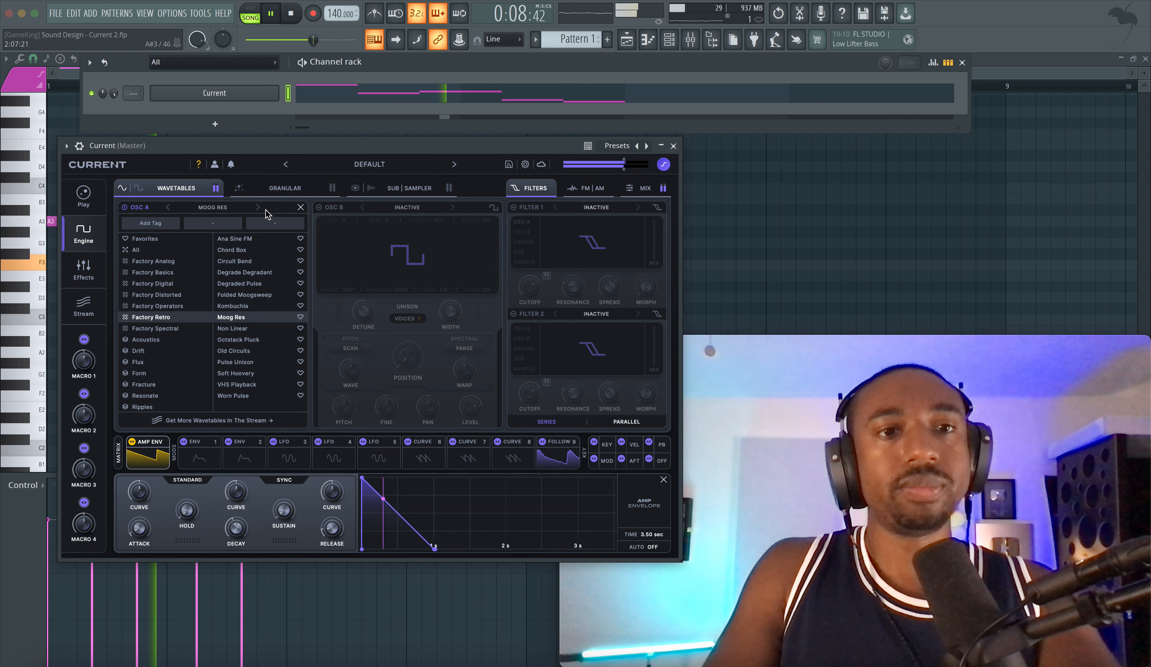
pyautogui.press('space')
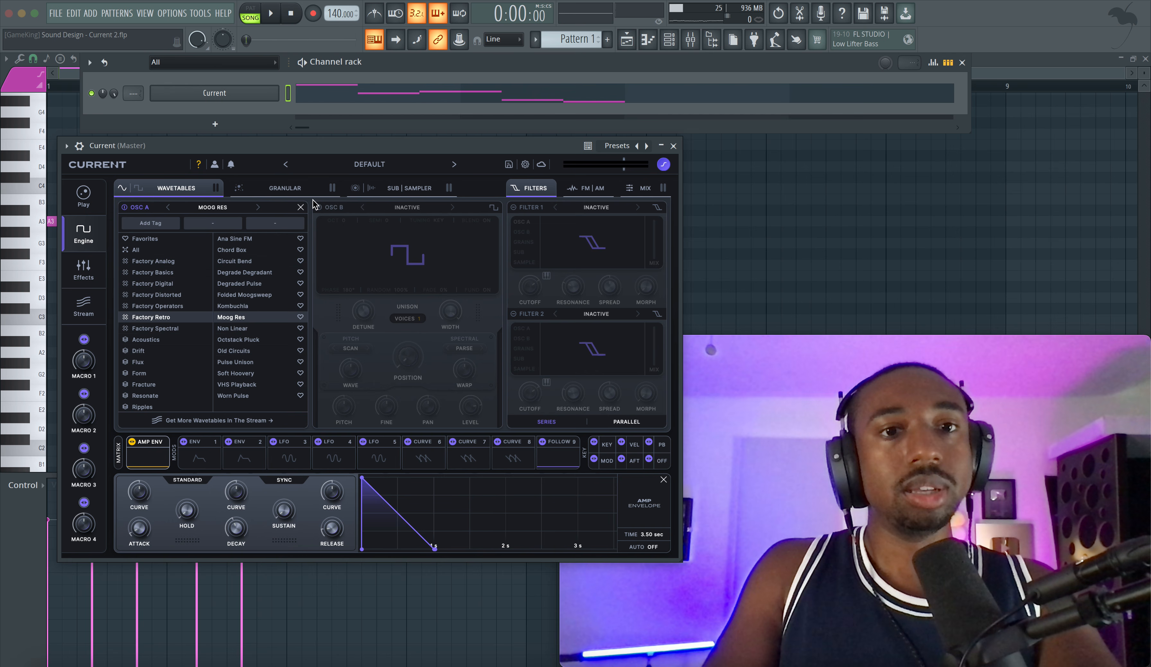
# Step: Enable Osc B and list the Factory Retro category in its wavetable browser
pyautogui.click(327, 208)
pyautogui.click(396, 209)
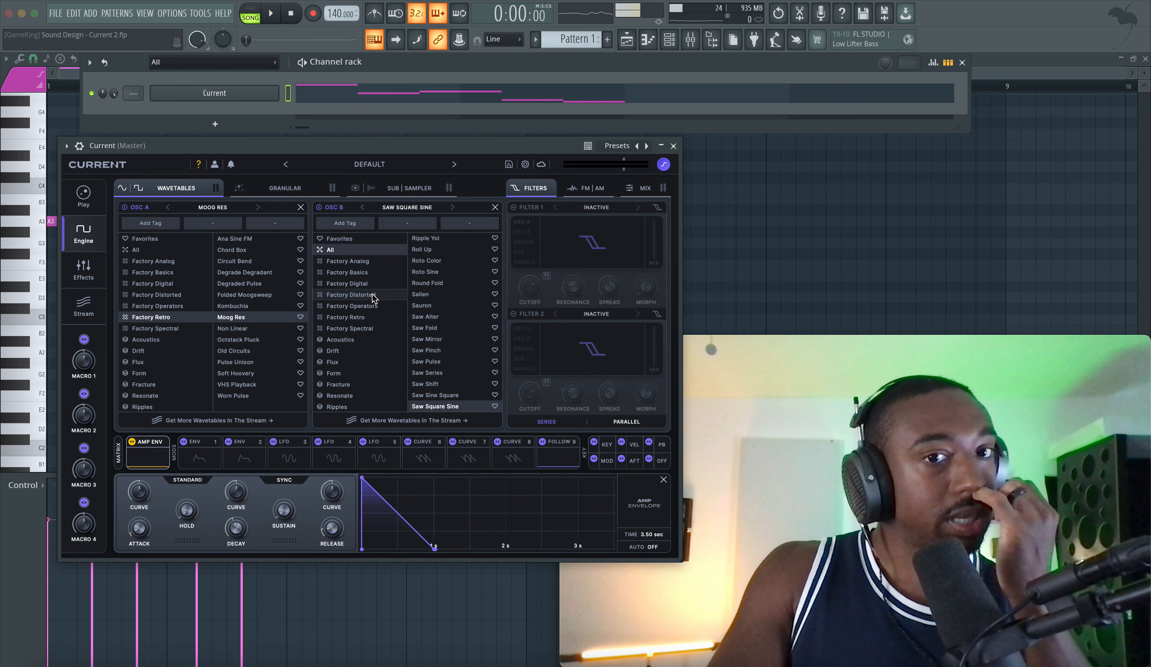
pyautogui.click(364, 318)
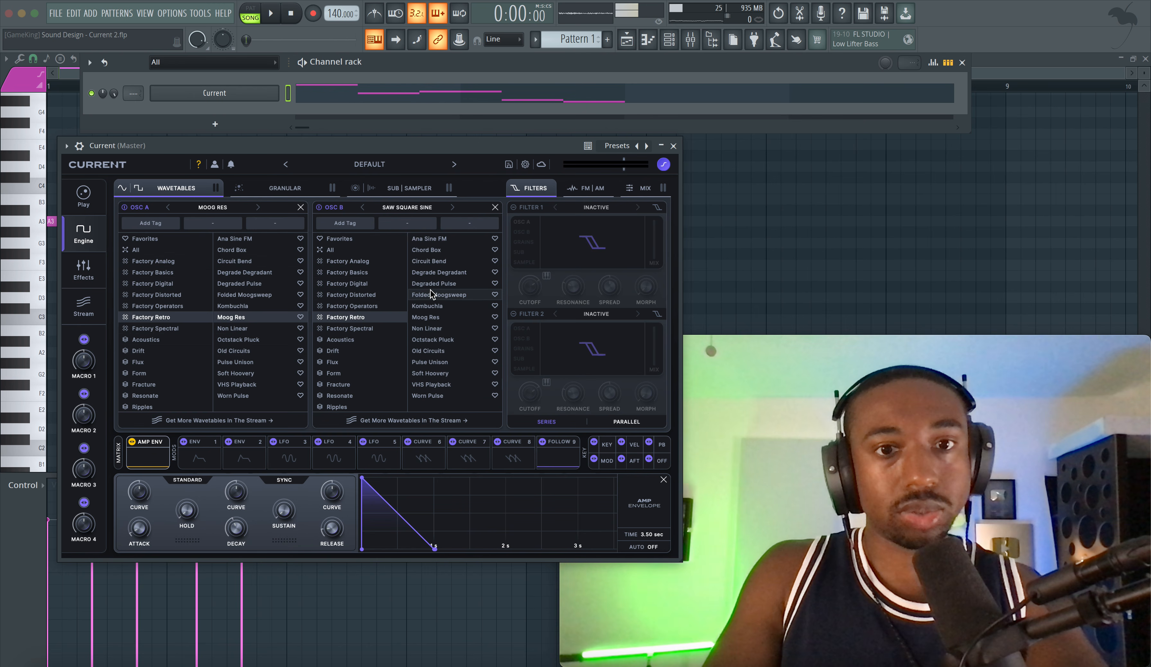
# Step: Audition Osc B's Factory Retro wavetables from Circuit Bend to VHS Playback during playback and choose Chord Box
pyautogui.click(429, 260)
pyautogui.press('space')
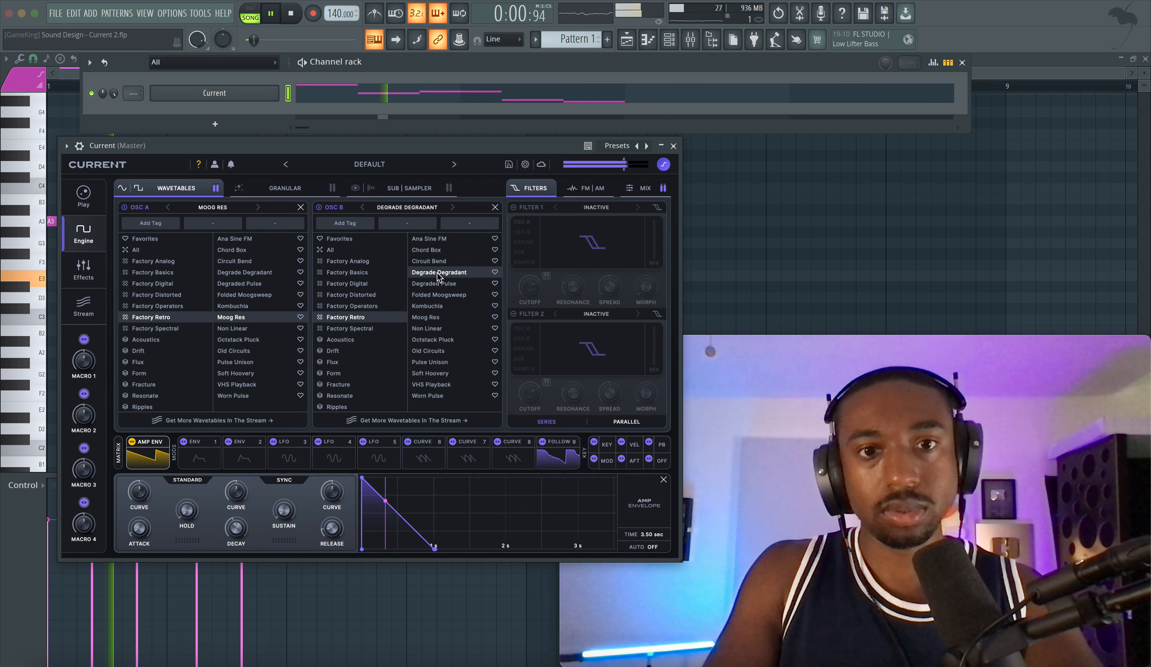
pyautogui.click(438, 273)
pyautogui.click(440, 284)
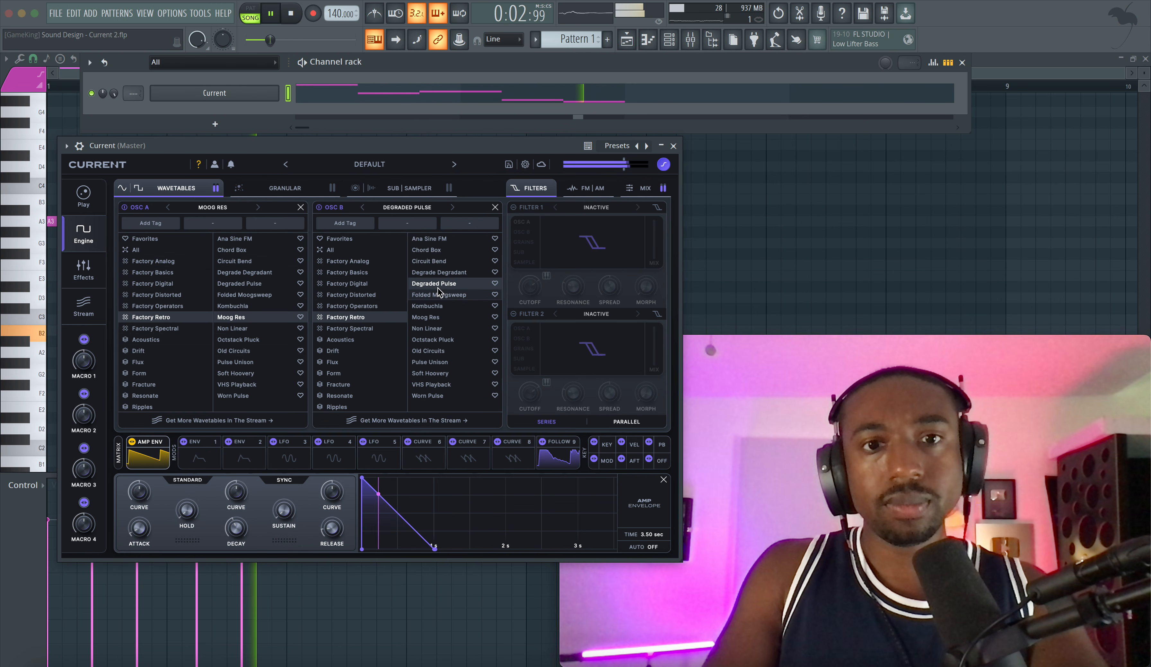
pyautogui.click(439, 274)
pyautogui.click(441, 297)
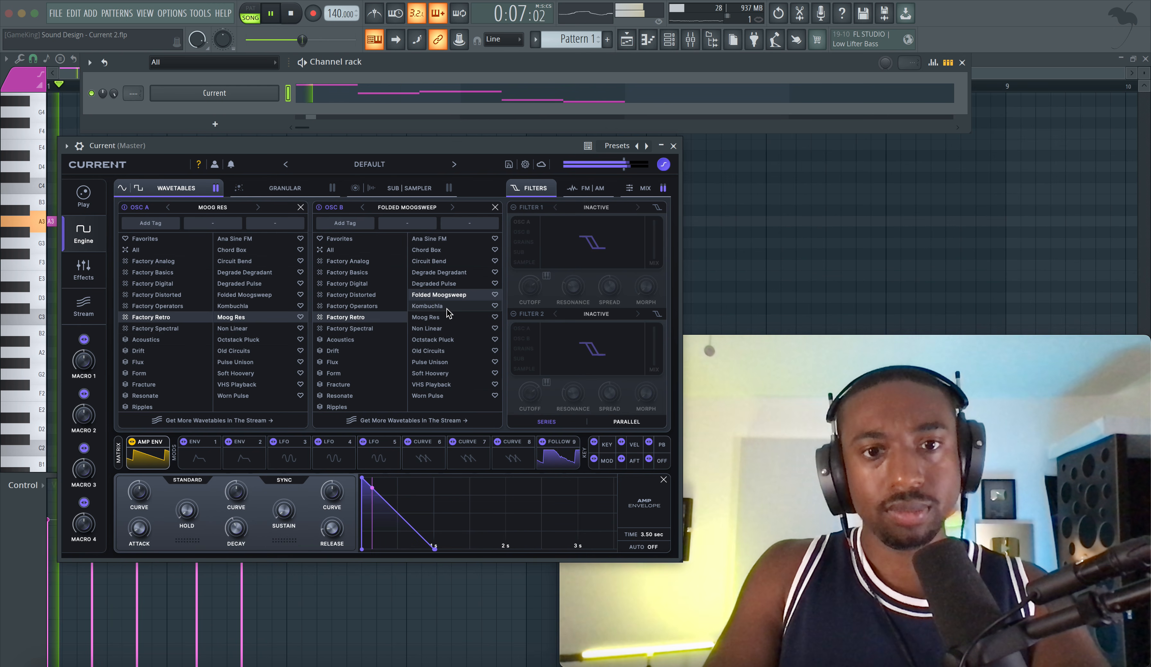
pyautogui.click(437, 306)
pyautogui.click(440, 329)
pyautogui.click(437, 339)
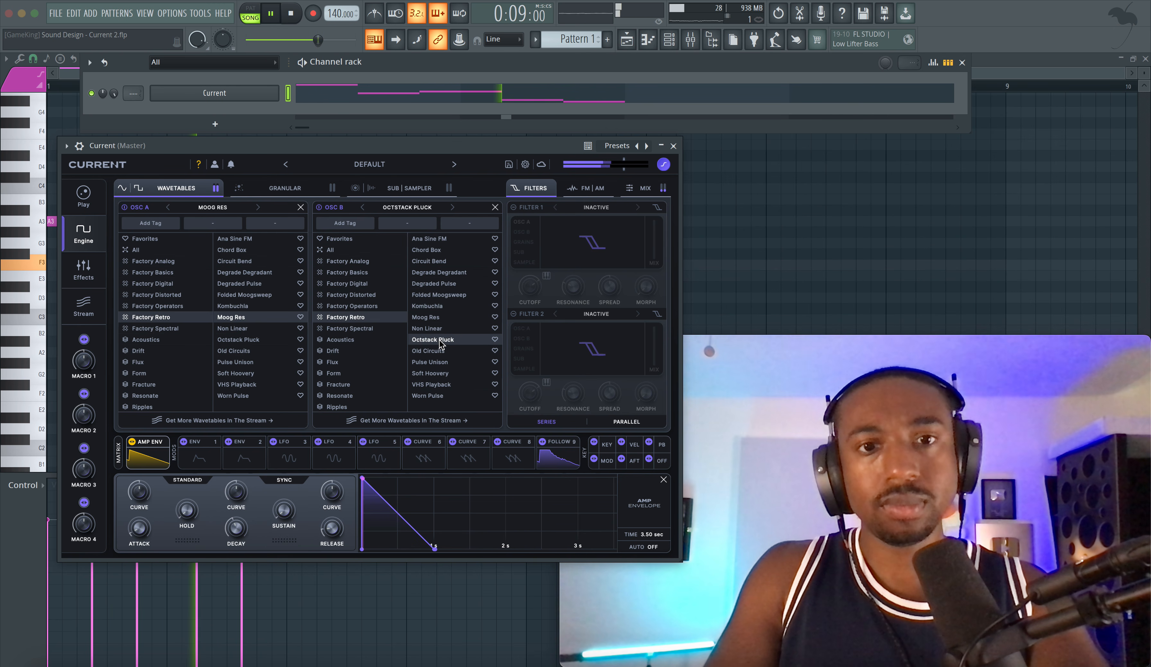
pyautogui.click(435, 350)
pyautogui.click(440, 363)
pyautogui.click(439, 382)
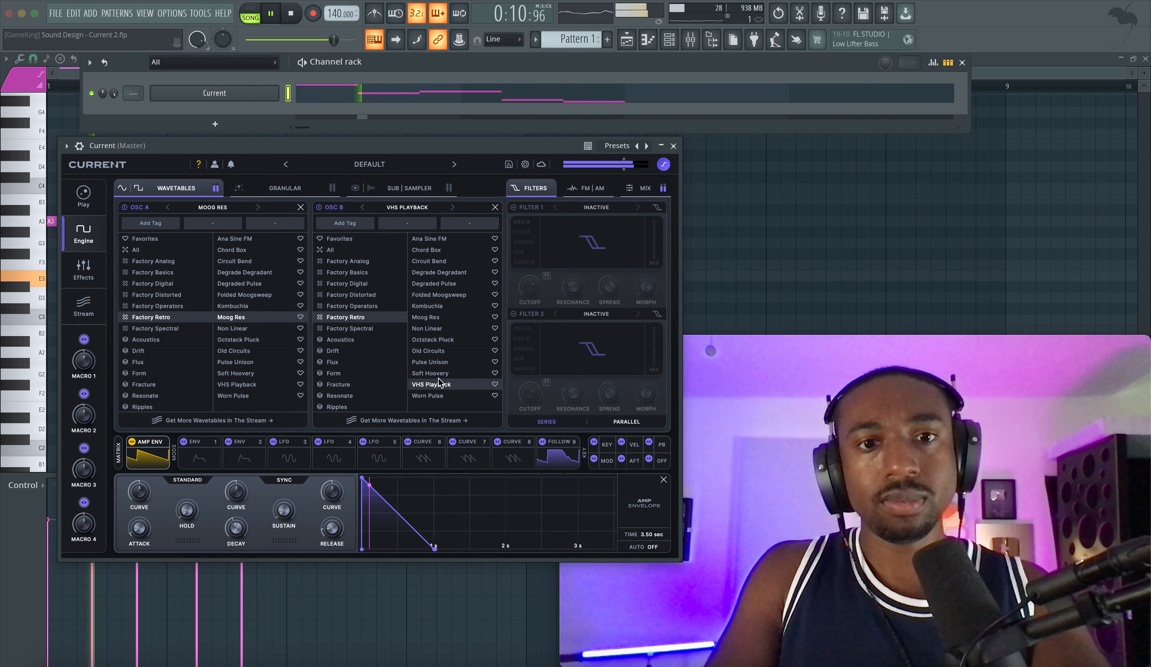
pyautogui.click(438, 249)
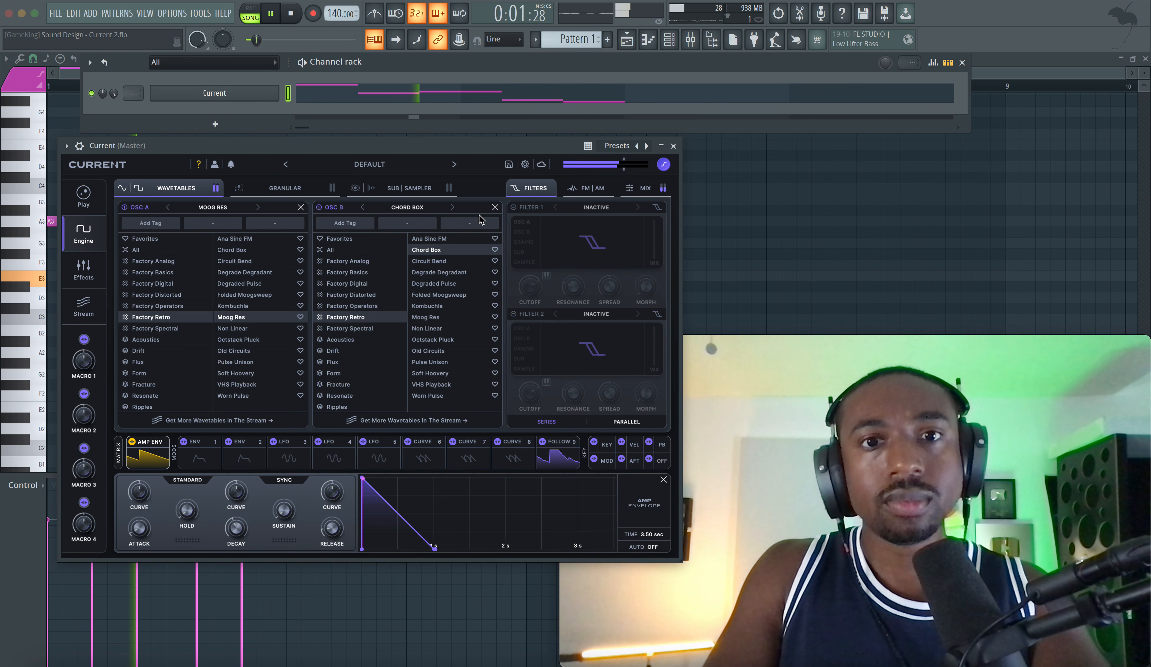
# Step: Mark Moog Res and Chord Box as favorites and close both oscillators' wavetable browsers
pyautogui.click(300, 317)
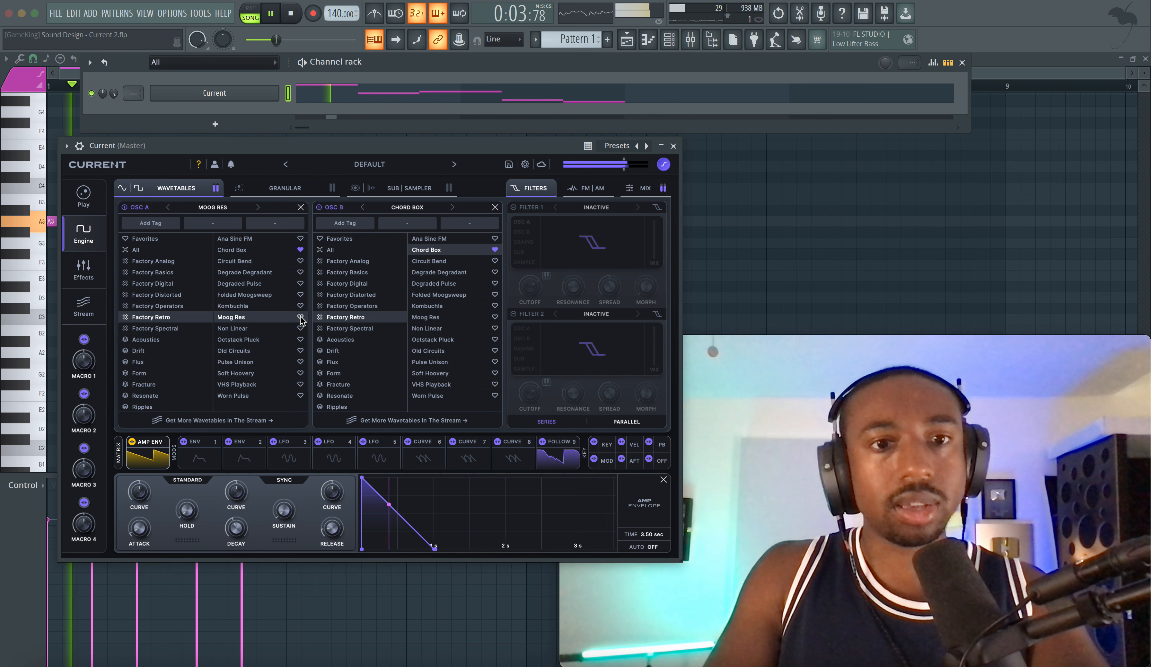
pyautogui.click(496, 207)
pyautogui.click(301, 207)
# Step: Set Osc B's octave to -1 and adjust its wavetable position in the 3D view during playback
pyautogui.moveTo(344, 216); pyautogui.dragTo(345, 231)
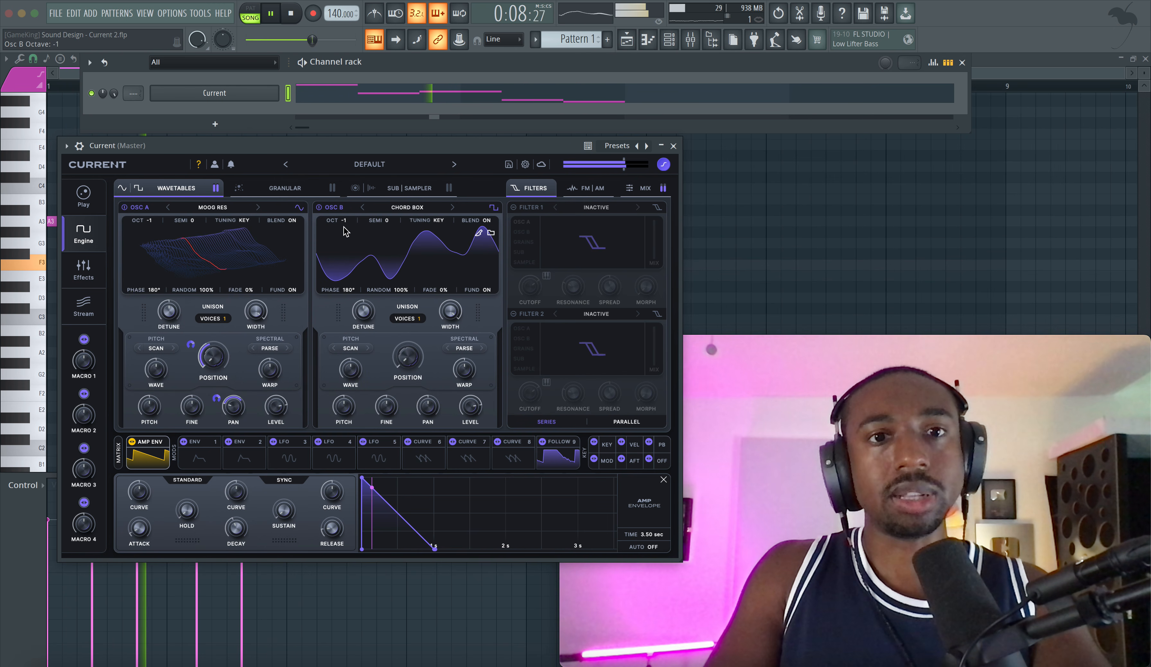
pyautogui.click(417, 280)
pyautogui.click(416, 279)
pyautogui.click(394, 238)
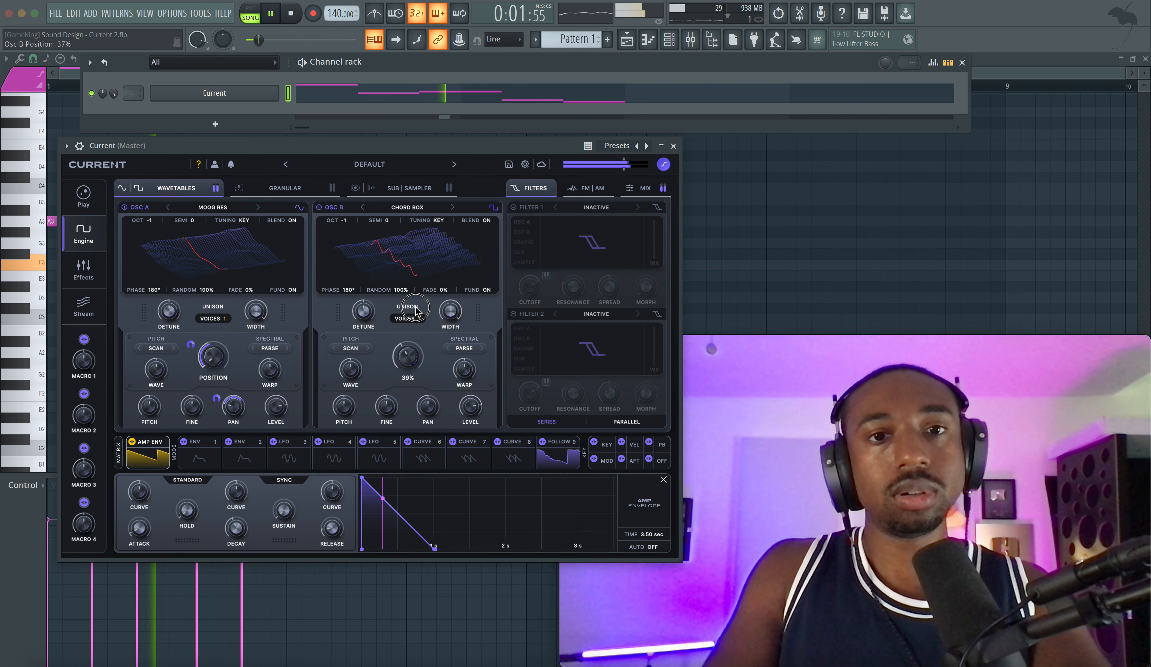
pyautogui.moveTo(408, 356); pyautogui.dragTo(420, 315)
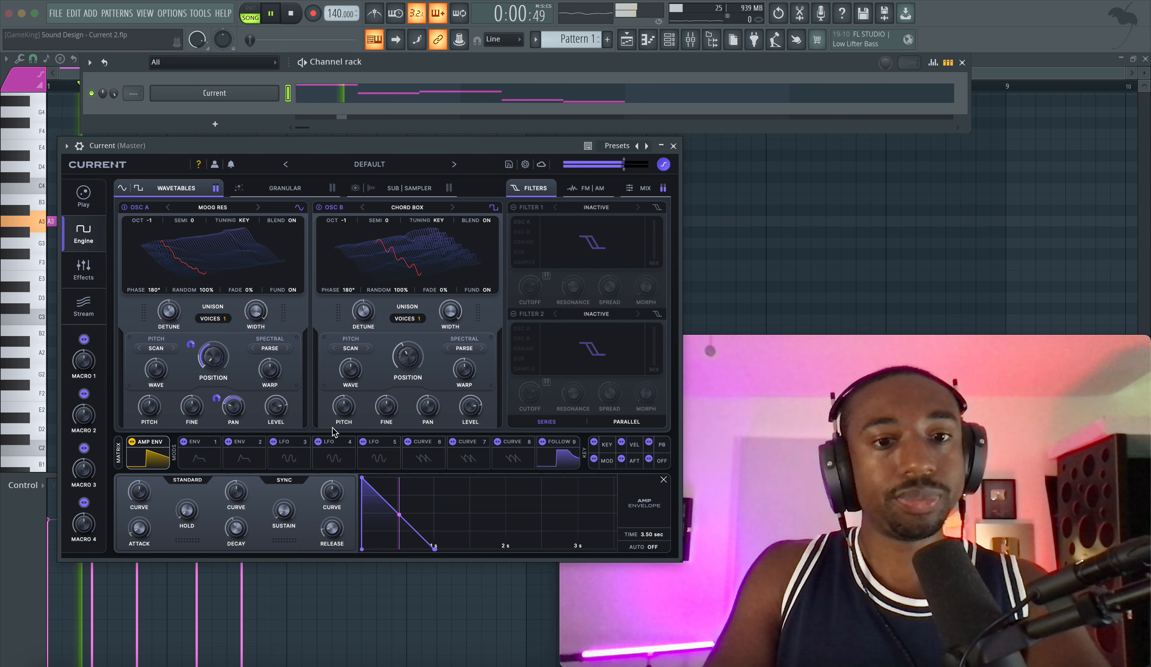
# Step: Assign Follow 9 to Osc B's position and adjust the modulated position while the pattern plays
pyautogui.press('space')
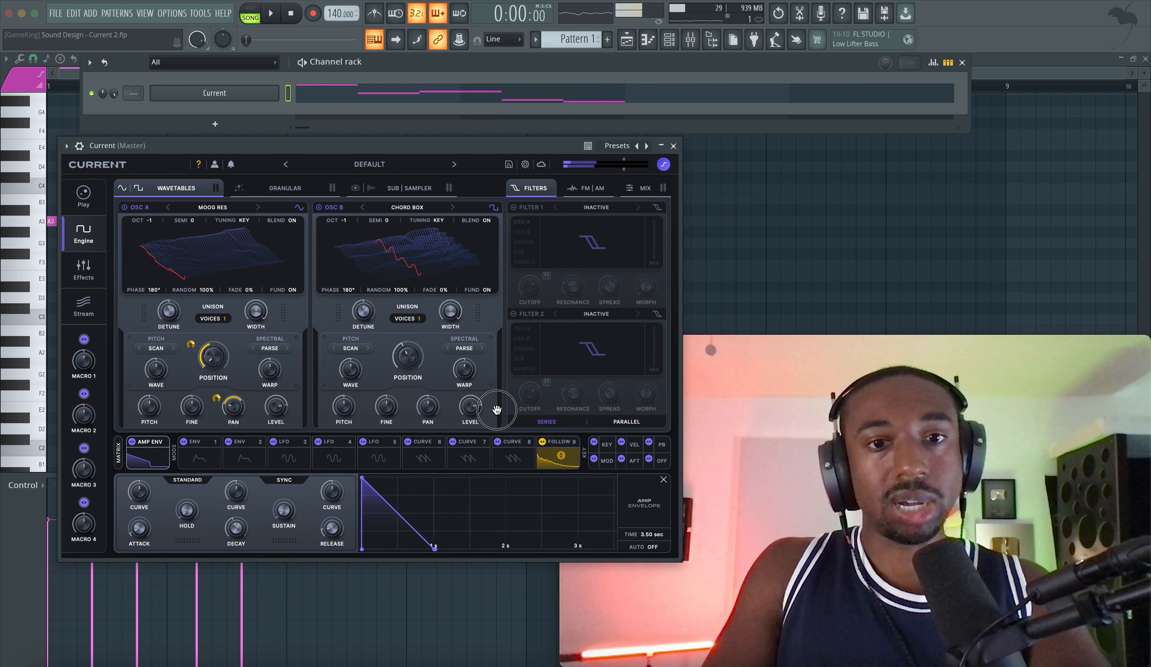
pyautogui.moveTo(413, 359); pyautogui.dragTo(408, 362)
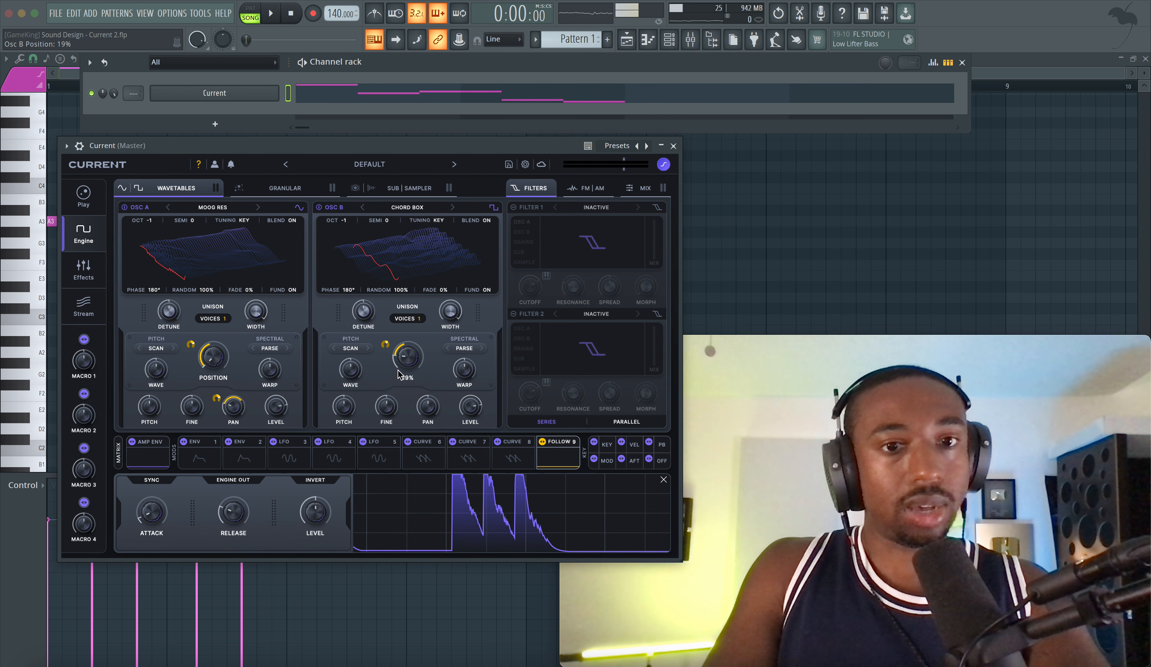
pyautogui.press('space')
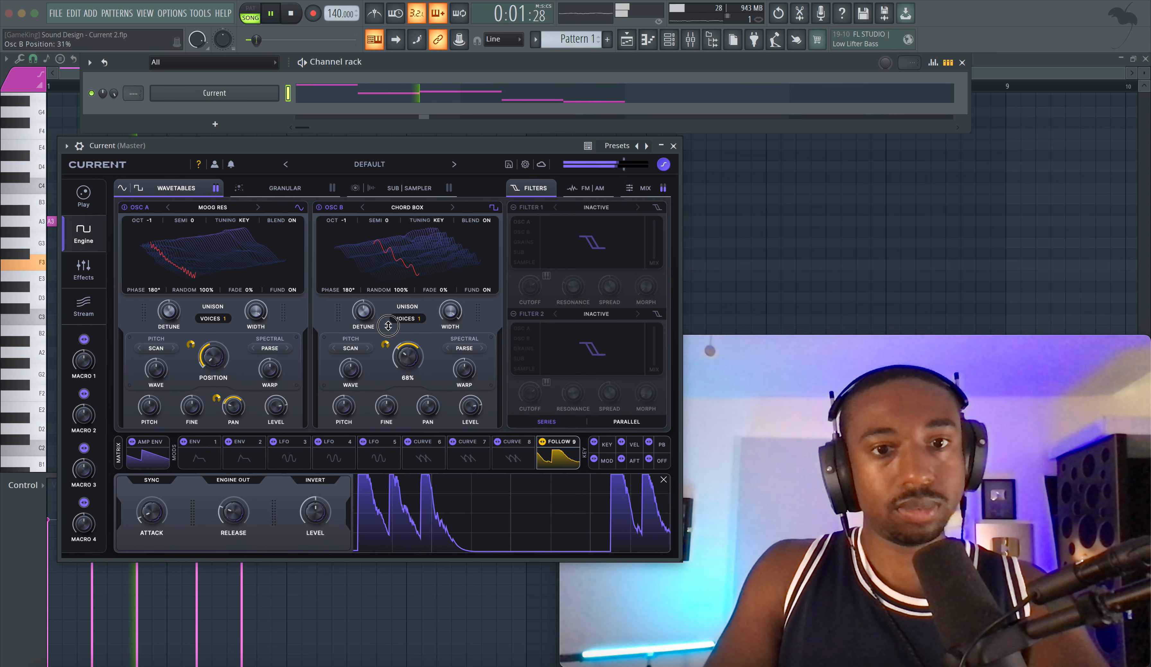
pyautogui.moveTo(405, 350); pyautogui.dragTo(410, 365)
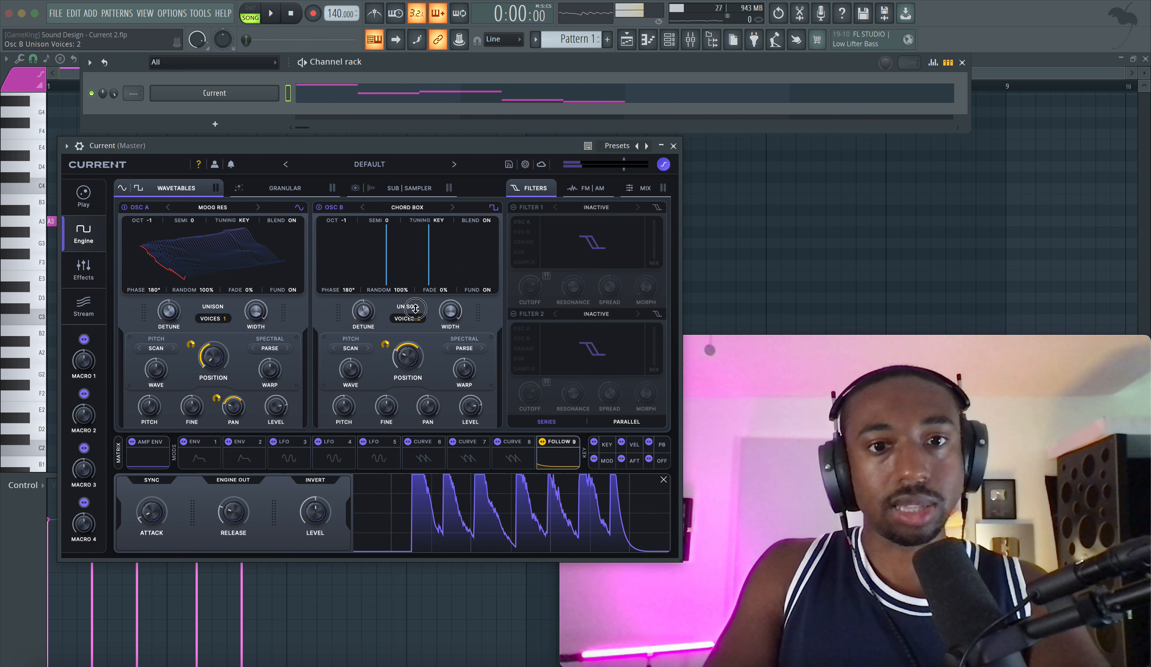
# Step: Set Osc B's unison to 7 voices with 23% detune and audition the result
pyautogui.moveTo(419, 285); pyautogui.dragTo(420, 270)
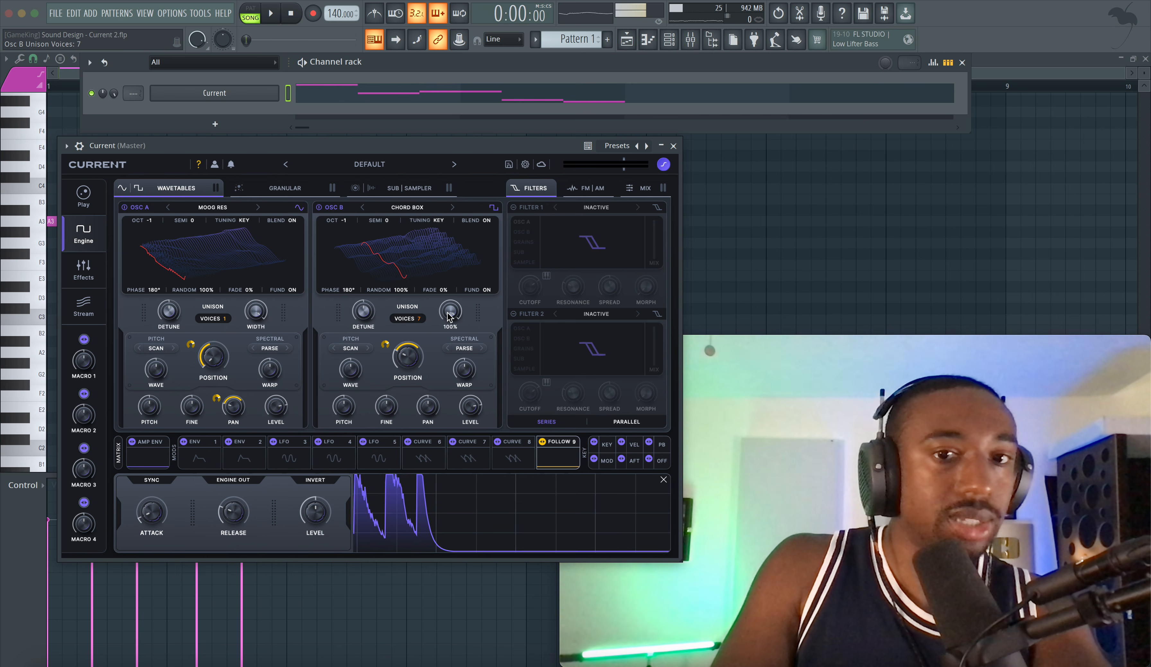
pyautogui.press('space')
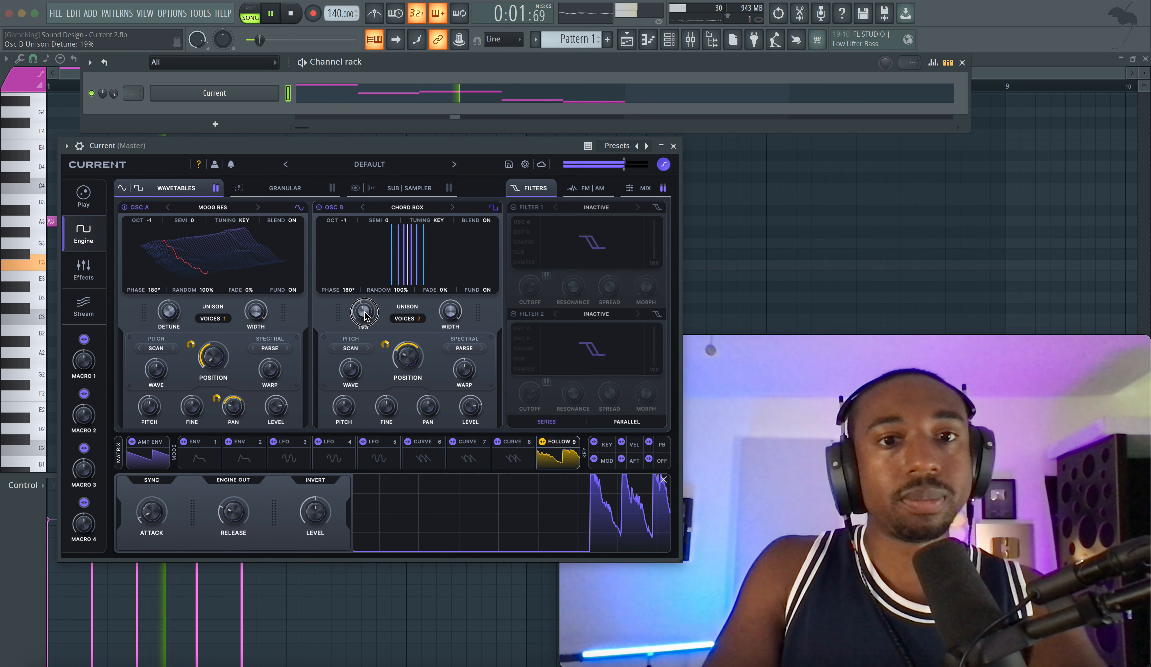
pyautogui.moveTo(365, 315); pyautogui.dragTo(366, 312)
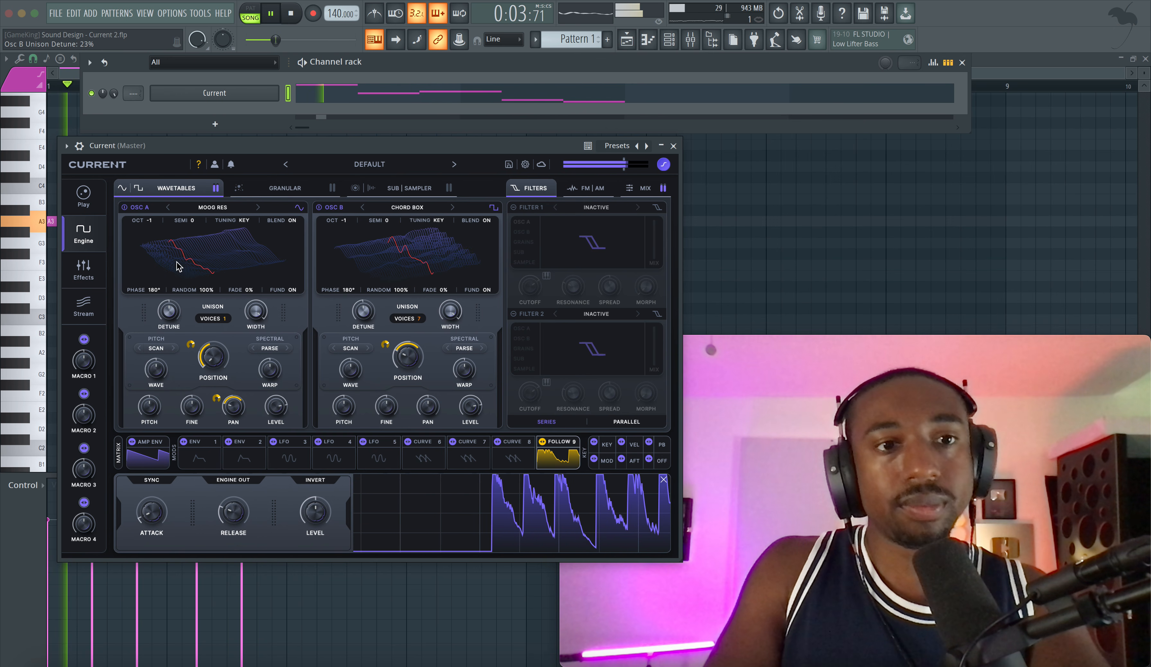
pyautogui.press('space')
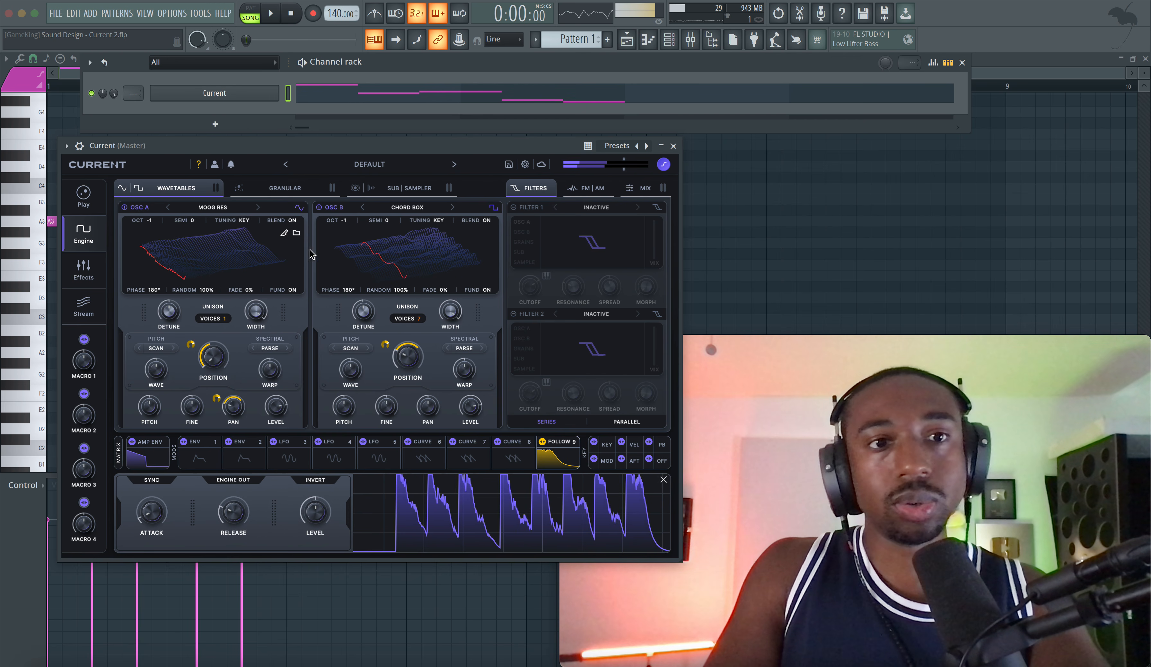
# Step: Enable Filter 1 as LP 12, route all the sound sources through it and set its cutoff to 184 Hz
pyautogui.click(527, 222)
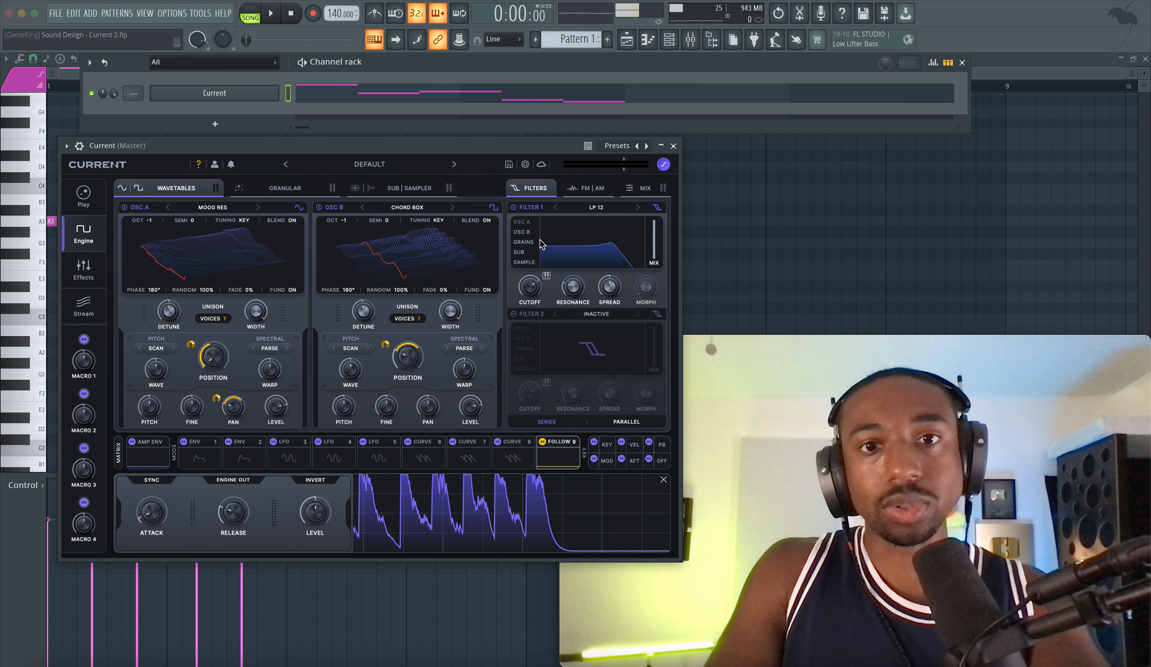
pyautogui.moveTo(530, 286); pyautogui.dragTo(527, 314)
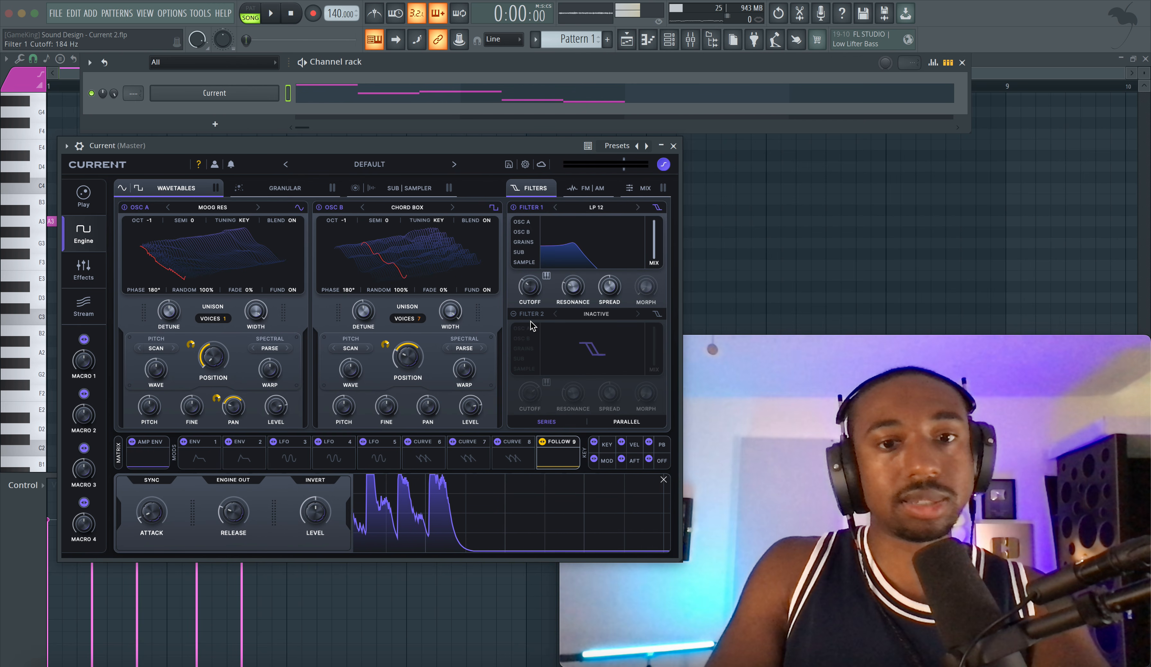
# Step: Assign Follow 9 to Filter 1's cutoff with the base at 64.9 Hz, and set the resonance to 64% during playback
pyautogui.moveTo(558, 458); pyautogui.dragTo(554, 308)
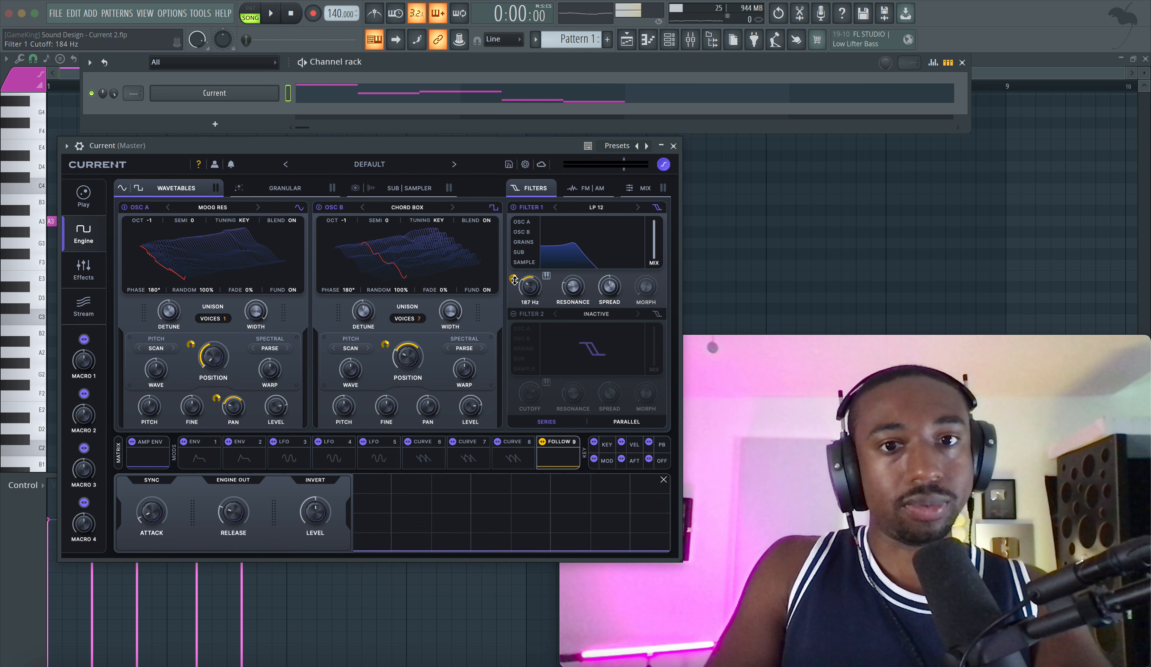
pyautogui.press('space')
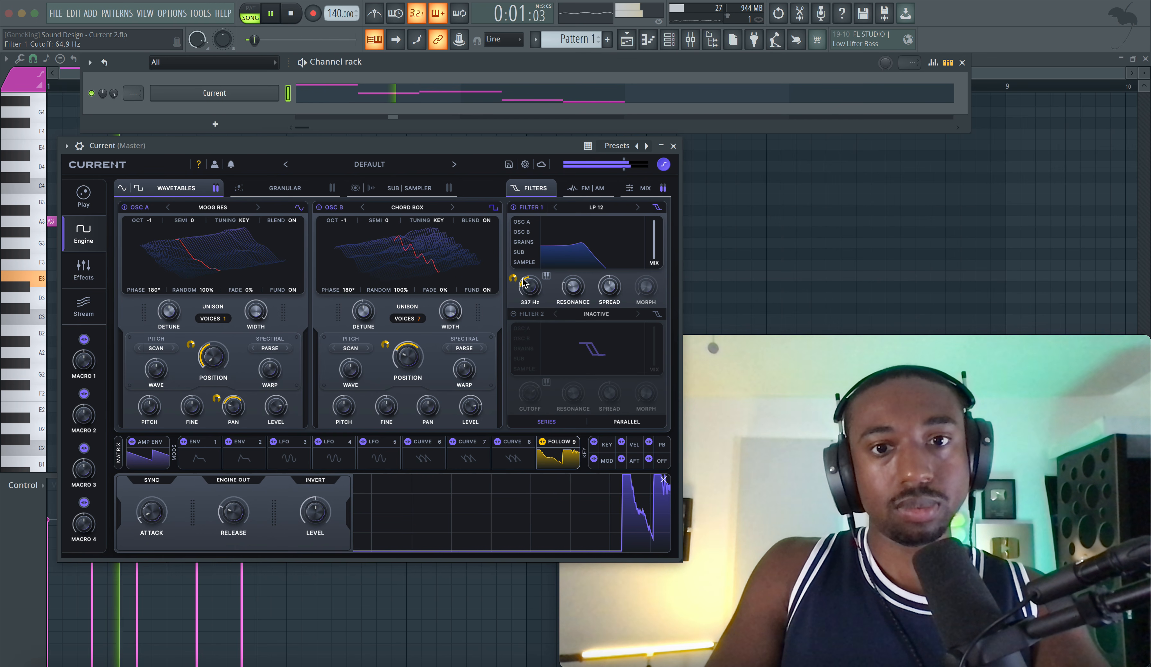
pyautogui.moveTo(567, 286); pyautogui.dragTo(568, 266)
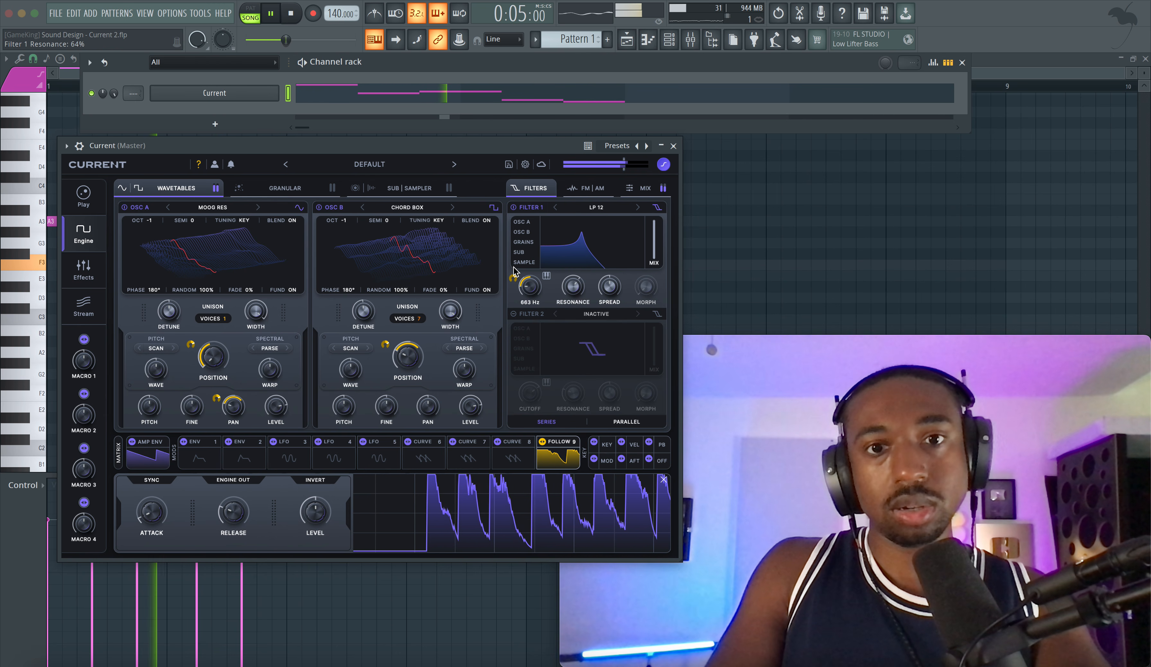
pyautogui.press('space')
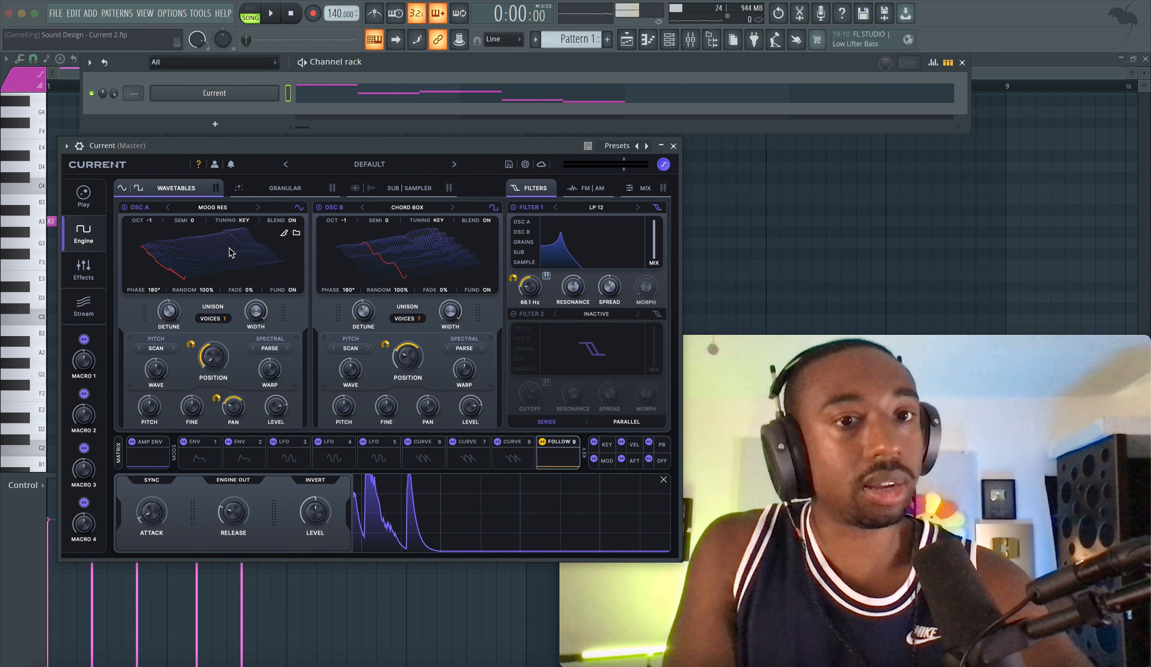
# Step: Load Fuse Compressor into the first effects slot, audition the pattern with it, and select the second slot
pyautogui.press('space')
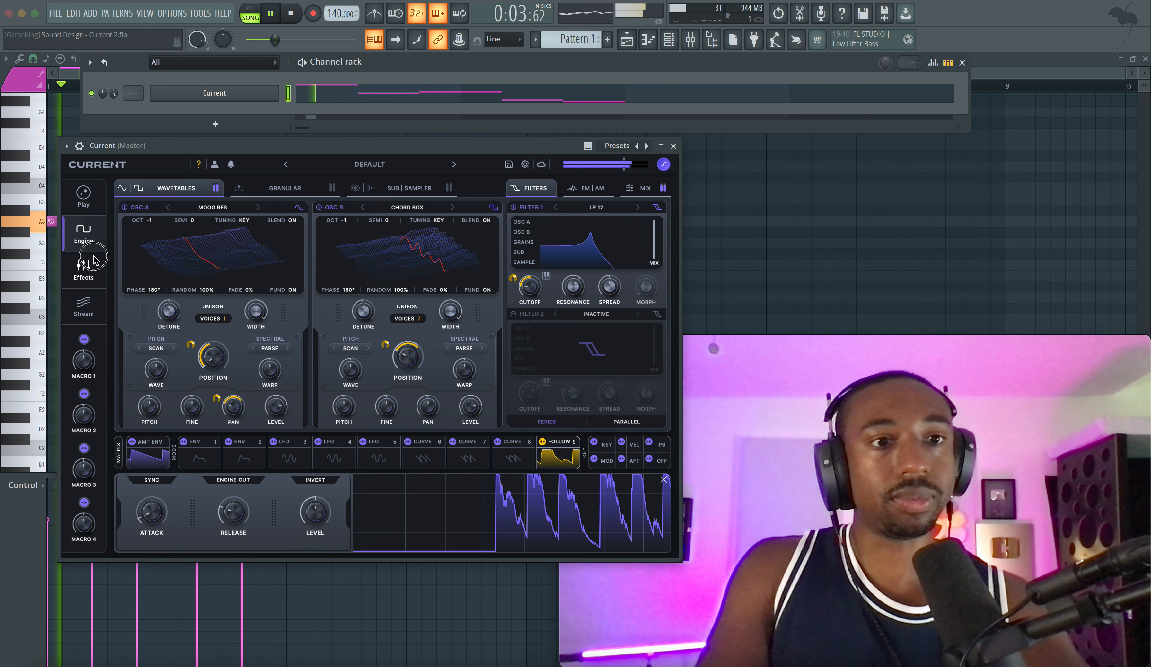
pyautogui.click(83, 269)
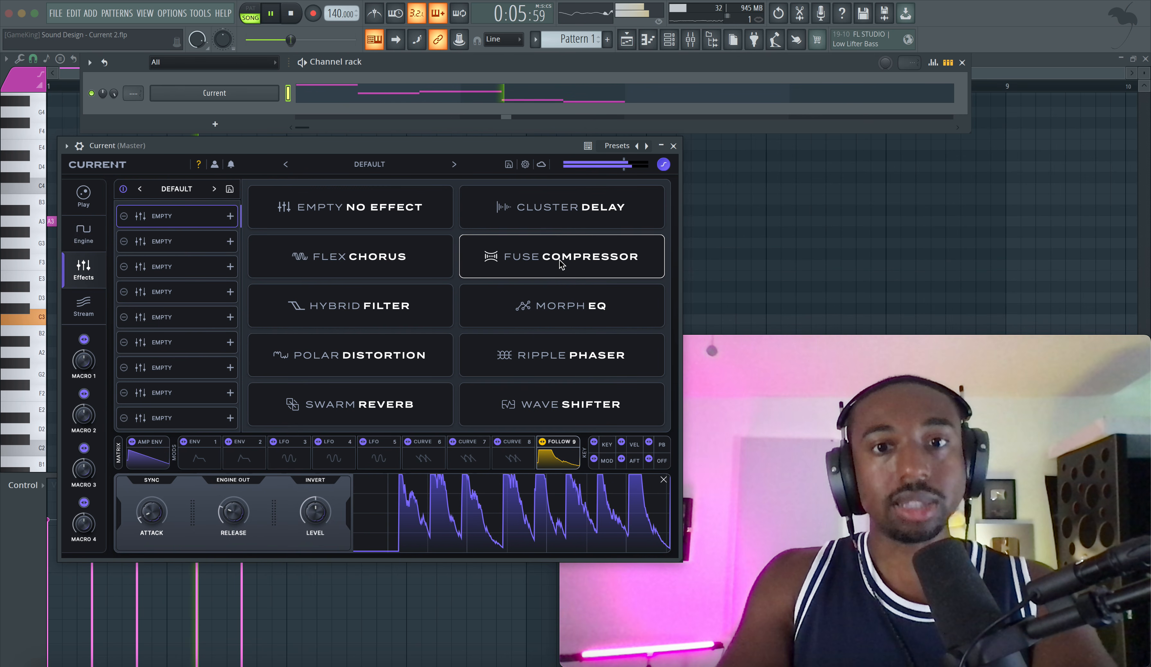
pyautogui.click(560, 264)
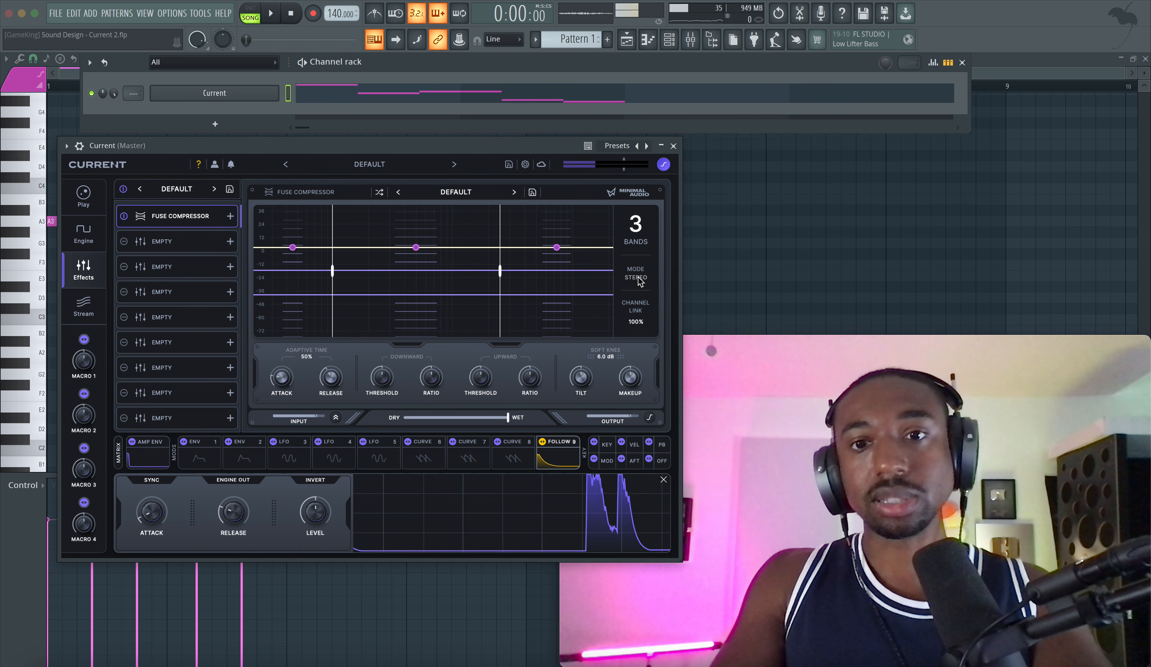
pyautogui.press('space')
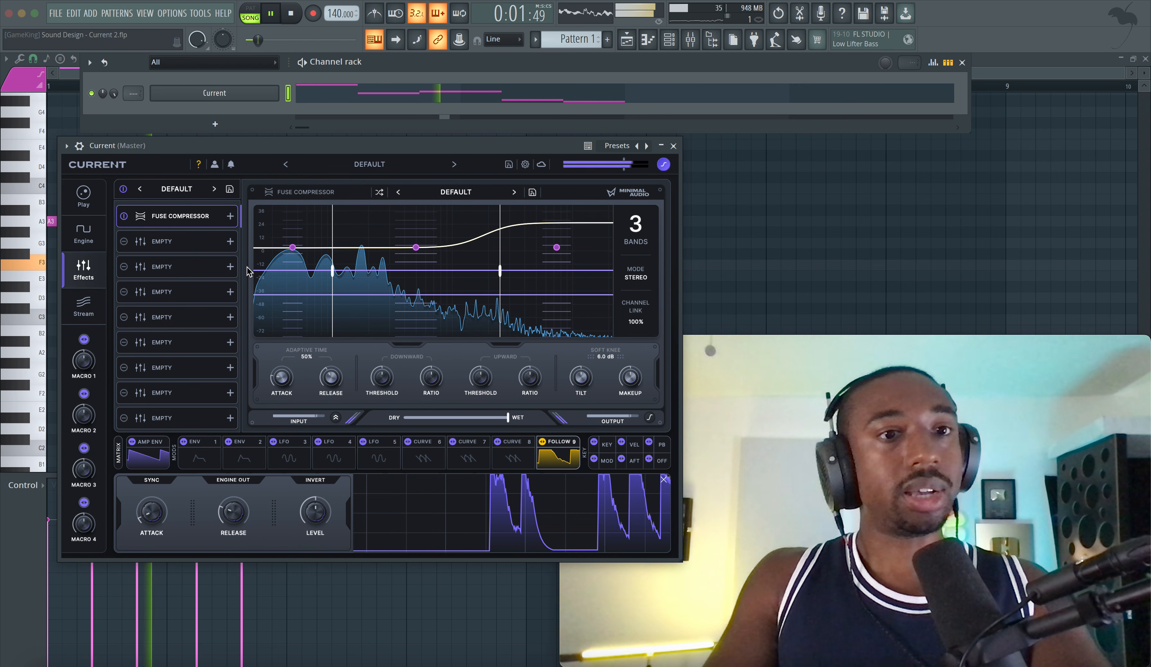
pyautogui.click(177, 242)
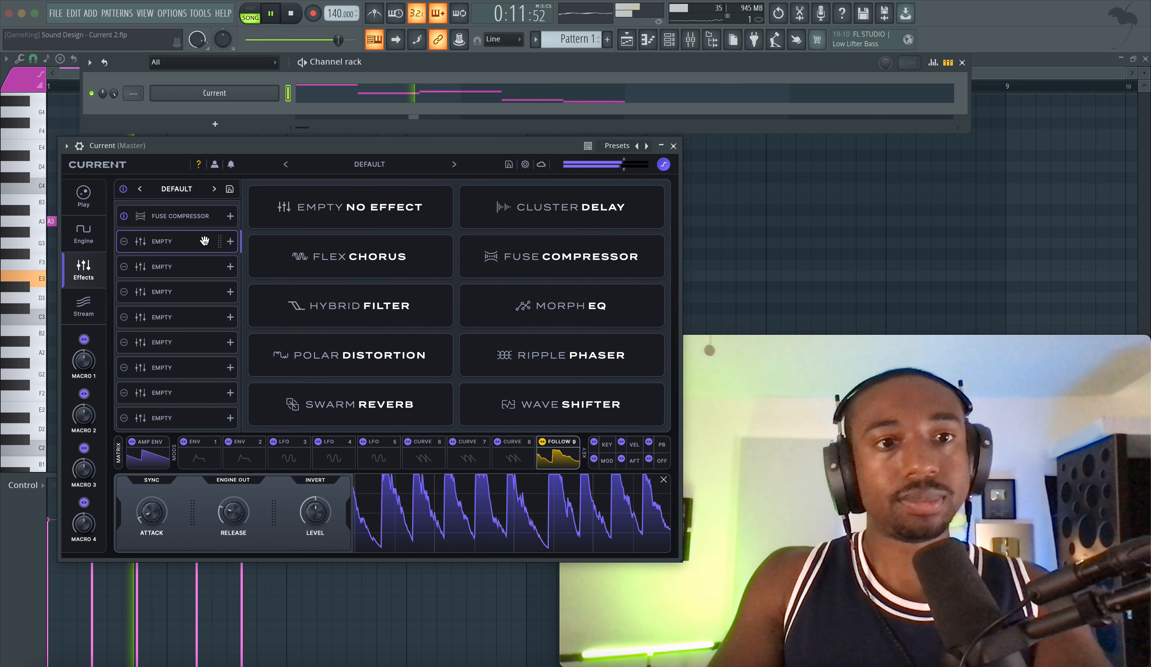
# Step: Audition Factory Analog wavetables on Osc A during playback and load Clipped Formant
pyautogui.click(87, 234)
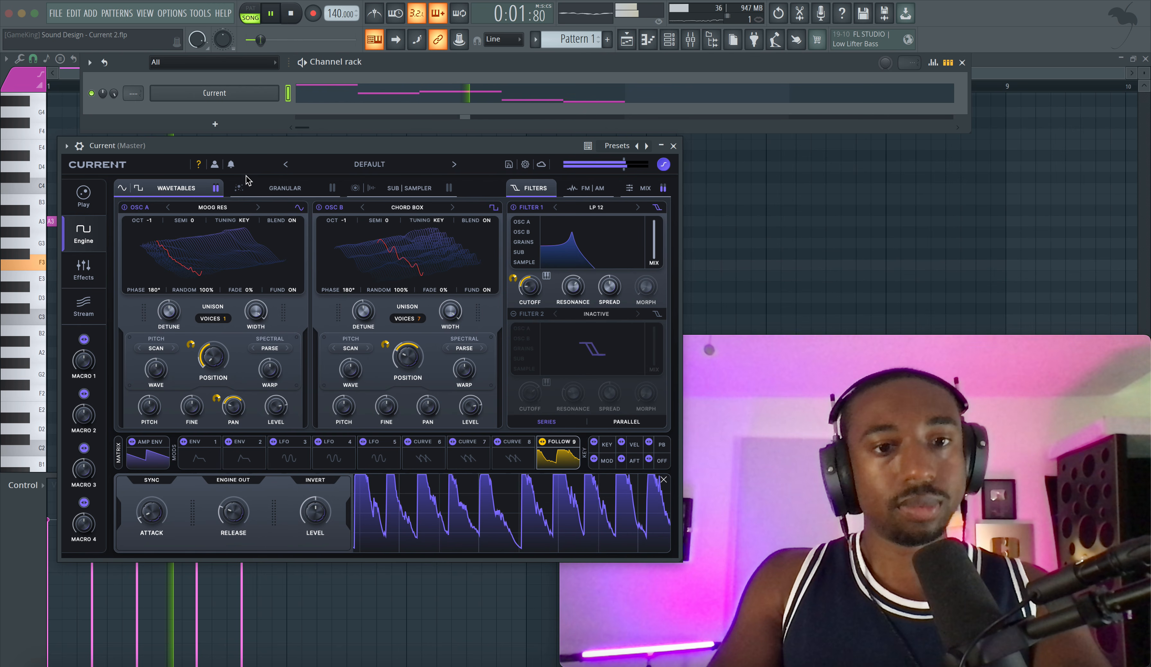
pyautogui.click(209, 254)
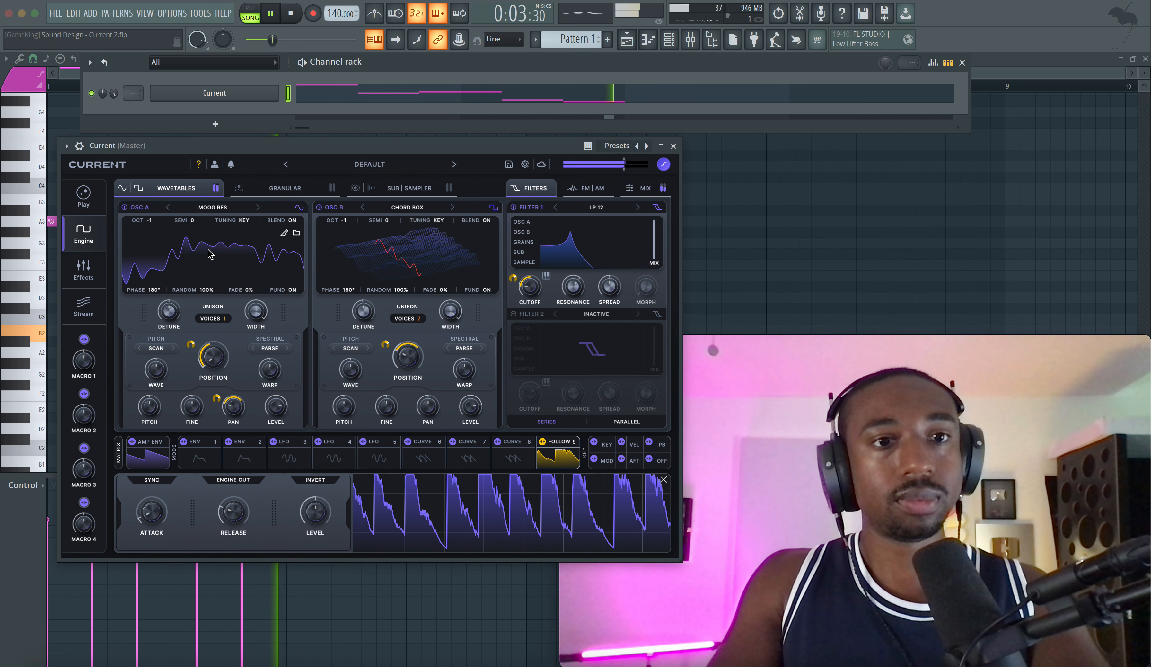
pyautogui.click(223, 208)
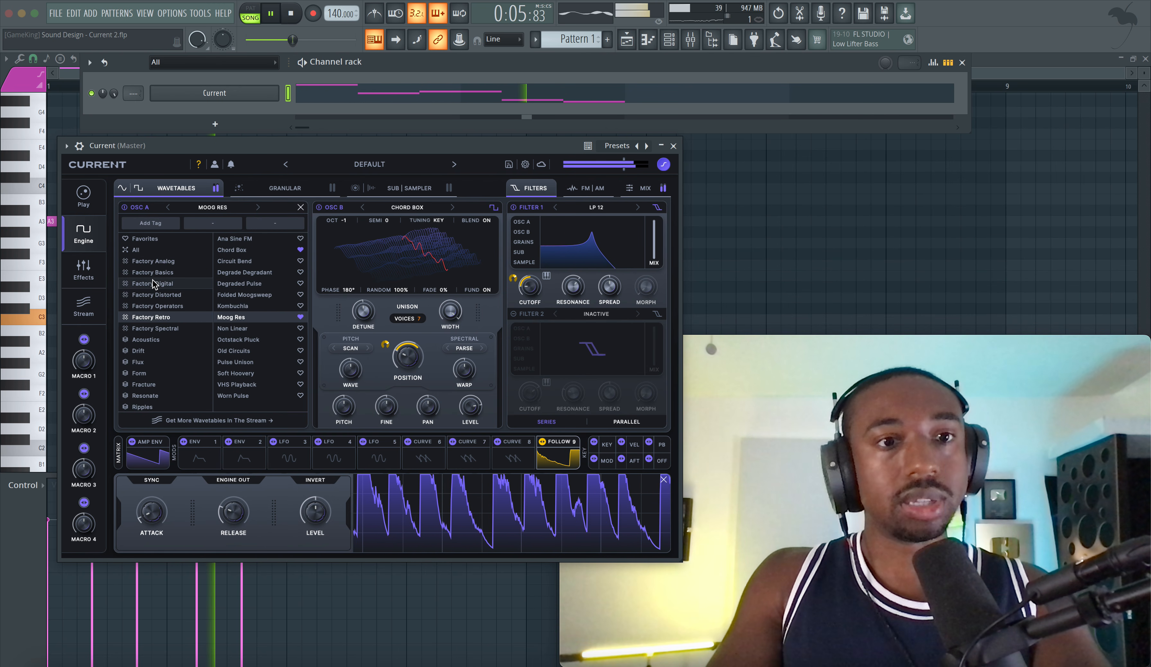
pyautogui.click(153, 261)
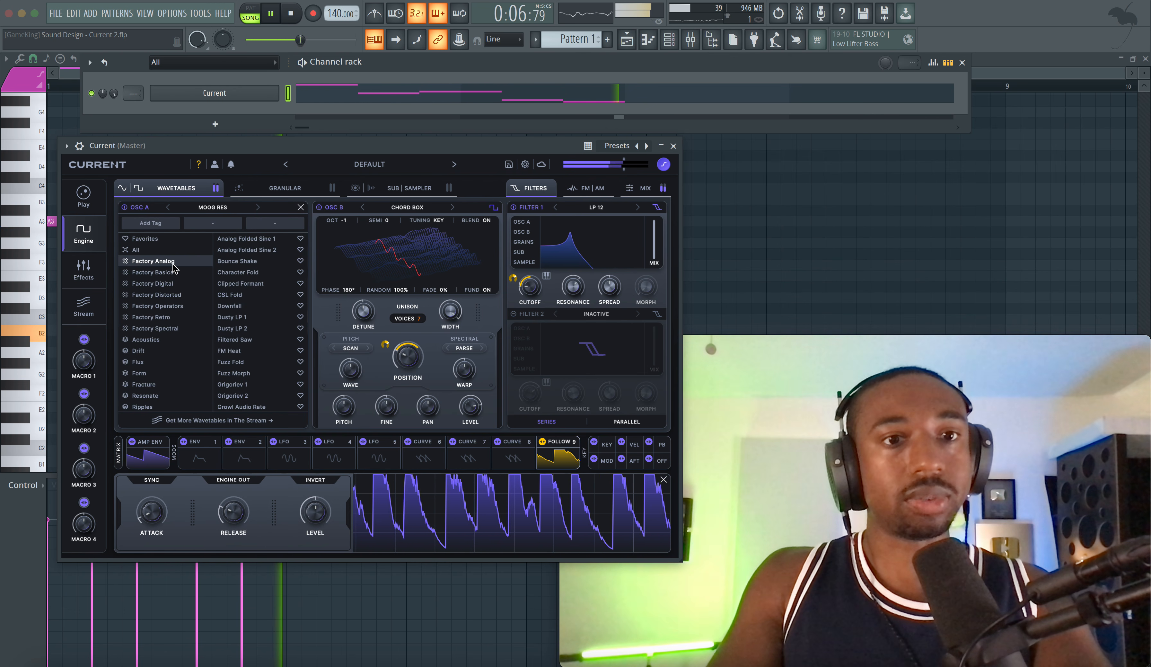
pyautogui.click(245, 251)
pyautogui.click(246, 260)
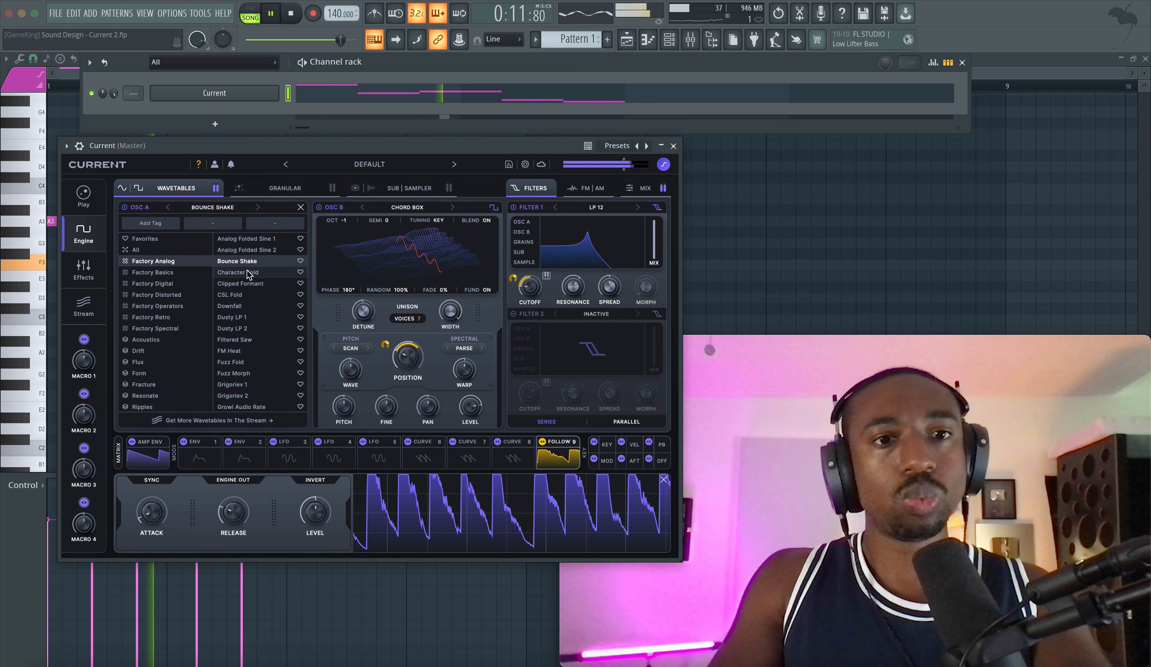
pyautogui.click(247, 274)
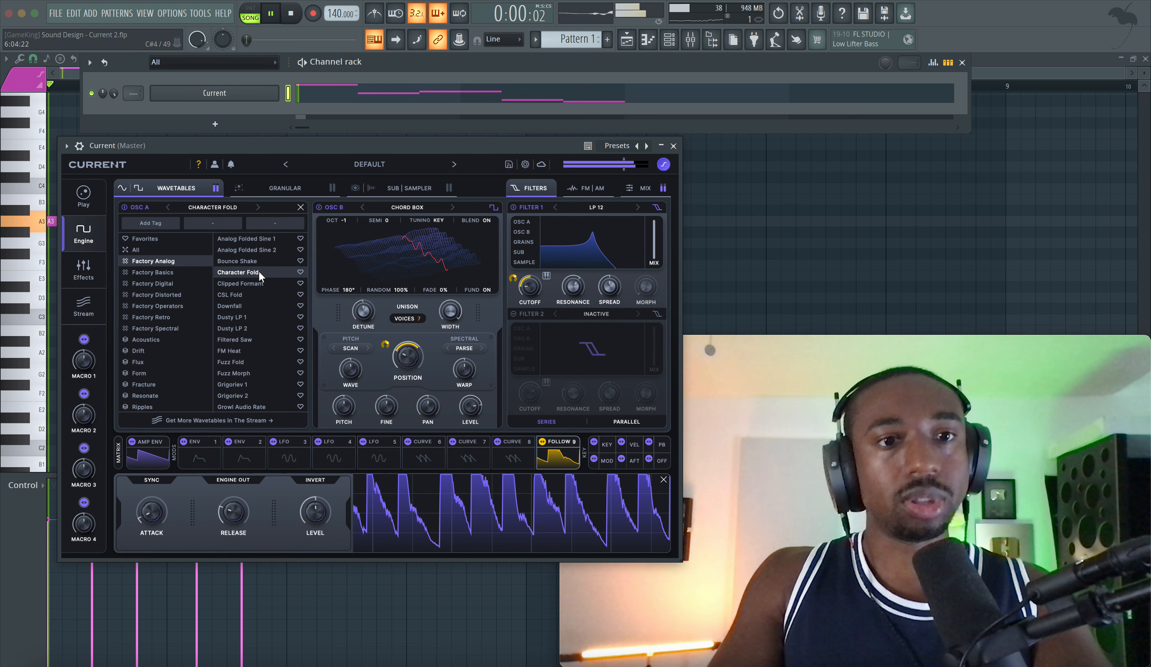
pyautogui.click(251, 284)
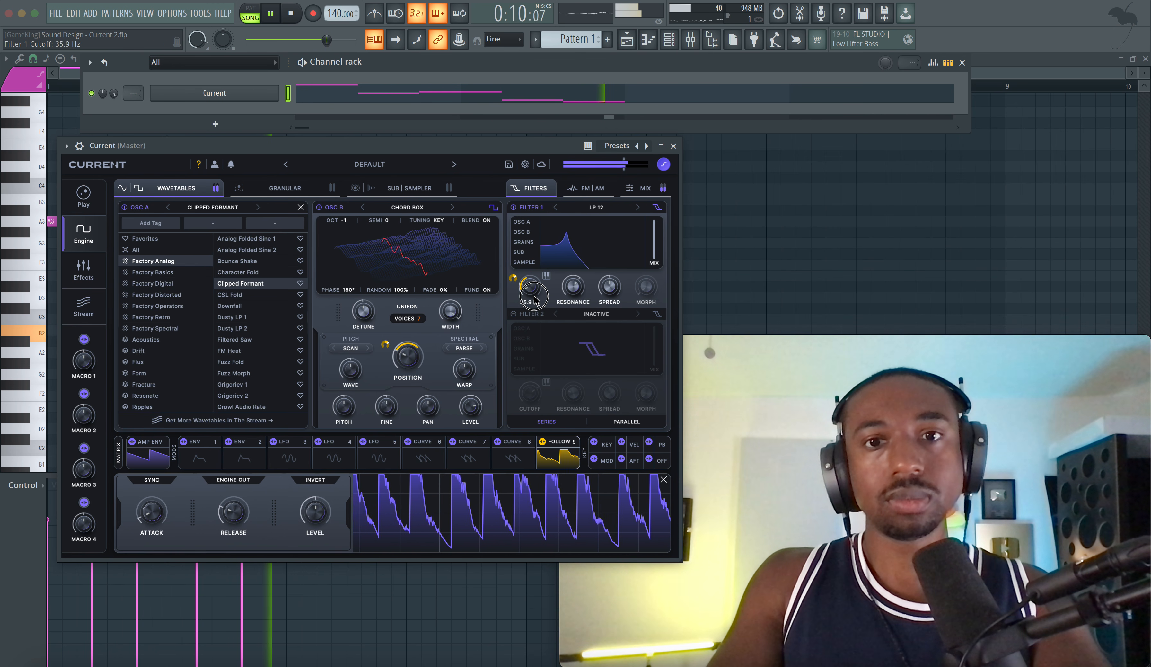
# Step: Route Osc A through Filter 1, set the filter cutoff to 67.2 Hz during playback, and close the wavetable browser
pyautogui.press('space')
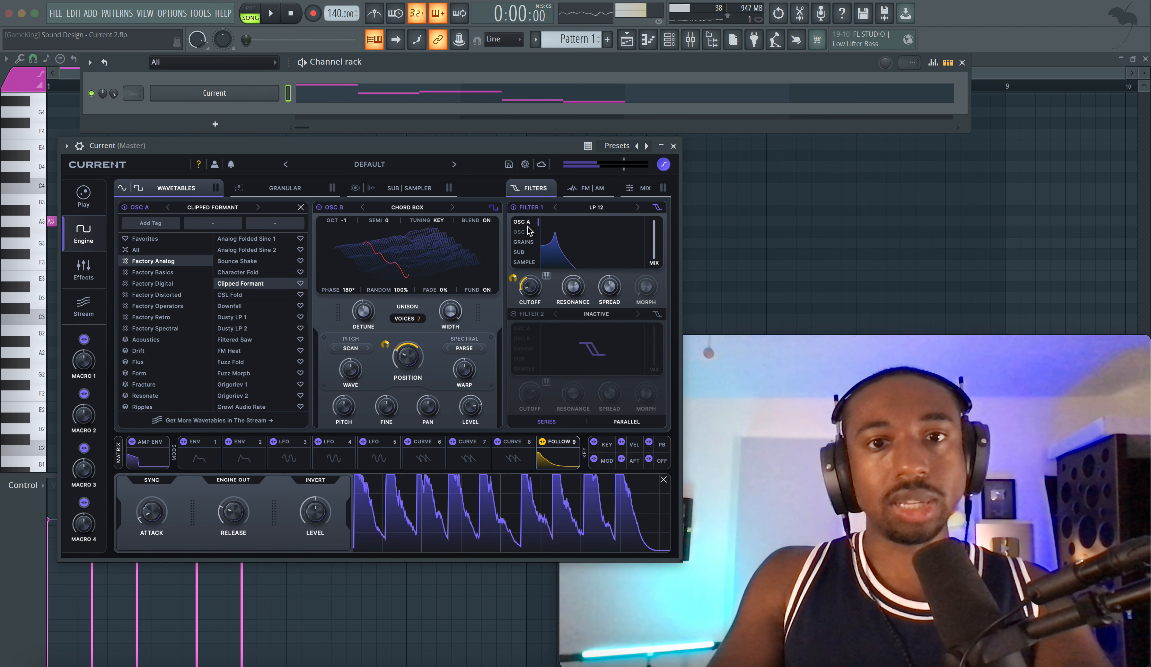
pyautogui.press('space')
pyautogui.moveTo(533, 290); pyautogui.dragTo(534, 283)
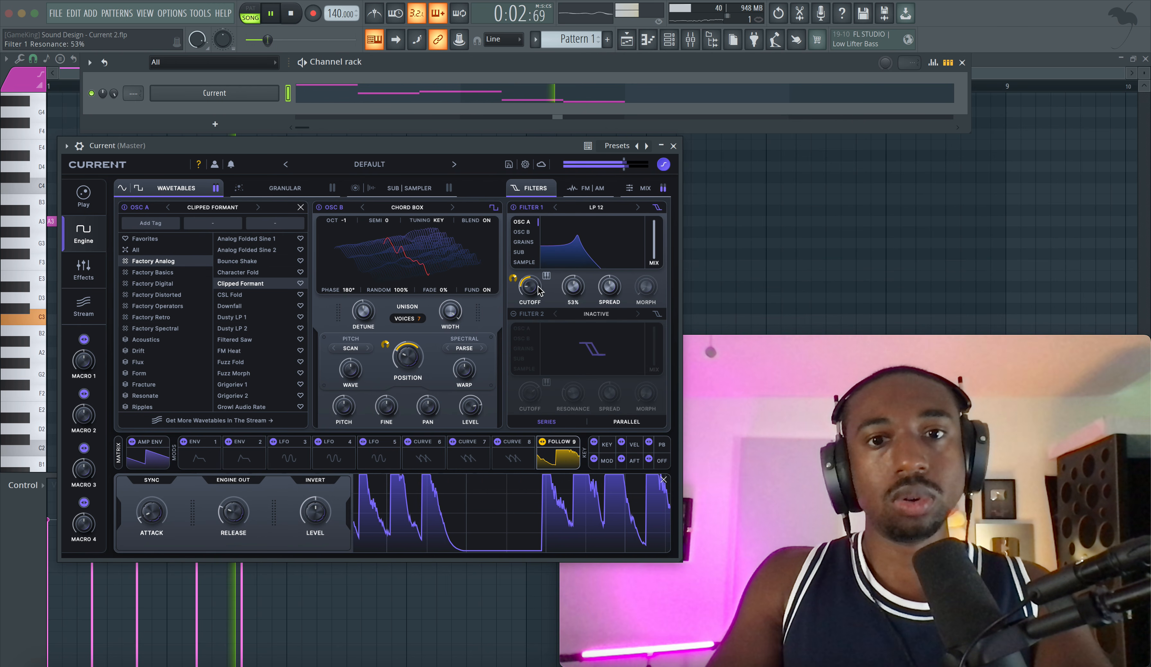
pyautogui.click(300, 208)
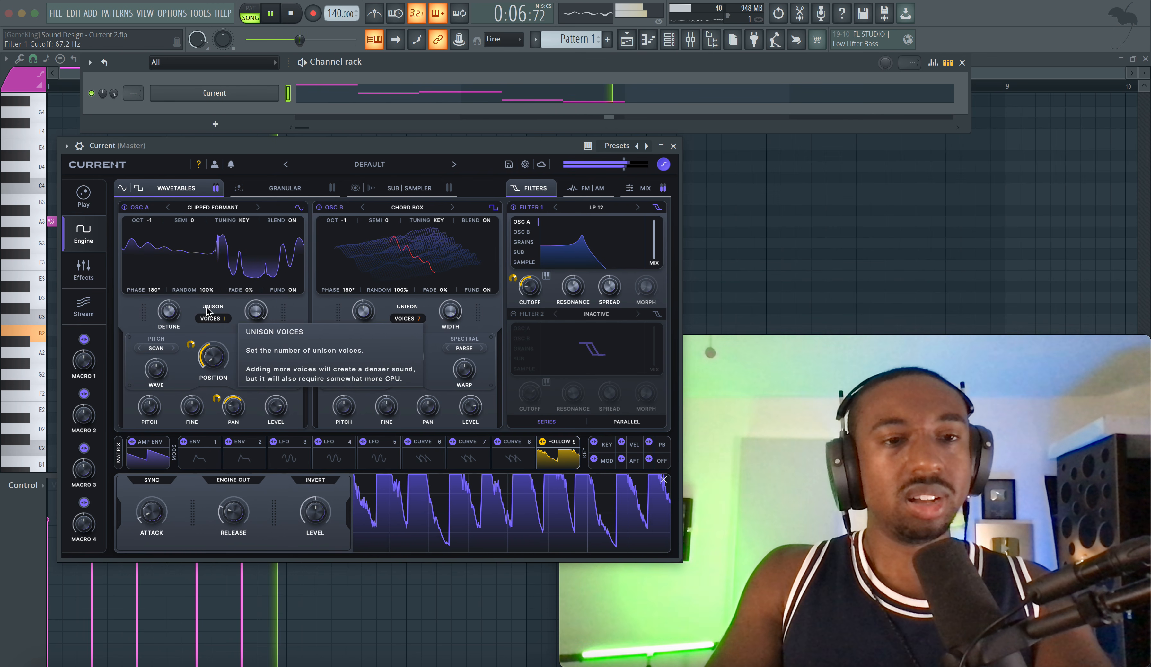
# Step: Set Osc A's unison to 2 voices with 51% width and return its display to the 3D wavetable view
pyautogui.moveTo(224, 318); pyautogui.dragTo(233, 369)
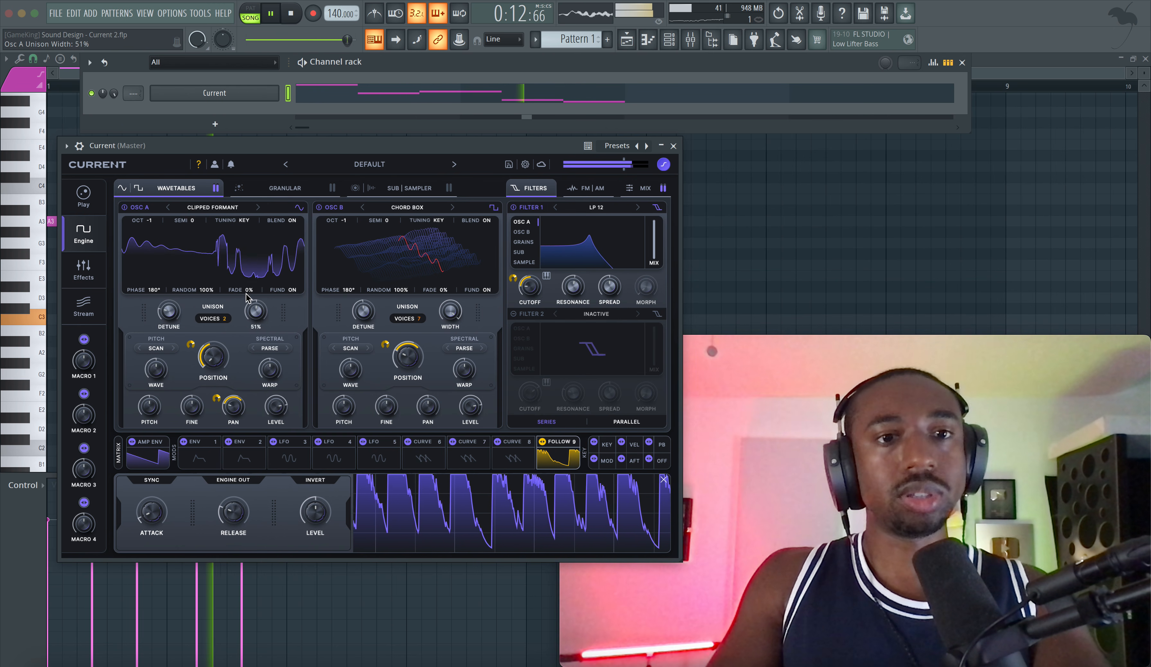
pyautogui.click(219, 253)
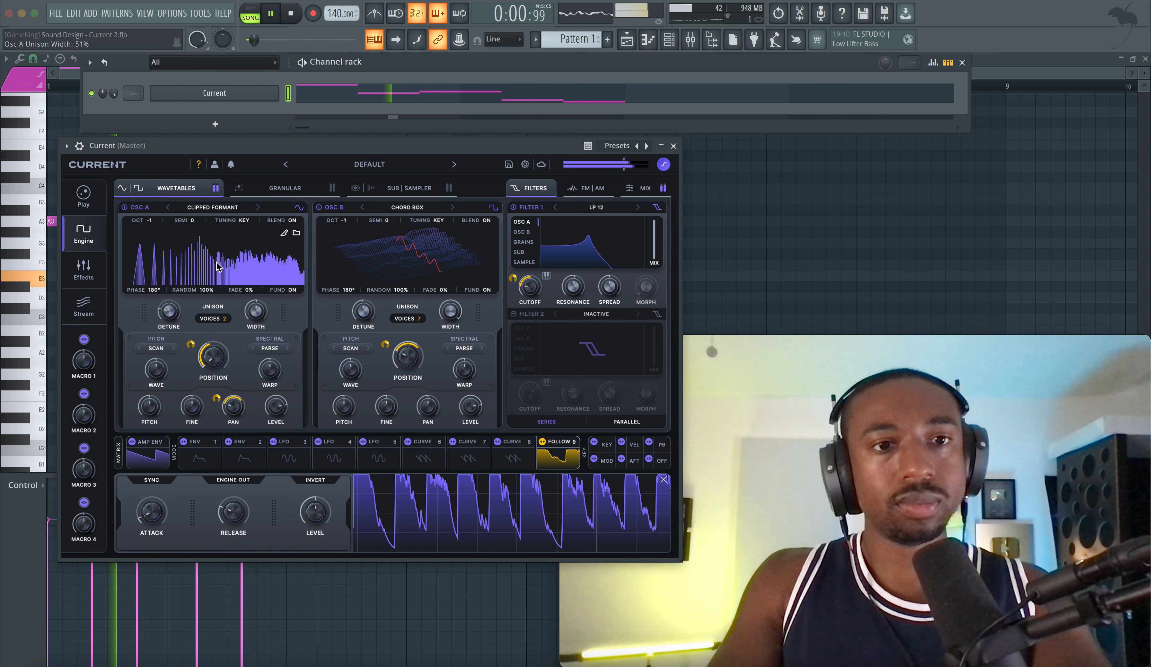
pyautogui.click(216, 260)
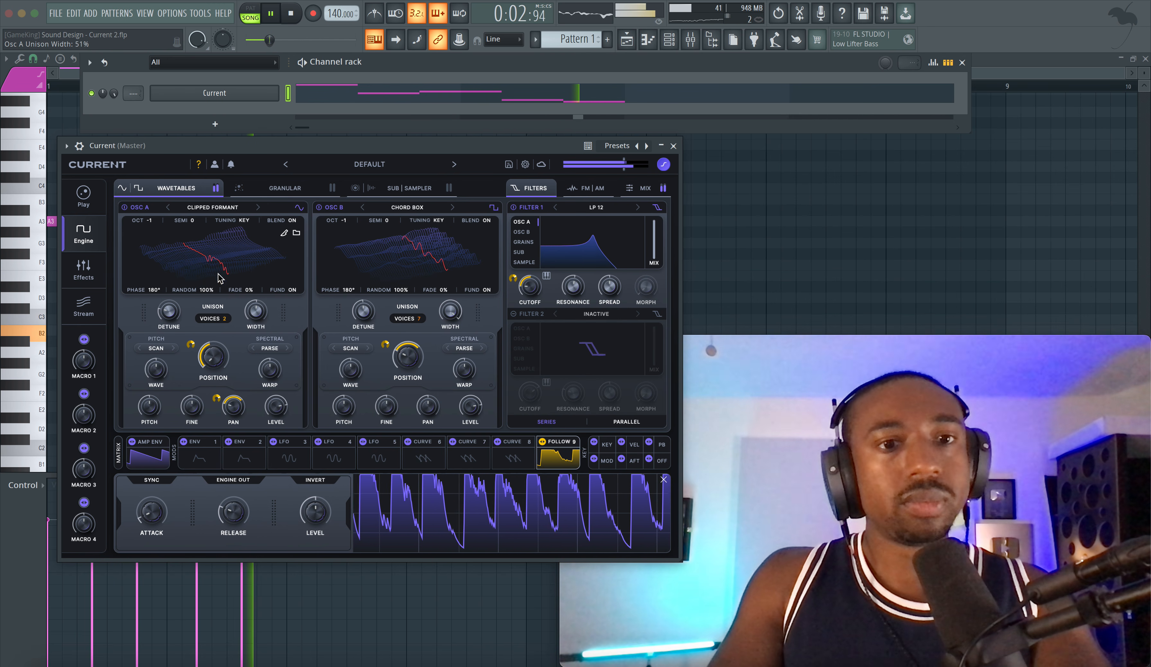
pyautogui.press('space')
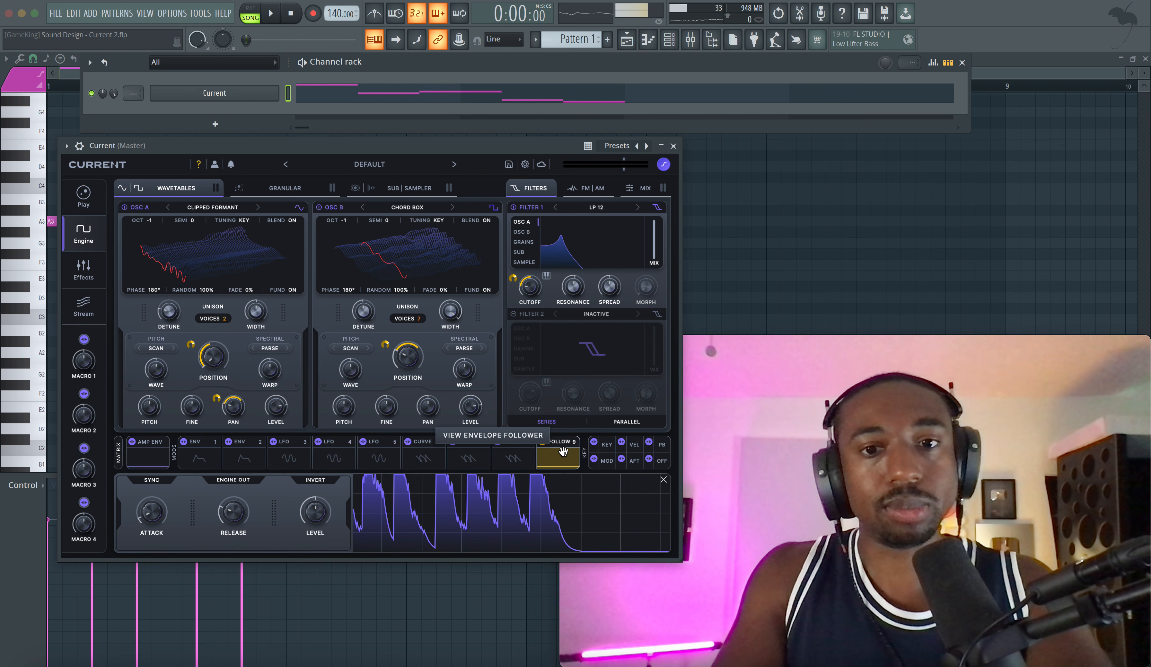
# Step: Replace Follow 9 with Env 1 as the modulator of Osc A's position and increase the modulation amount
pyautogui.click(199, 456)
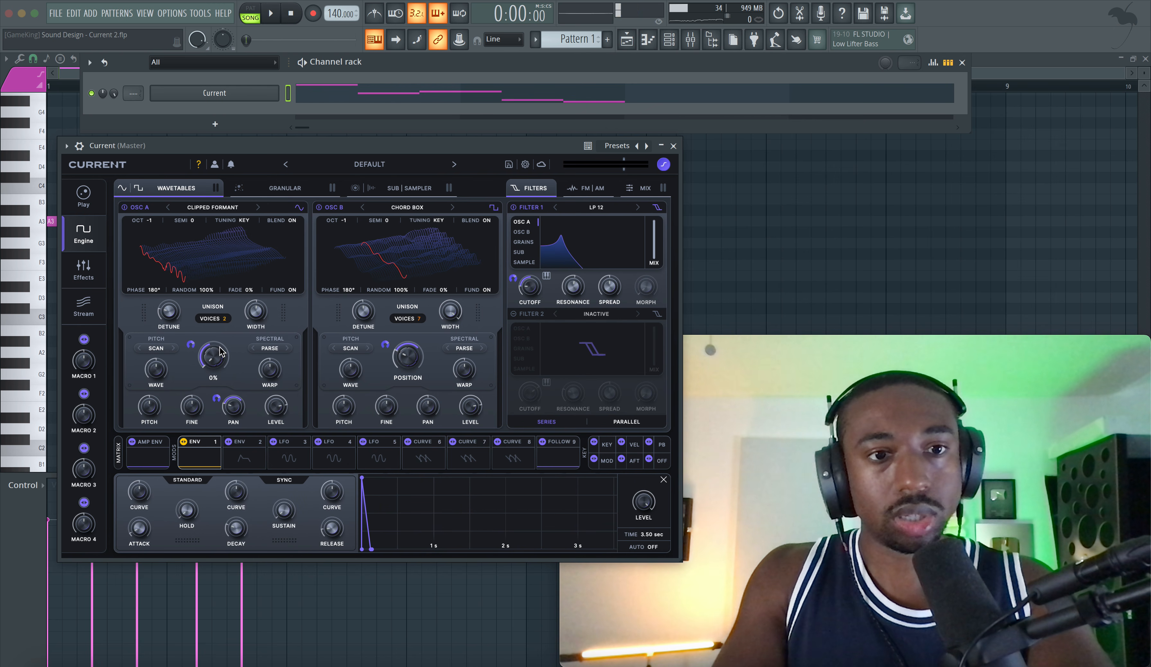
pyautogui.rightClick(216, 361)
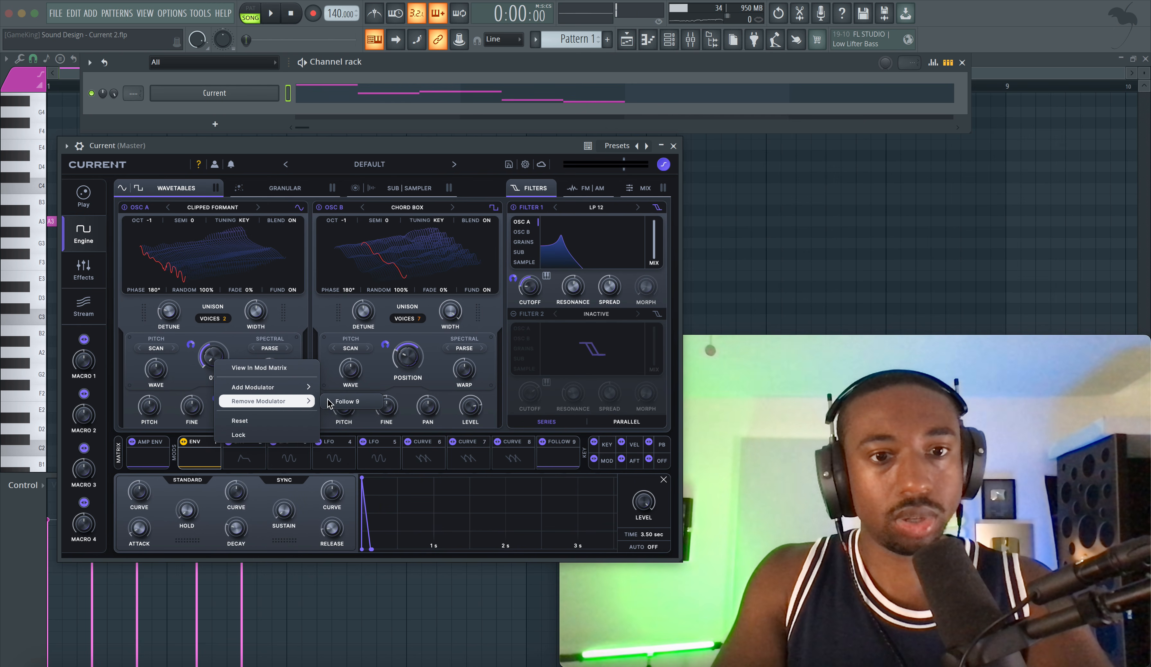
pyautogui.click(341, 401)
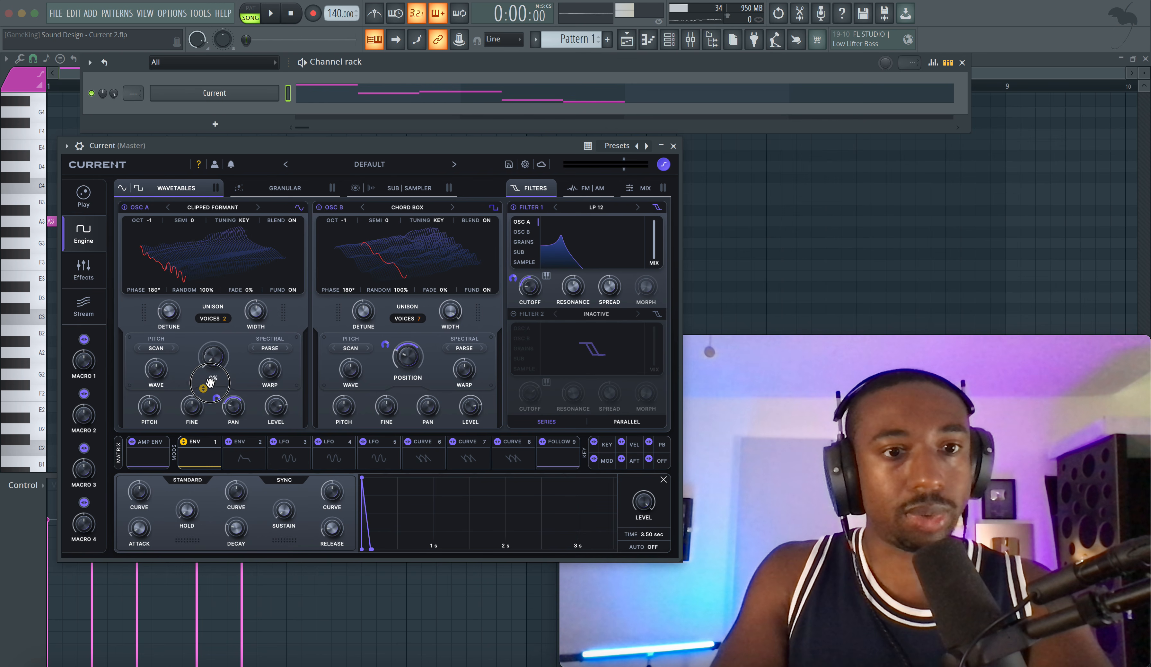
pyautogui.moveTo(217, 361); pyautogui.dragTo(219, 365)
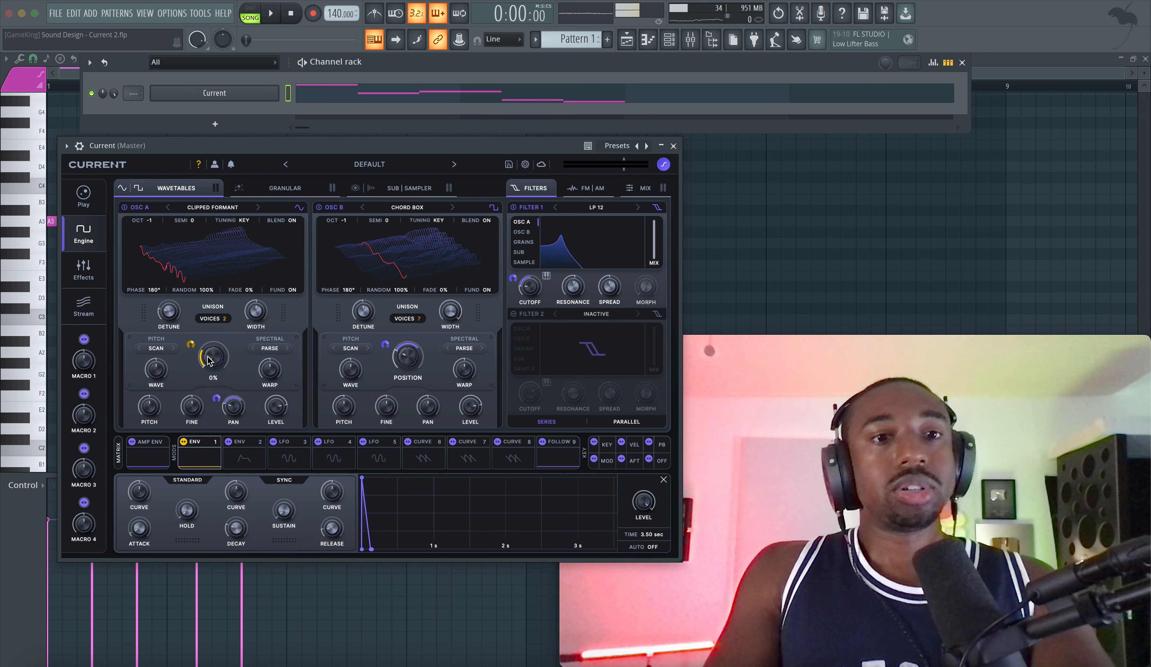
pyautogui.moveTo(191, 342); pyautogui.dragTo(205, 324)
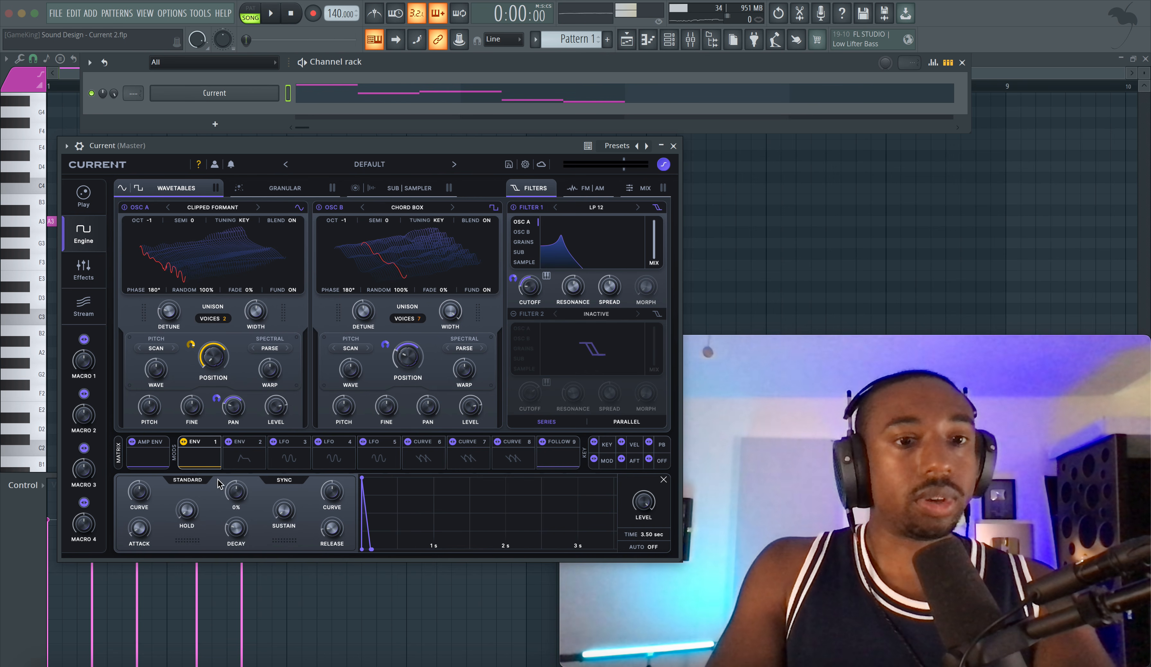
# Step: Set Env 1's attack to 522 ms and reduce its modulation of Osc A's position while the pattern plays
pyautogui.moveTo(147, 524); pyautogui.dragTo(151, 510)
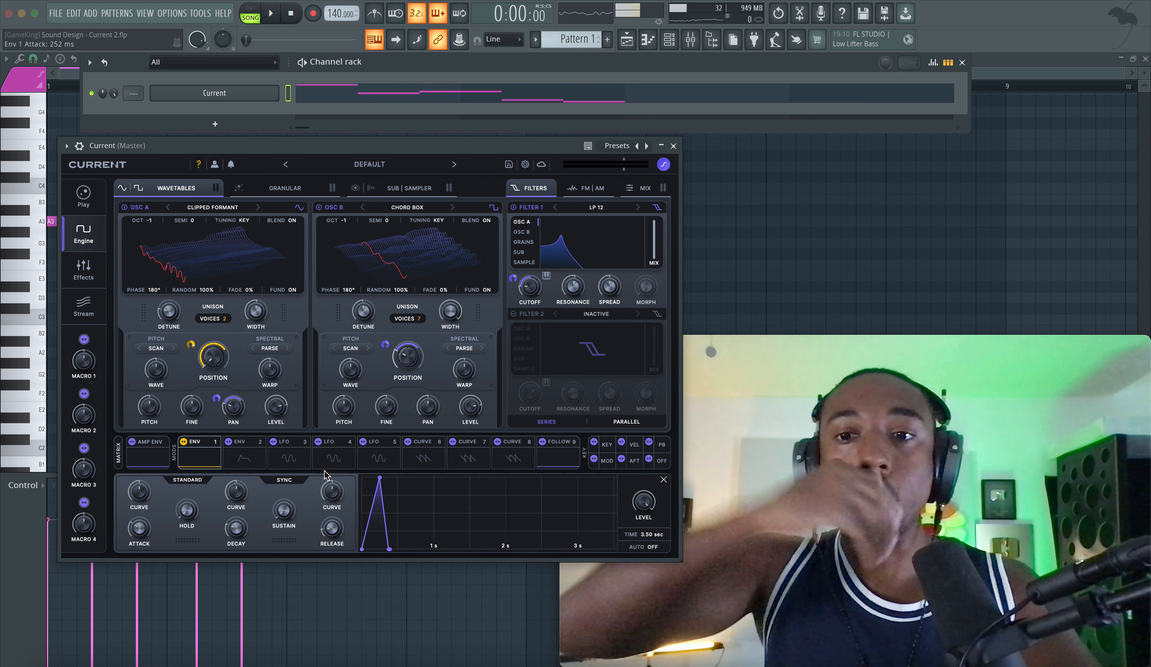
pyautogui.press('space')
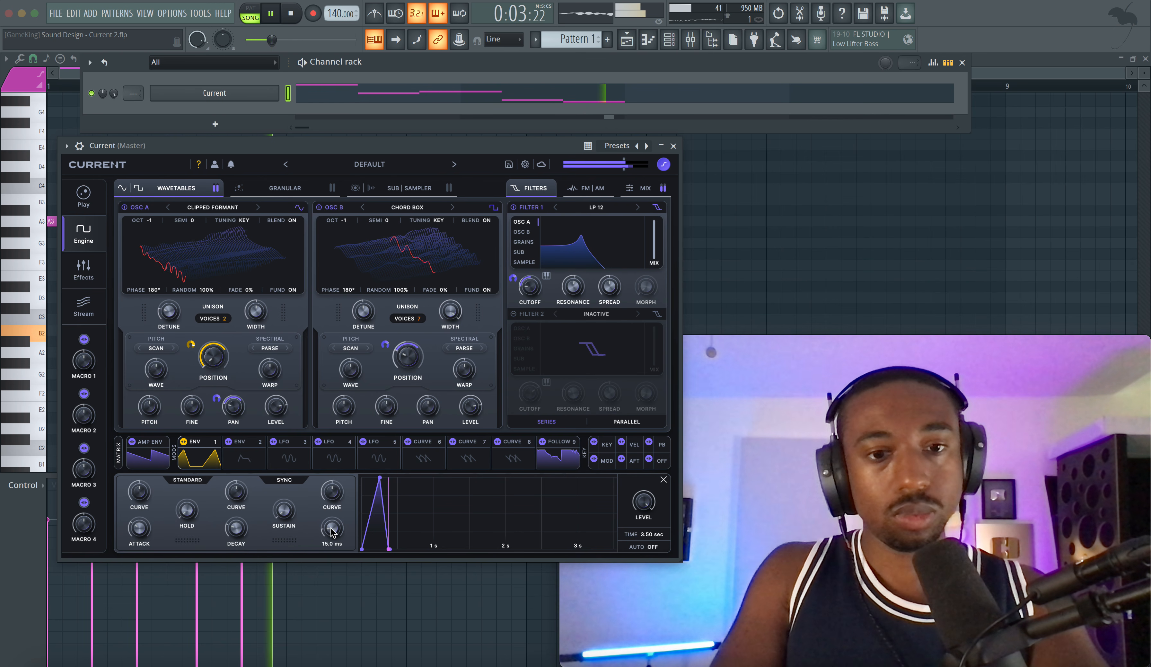
pyautogui.moveTo(140, 531); pyautogui.dragTo(143, 521)
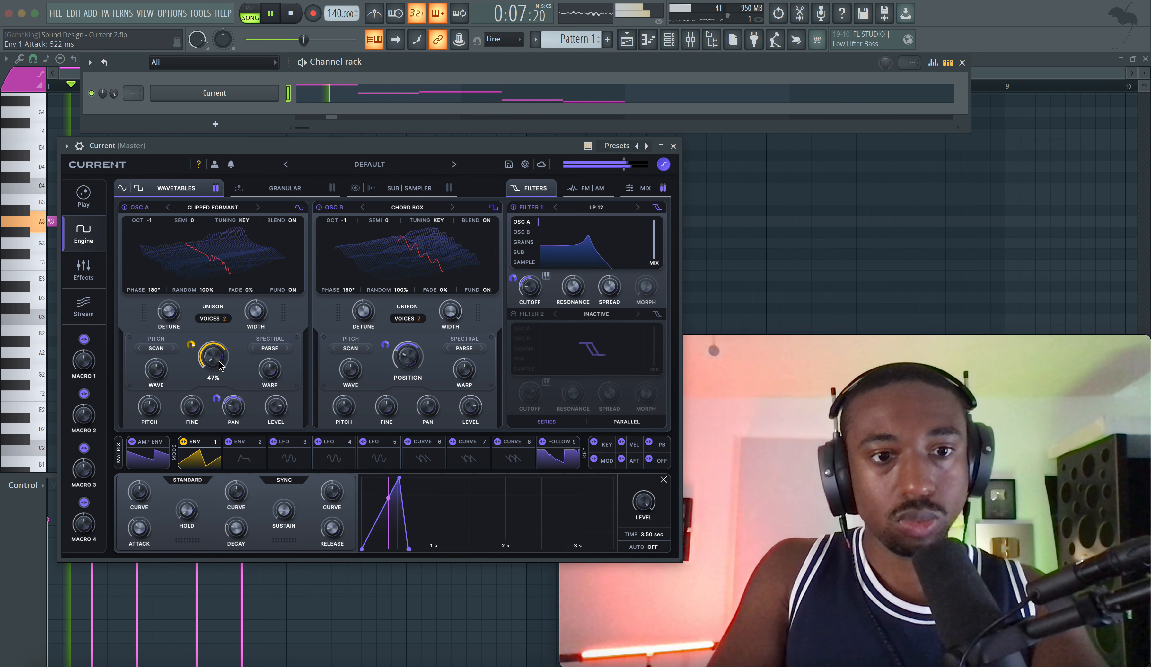
pyautogui.moveTo(191, 344)
pyautogui.moveTo(192, 344); pyautogui.dragTo(192, 348)
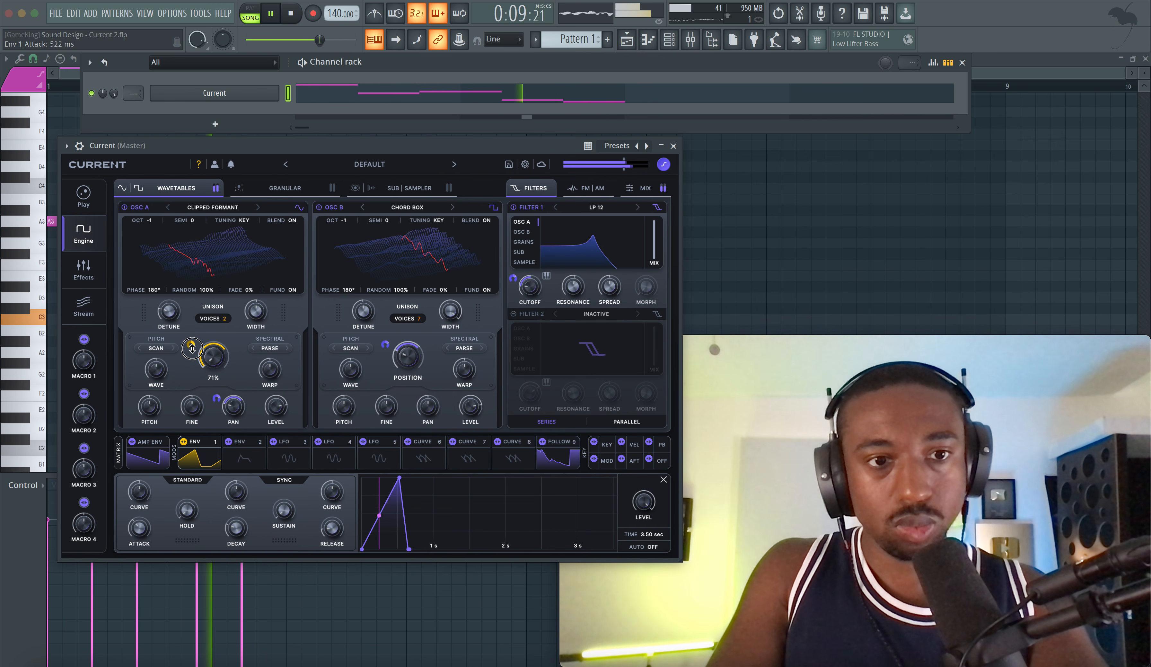
# Step: Remove Follow 9 from Osc A's pan and shorten Env 1's attack during playback
pyautogui.press('space')
pyautogui.rightClick(218, 398)
pyautogui.moveTo(274, 441)
pyautogui.click(355, 441)
pyautogui.press('space')
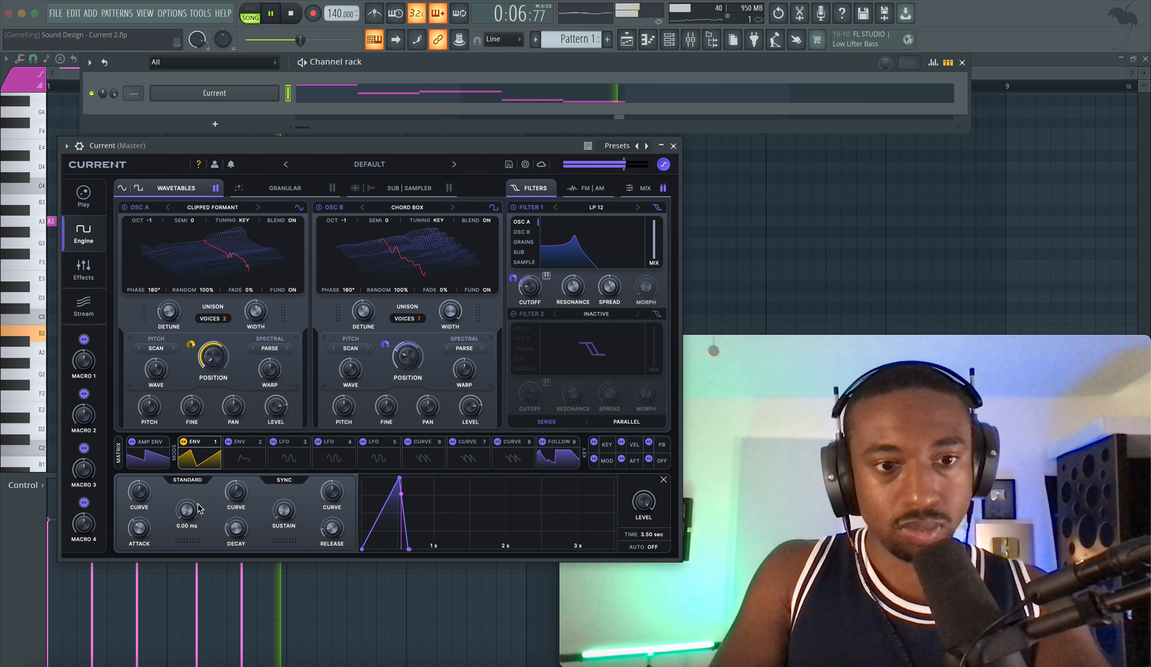
pyautogui.moveTo(139, 528)
pyautogui.mouseDown()
pyautogui.moveTo(139, 516)
pyautogui.moveTo(140, 540)
pyautogui.mouseUp()
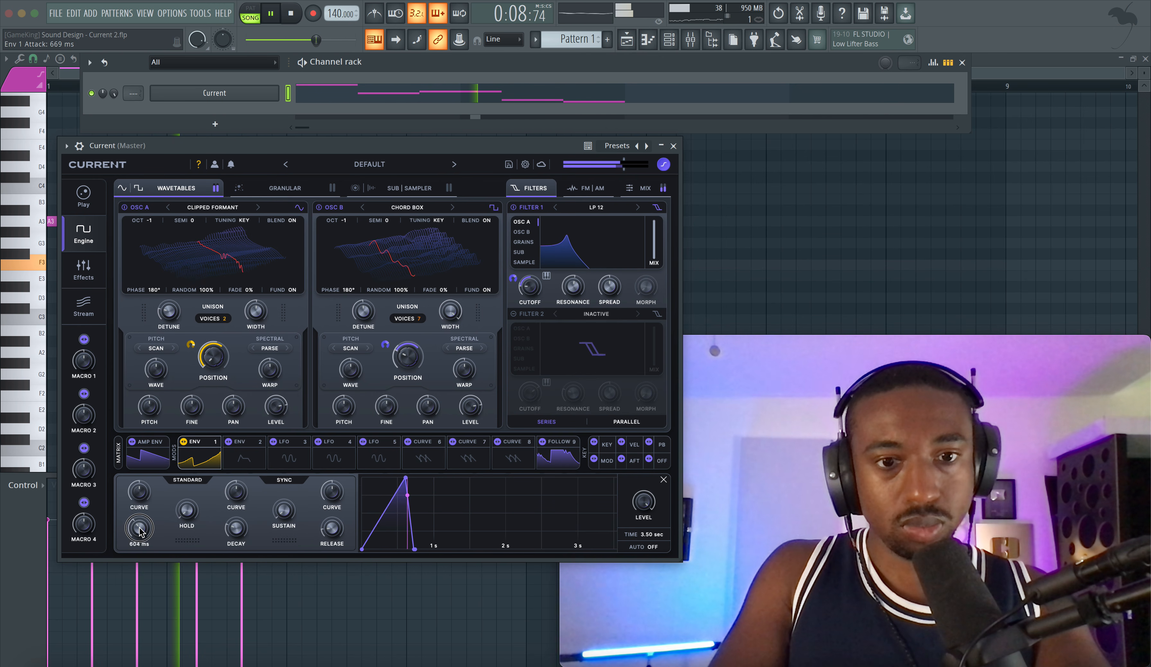
# Step: Replace Follow 9 with Env 1 on Filter 1's cutoff and set Env 1's attack to 244 ms during playback
pyautogui.moveTo(529, 287); pyautogui.dragTo(523, 292)
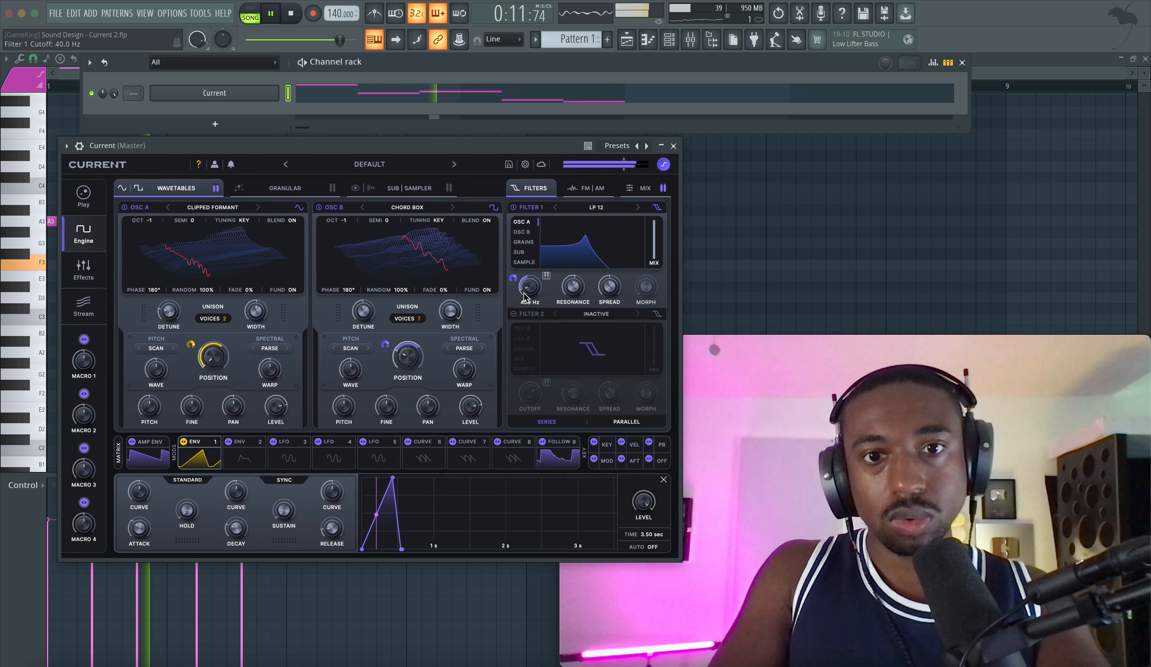
pyautogui.press('space')
pyautogui.rightClick(514, 278)
pyautogui.moveTo(567, 329)
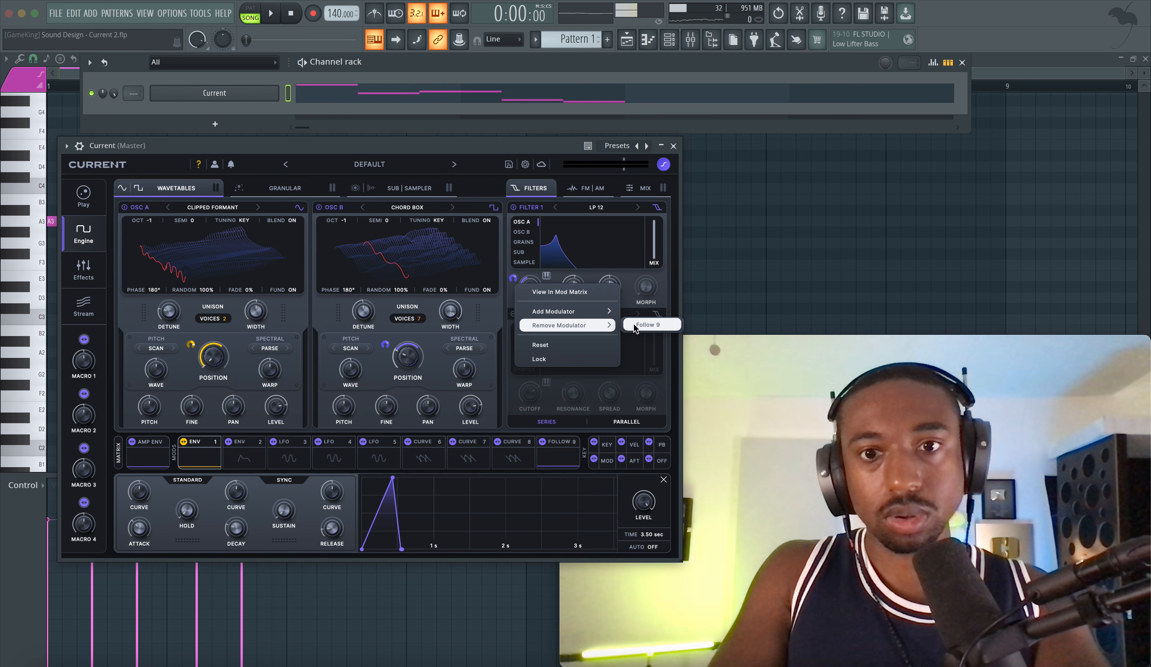
pyautogui.click(650, 324)
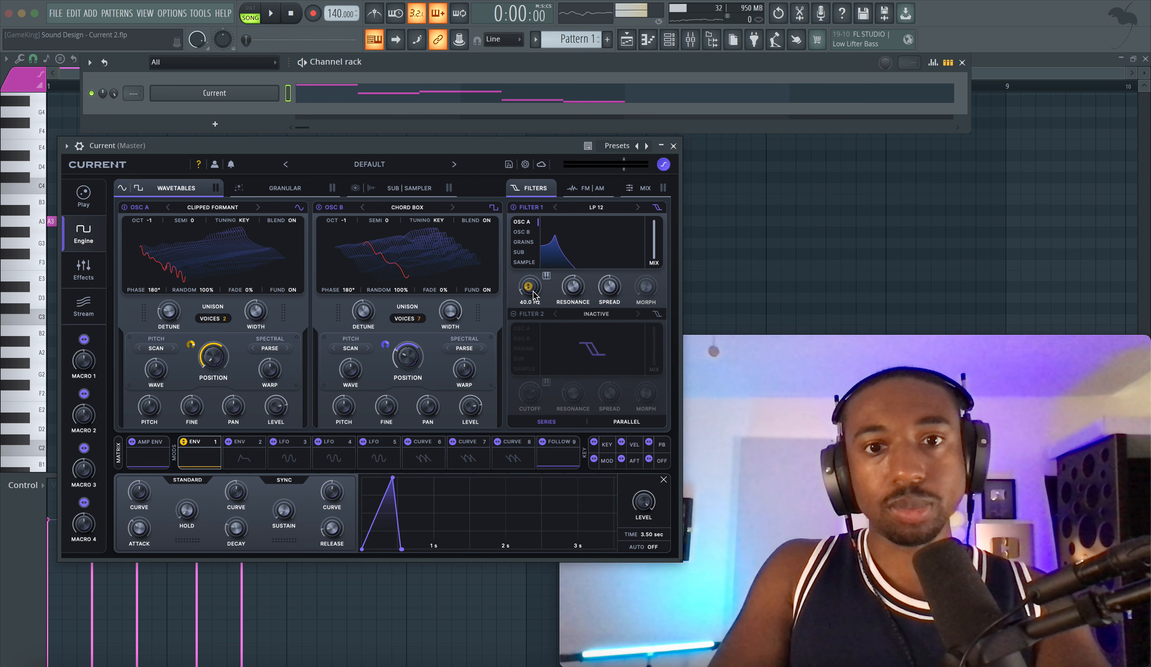
pyautogui.press('space')
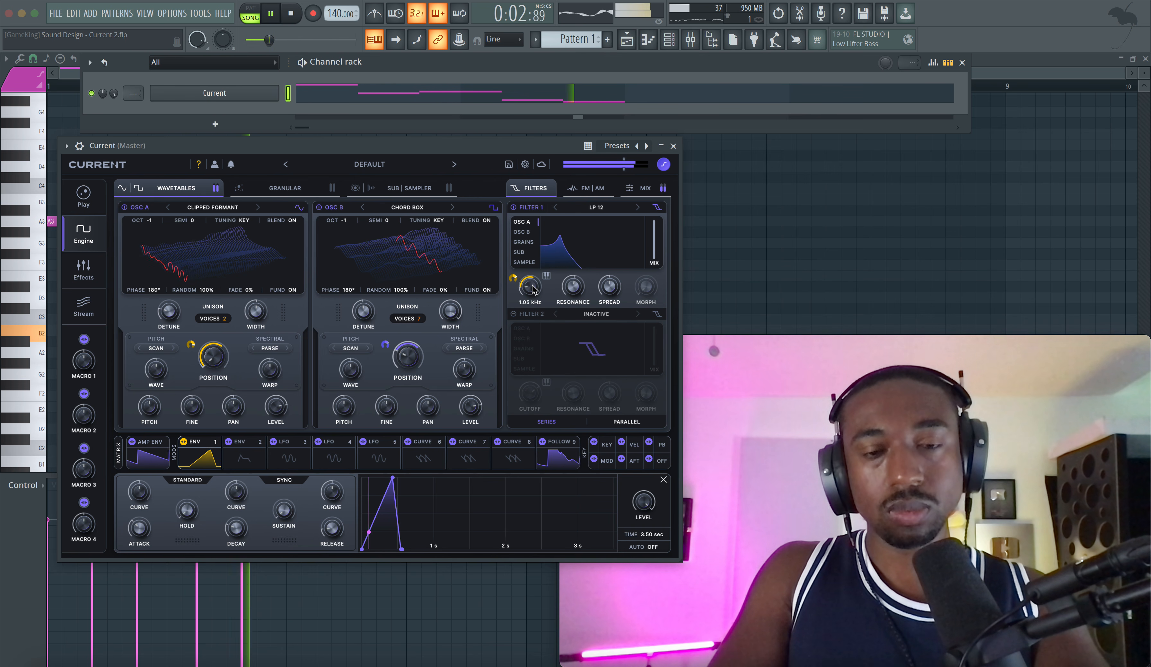
pyautogui.moveTo(140, 526); pyautogui.dragTo(146, 532)
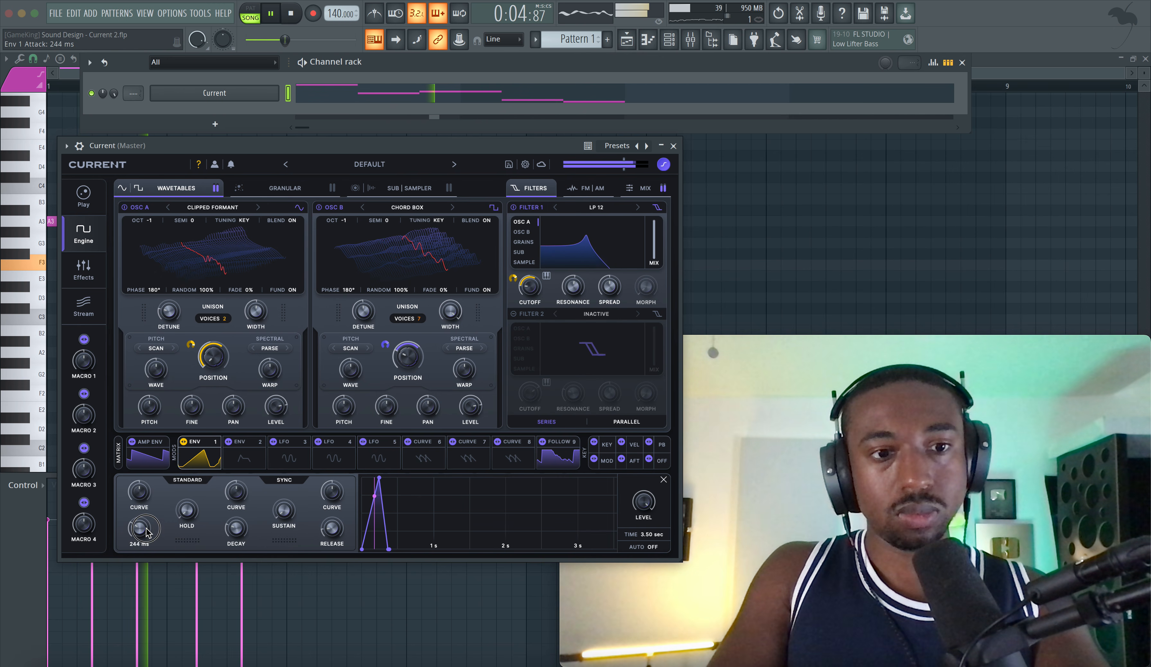
# Step: Set Env 1's decay to 584 ms and attack to 92.3 ms, and adjust Osc B's level during playback
pyautogui.moveTo(236, 529); pyautogui.dragTo(237, 517)
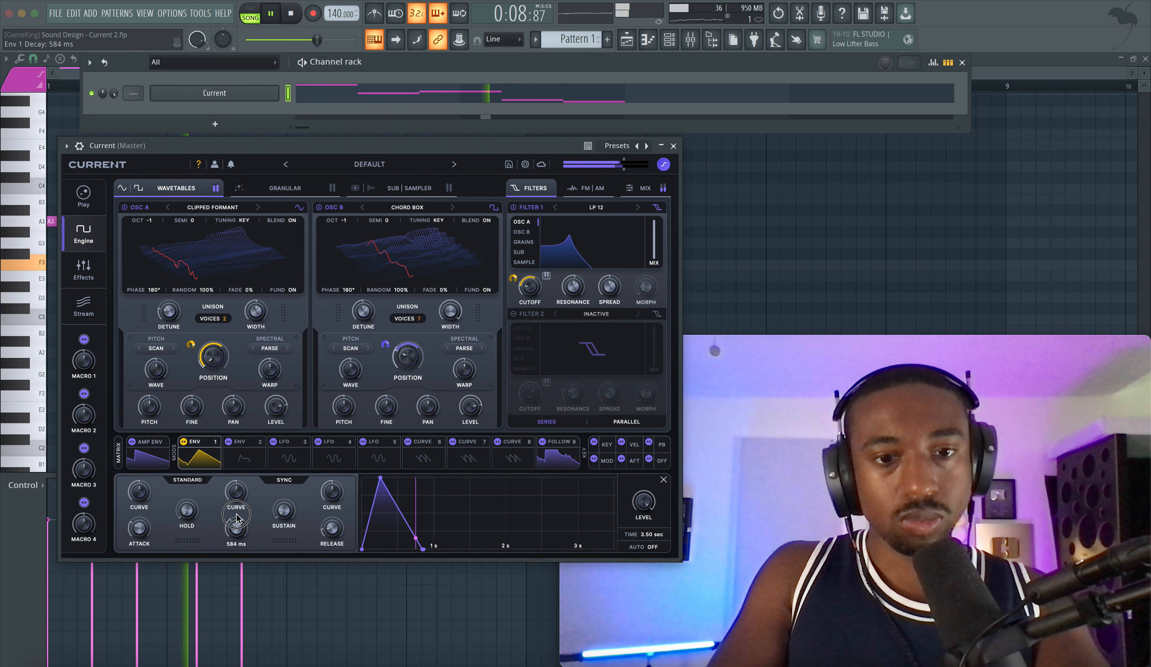
pyautogui.moveTo(139, 528); pyautogui.dragTo(138, 538)
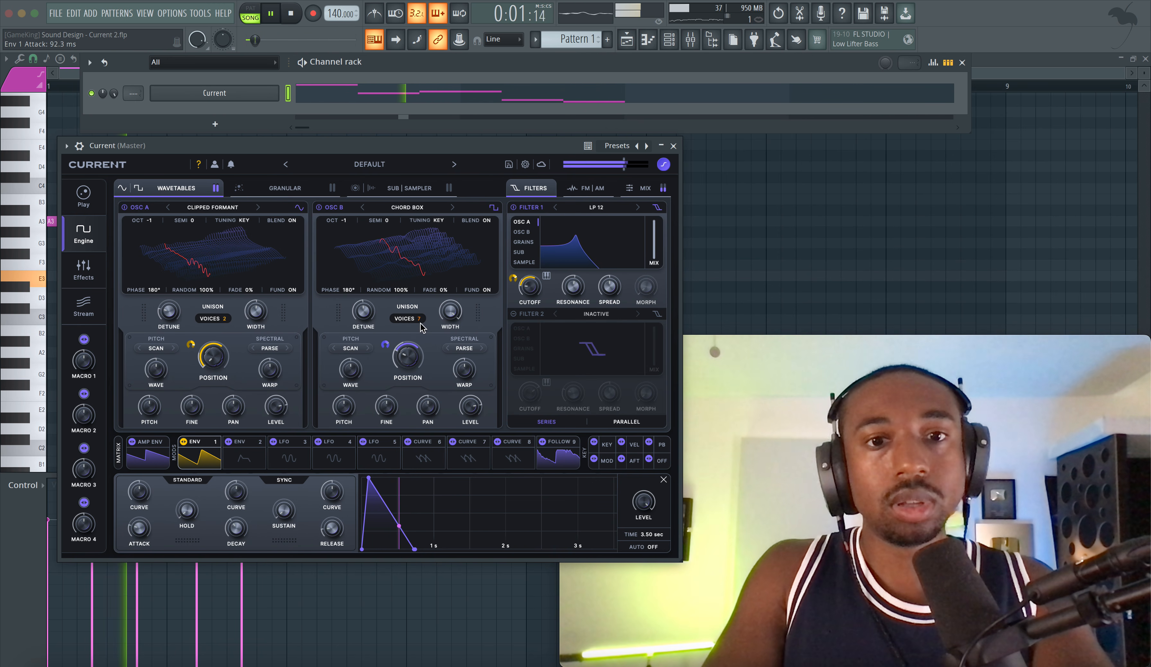
pyautogui.moveTo(470, 404); pyautogui.dragTo(467, 386)
pyautogui.press('space')
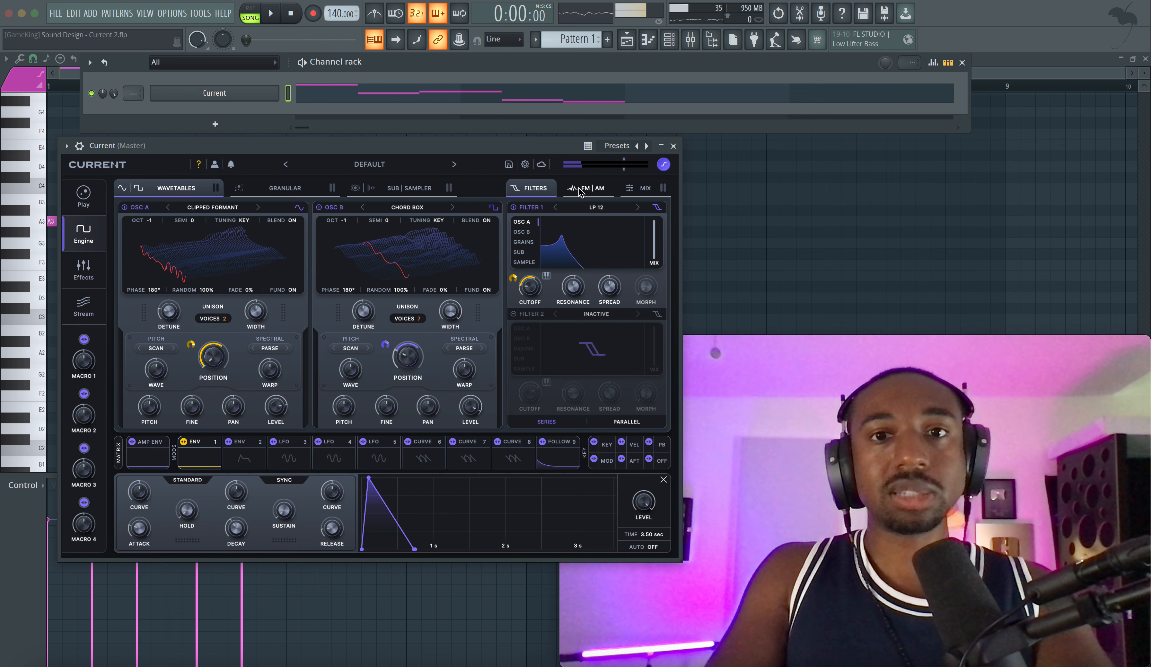
# Step: Try feedback FM on Osc B during playback, with the amount set to 13%
pyautogui.click(581, 188)
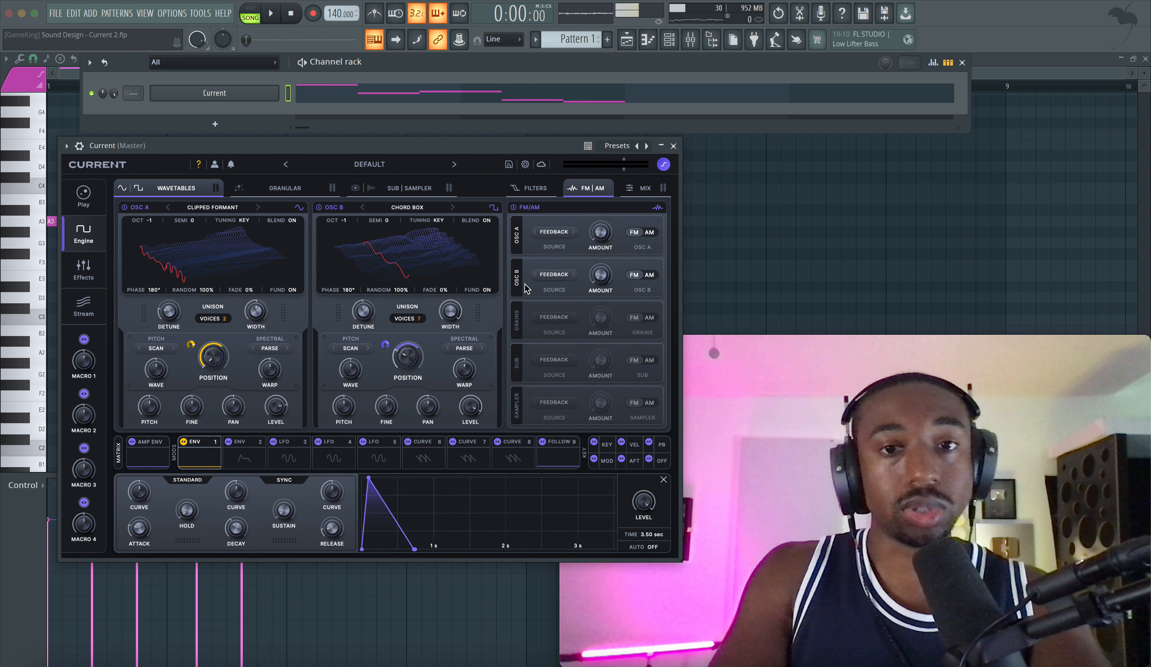
pyautogui.click(559, 275)
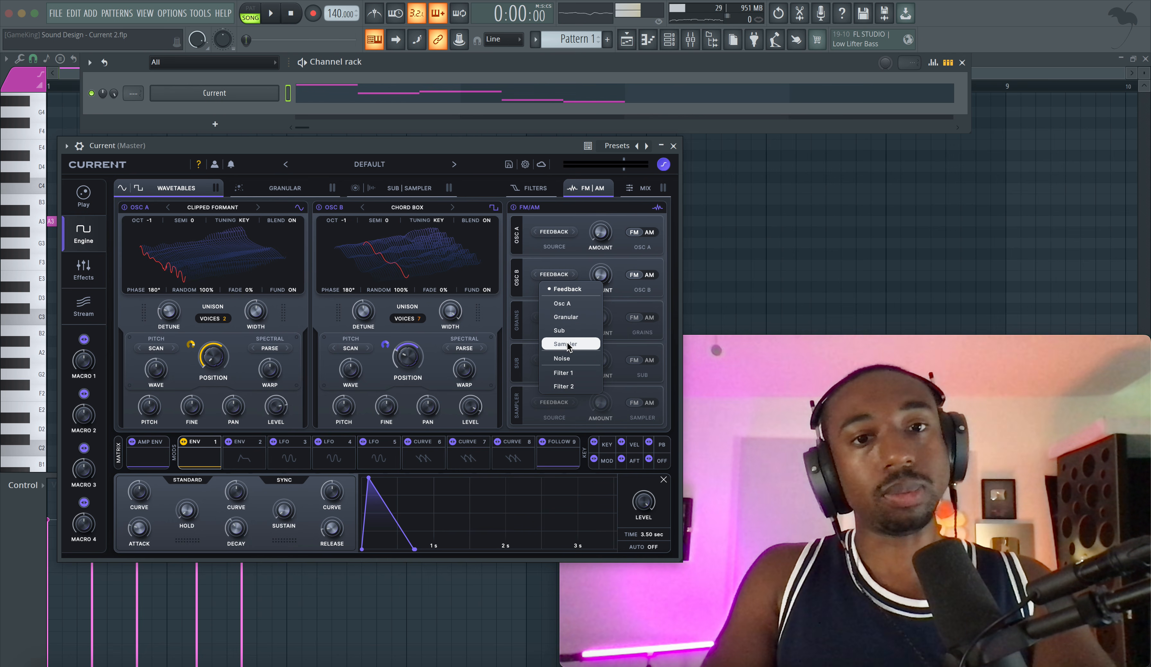
pyautogui.click(530, 272)
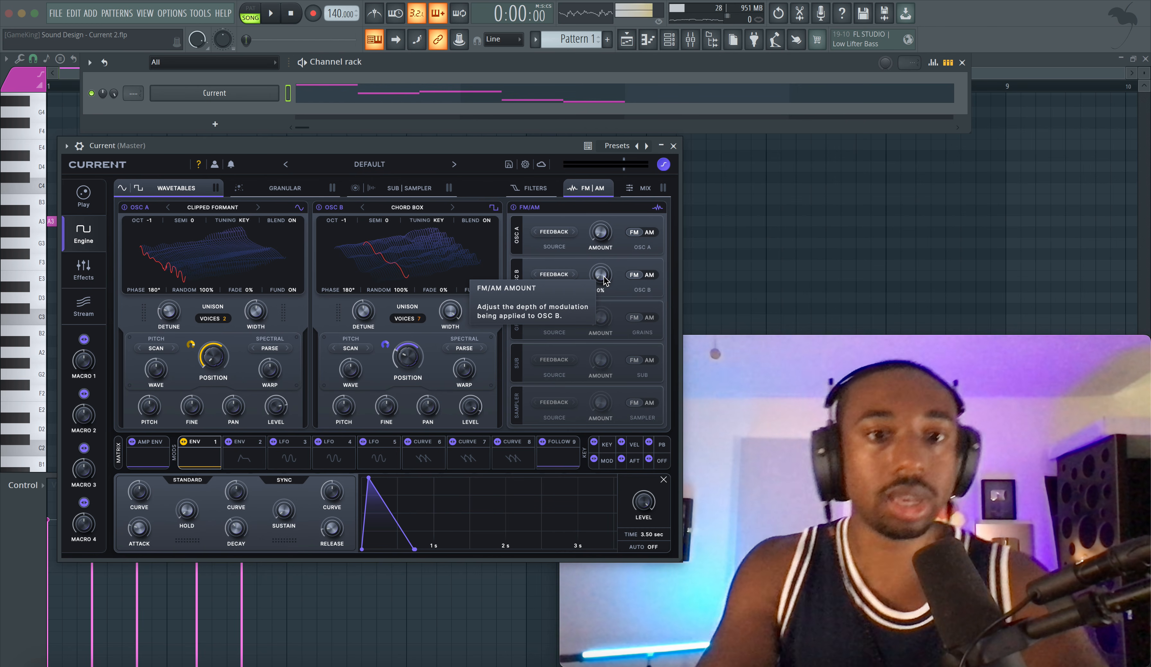
pyautogui.press('space')
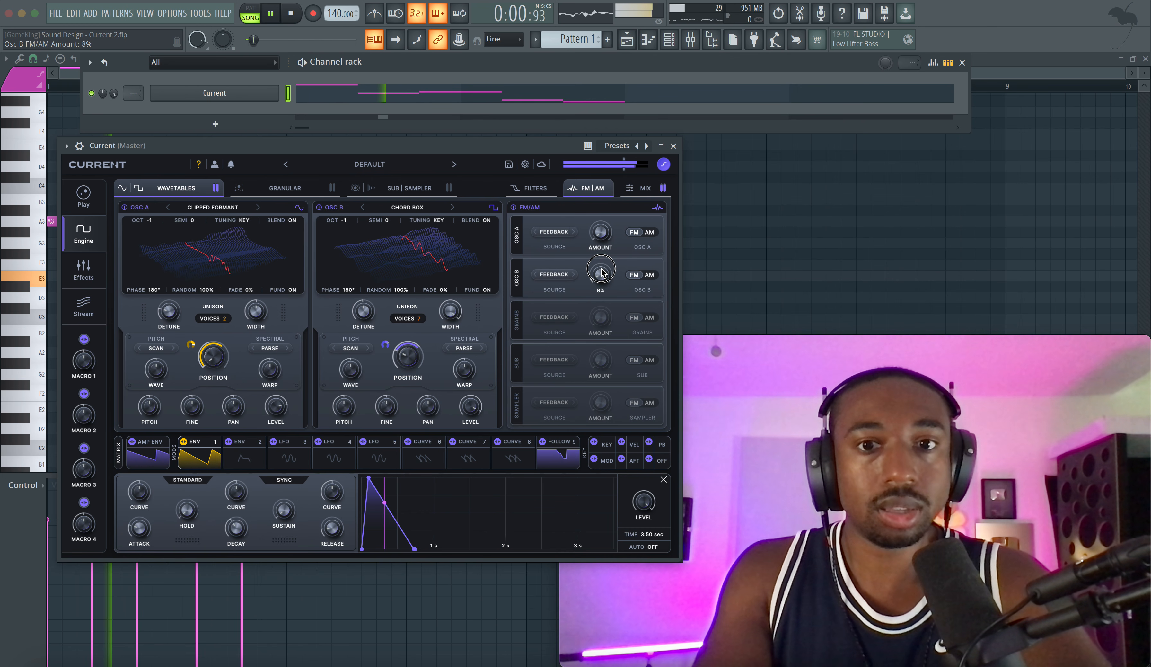
pyautogui.moveTo(606, 279); pyautogui.dragTo(605, 274)
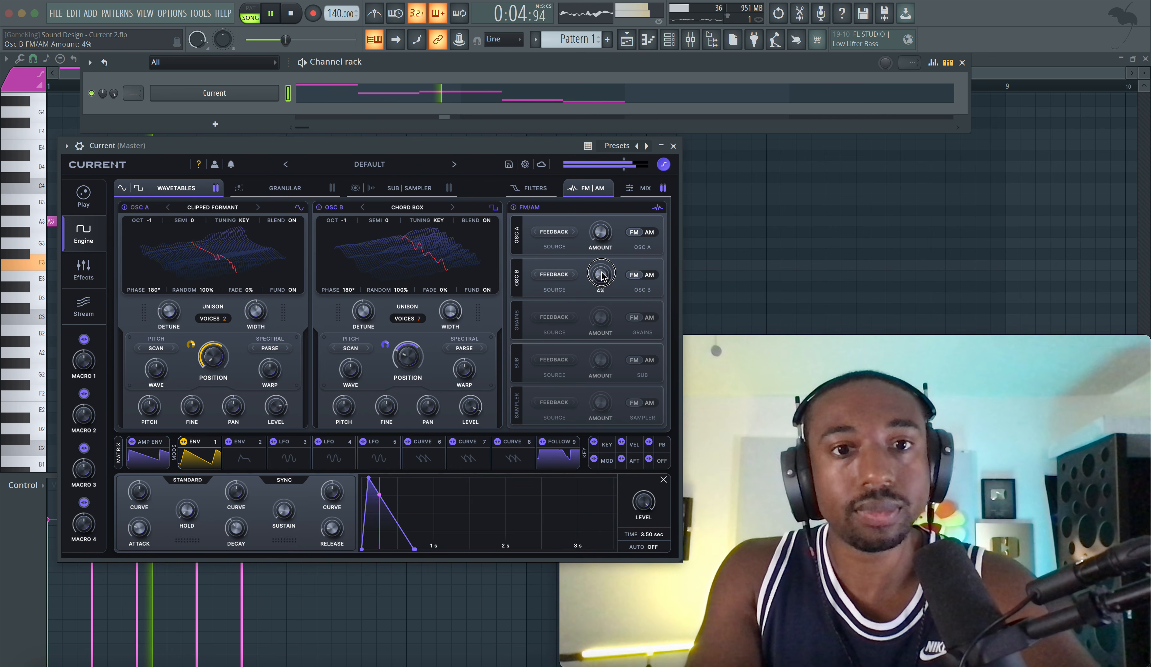
pyautogui.moveTo(601, 272); pyautogui.dragTo(599, 266)
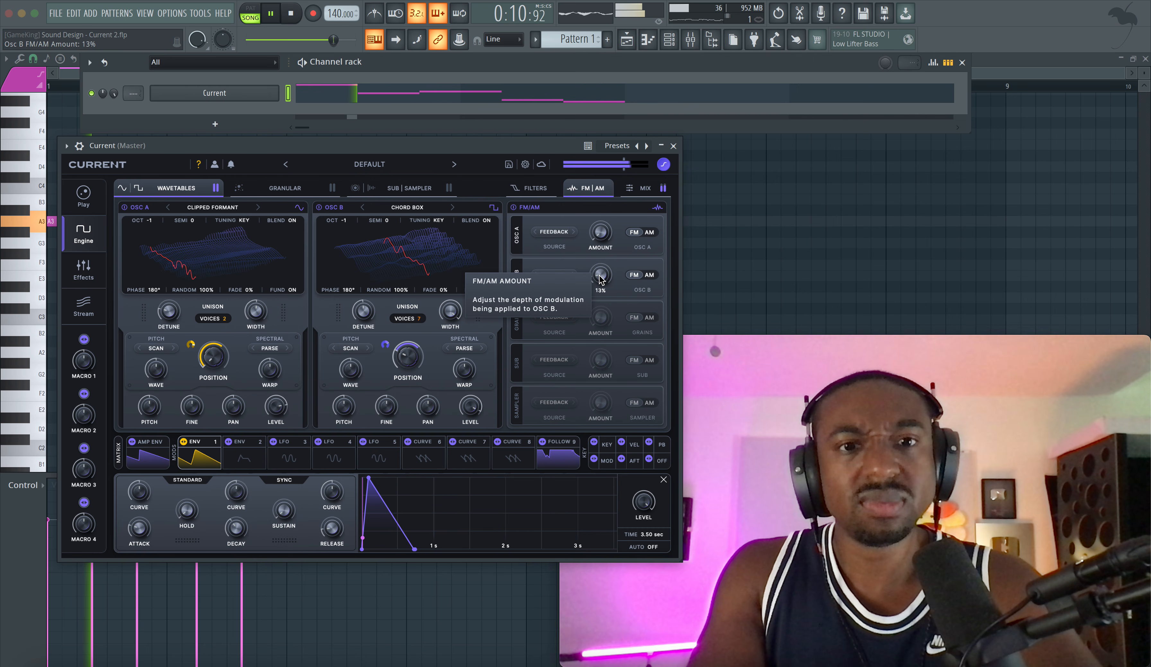
pyautogui.press('space')
# Step: Route Osc B through Filter 2 as an LP 12 instead of Filter 1, and set Filter 2's cutoff to 1.56 kHz
pyautogui.click(535, 188)
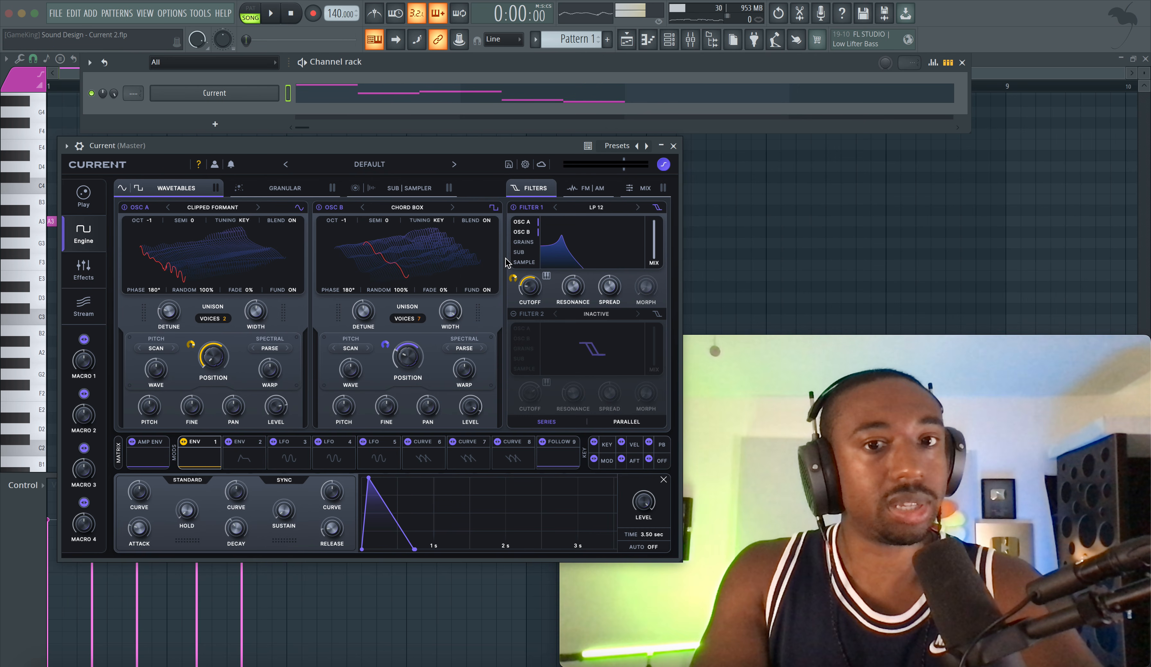
pyautogui.click(530, 234)
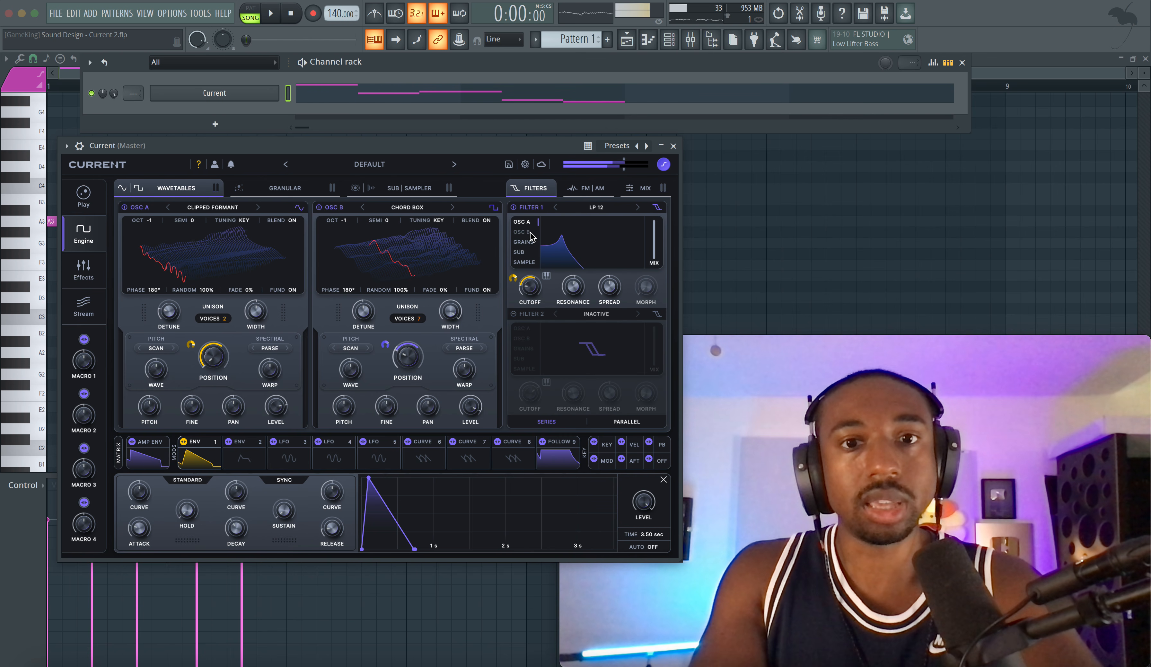
pyautogui.click(596, 315)
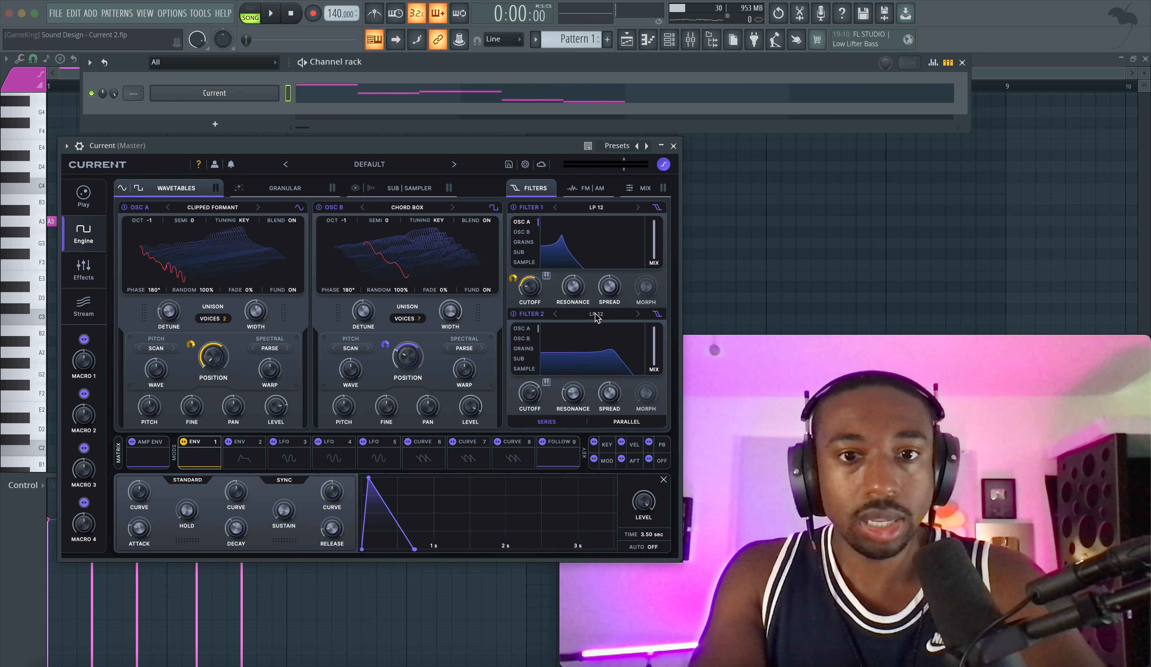
pyautogui.click(524, 338)
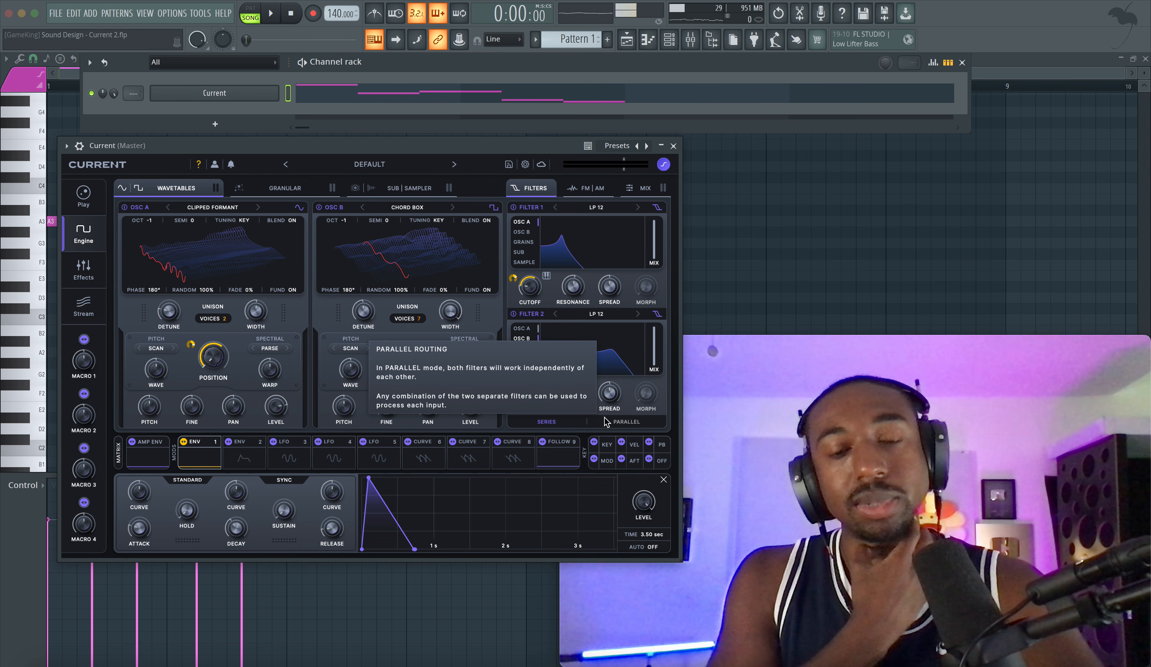
pyautogui.press('space')
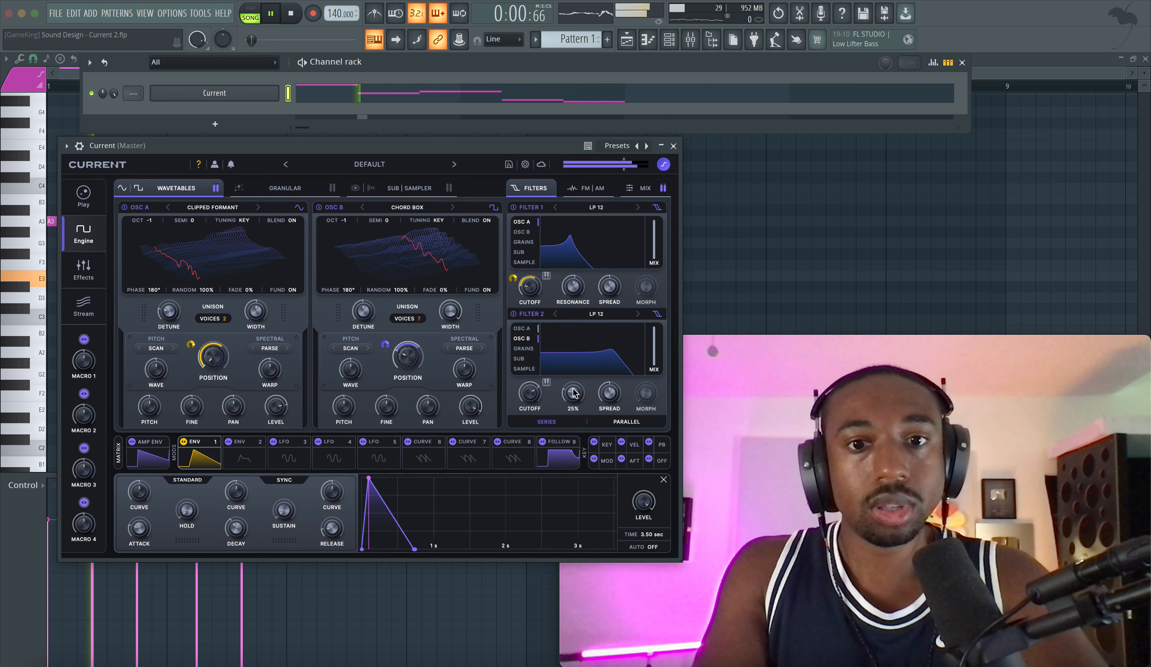
pyautogui.moveTo(527, 389); pyautogui.dragTo(521, 324)
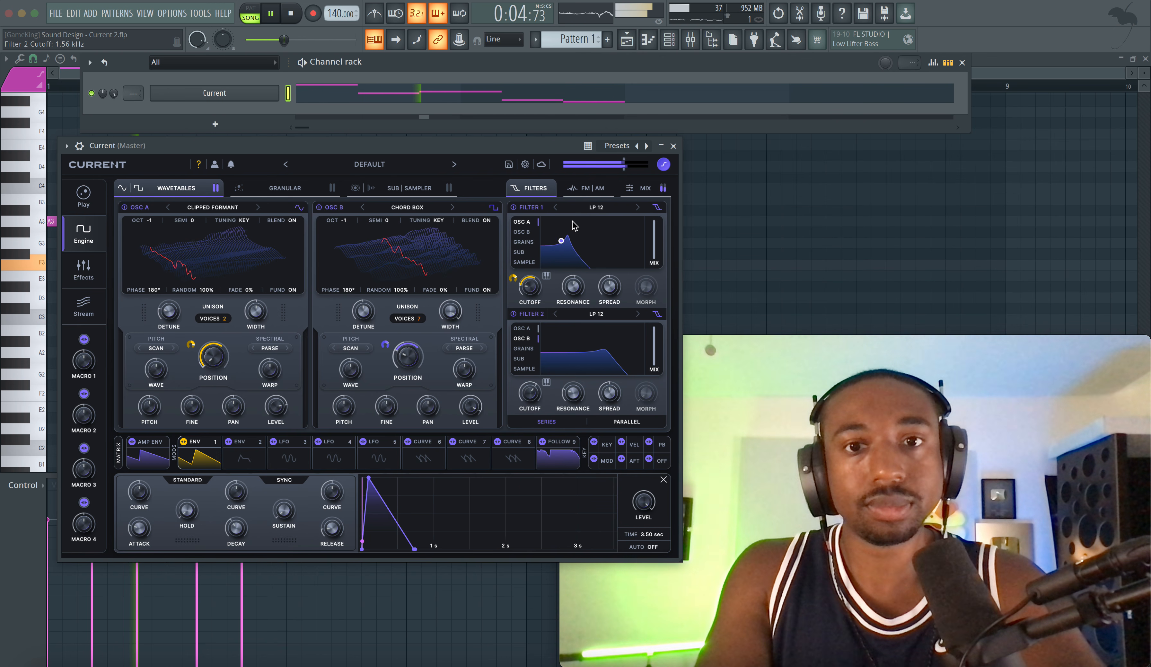
# Step: Make Osc A the FM source for Osc B, set the amount to 19%, and play the pattern
pyautogui.click(572, 188)
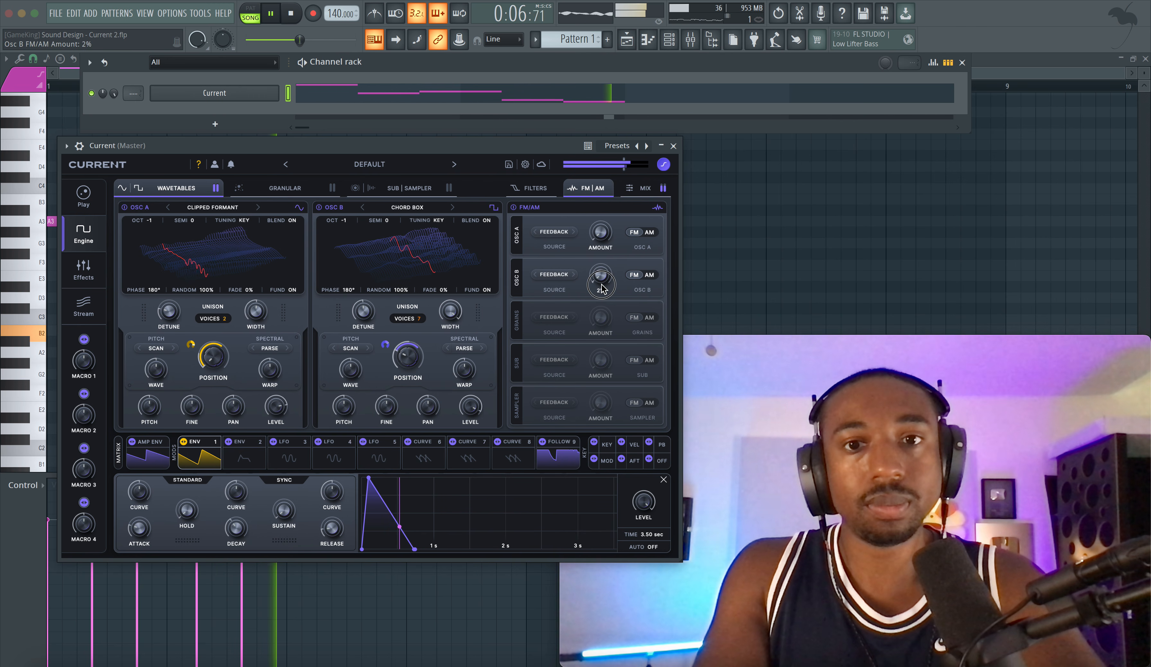
pyautogui.press('space')
pyautogui.moveTo(598, 276); pyautogui.dragTo(599, 274)
pyautogui.click(563, 275)
pyautogui.click(567, 263)
pyautogui.click(573, 274)
pyautogui.press('space')
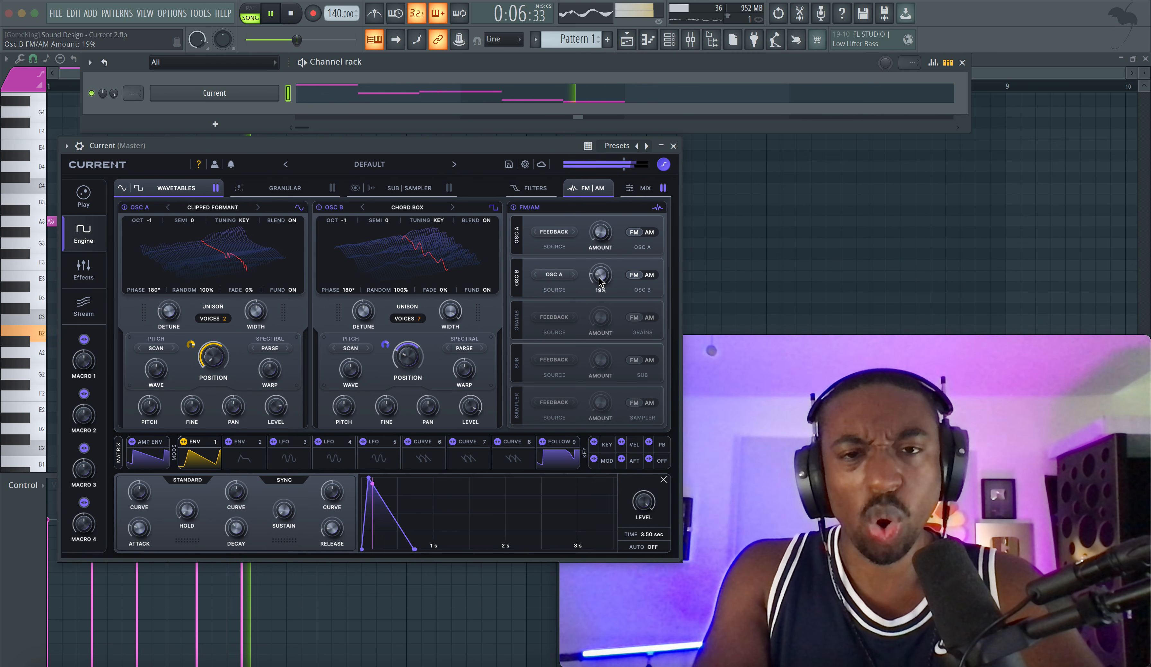
# Step: Audition Granular, Noise and Filter 1 as Osc B's FM source, and return the source to Osc A
pyautogui.click(574, 274)
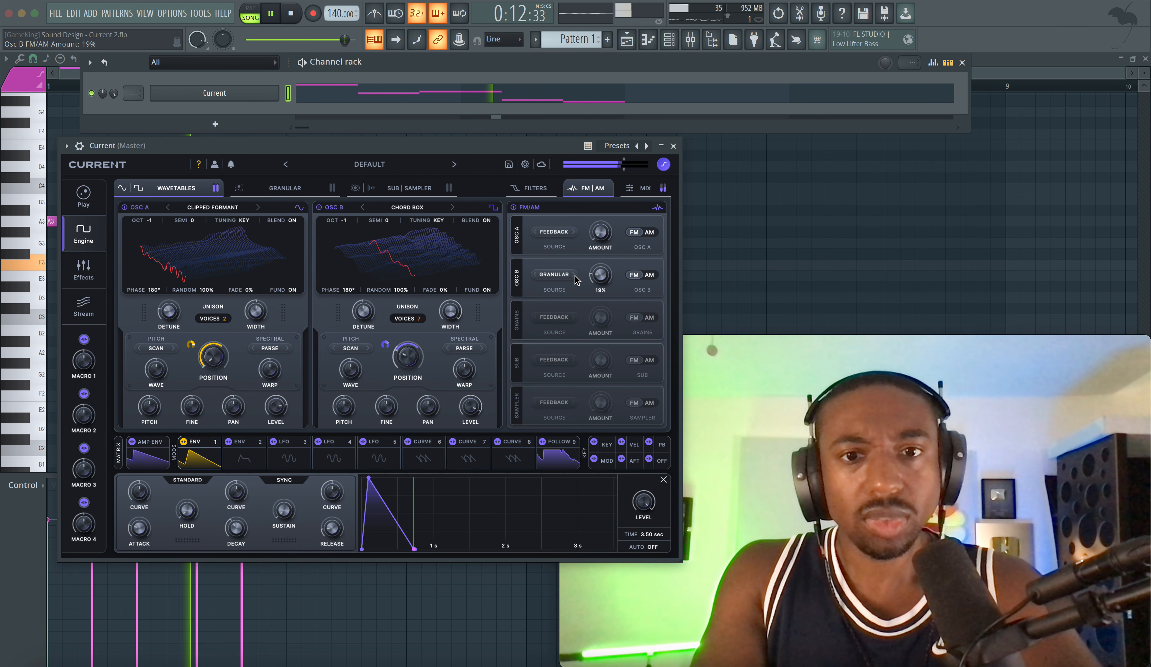
pyautogui.click(574, 274)
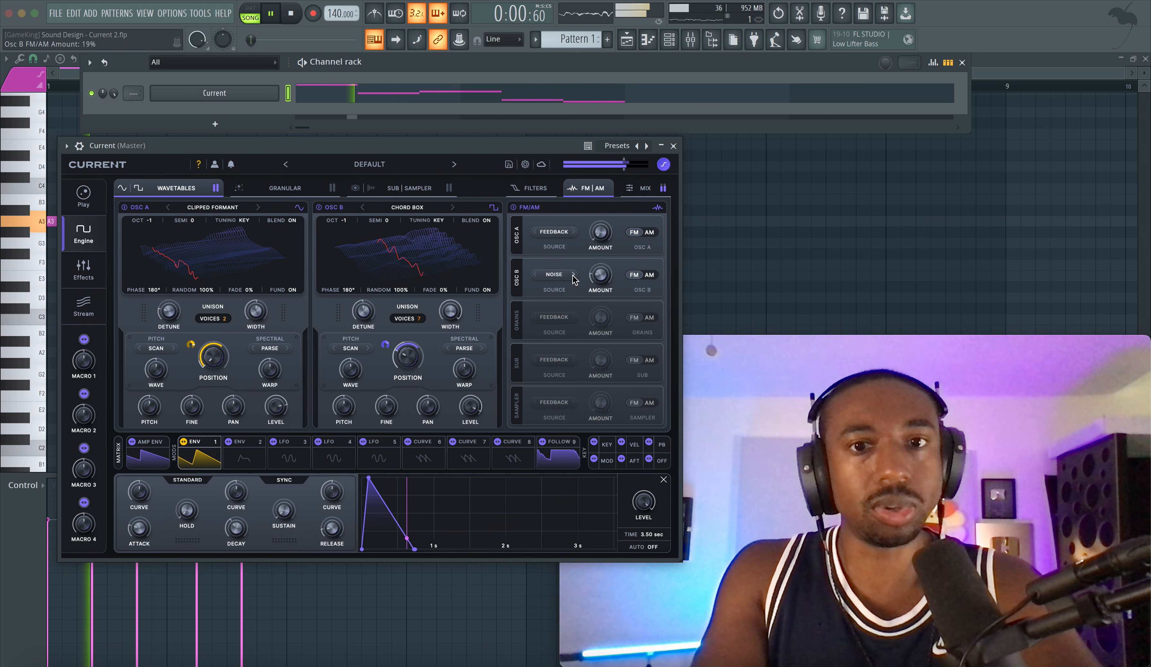
pyautogui.click(573, 275)
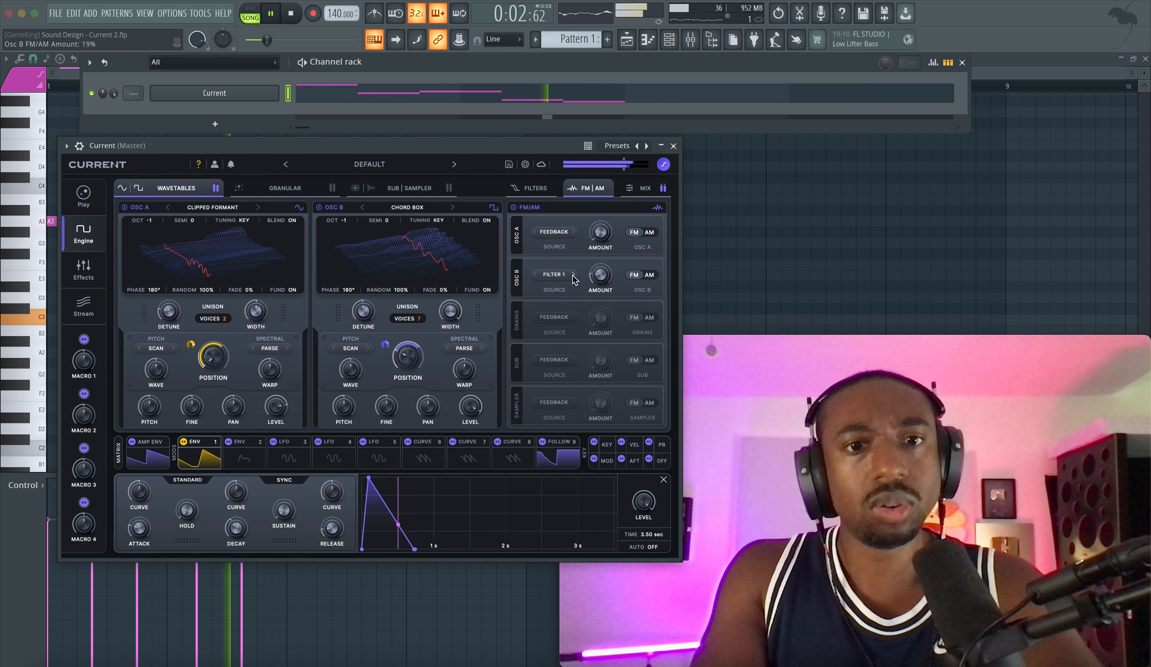
pyautogui.click(565, 276)
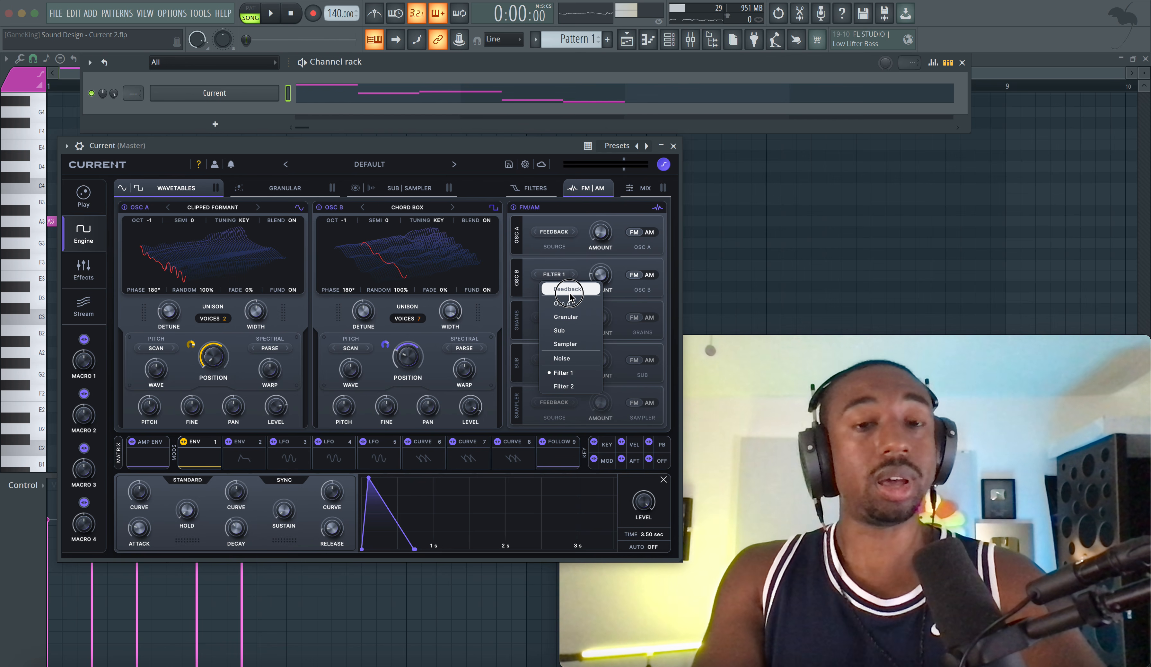
pyautogui.click(565, 302)
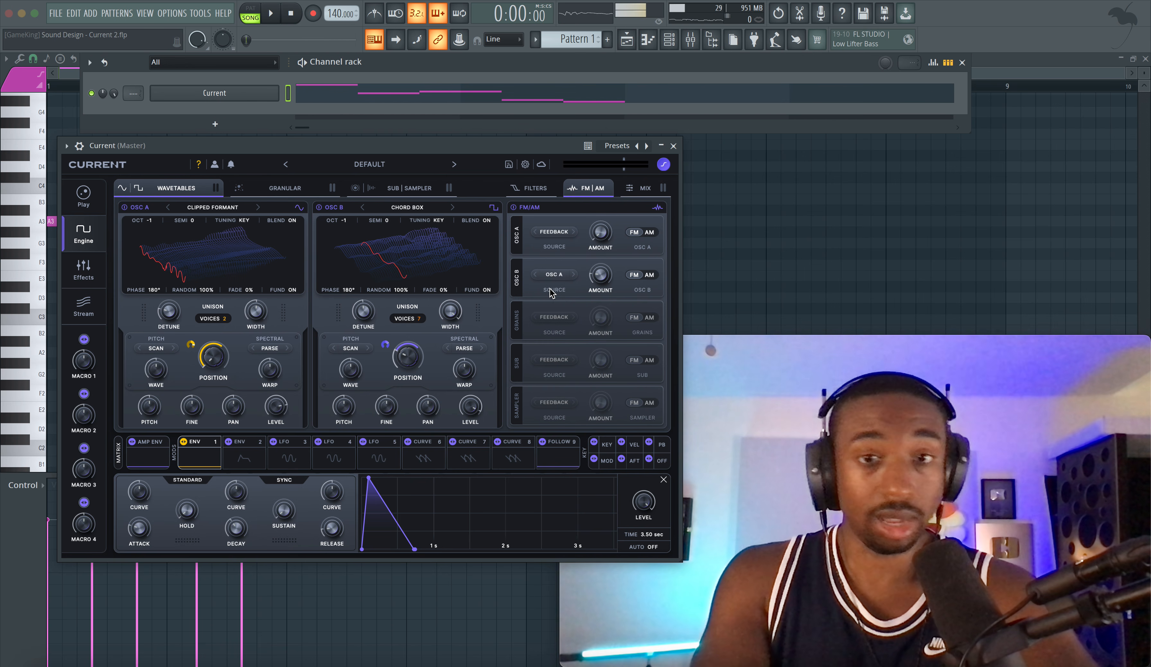
# Step: Switch Osc B's modulation by Osc A from FM to AM and set its amount to 77% during playback
pyautogui.press('space')
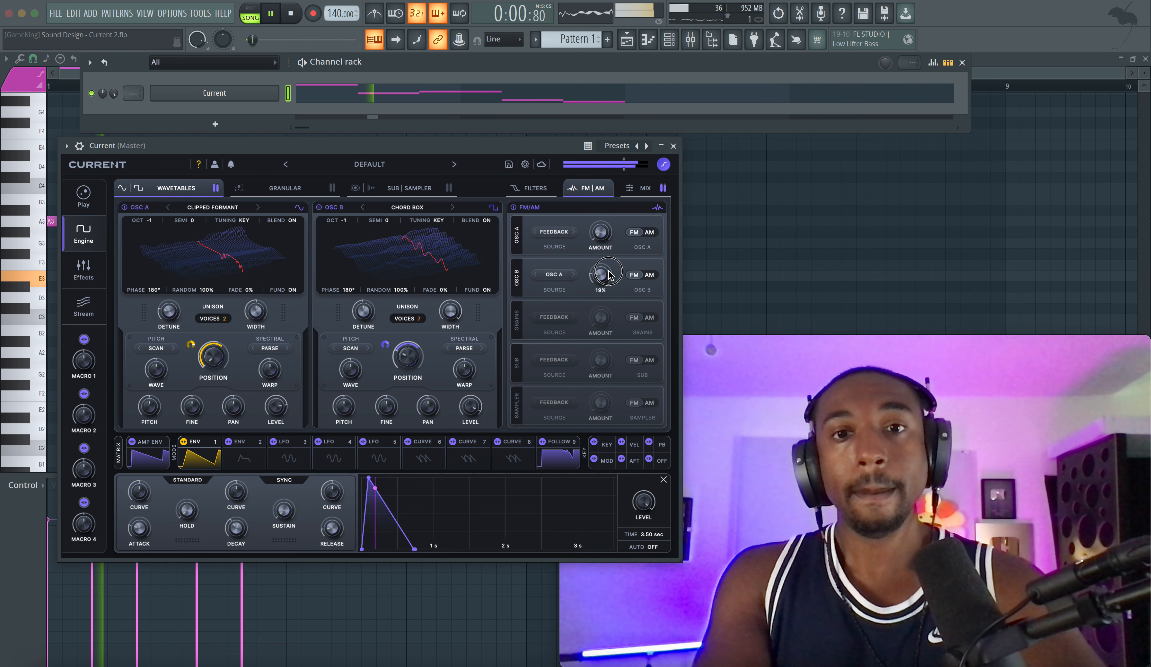
pyautogui.click(564, 276)
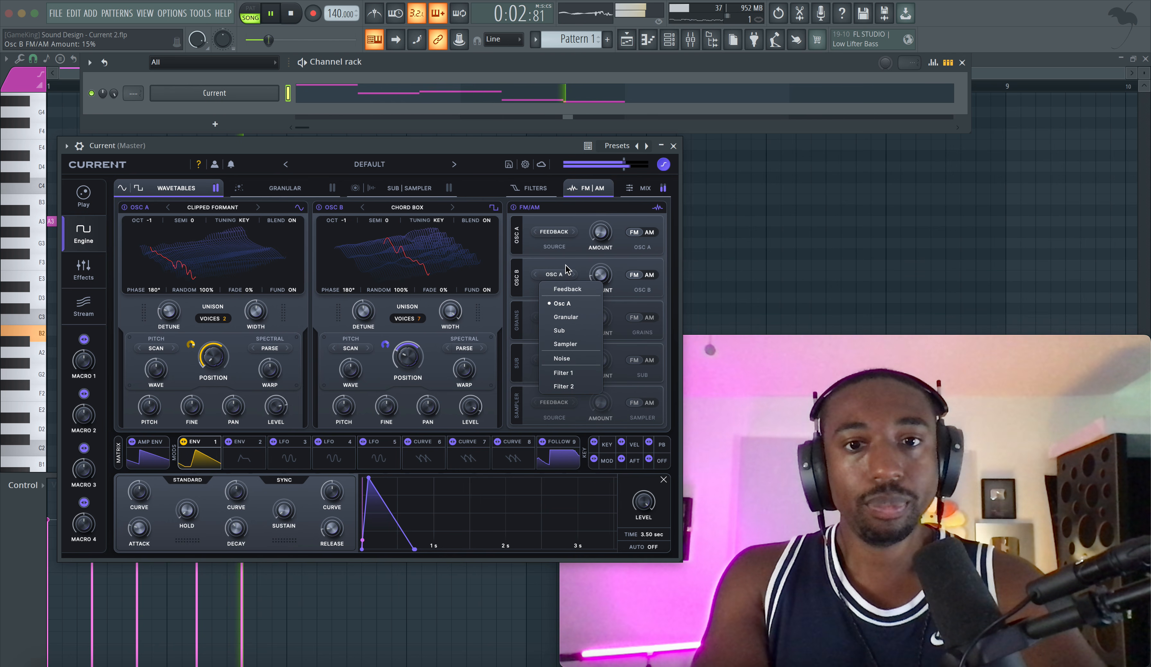
pyautogui.click(596, 273)
pyautogui.moveTo(596, 271)
pyautogui.mouseDown()
pyautogui.moveTo(596, 258)
pyautogui.moveTo(596, 271)
pyautogui.mouseUp()
pyautogui.press('space')
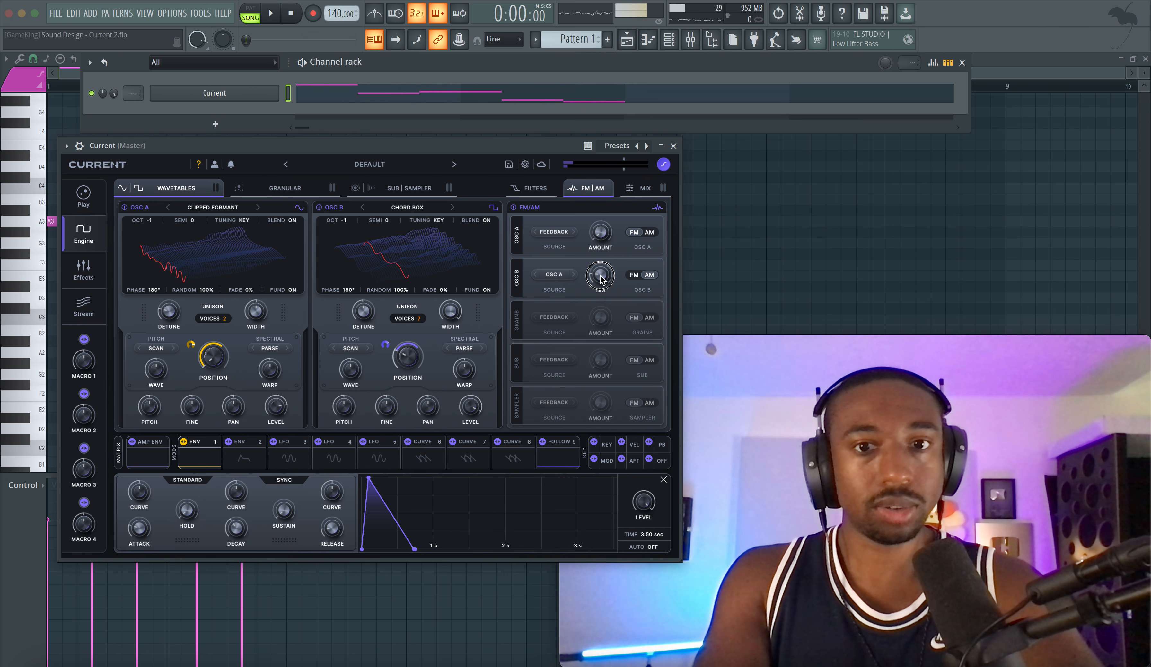
pyautogui.press('space')
pyautogui.moveTo(601, 275); pyautogui.dragTo(639, 221)
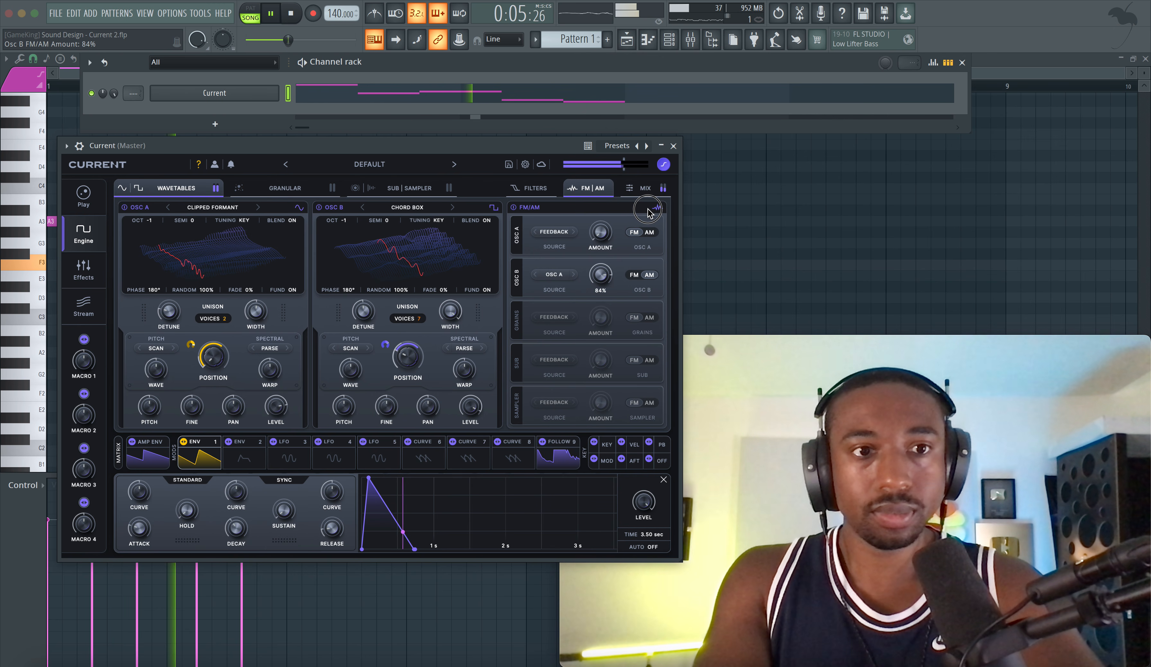
pyautogui.moveTo(601, 275); pyautogui.dragTo(597, 287)
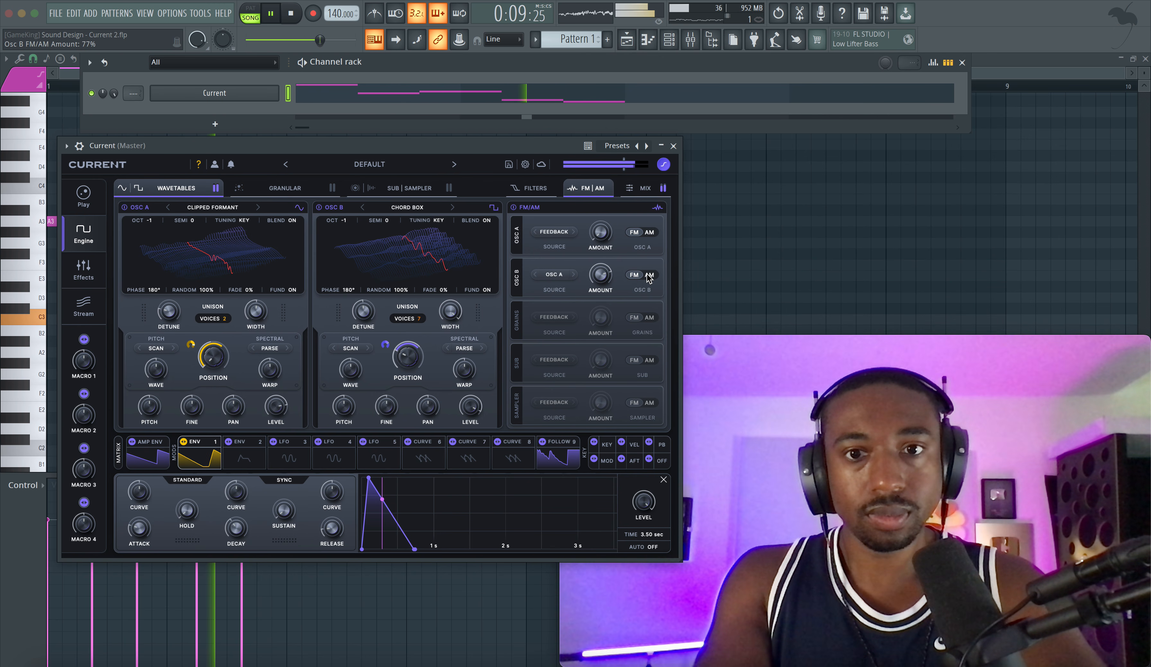
pyautogui.press('space')
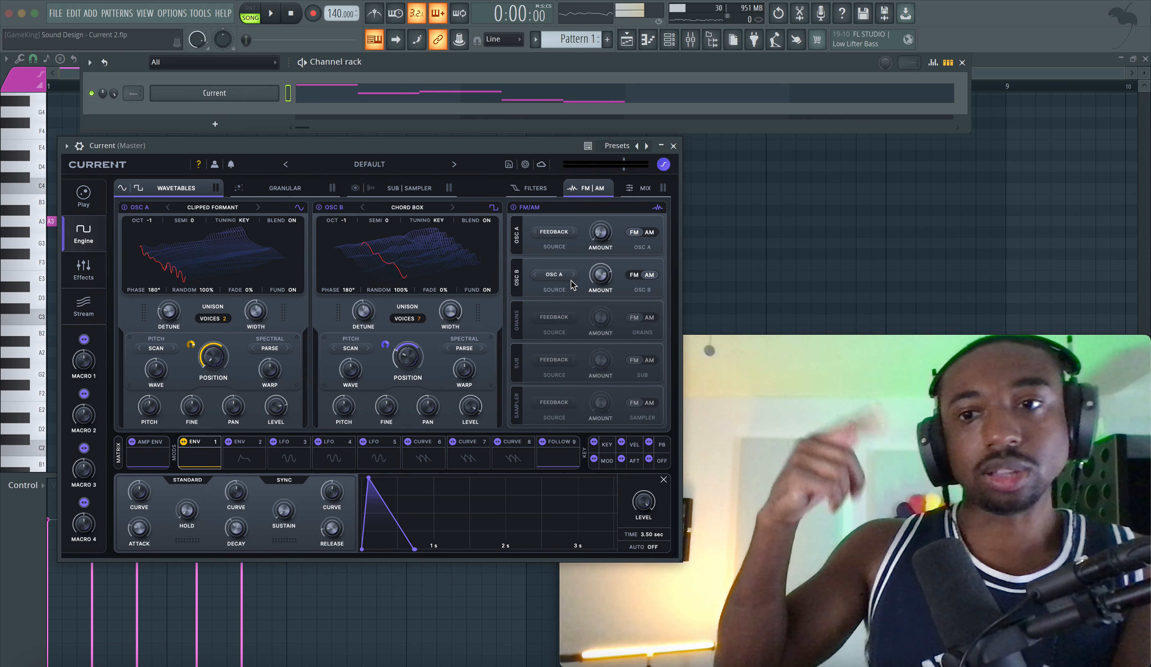
# Step: Set Osc A's unison to 1 voice and Filter 1's cutoff to 59.0 Hz while the pattern plays
pyautogui.press('space')
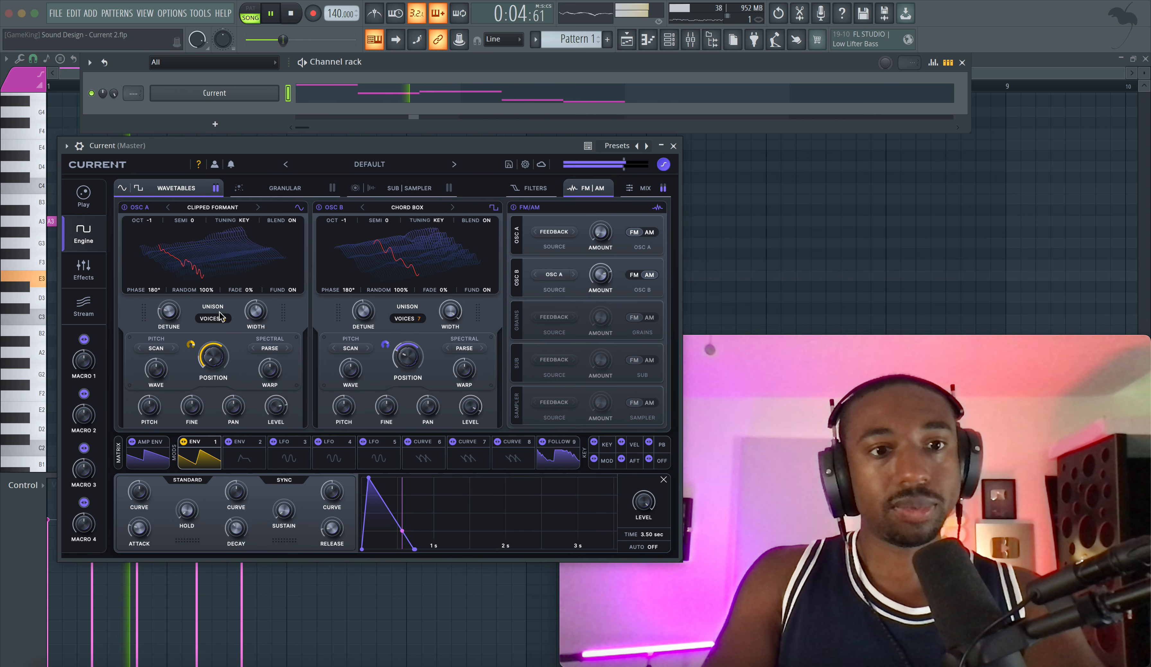
pyautogui.moveTo(217, 315); pyautogui.dragTo(222, 334)
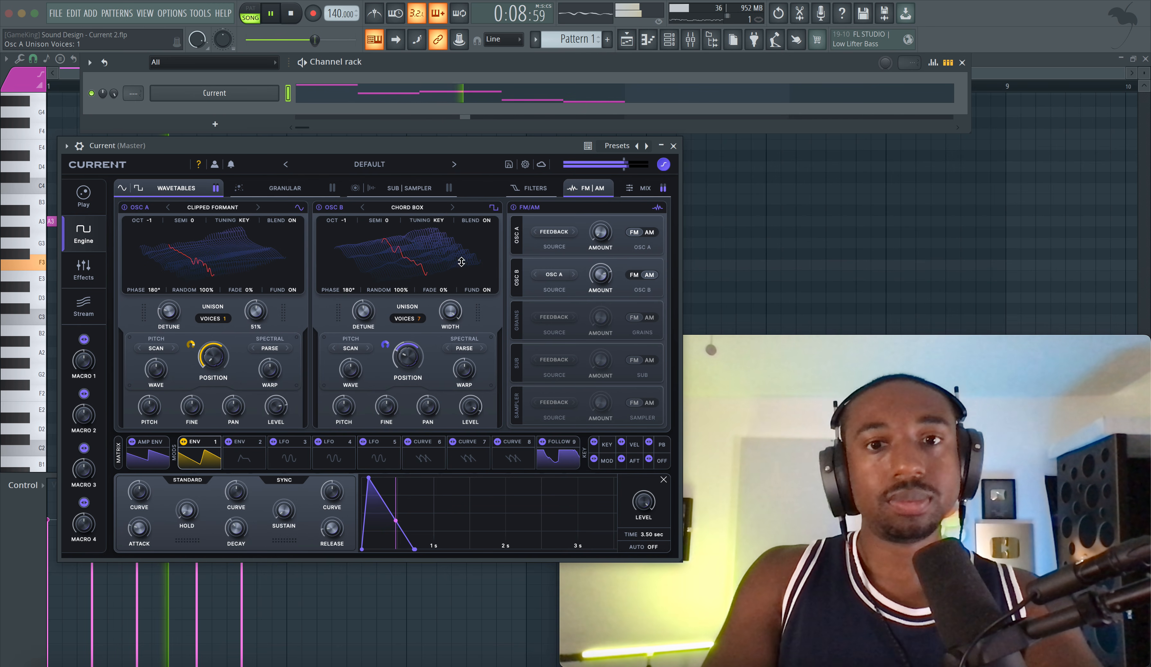
pyautogui.click(532, 188)
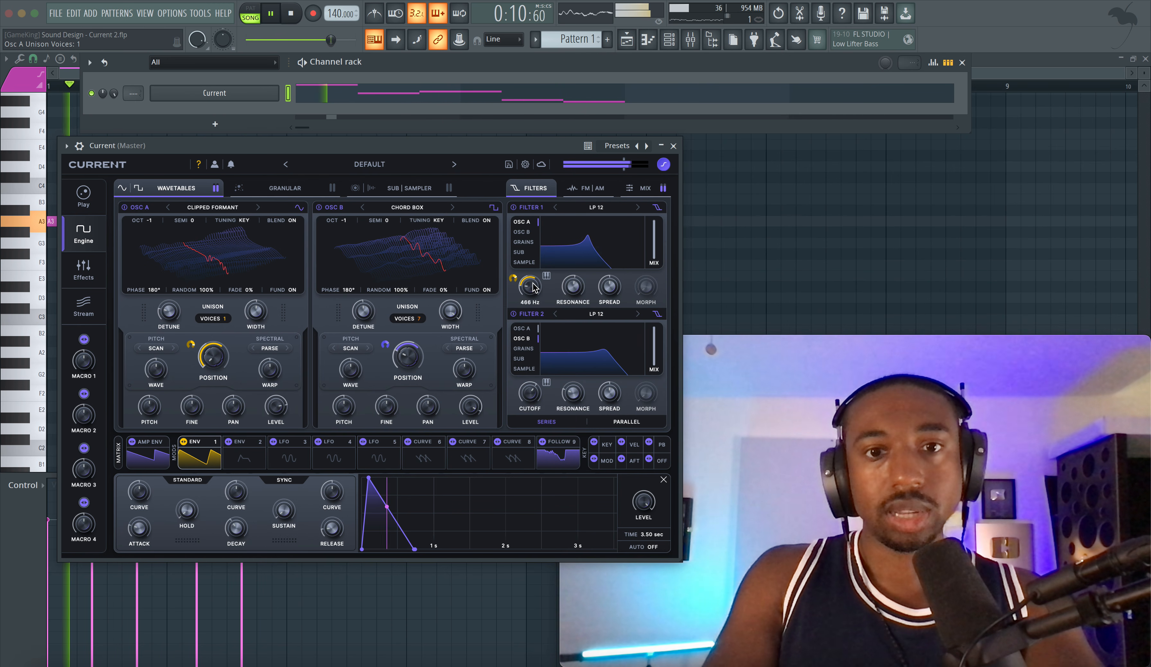
pyautogui.moveTo(529, 292); pyautogui.dragTo(530, 291)
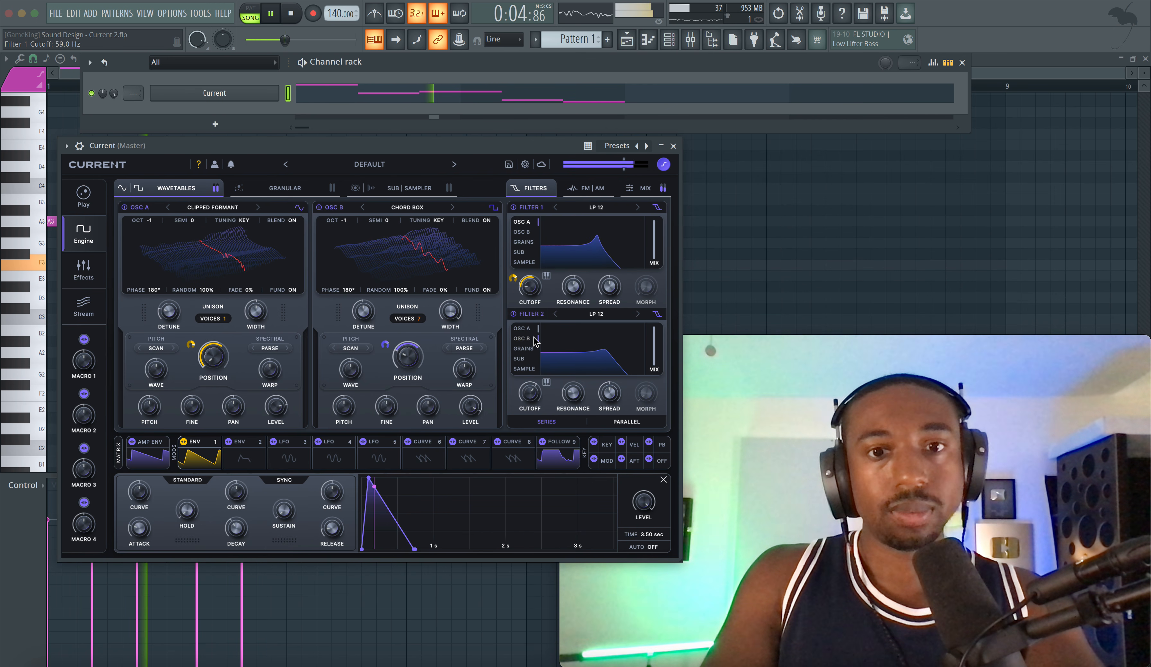
# Step: Set Filter 2's cutoff to 374 Hz, change its type to HP 6, and play the pattern
pyautogui.moveTo(530, 394); pyautogui.dragTo(529, 412)
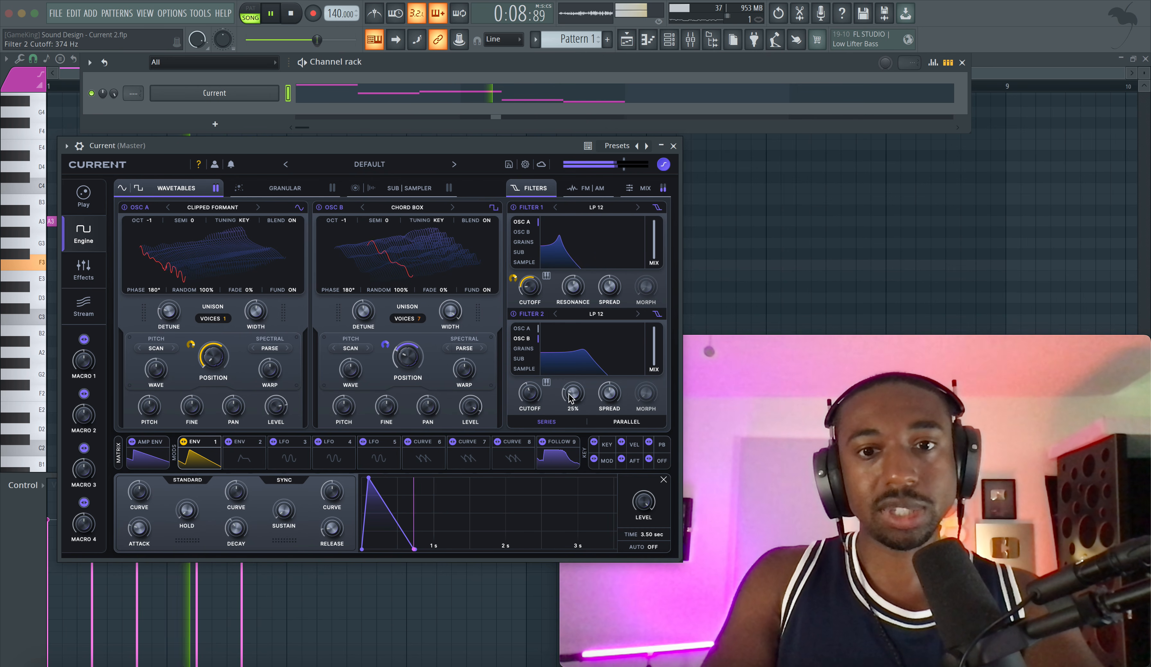
pyautogui.press('space')
pyautogui.click(597, 313)
pyautogui.moveTo(602, 331)
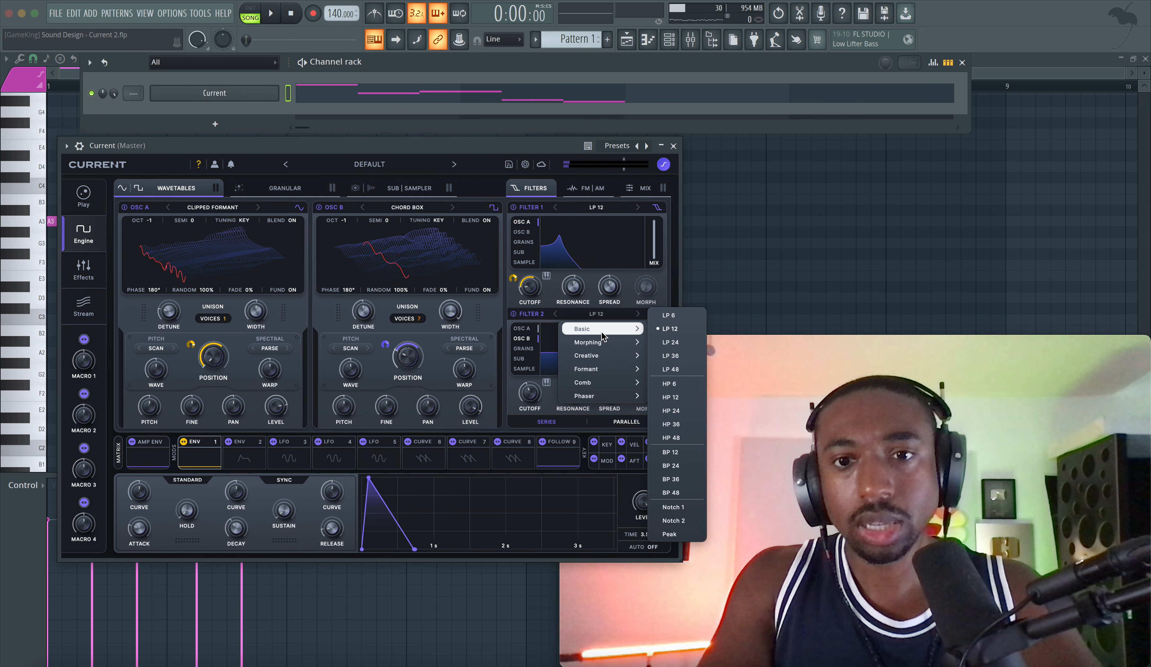
pyautogui.click(669, 383)
pyautogui.press('space')
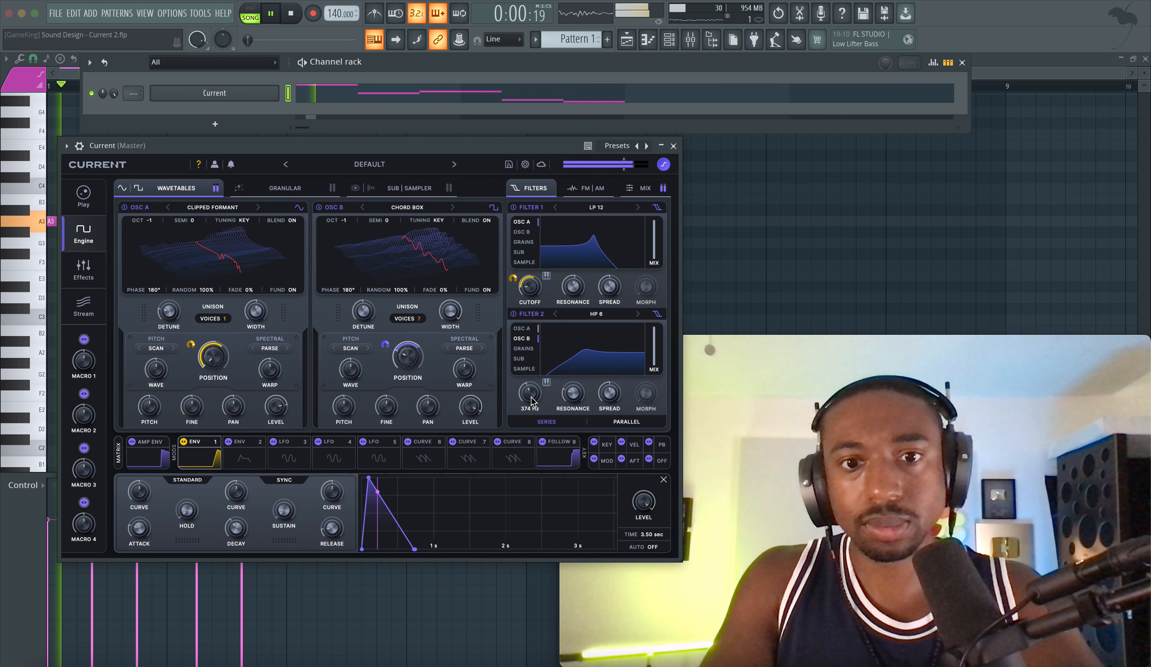
# Step: Lower Filter 2's cutoff to 87.9 Hz and audition the pattern
pyautogui.moveTo(531, 402); pyautogui.dragTo(527, 412)
pyautogui.press('space')
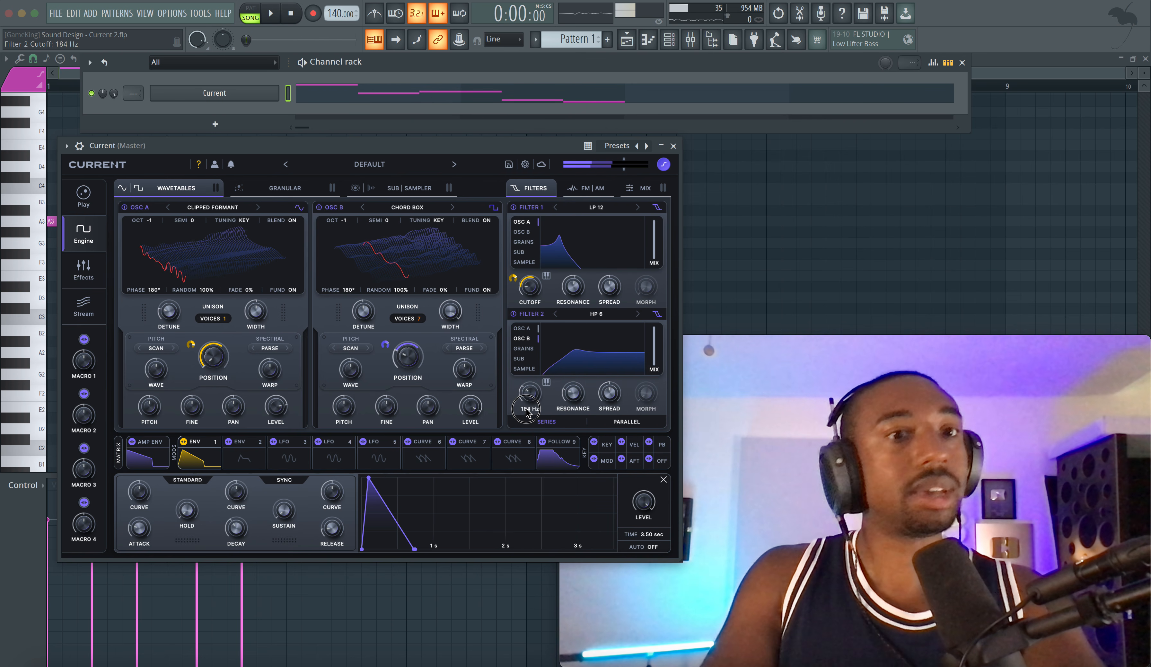
pyautogui.moveTo(522, 421); pyautogui.dragTo(521, 423)
pyautogui.press('space')
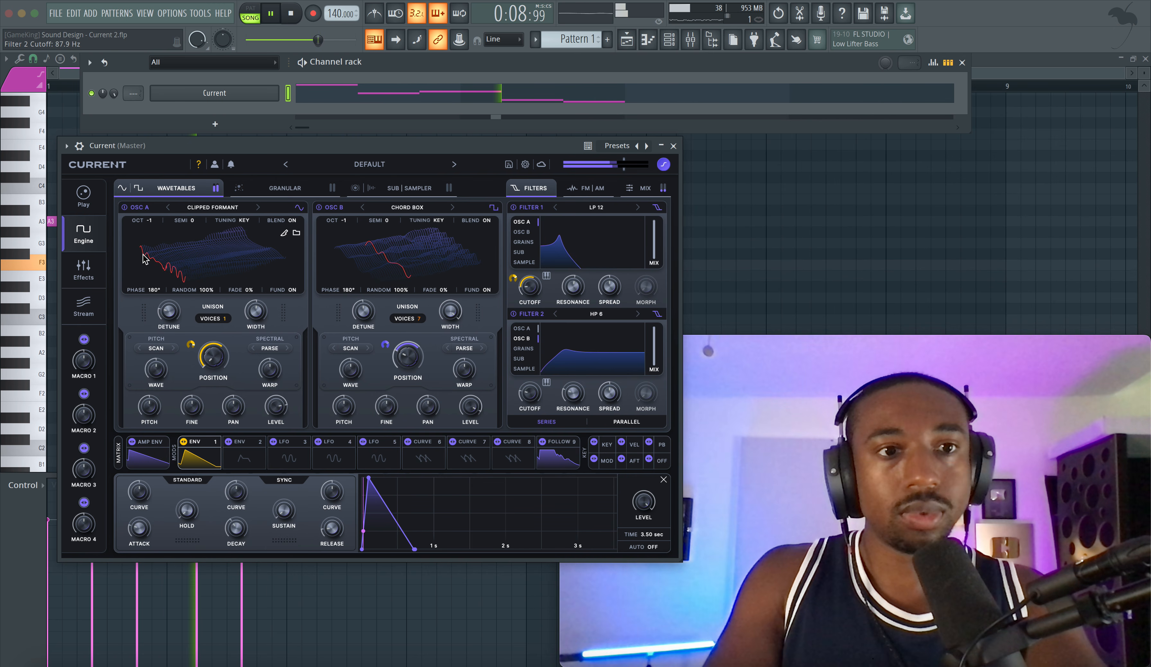
pyautogui.press('space')
# Step: Enable the Sub oscillator with the Smooth type, set its octave to -1, and play the pattern
pyautogui.click(388, 194)
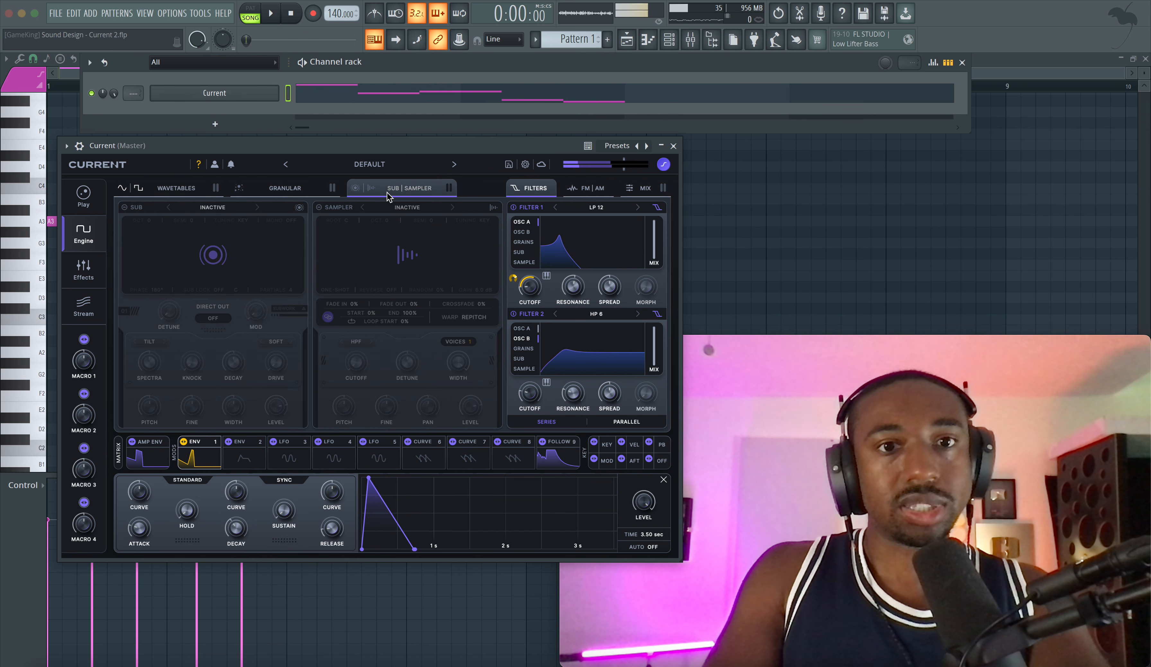
pyautogui.click(139, 207)
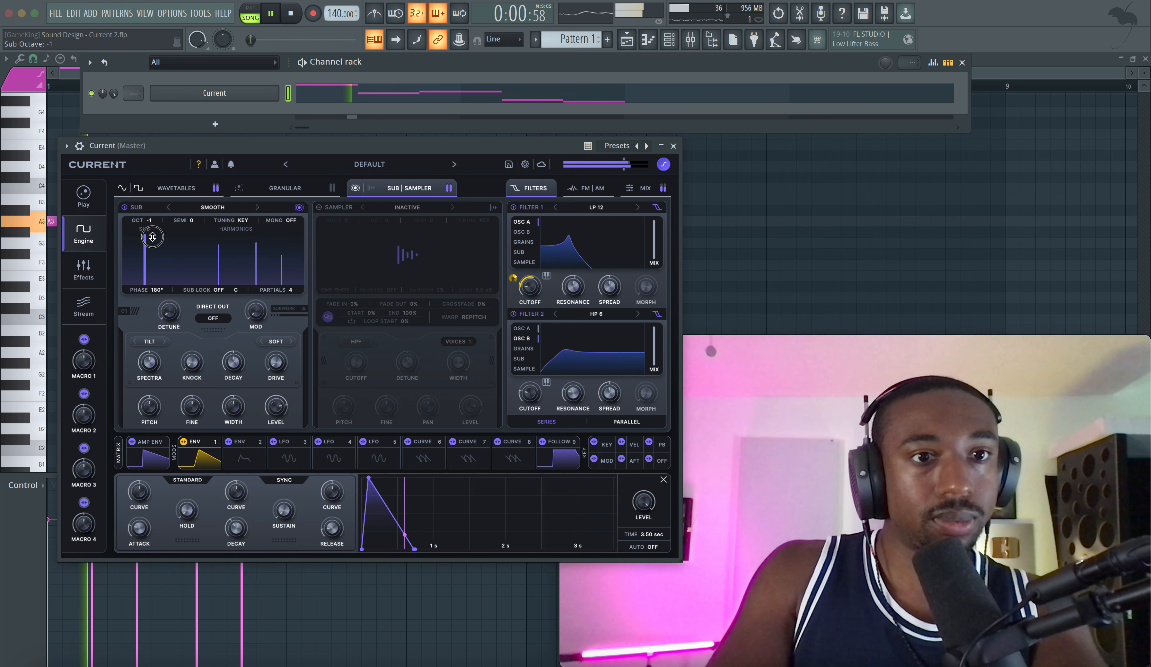
pyautogui.press('space')
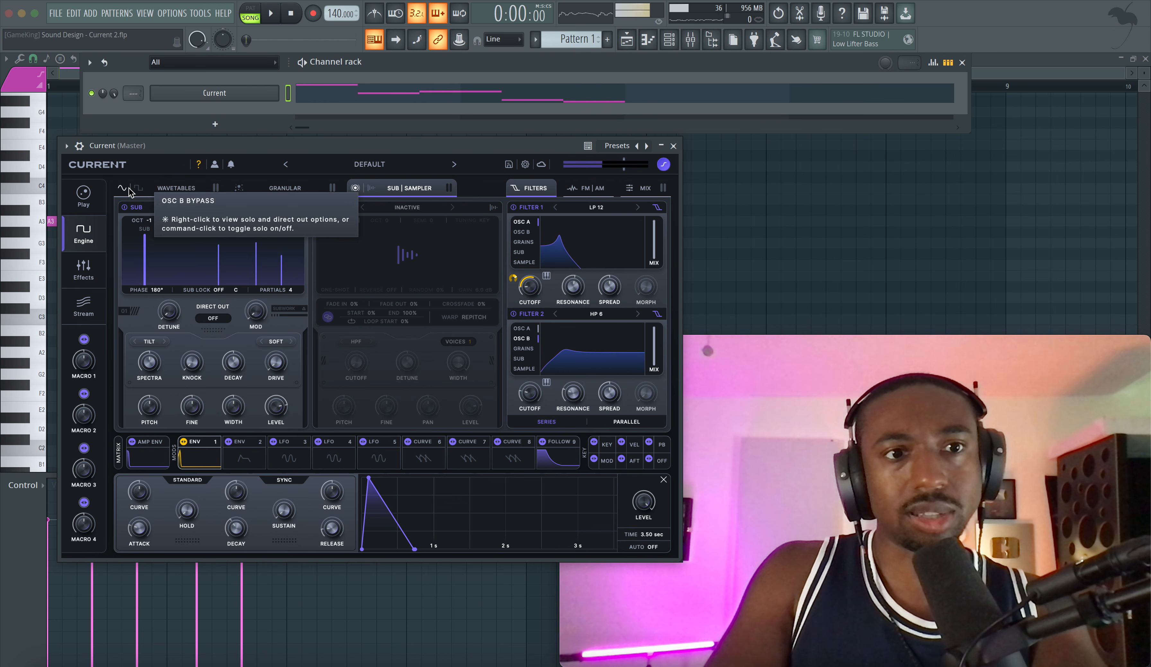
pyautogui.press('space')
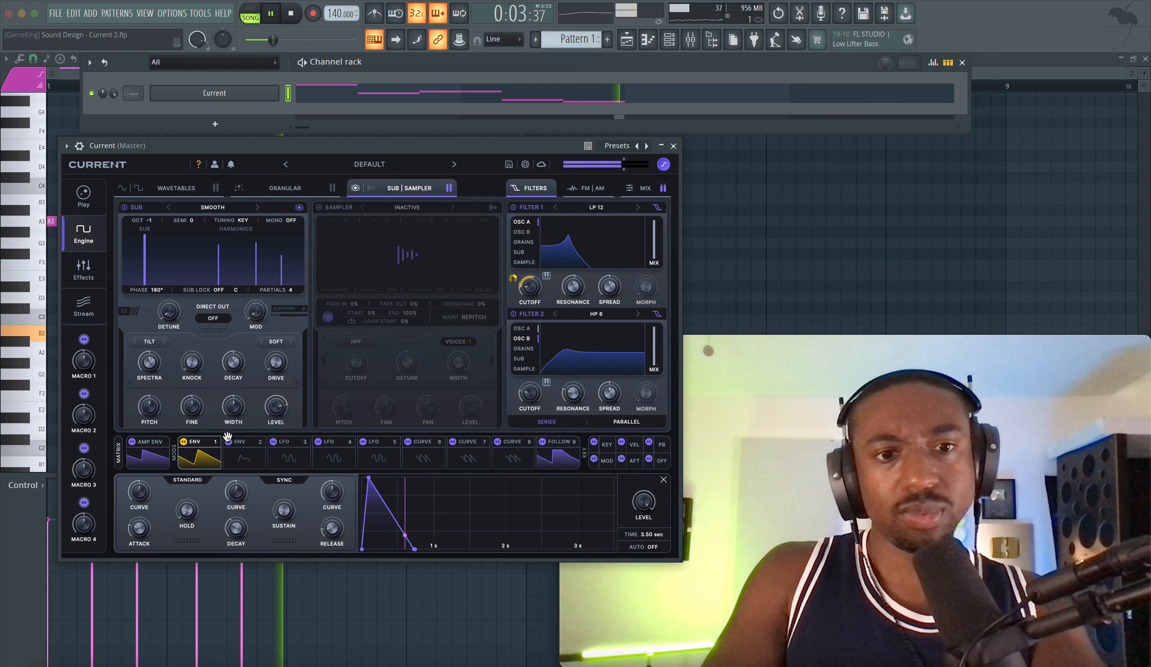
# Step: Set Osc A's level to -7.6 dB and Osc B's AM amount to 0% during playback
pyautogui.click(158, 466)
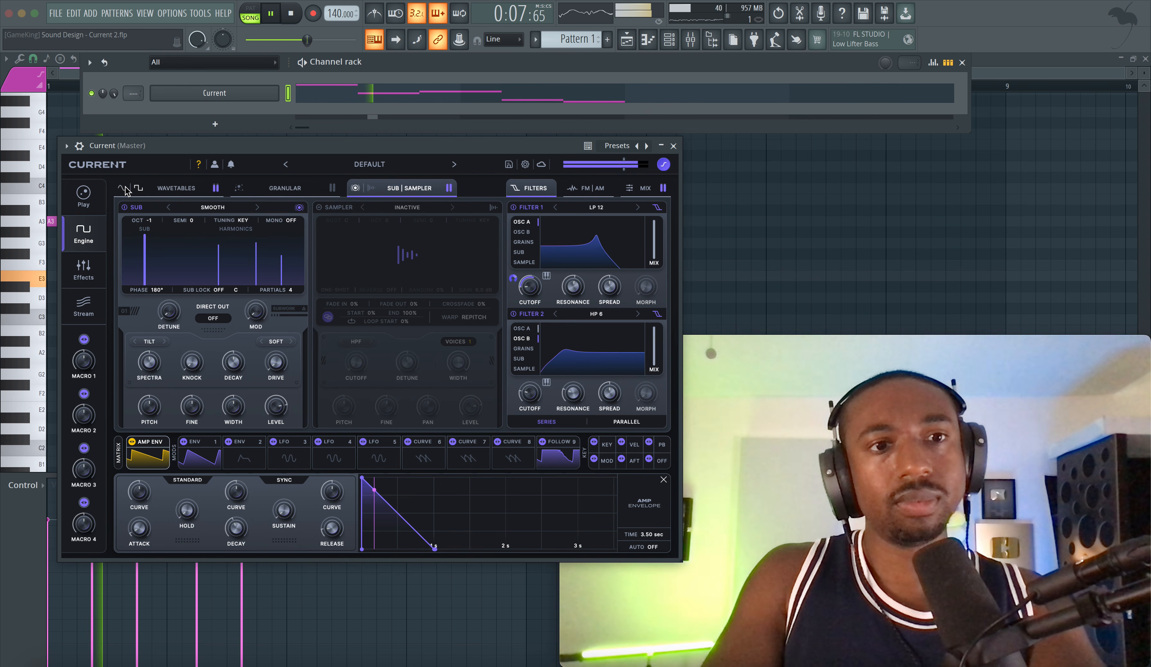
pyautogui.click(161, 188)
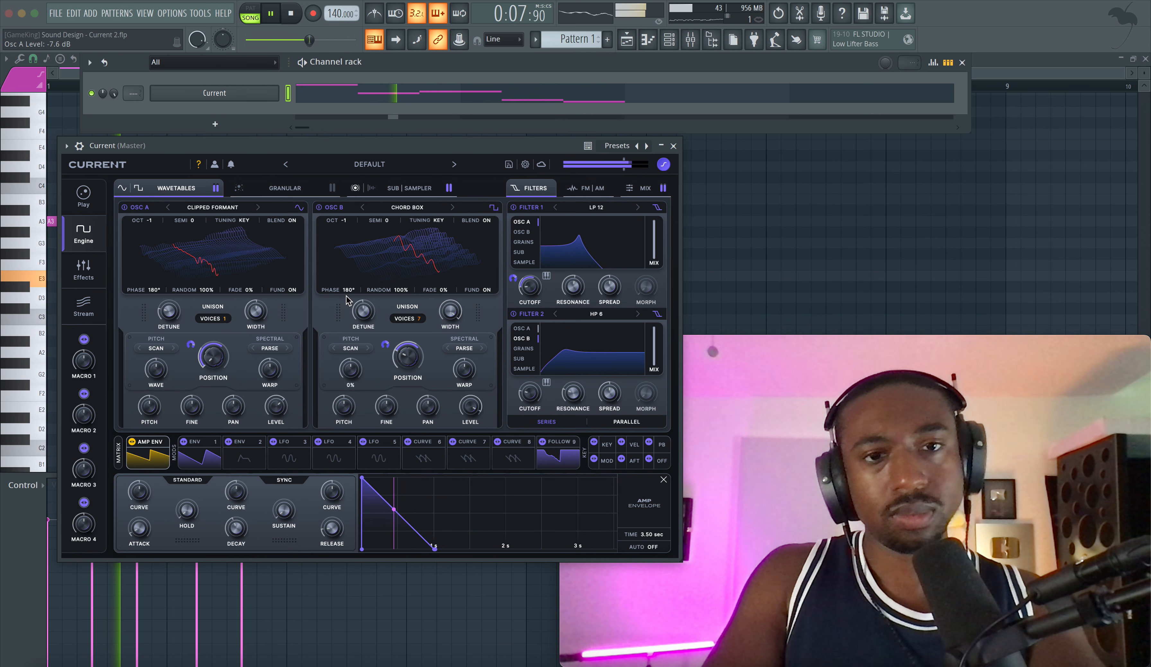
pyautogui.click(576, 190)
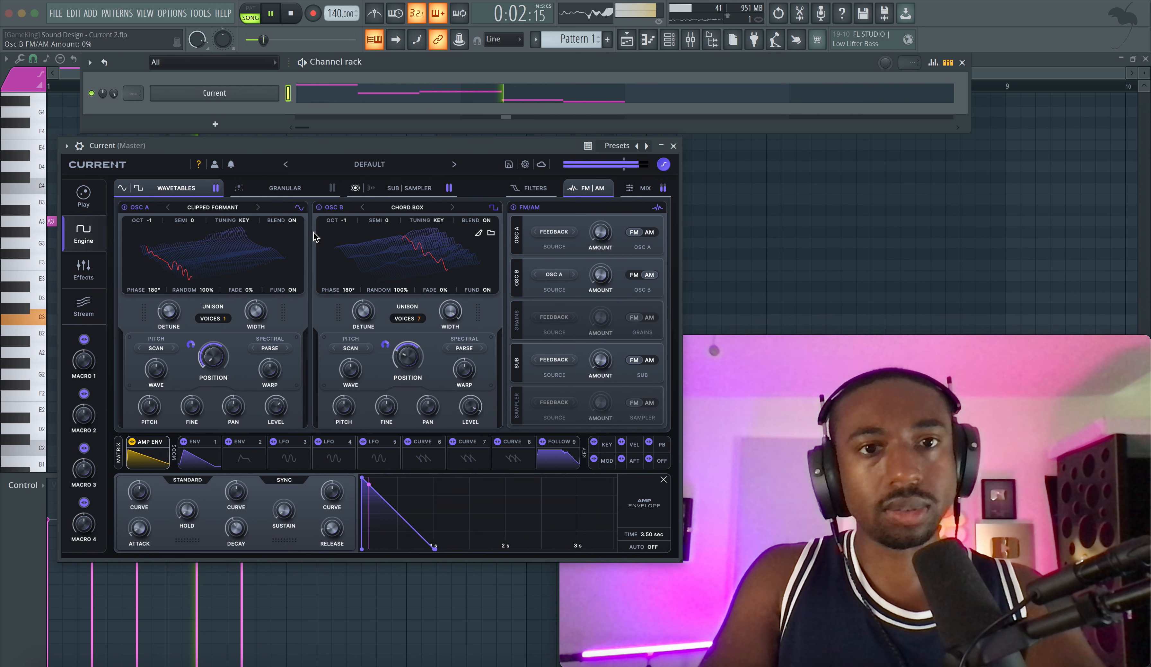
pyautogui.click(84, 269)
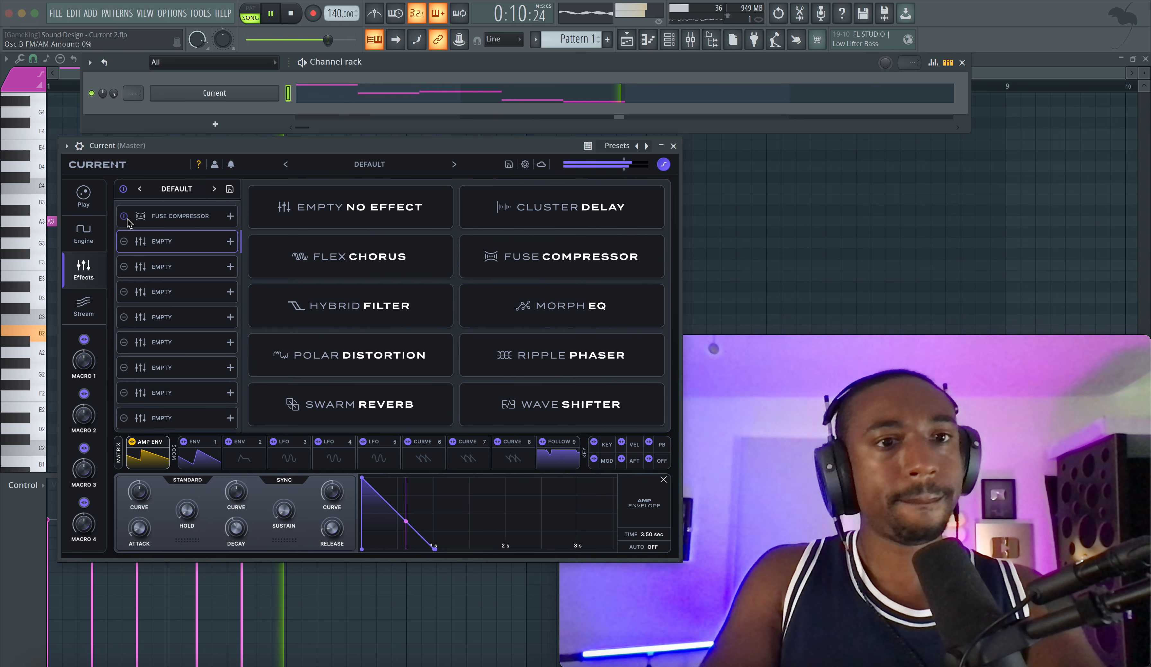
pyautogui.click(100, 224)
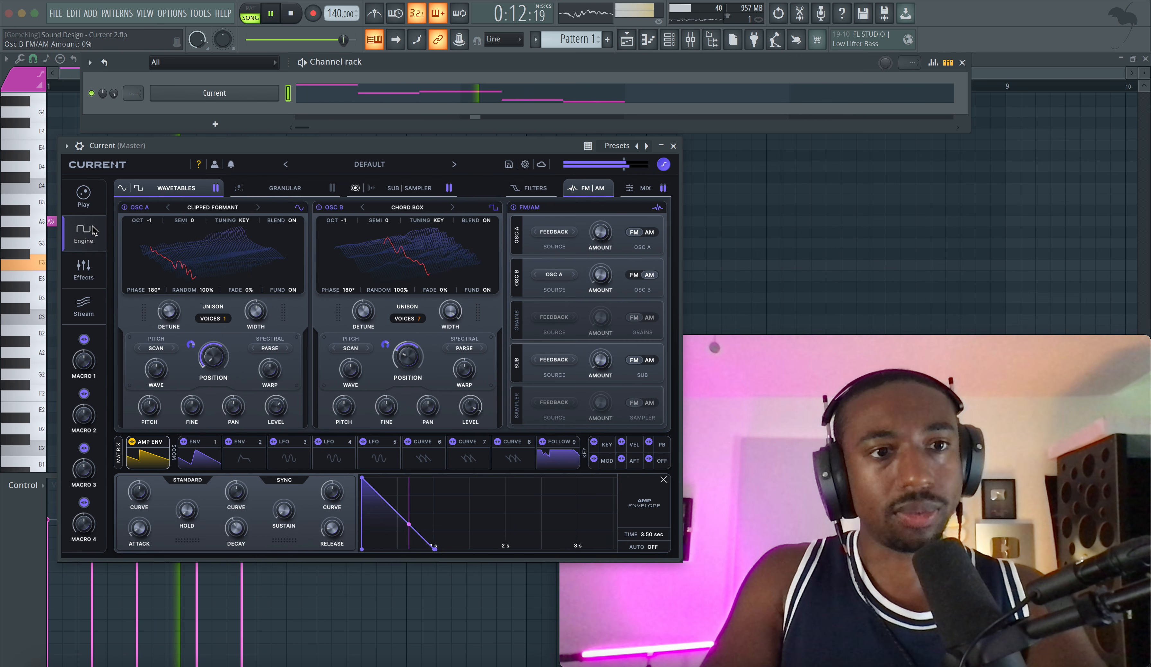
# Step: Close the synth and channel rack windows with playback stopped, and check the buffer length in the audio settings
pyautogui.click(673, 147)
pyautogui.press('space')
pyautogui.press('F6')
pyautogui.click(180, 14)
pyautogui.click(193, 46)
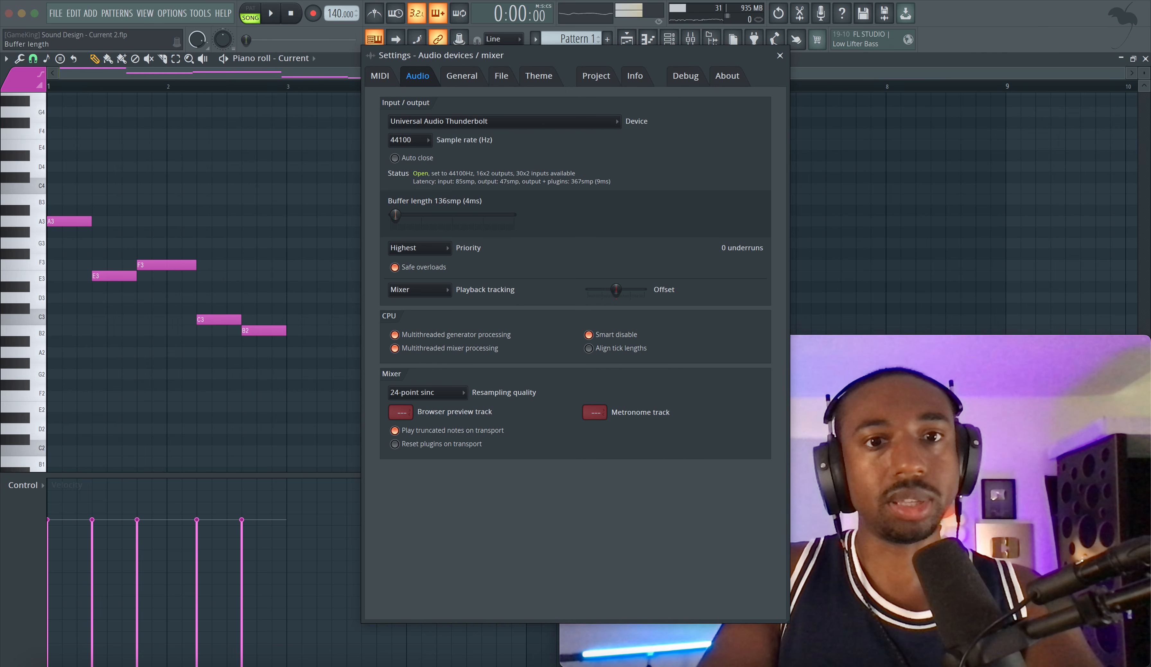
pyautogui.click(782, 58)
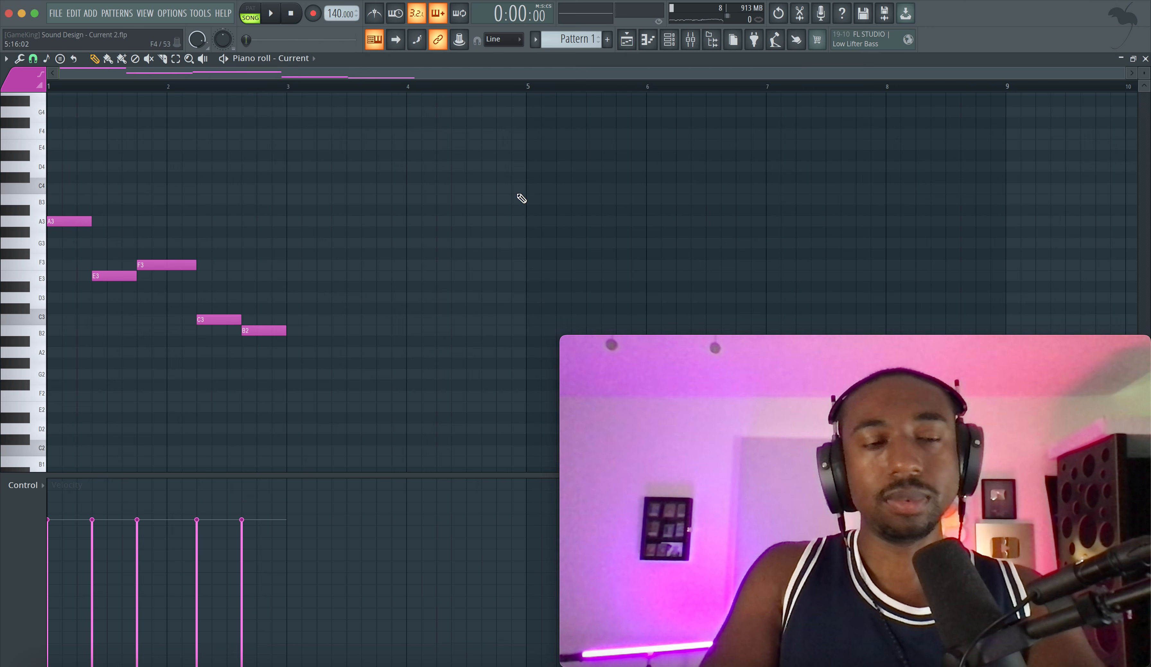
# Step: Delete all notes in the pattern and draw an E3 note two steps long near the start of bar 1
pyautogui.press('super+a')
pyautogui.press('Delete')
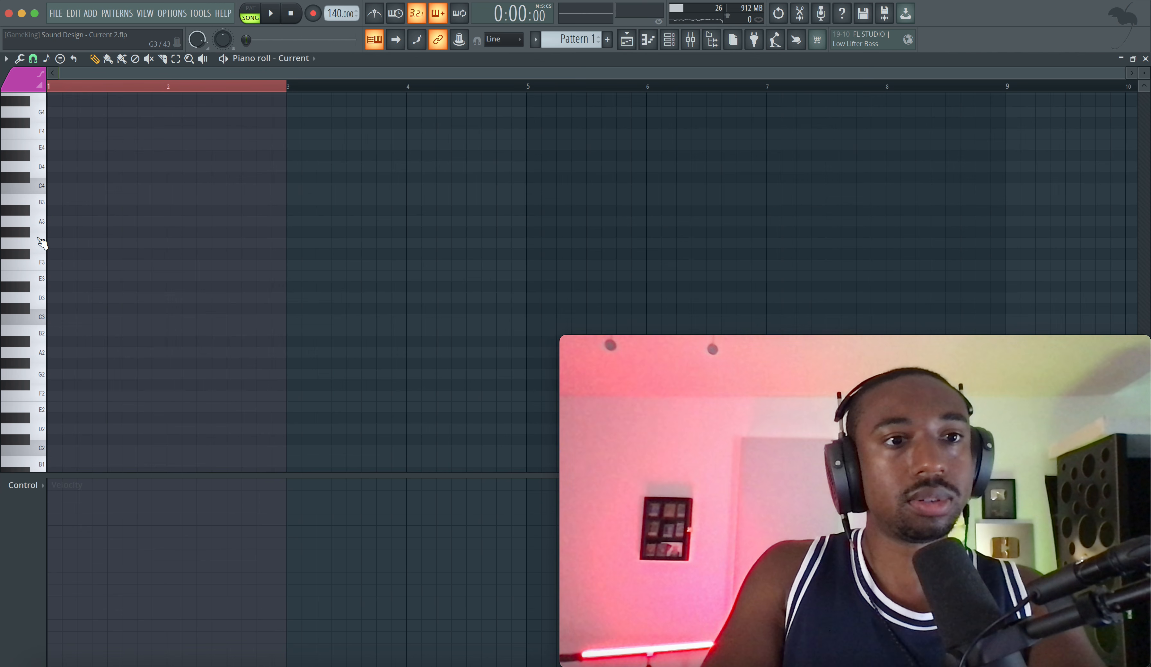
pyautogui.click(36, 261)
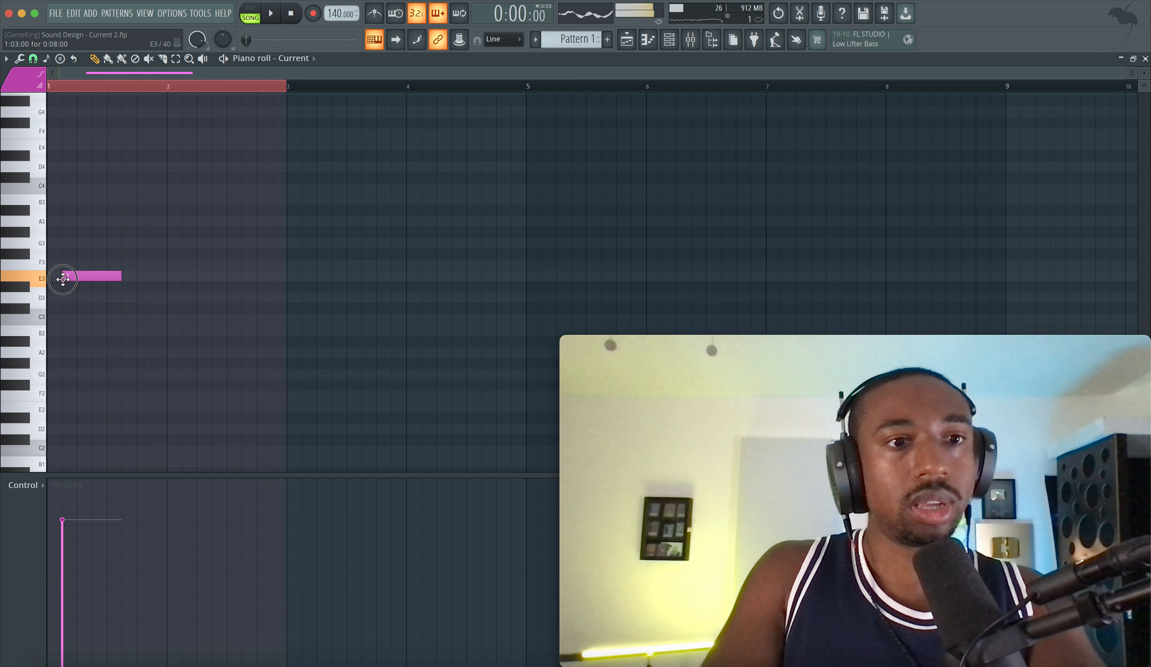
pyautogui.moveTo(115, 278); pyautogui.dragTo(85, 275)
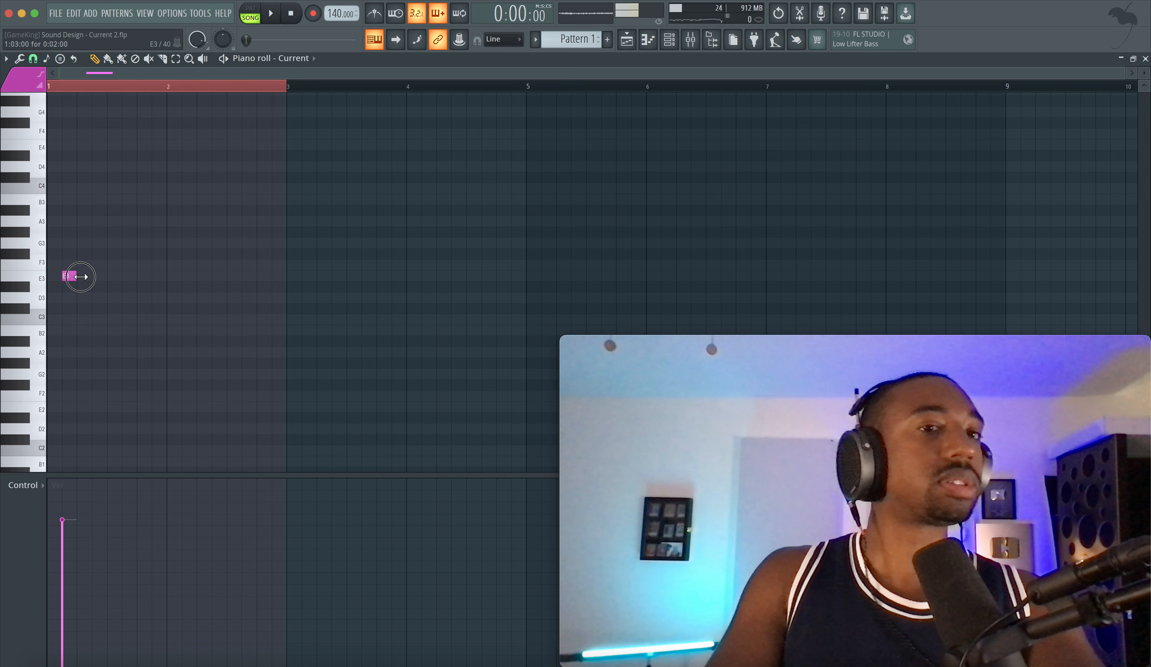
# Step: Set the project tempo to 128 BPM and the piano roll snap to 1/4 beat
pyautogui.press('space')
pyautogui.press('space')
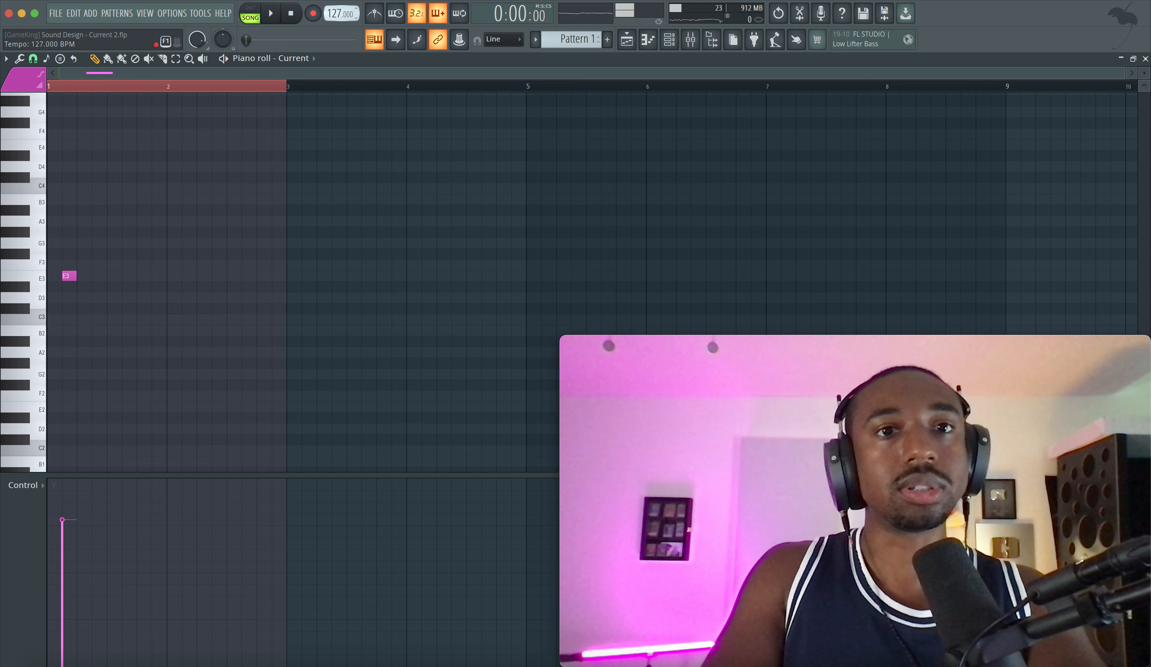
pyautogui.click(33, 59)
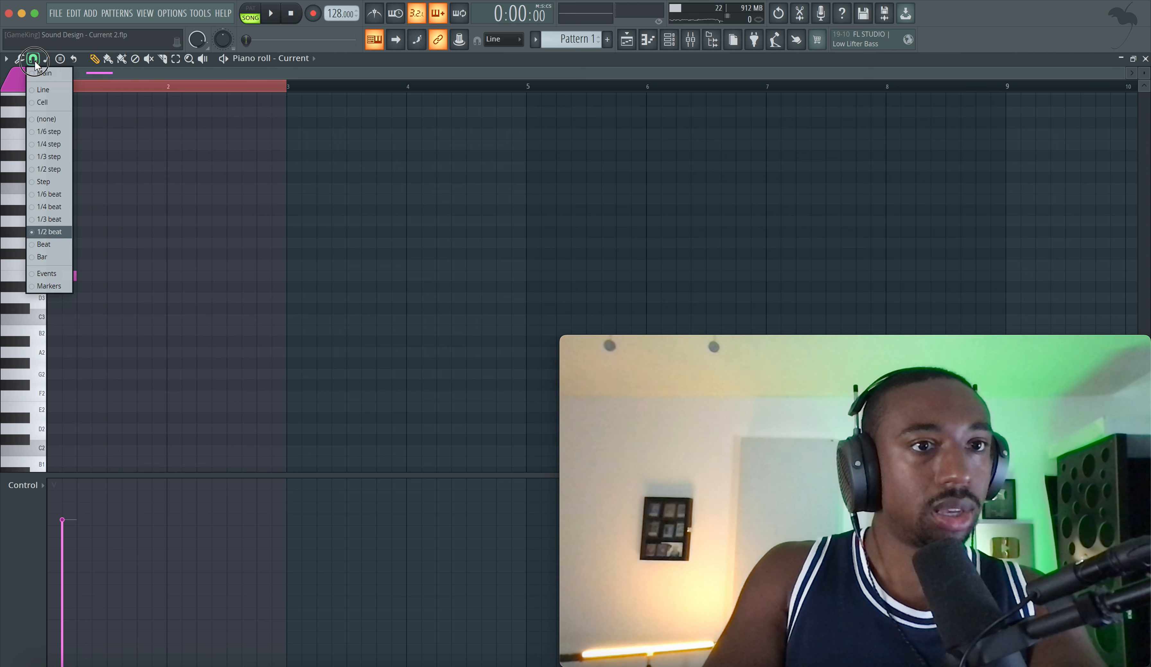
pyautogui.click(50, 210)
# Step: Move the E3 note to step 2 of bar 1 and add a second two-step E3 note at step 5
pyautogui.scroll(2, 89, 308)
pyautogui.click(85, 274)
pyautogui.press('space')
pyautogui.press('space')
pyautogui.click(111, 276)
pyautogui.press('space')
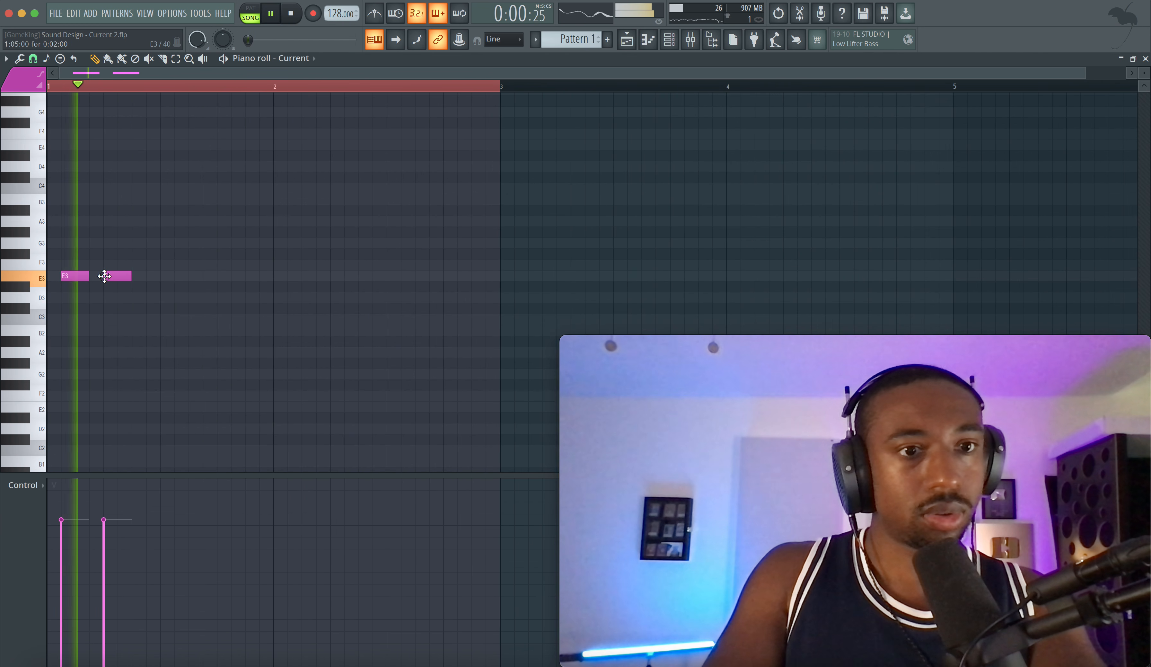
# Step: Add two F3 notes, each two steps long, at steps 9 and 12 of bar 1, checking them with playback
pyautogui.press('space')
pyautogui.click(164, 266)
pyautogui.press('space')
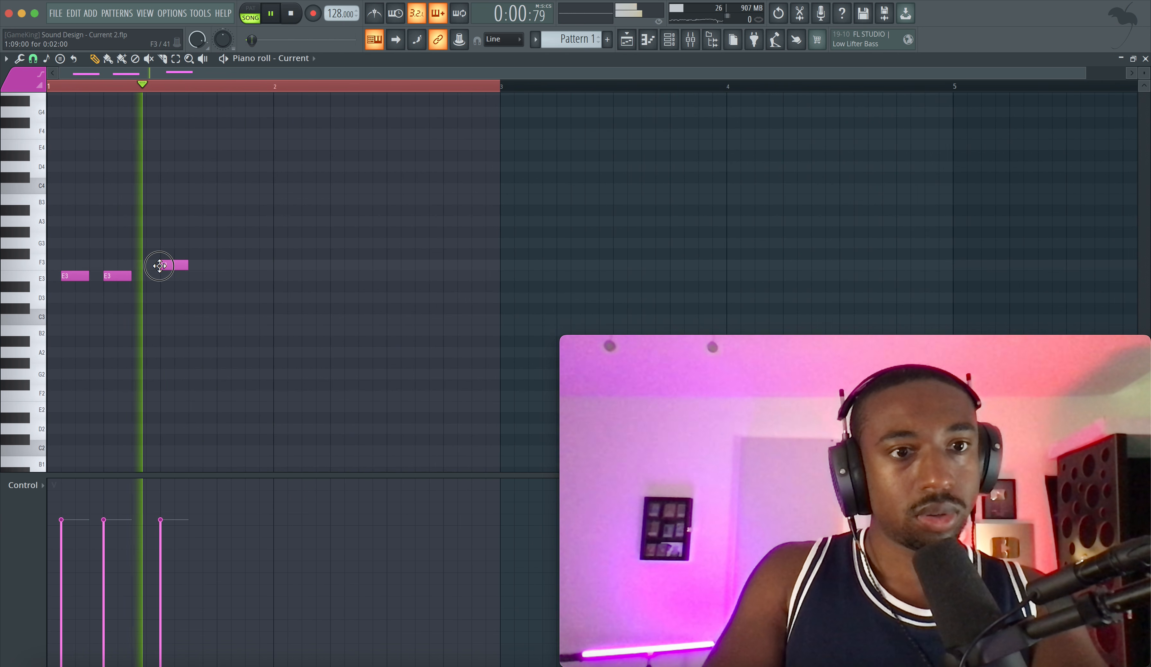
pyautogui.press('space')
pyautogui.click(203, 265)
pyautogui.press('space')
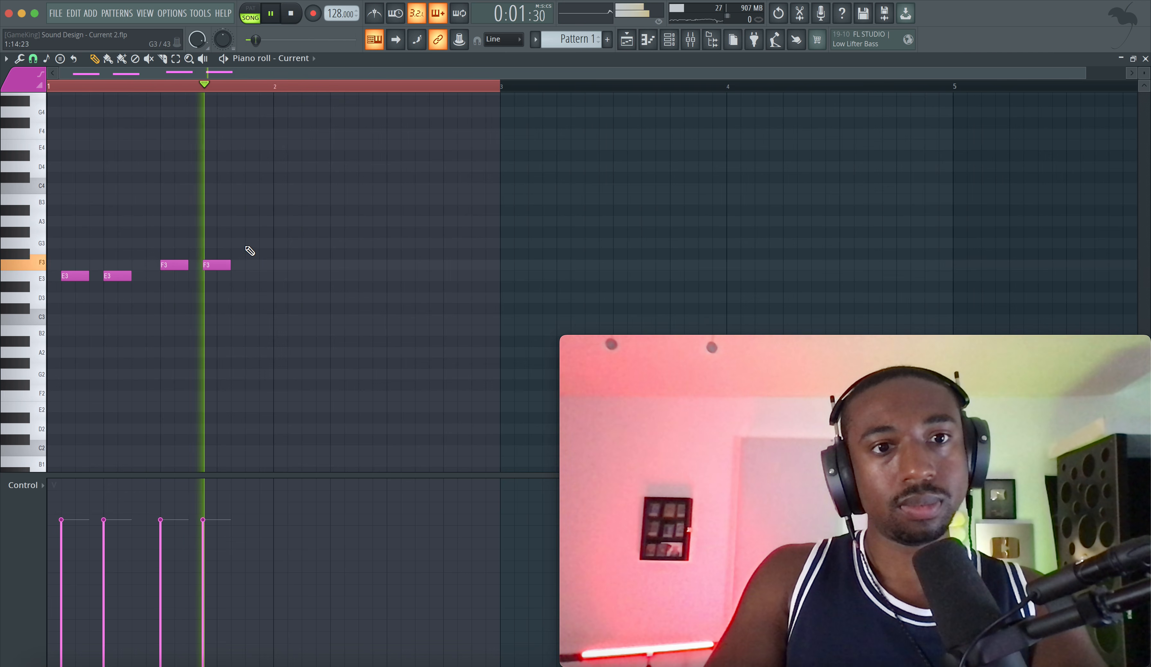
# Step: Add three two-step A3 notes, at step 15 of bar 1 and steps 2 and 5 of bar 2
pyautogui.click(257, 232)
pyautogui.press('space')
pyautogui.press('space')
pyautogui.click(295, 223)
pyautogui.click(336, 222)
pyautogui.press('space')
# Step: Complete bar 2 with two-step A#3, F3 and E3 notes at steps 9, 12 and 15, and play the melody
pyautogui.moveTo(388, 203); pyautogui.dragTo(428, 270)
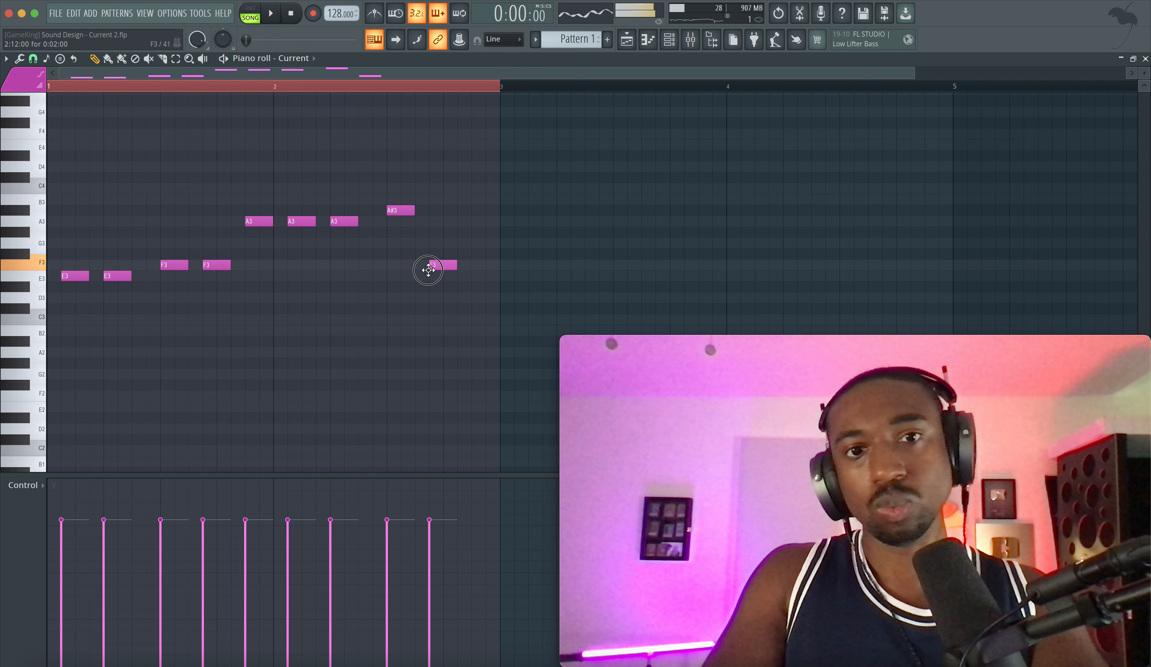
pyautogui.click(479, 276)
pyautogui.press('space')
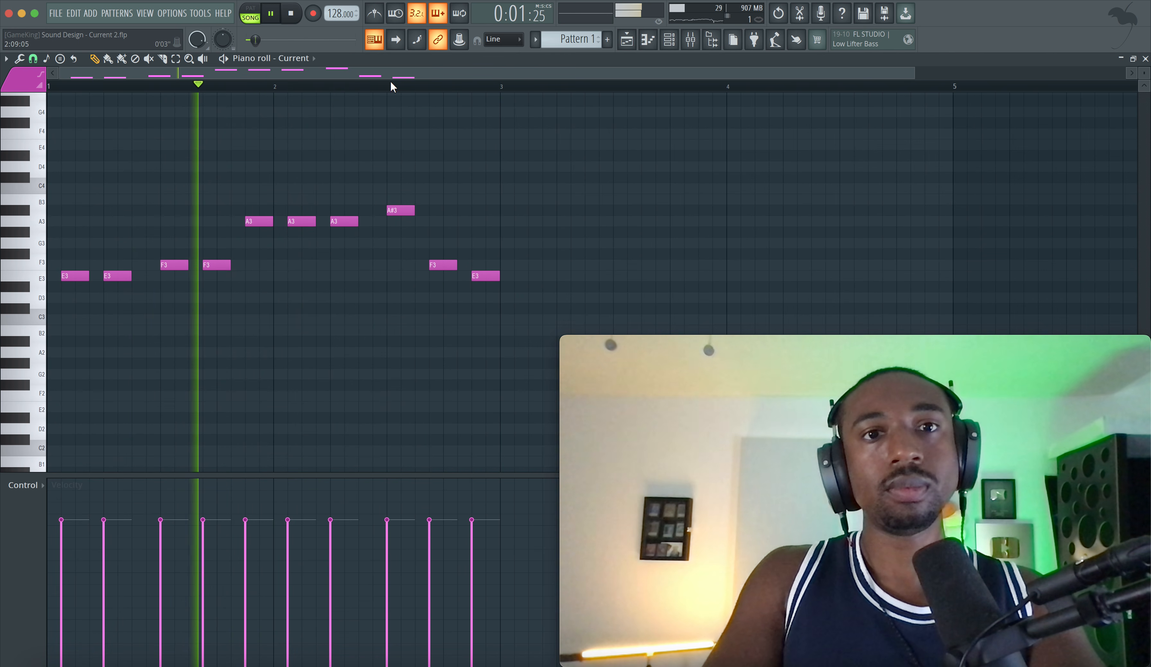
# Step: Reopen the Current synth and bend the amp envelope's decay segment into a steeper concave curve
pyautogui.click(670, 40)
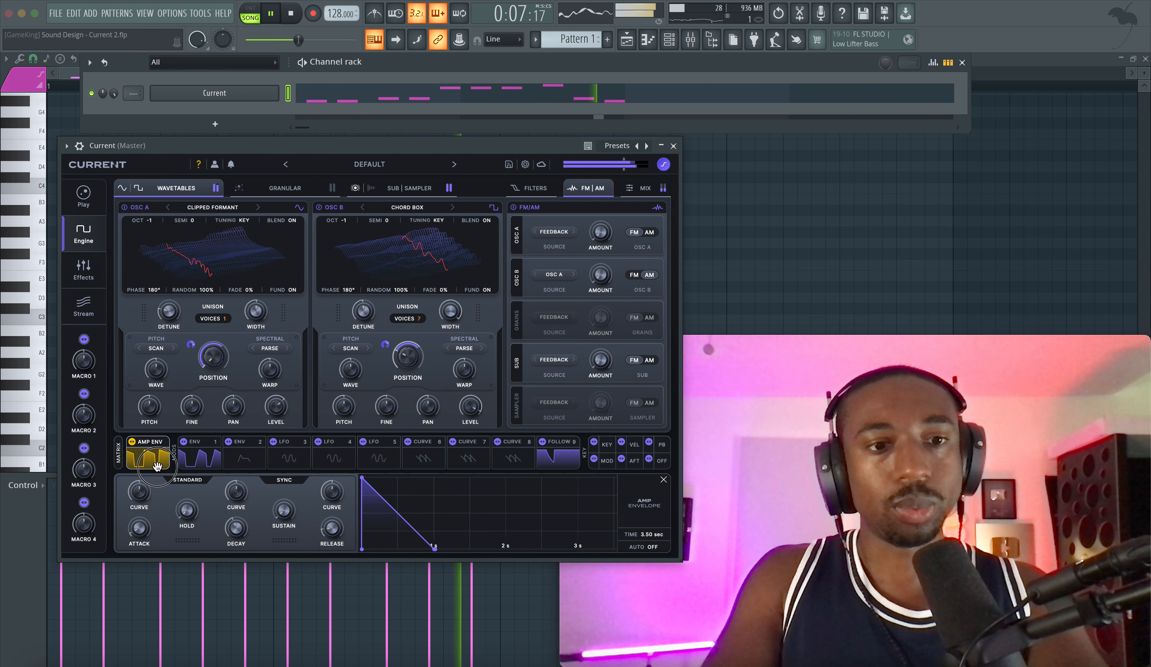
pyautogui.click(198, 460)
pyautogui.click(153, 459)
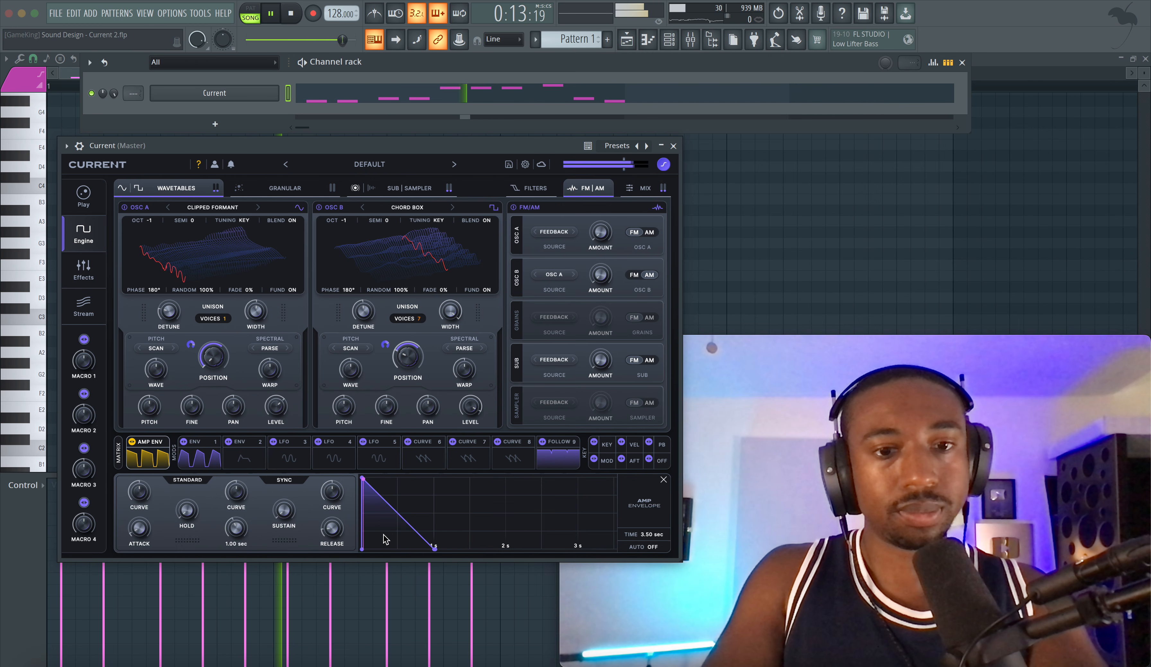
pyautogui.moveTo(397, 514); pyautogui.dragTo(397, 526)
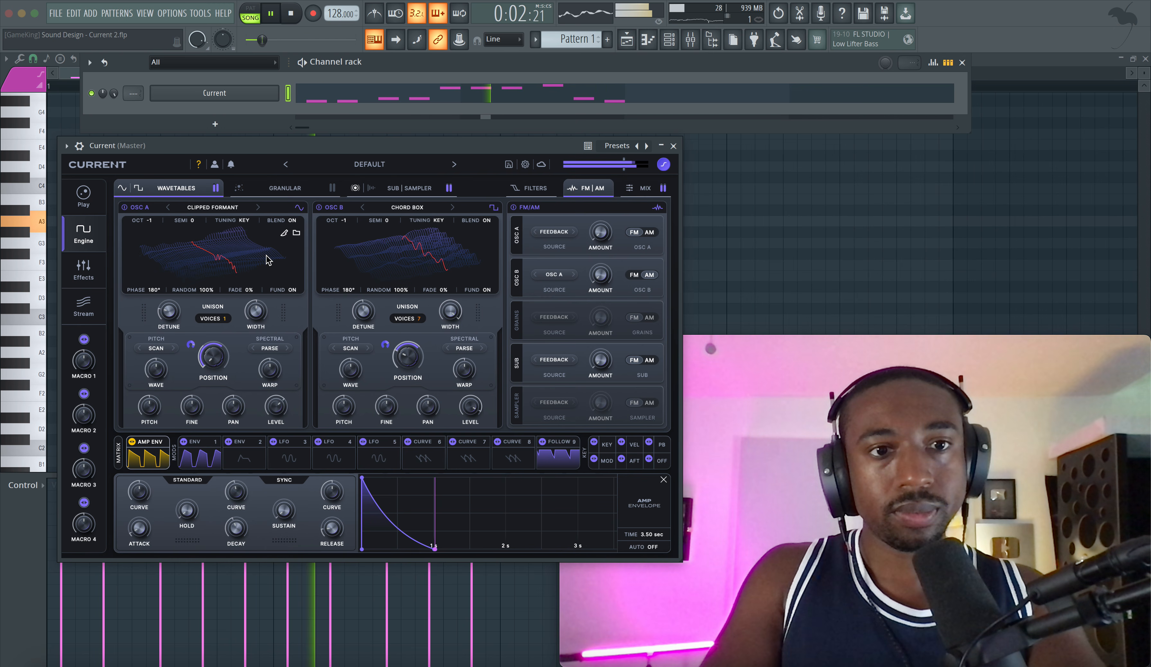
# Step: Set Env 1's attack to 0.00 ms and its decay to 525 ms
pyautogui.click(199, 454)
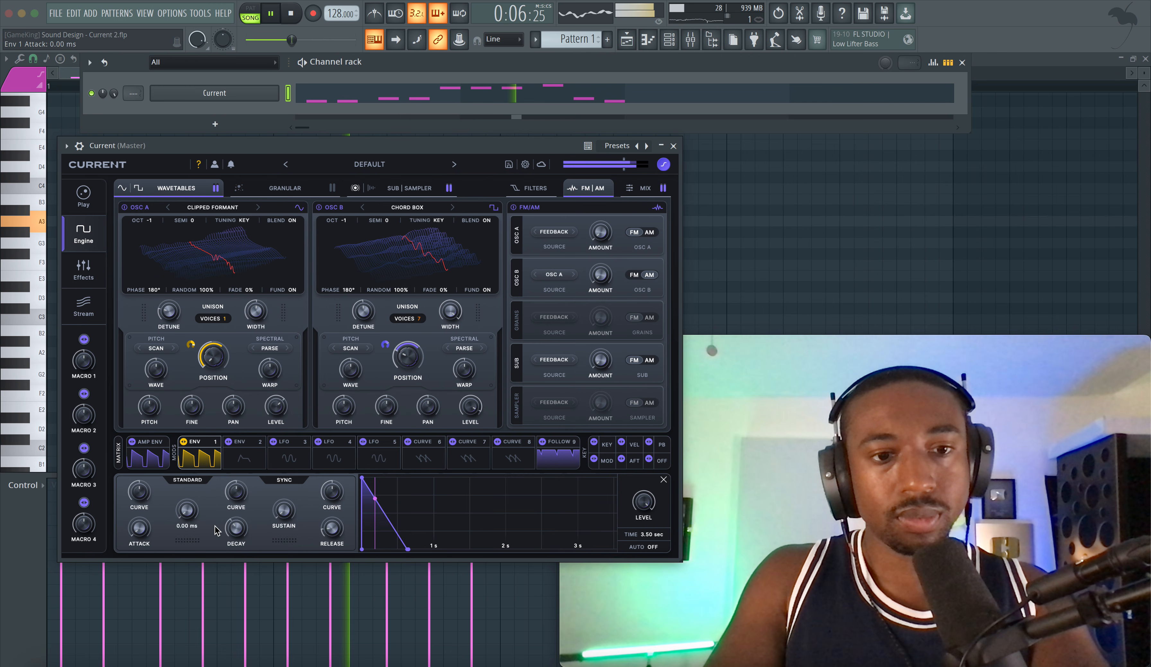
pyautogui.moveTo(235, 532); pyautogui.dragTo(230, 532)
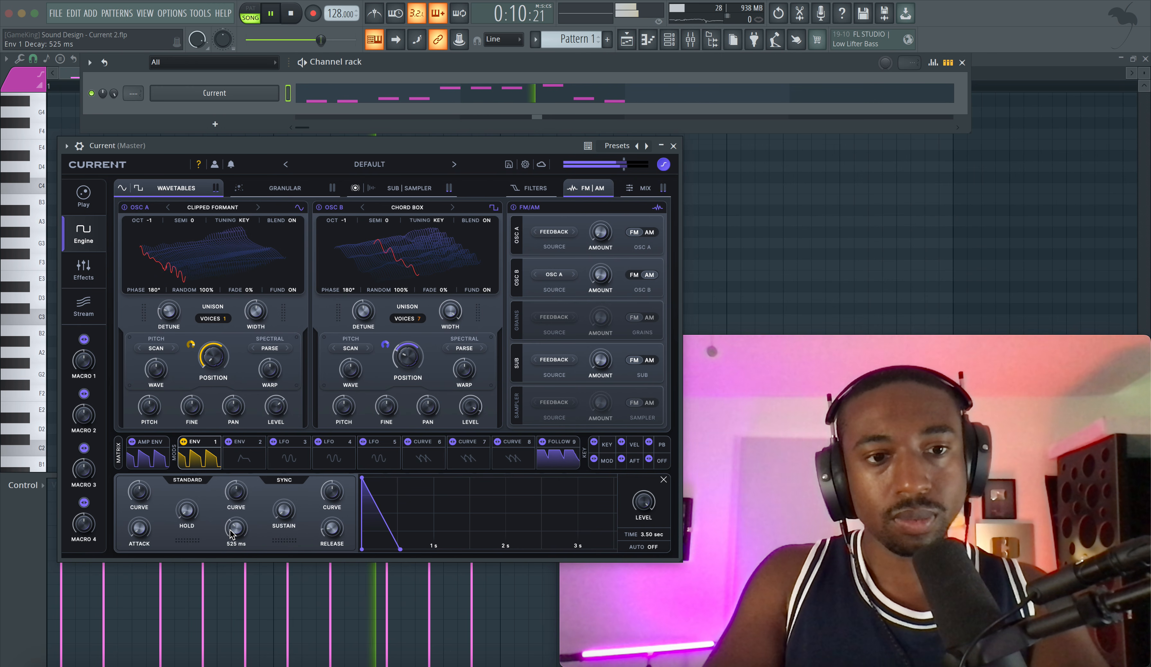
# Step: Lower Filter 2's cutoff during playback and close the synth window
pyautogui.click(149, 446)
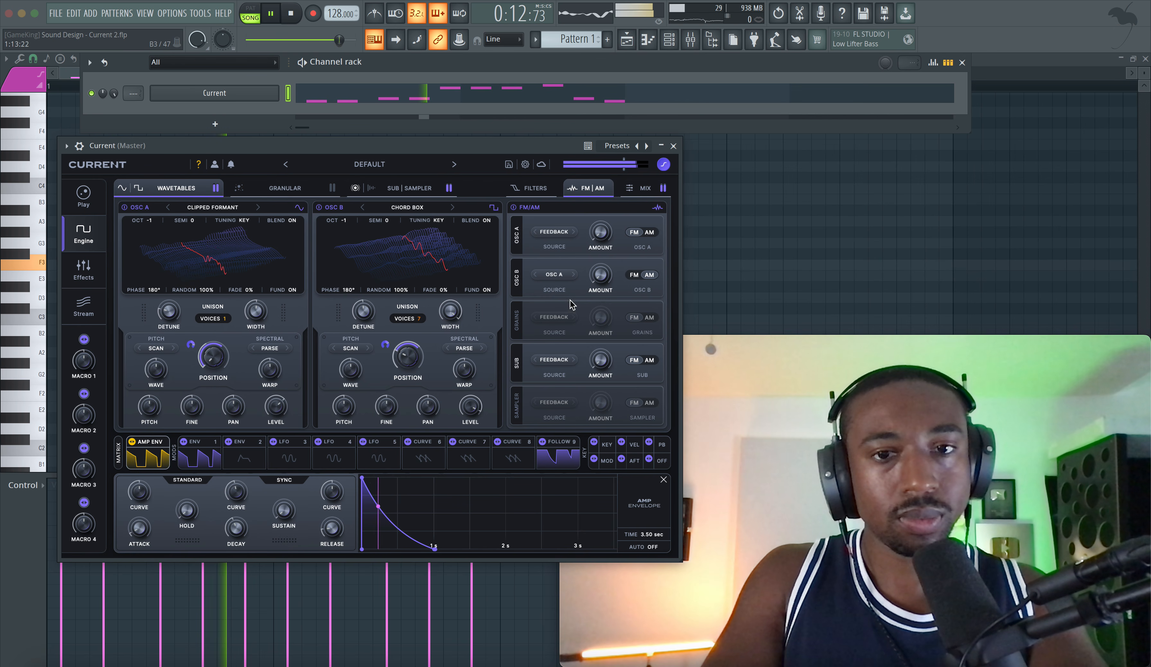
pyautogui.click(534, 189)
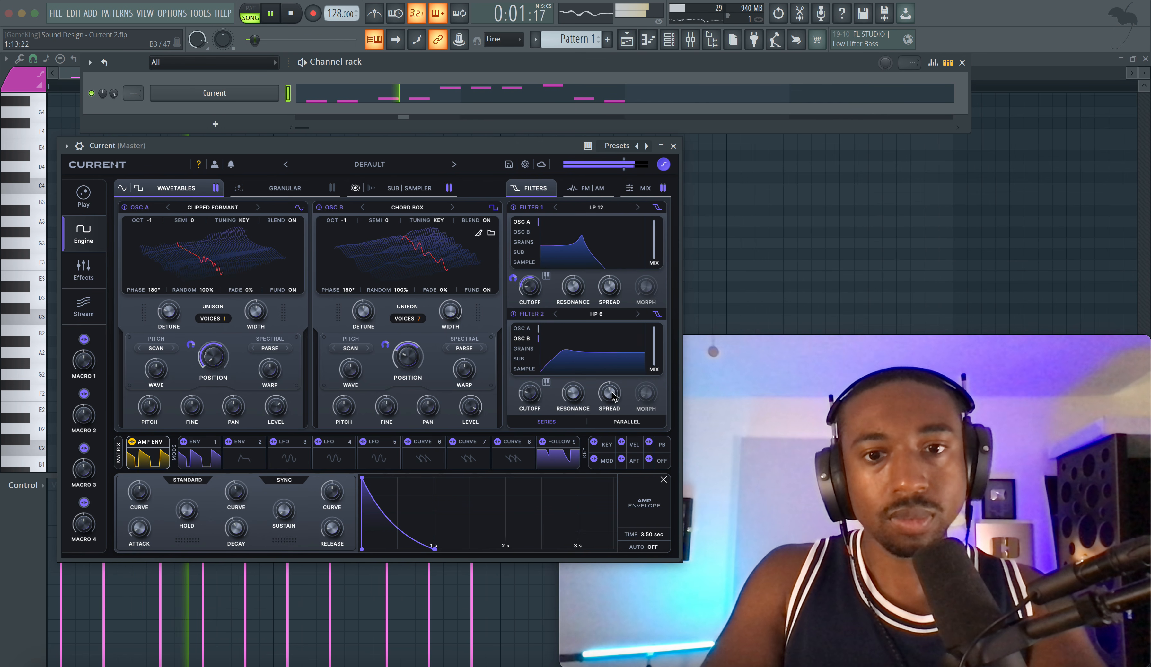
pyautogui.moveTo(532, 398); pyautogui.dragTo(534, 416)
pyautogui.click(674, 146)
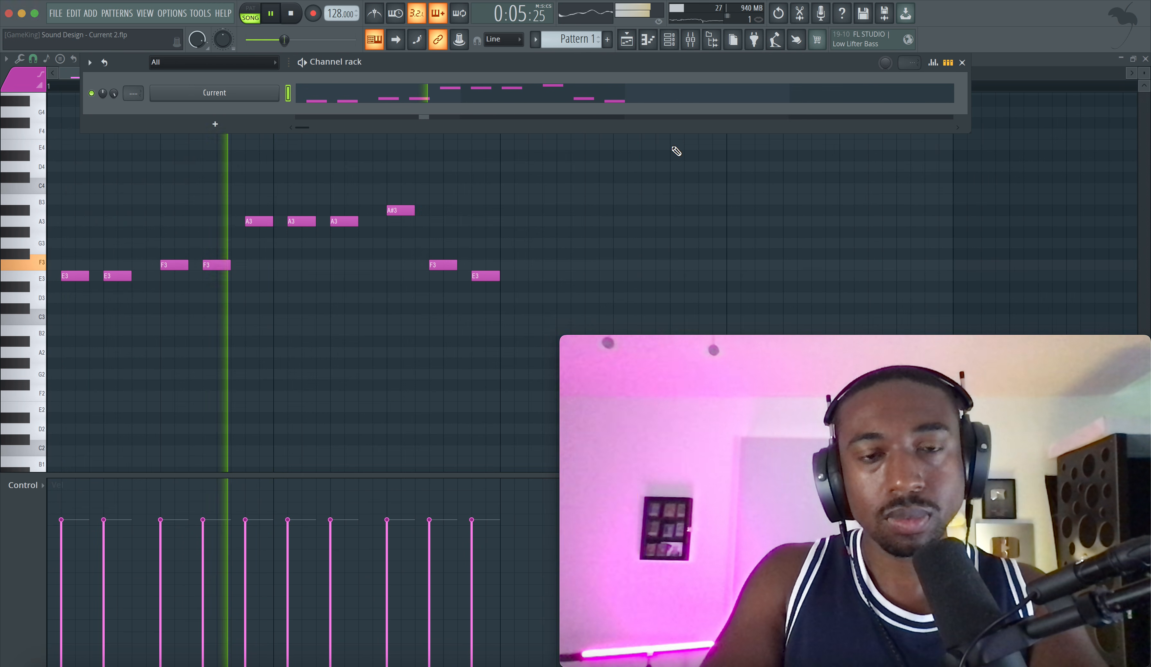
# Step: Move the second E3 note in bar 1 down to D3 in the piano roll and replay the melody
pyautogui.click(242, 279)
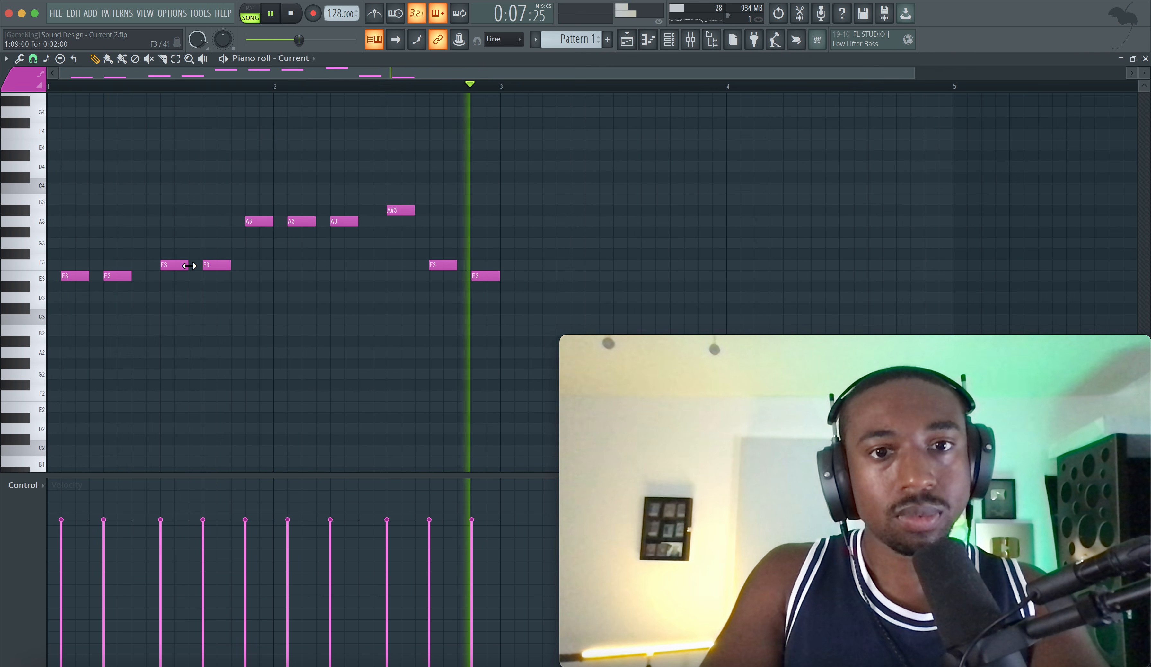
pyautogui.press('space')
pyautogui.moveTo(114, 279); pyautogui.dragTo(114, 295)
pyautogui.press('space')
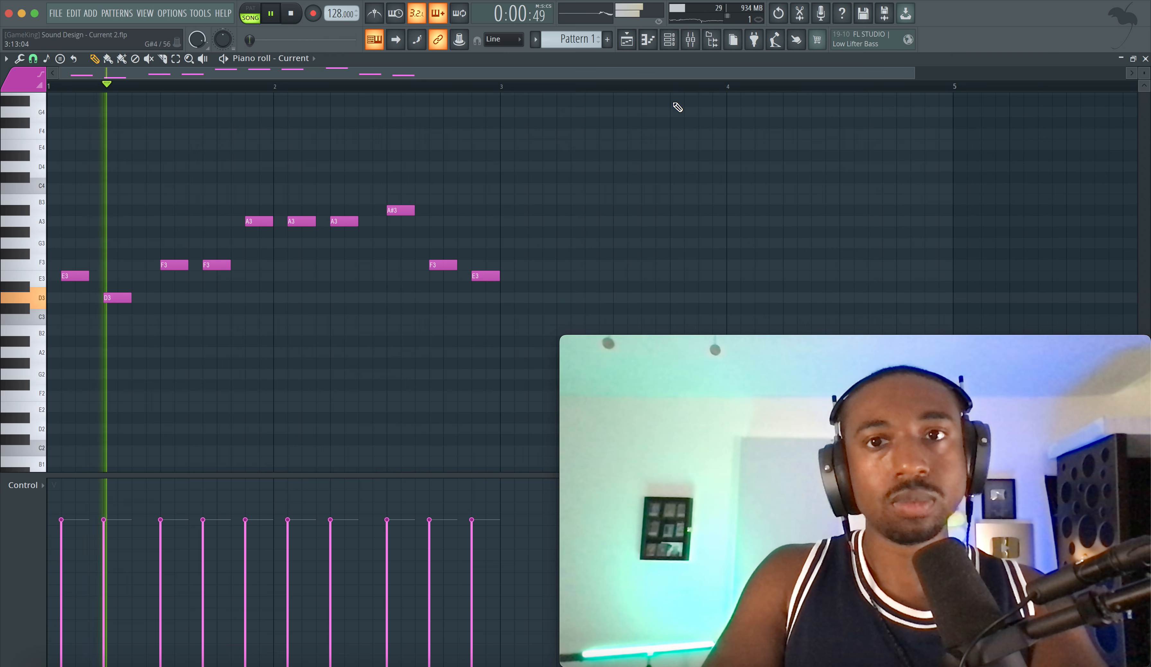
pyautogui.press('space')
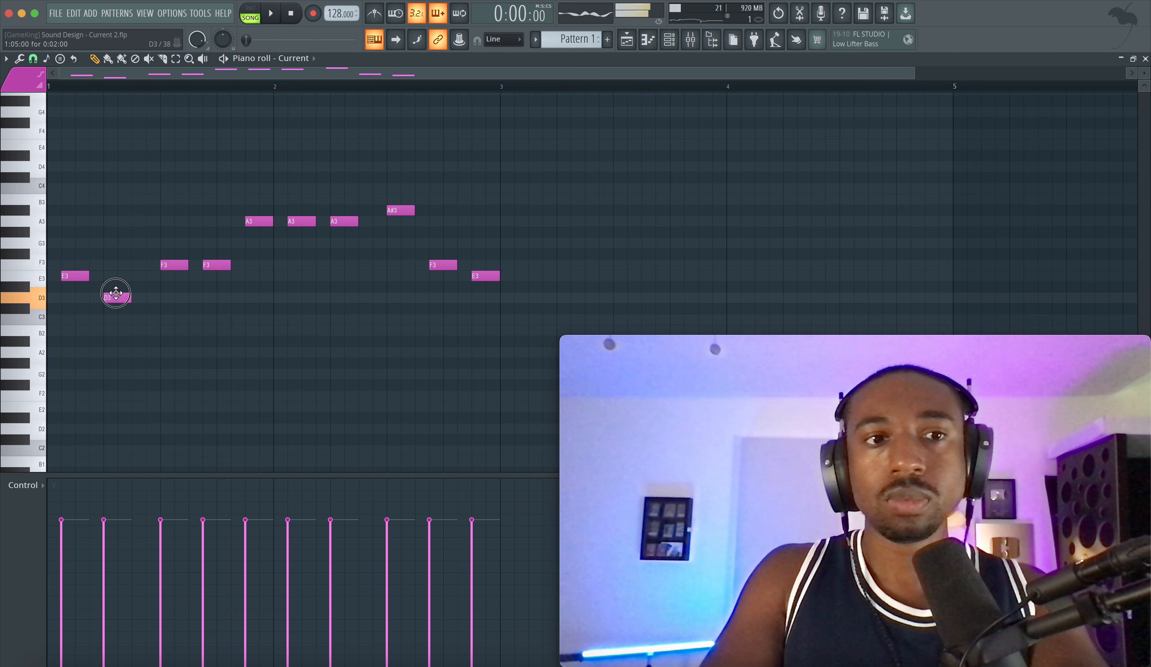
pyautogui.press('space')
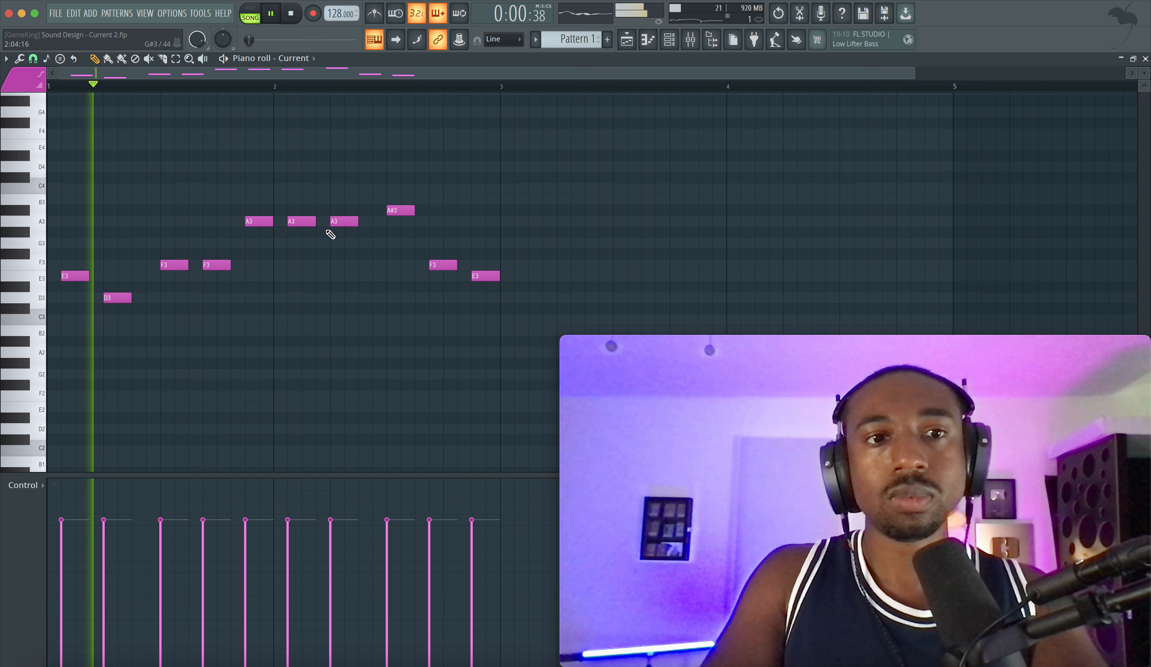
# Step: Reopen the Current synth from the channel rack and add Swarm Reverb in the second effects slot
pyautogui.click(669, 43)
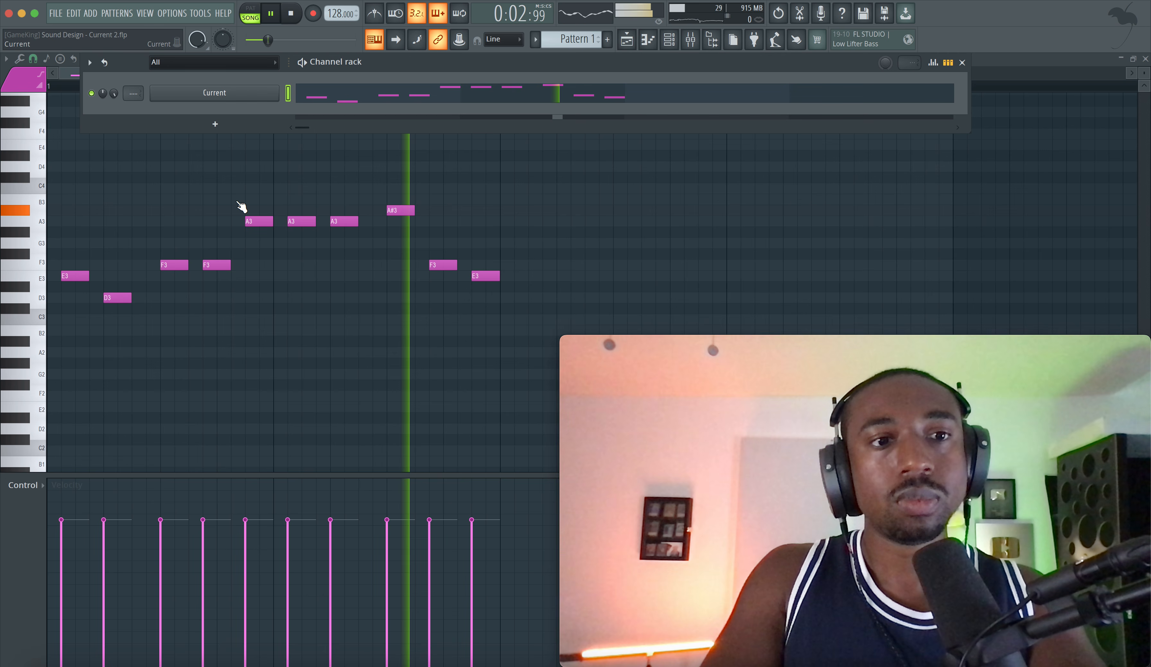
pyautogui.click(214, 92)
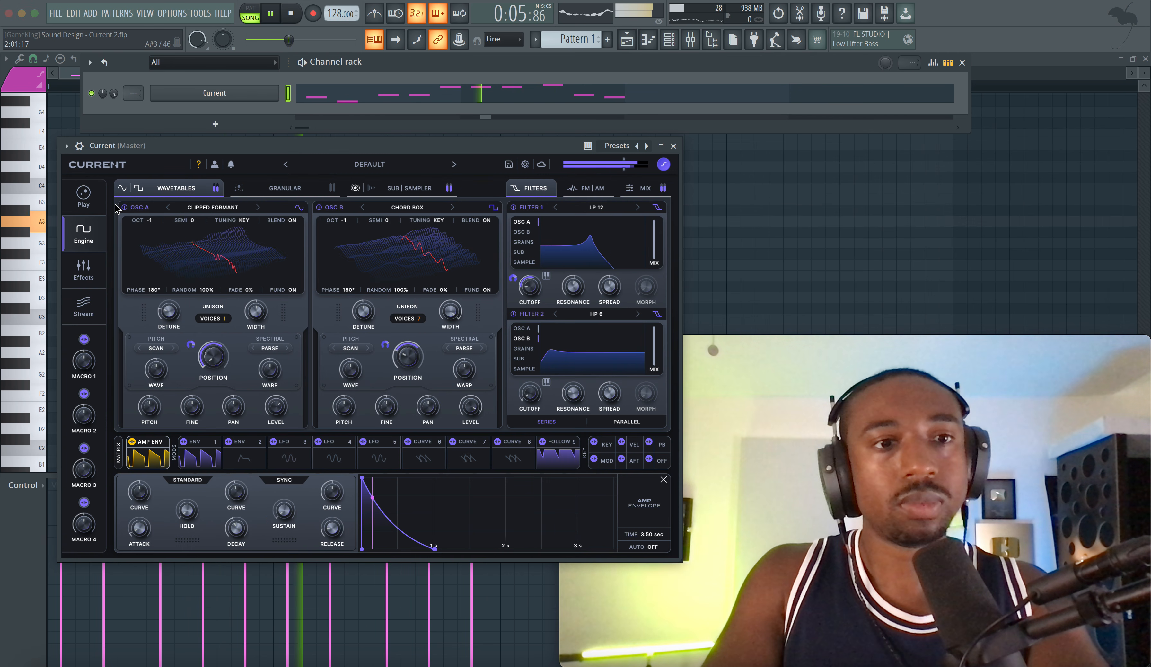
pyautogui.press('space')
pyautogui.click(84, 270)
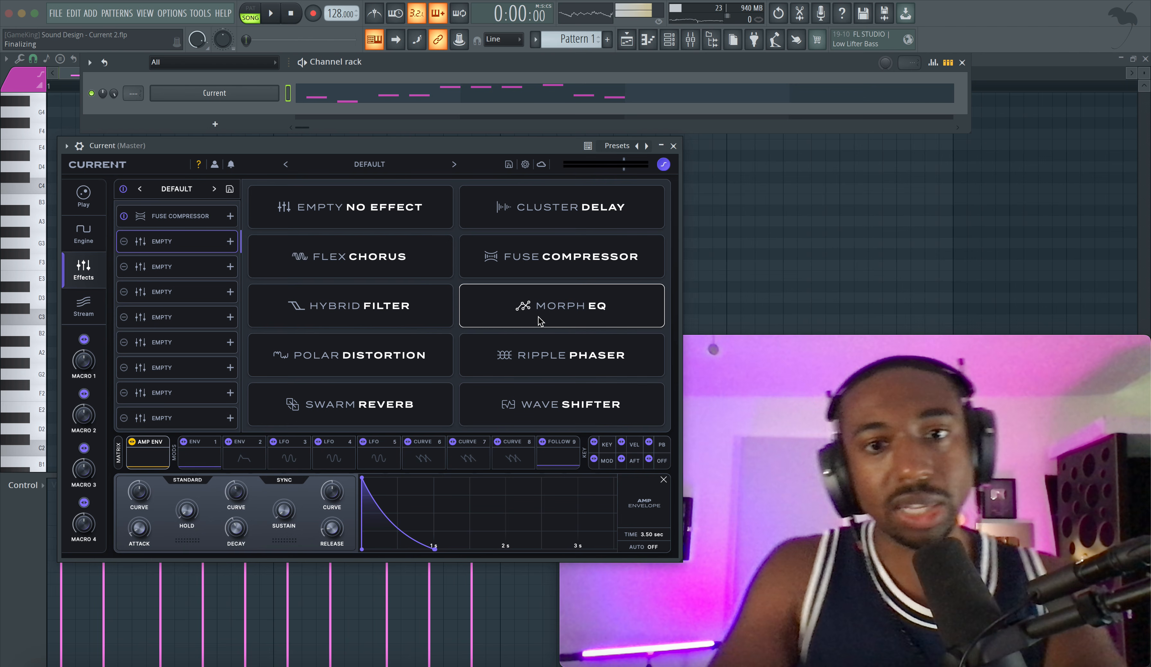
pyautogui.click(390, 408)
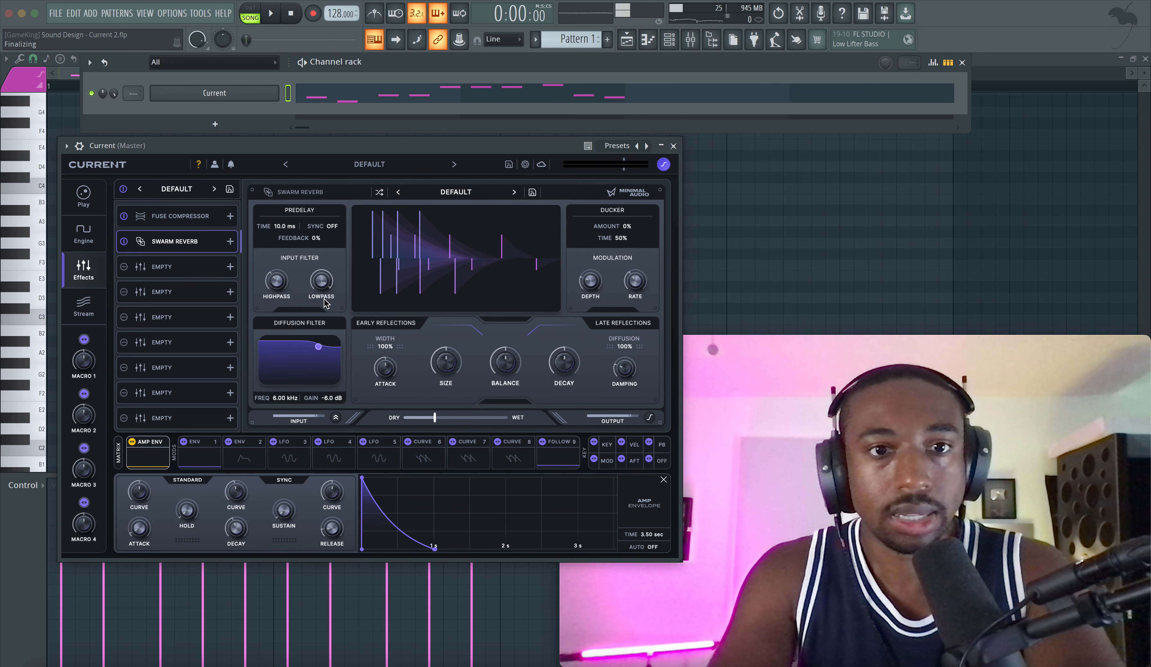
# Step: Set the Swarm Reverb's size to 7%, its decay to 13% and its input high-pass to 637 Hz
pyautogui.press('space')
pyautogui.press('space')
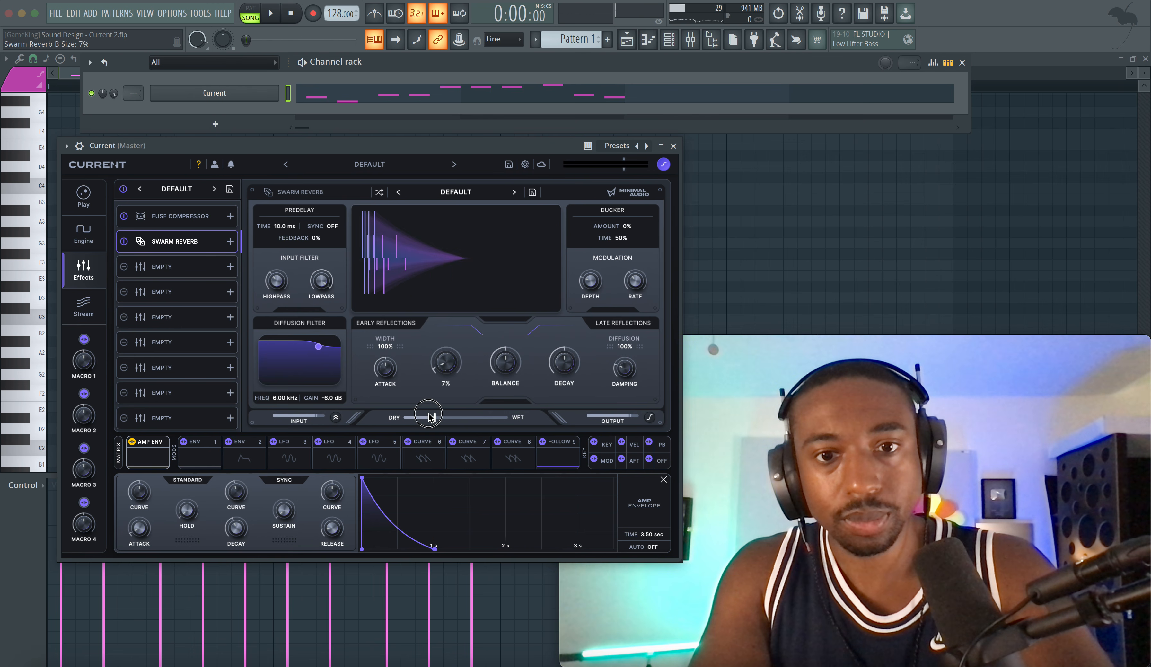
pyautogui.moveTo(564, 362)
pyautogui.mouseDown()
pyautogui.moveTo(554, 387)
pyautogui.moveTo(563, 373)
pyautogui.mouseUp()
pyautogui.press('space')
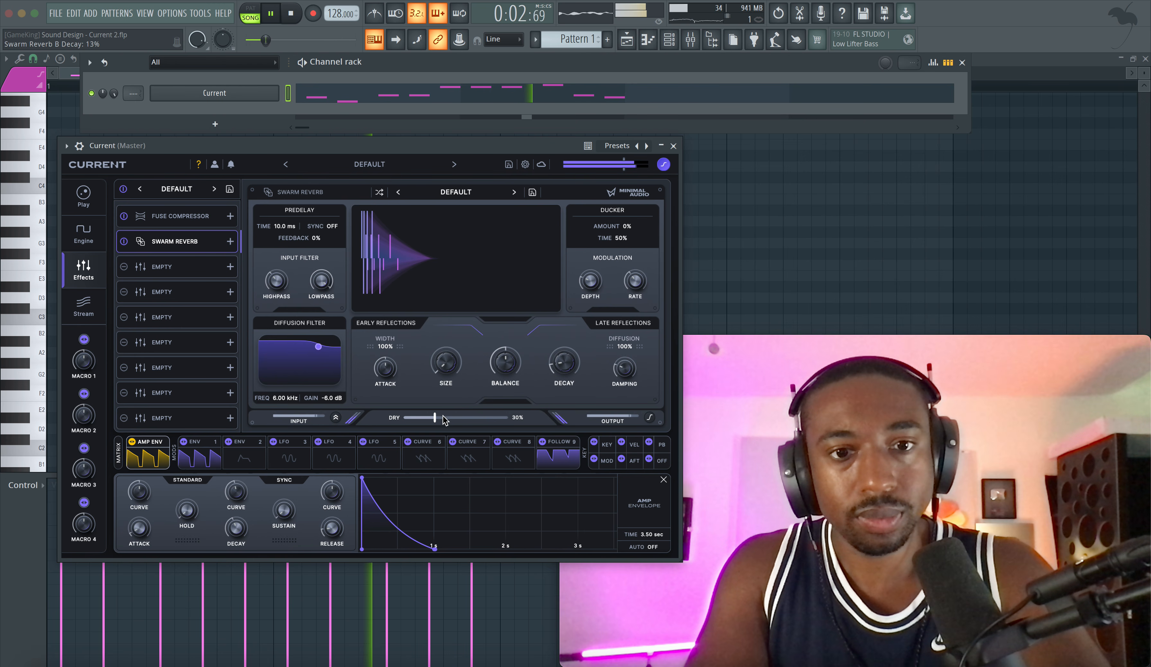
pyautogui.press('space')
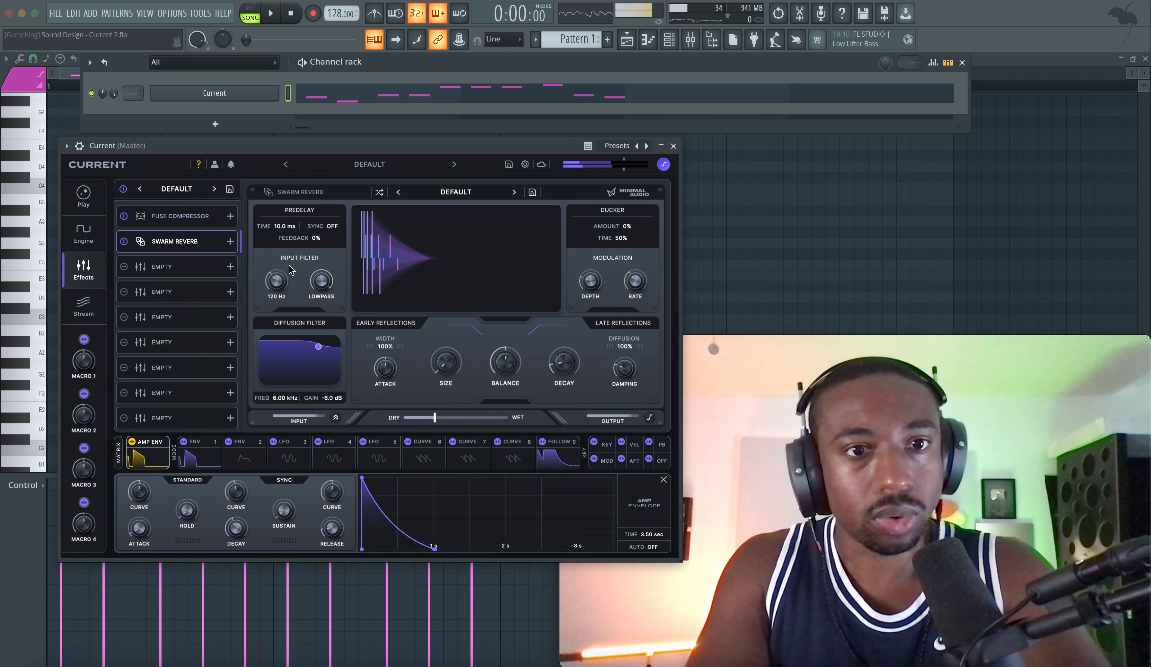
pyautogui.press('space')
pyautogui.moveTo(291, 301); pyautogui.dragTo(277, 251)
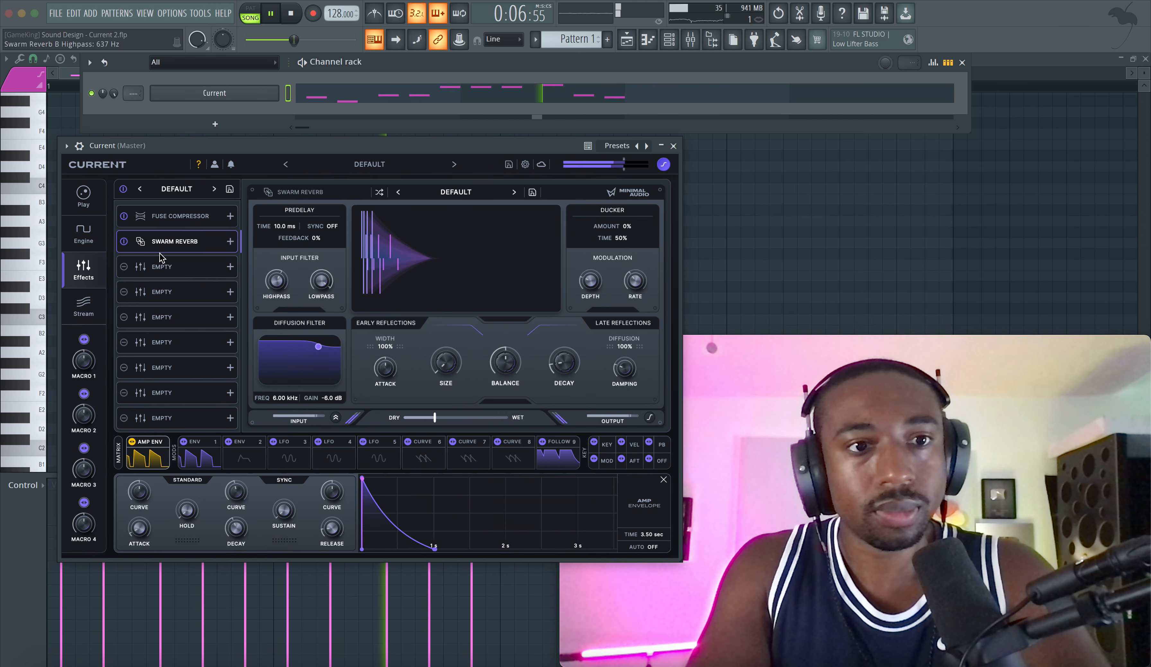
# Step: Audition the Classic OTT preset on the Fuse Compressor, and switch to the Dark Pump preset
pyautogui.click(179, 216)
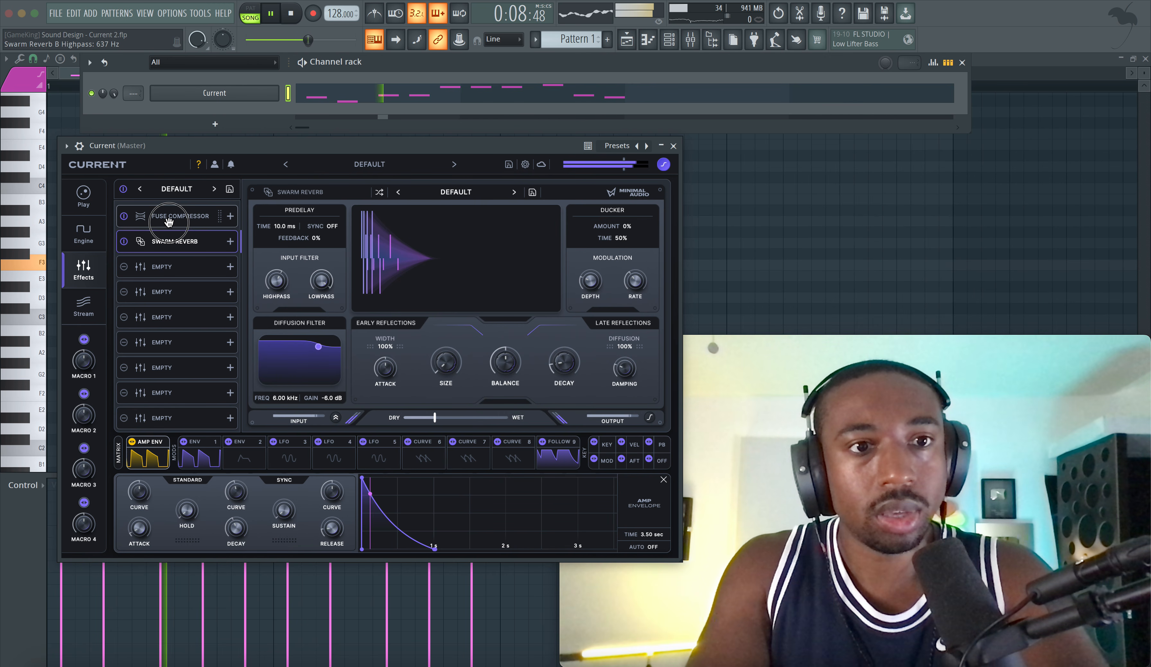
pyautogui.click(486, 194)
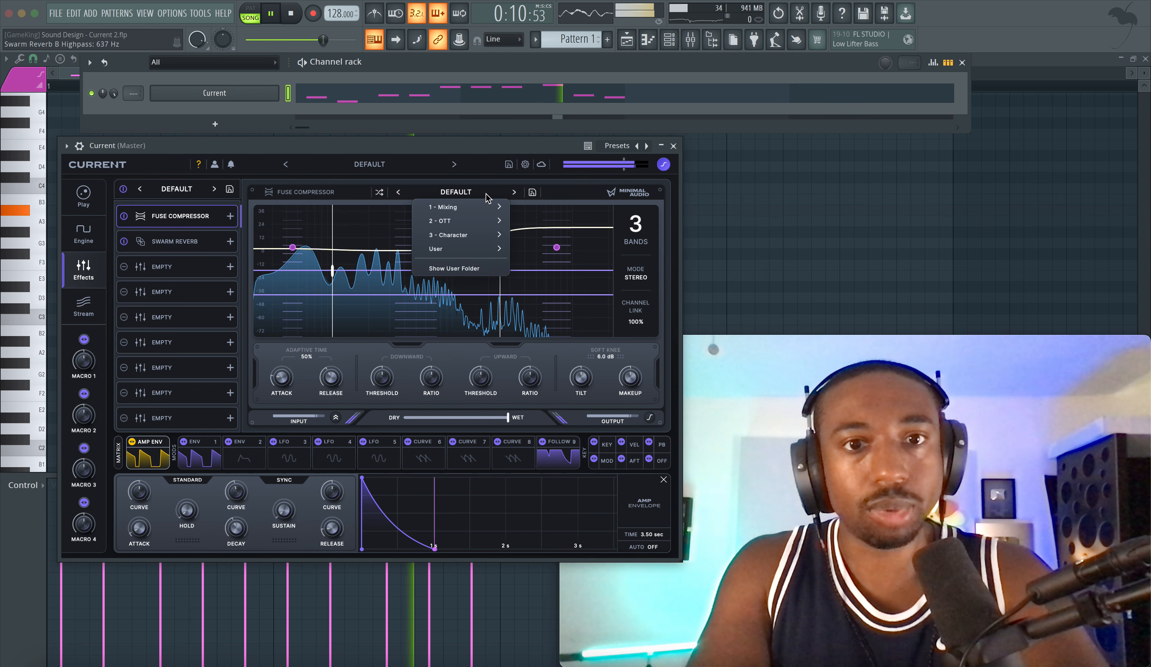
pyautogui.moveTo(468, 220)
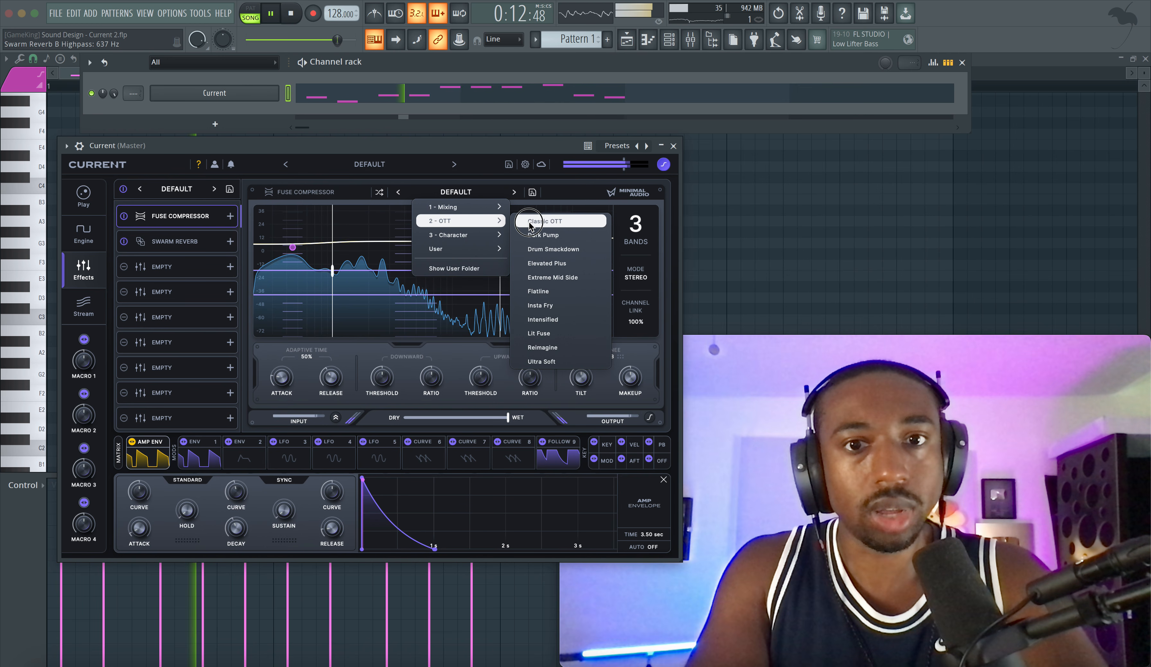
pyautogui.click(538, 221)
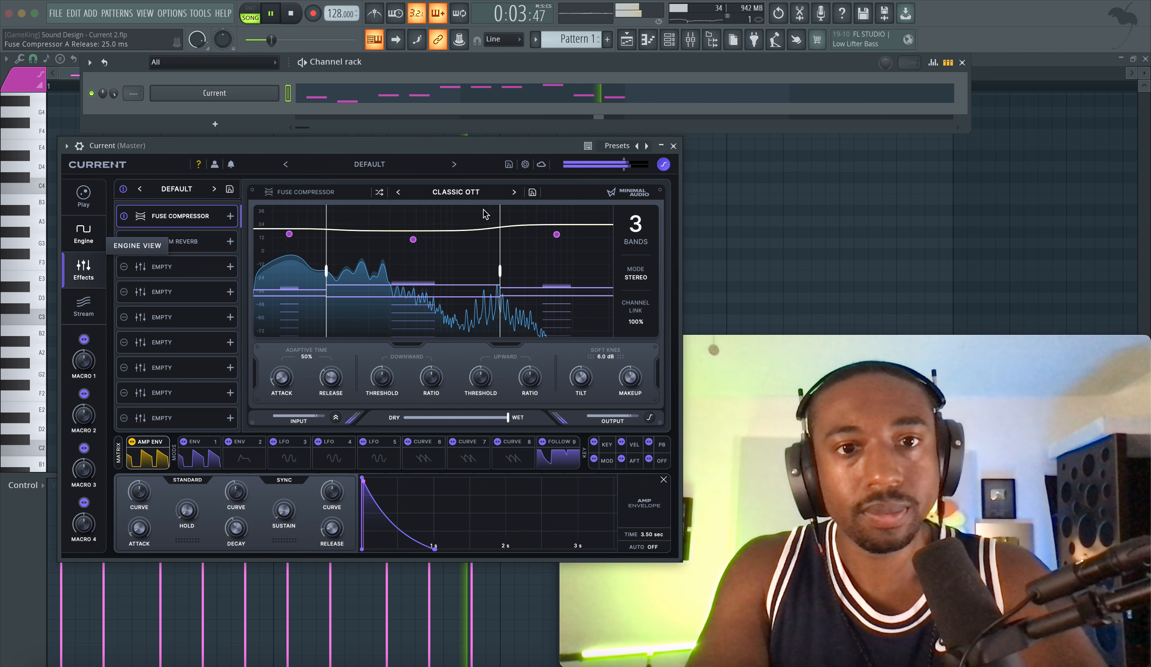
pyautogui.click(664, 165)
pyautogui.click(664, 165)
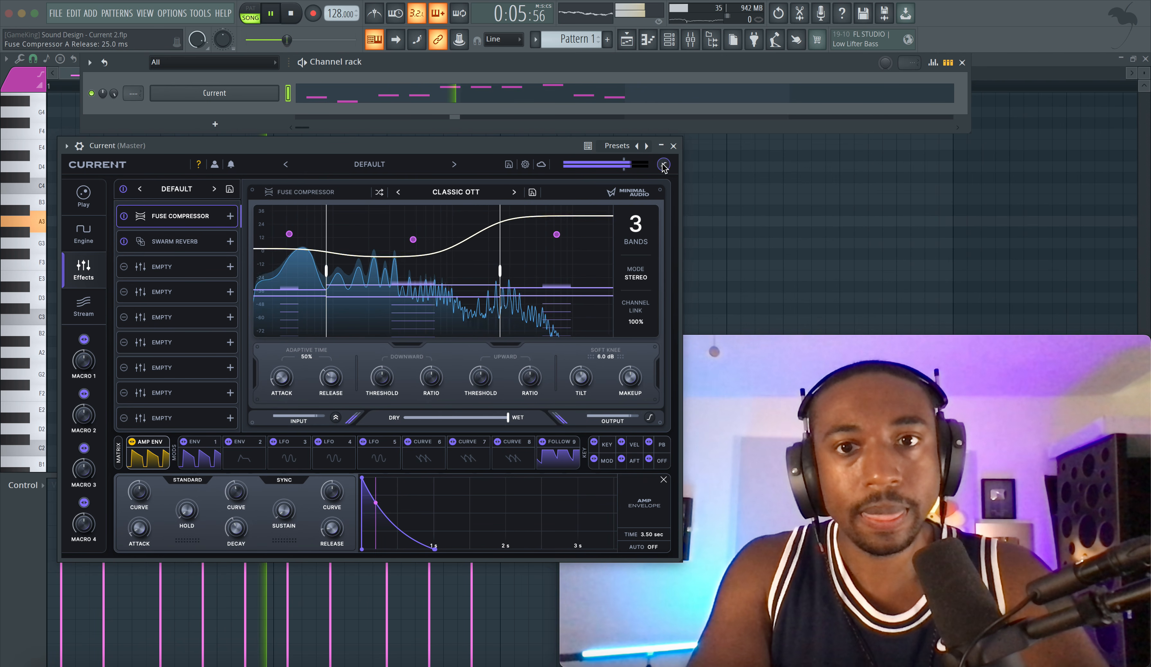
pyautogui.click(513, 192)
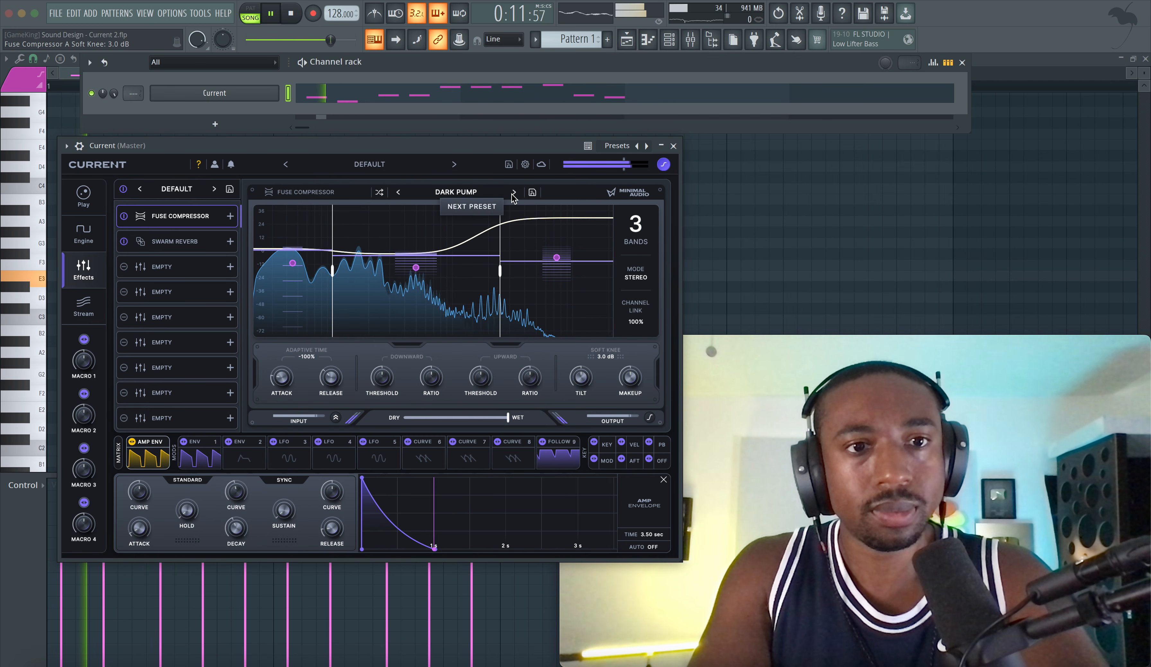
# Step: Return to the engine view and set Env 1's attack to 16.8 ms
pyautogui.click(84, 234)
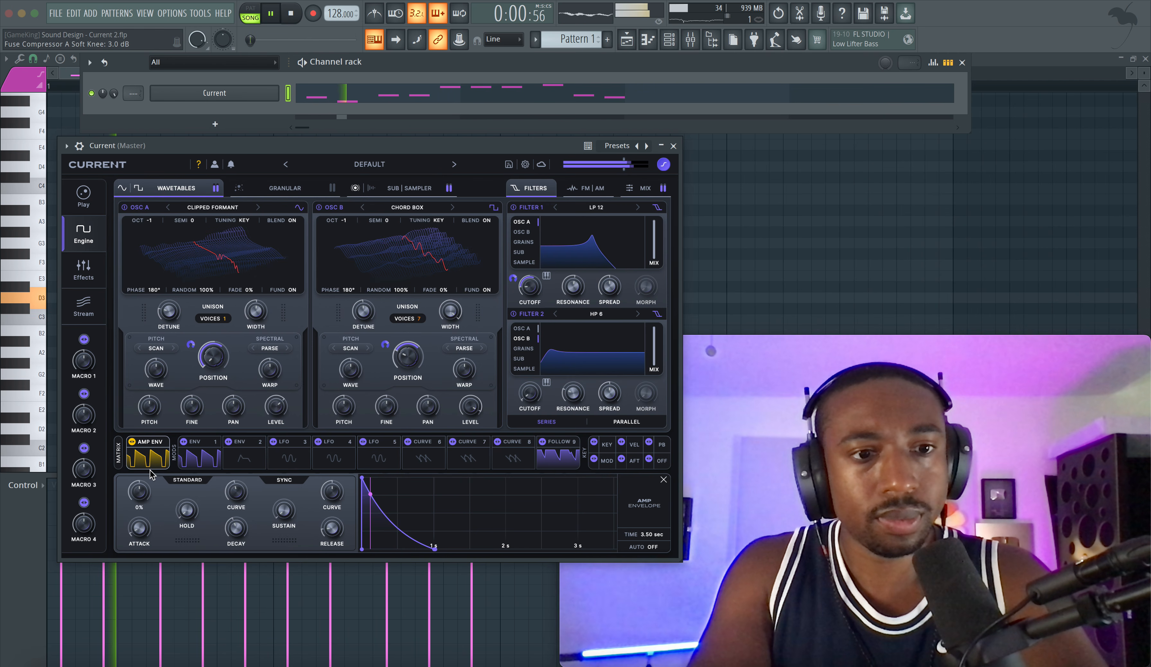
pyautogui.click(200, 458)
pyautogui.moveTo(139, 527); pyautogui.dragTo(143, 516)
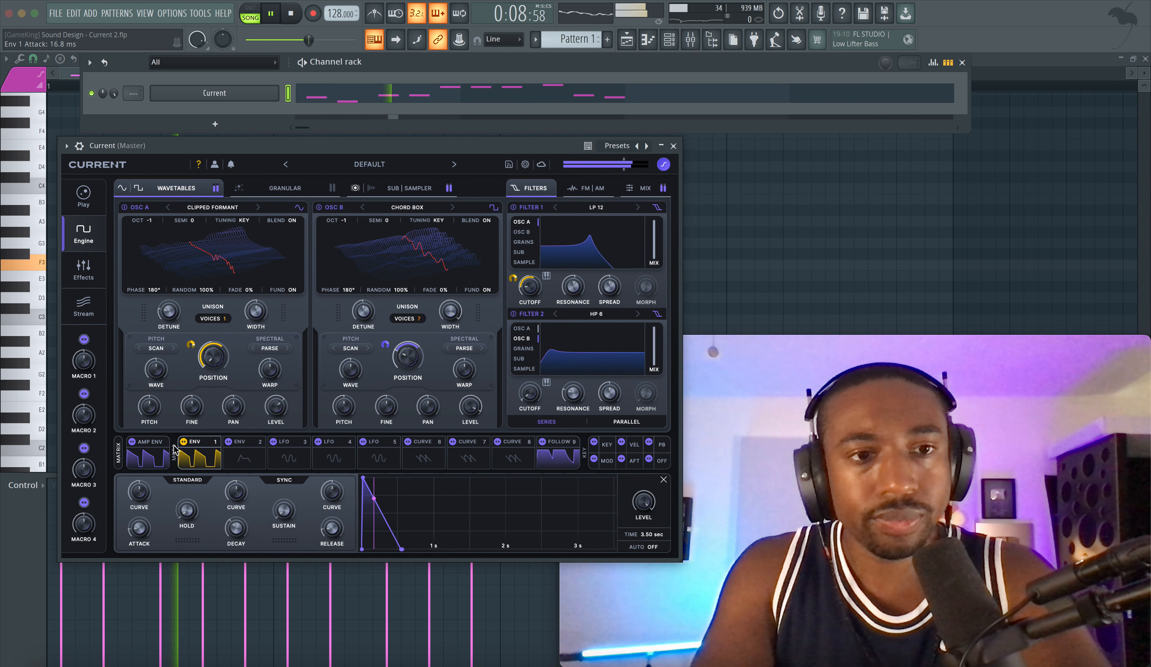
# Step: Bypass the sub oscillator during playback and re-enable it to compare the sound
pyautogui.moveTo(296, 292)
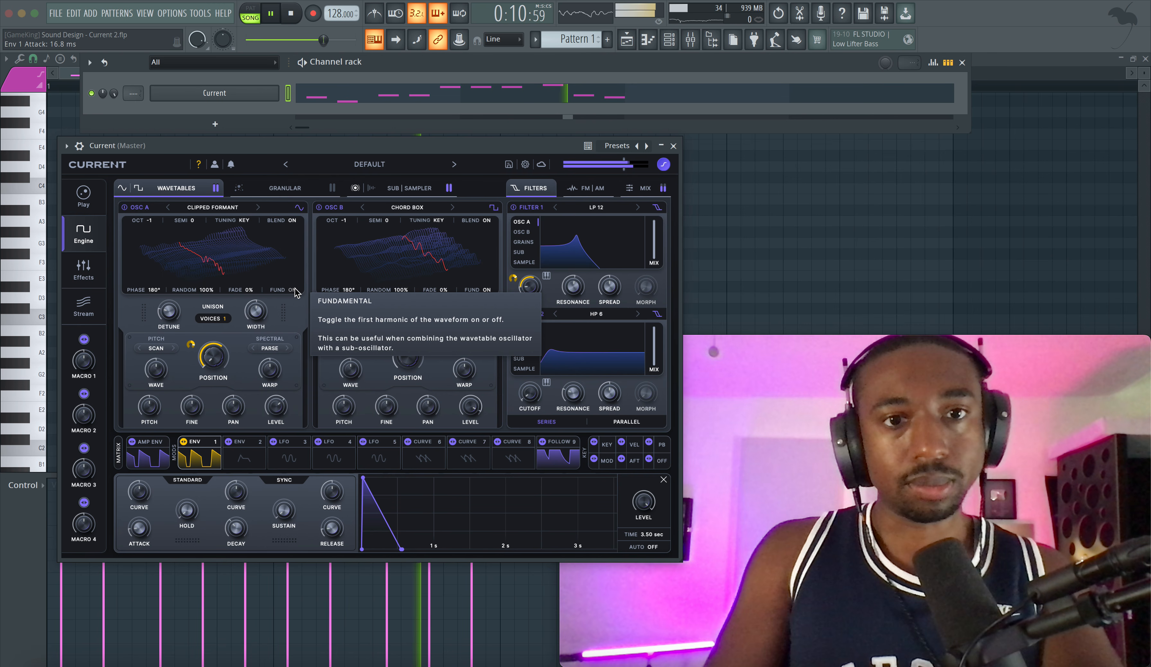
pyautogui.click(409, 188)
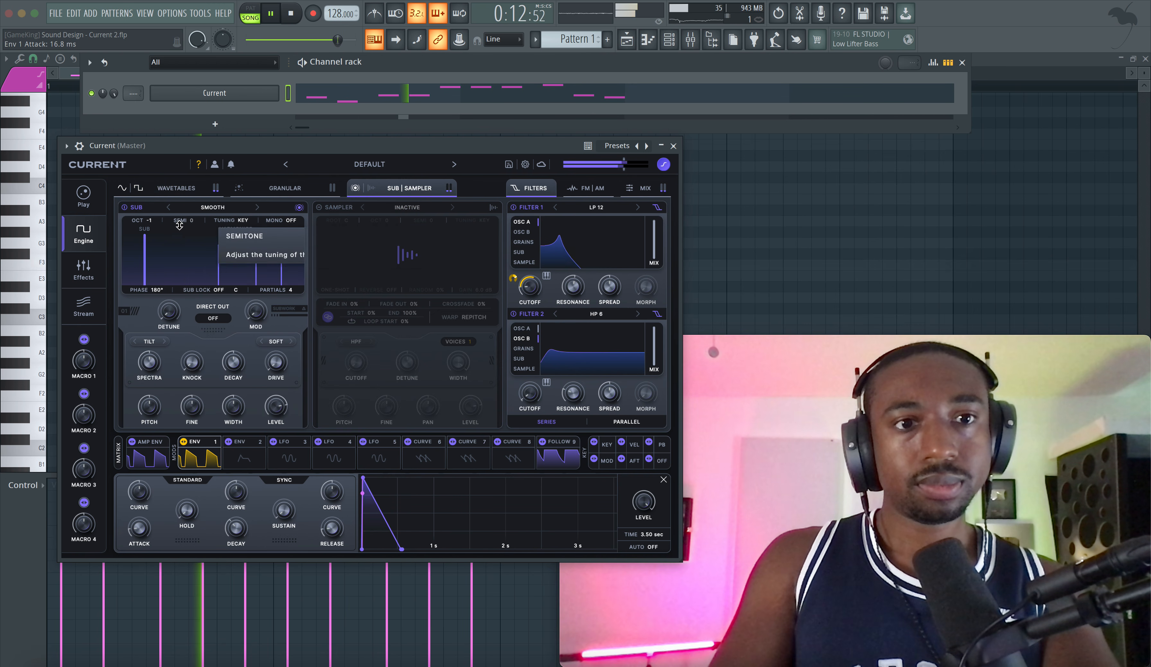
pyautogui.click(125, 208)
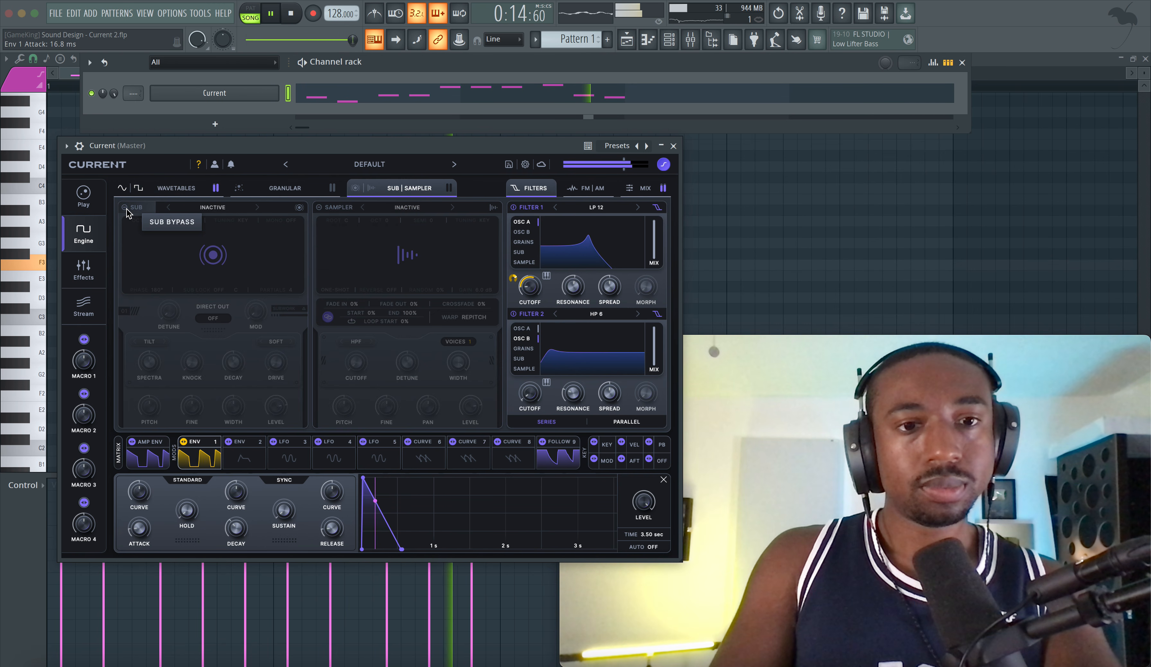
pyautogui.click(126, 208)
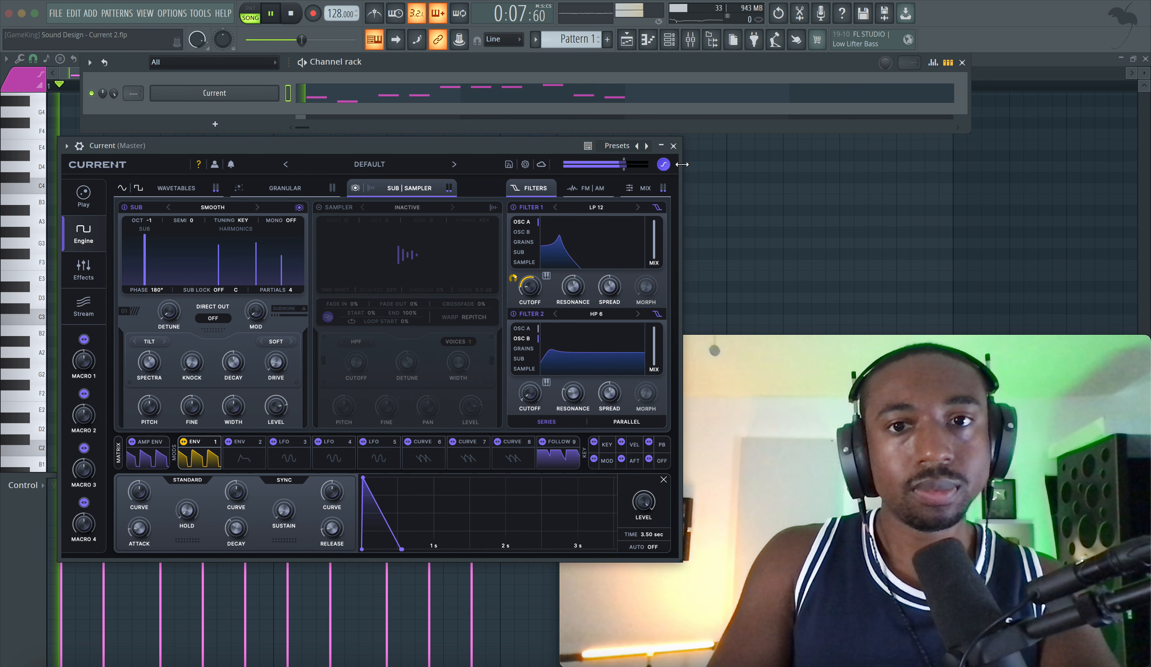
# Step: Close the synth, switch to Pattern 2 and add a second Current instance to the channel rack
pyautogui.click(674, 148)
pyautogui.click(670, 49)
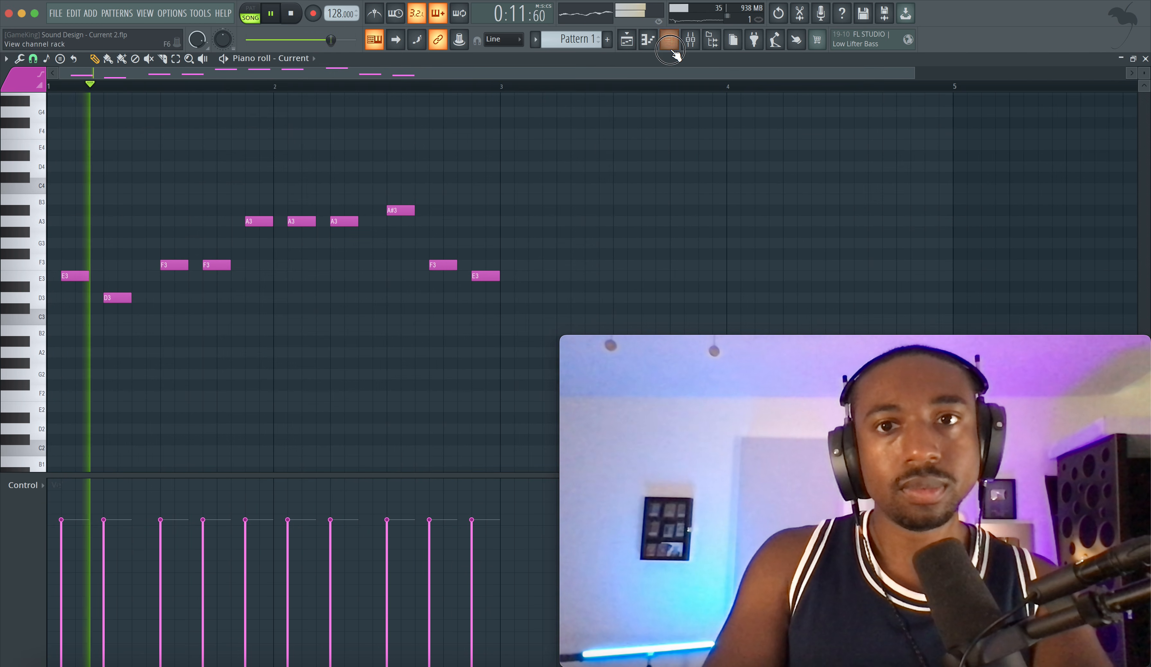
pyautogui.press('space')
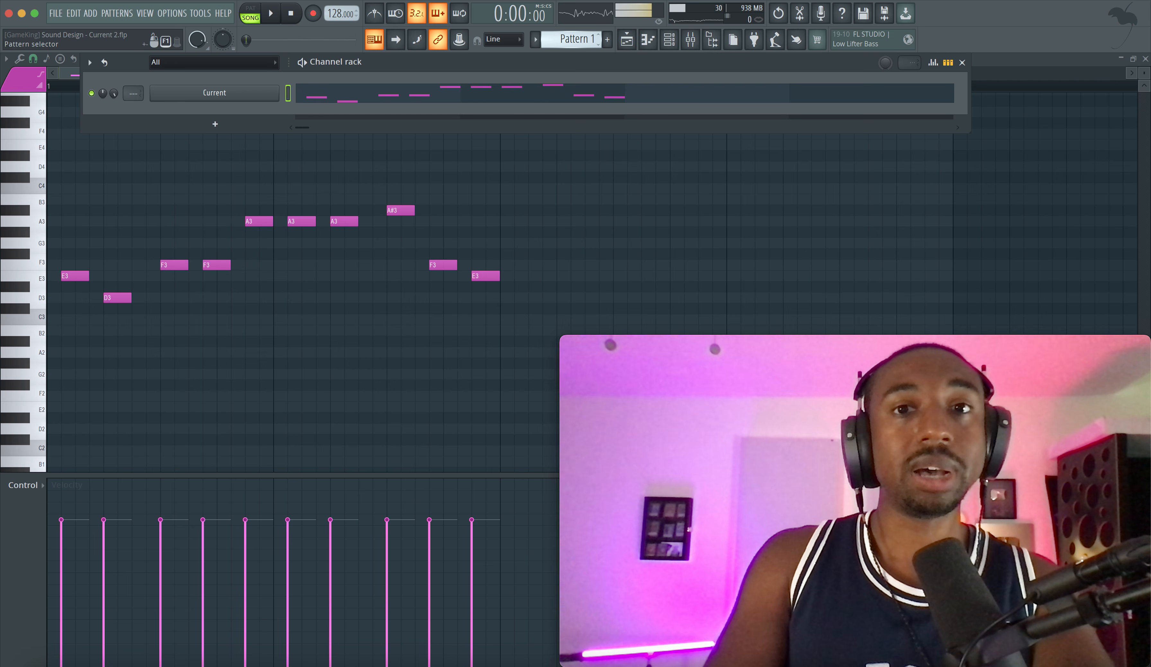
pyautogui.moveTo(577, 40); pyautogui.dragTo(577, 33)
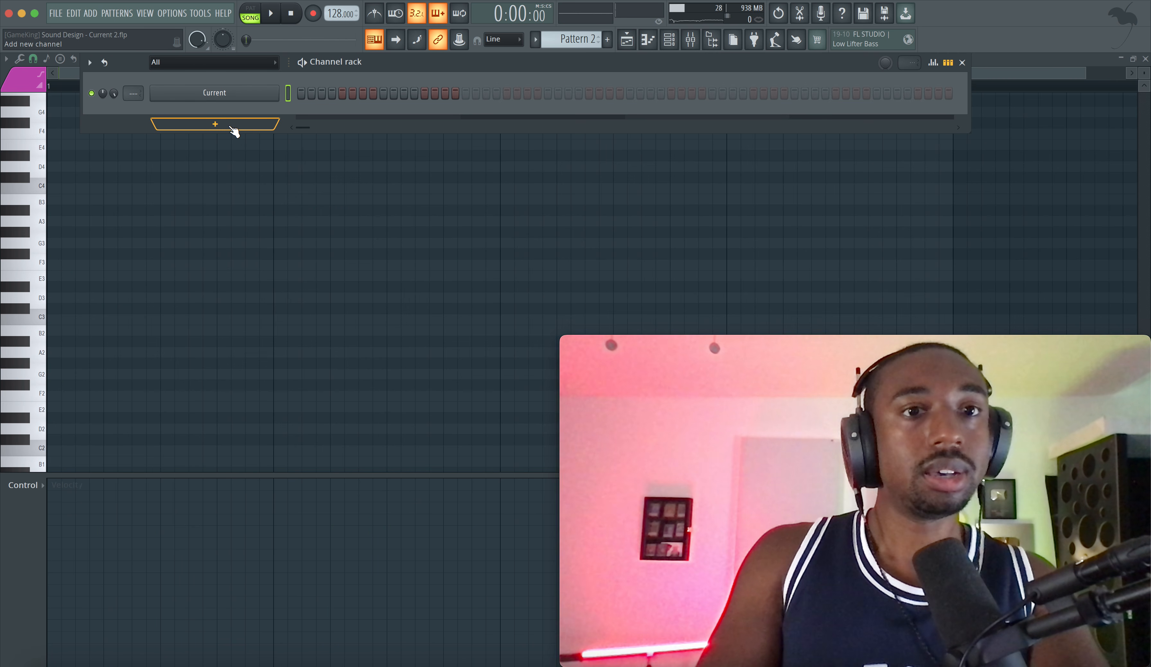
pyautogui.click(232, 127)
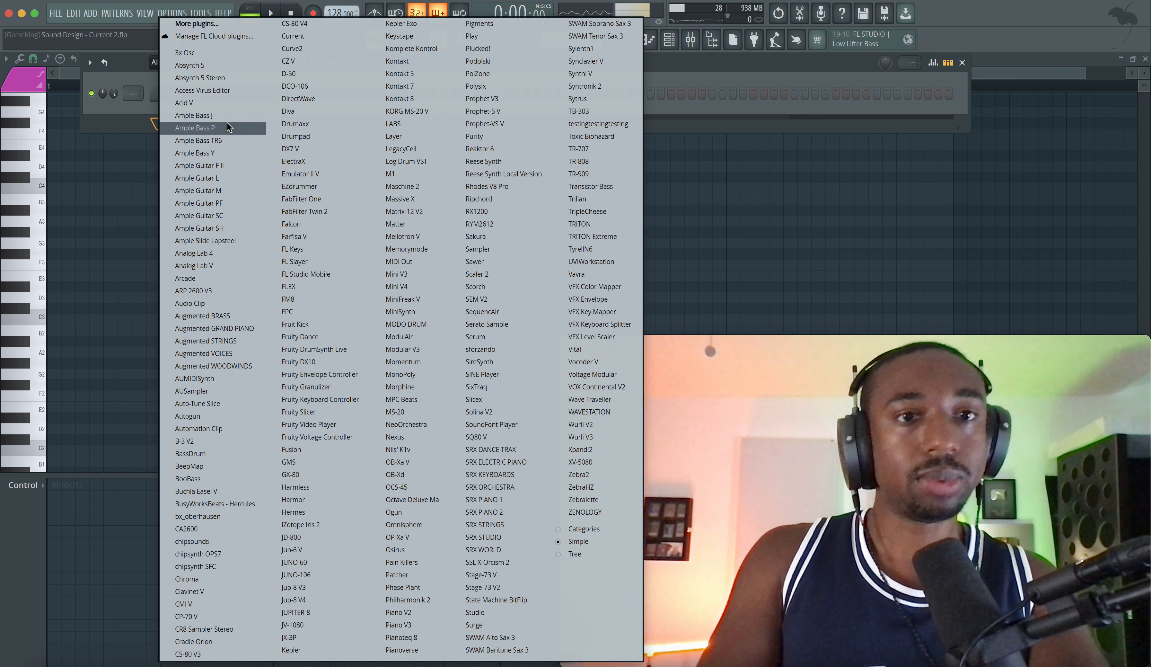
pyautogui.click(316, 37)
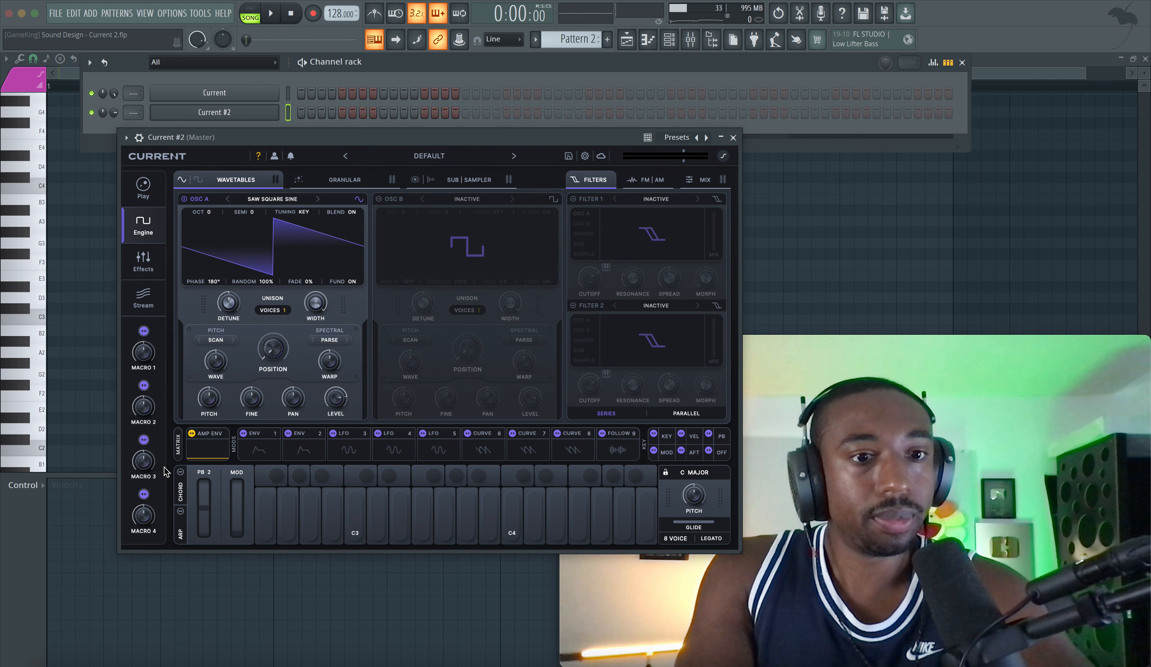
# Step: In the new instance's modulation matrix, set the first row's source to Aftertouch / Press
pyautogui.click(180, 453)
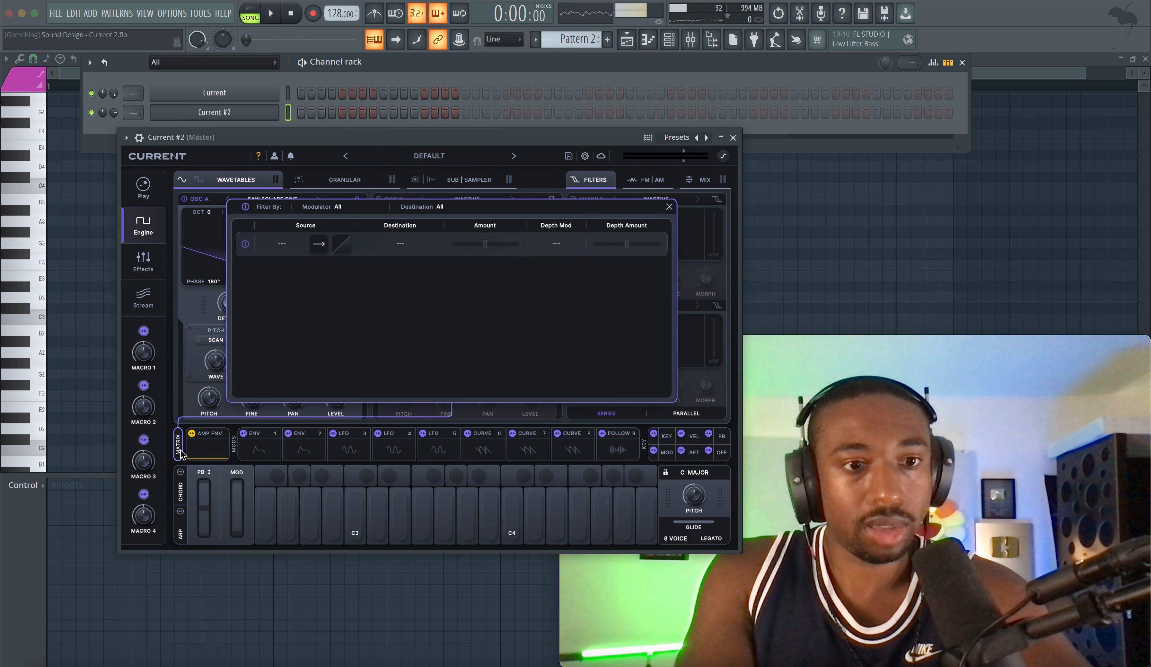
pyautogui.click(180, 454)
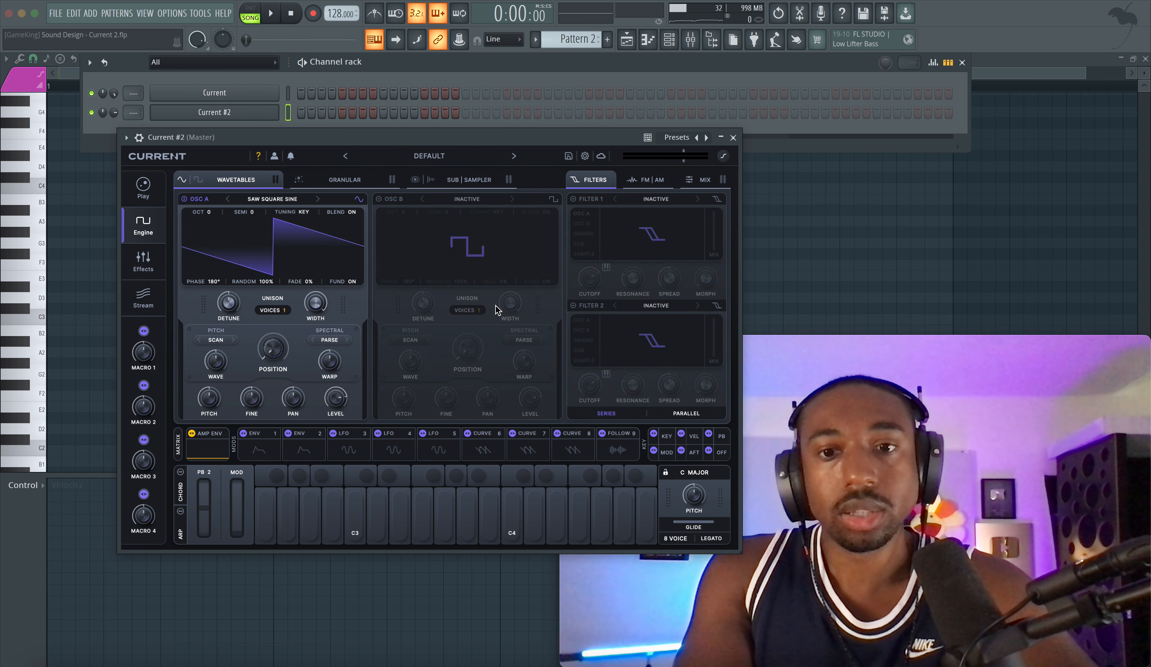
pyautogui.click(180, 452)
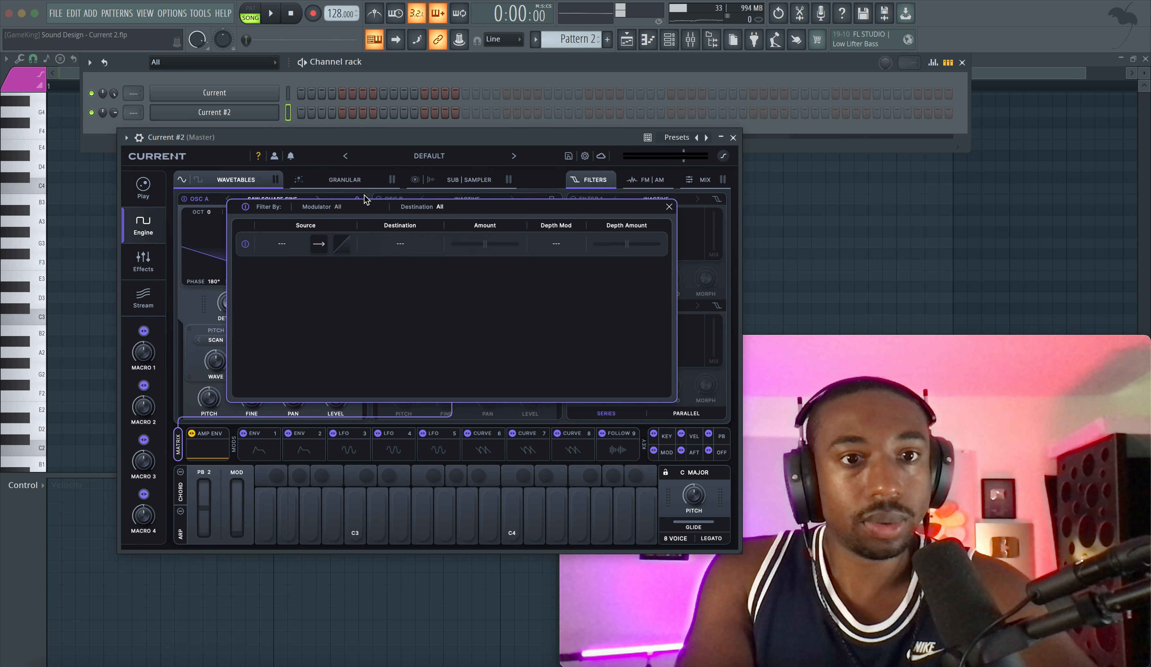
pyautogui.click(283, 244)
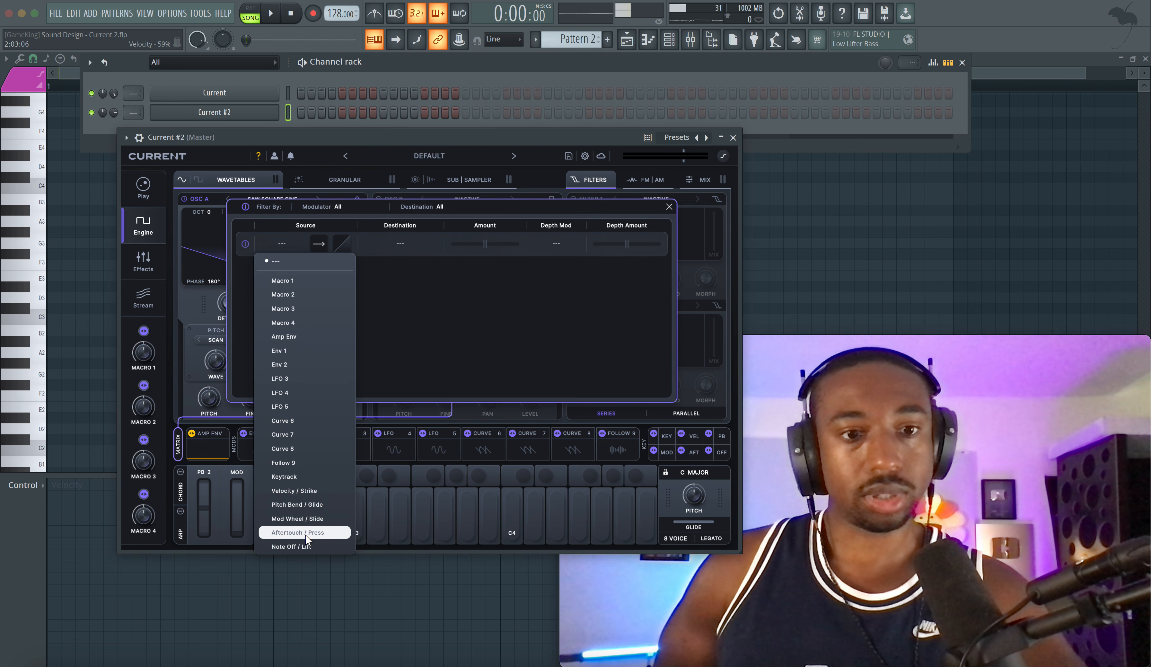
pyautogui.click(298, 533)
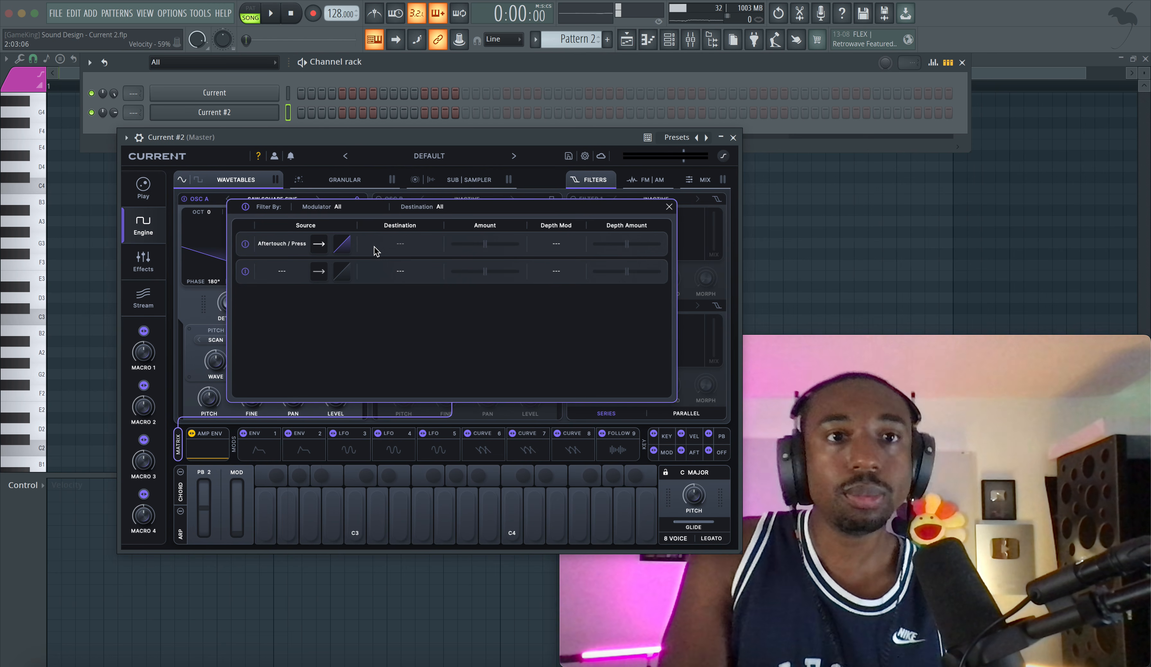
# Step: Review the MIDI input and output device settings and close them
pyautogui.click(179, 16)
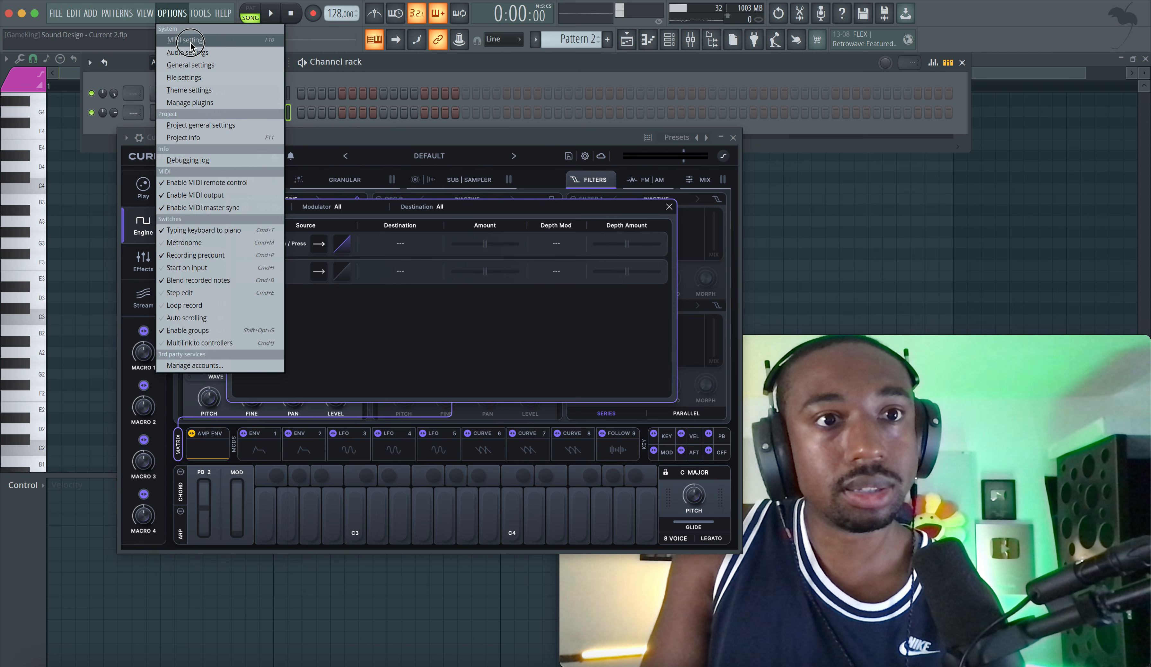
pyautogui.click(185, 40)
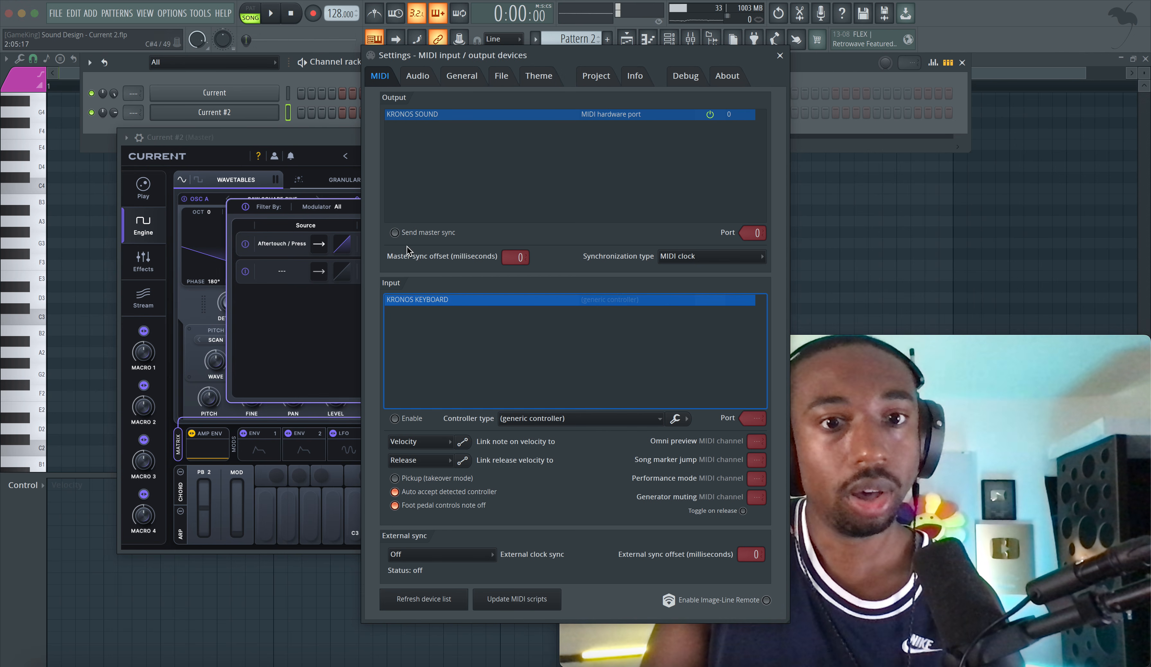
pyautogui.click(780, 55)
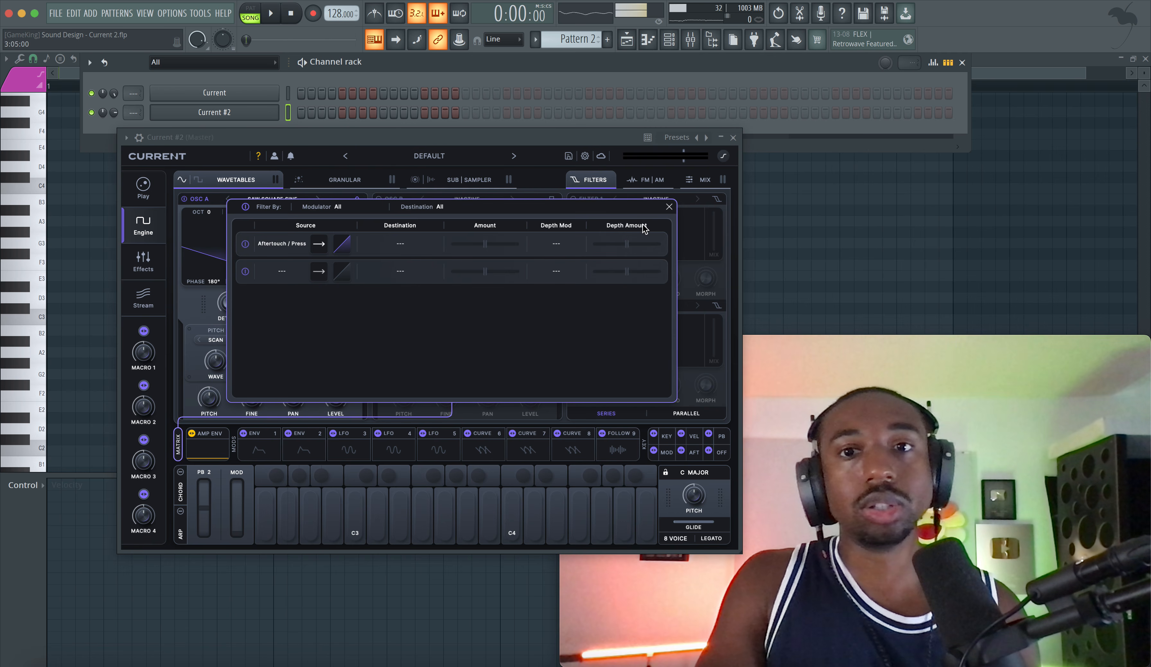
# Step: Close the modulation matrix and browse the parameters of the second Current instance
pyautogui.click(669, 207)
pyautogui.click(126, 137)
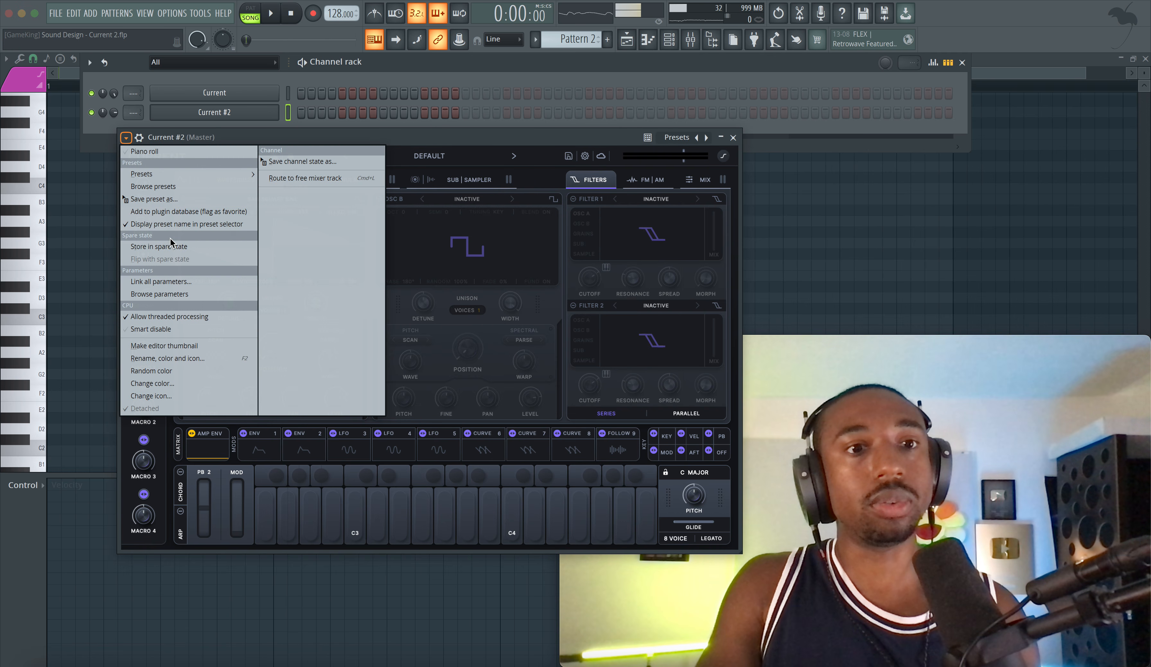
pyautogui.click(165, 294)
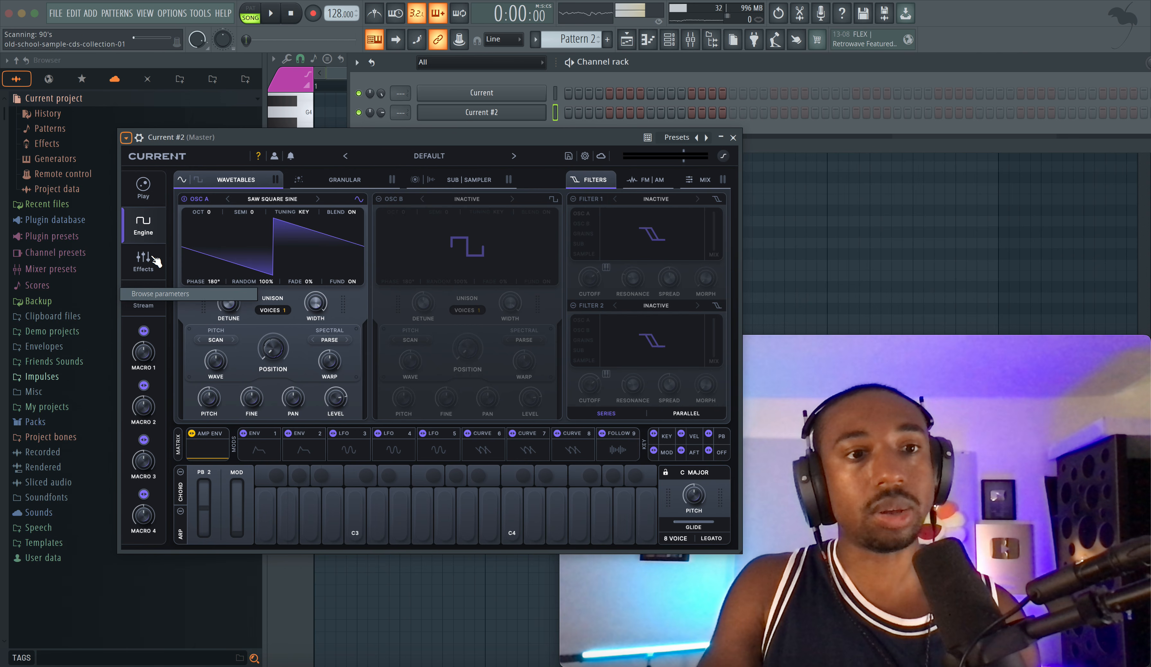
# Step: Examine the second Current instance's browsable parameters, from envelopes, LFOs and oscillators through the effect modules
pyautogui.moveTo(195, 141); pyautogui.dragTo(342, 143)
pyautogui.scroll(-15, 87, 203)
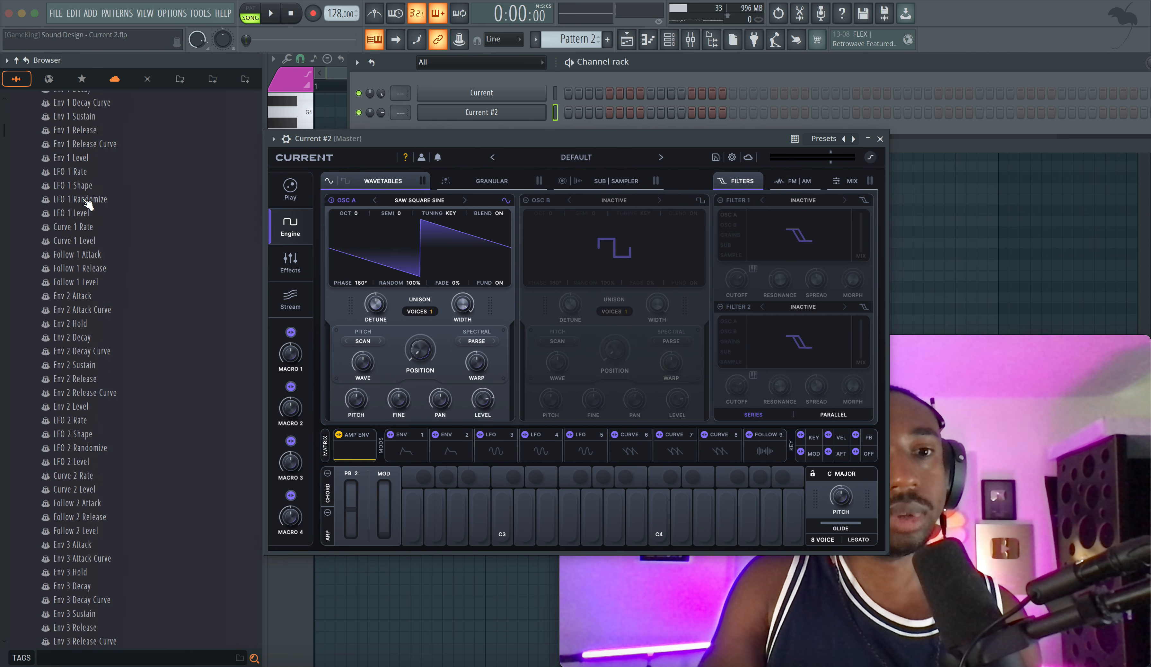
pyautogui.scroll(-20, 87, 204)
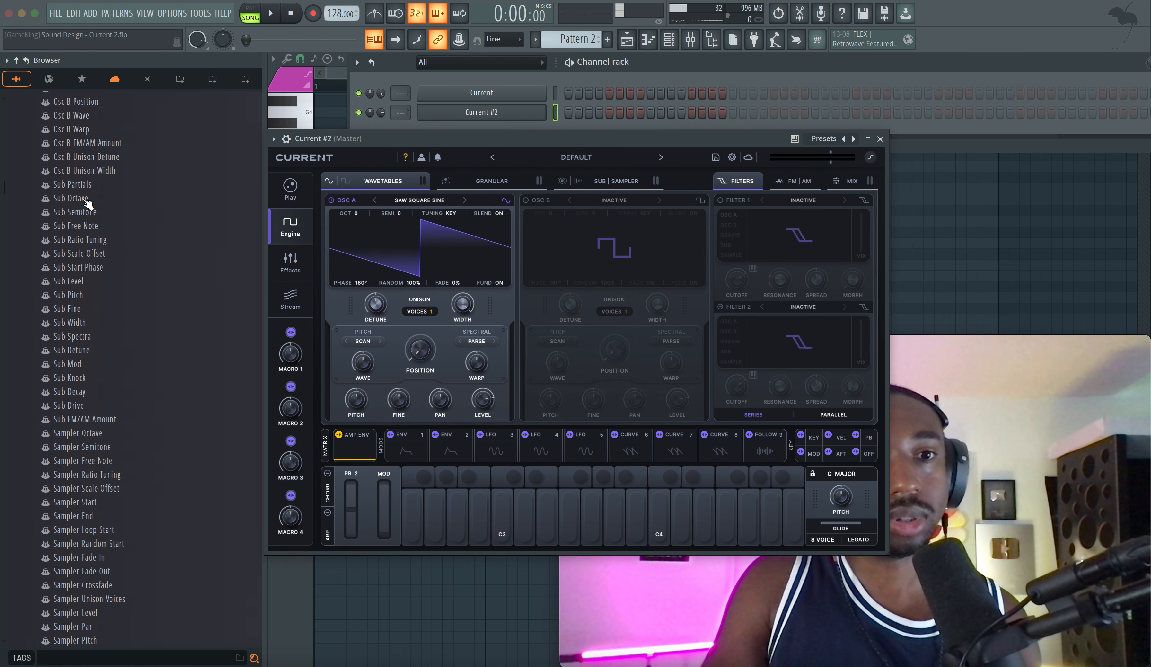
pyautogui.scroll(-20, 87, 205)
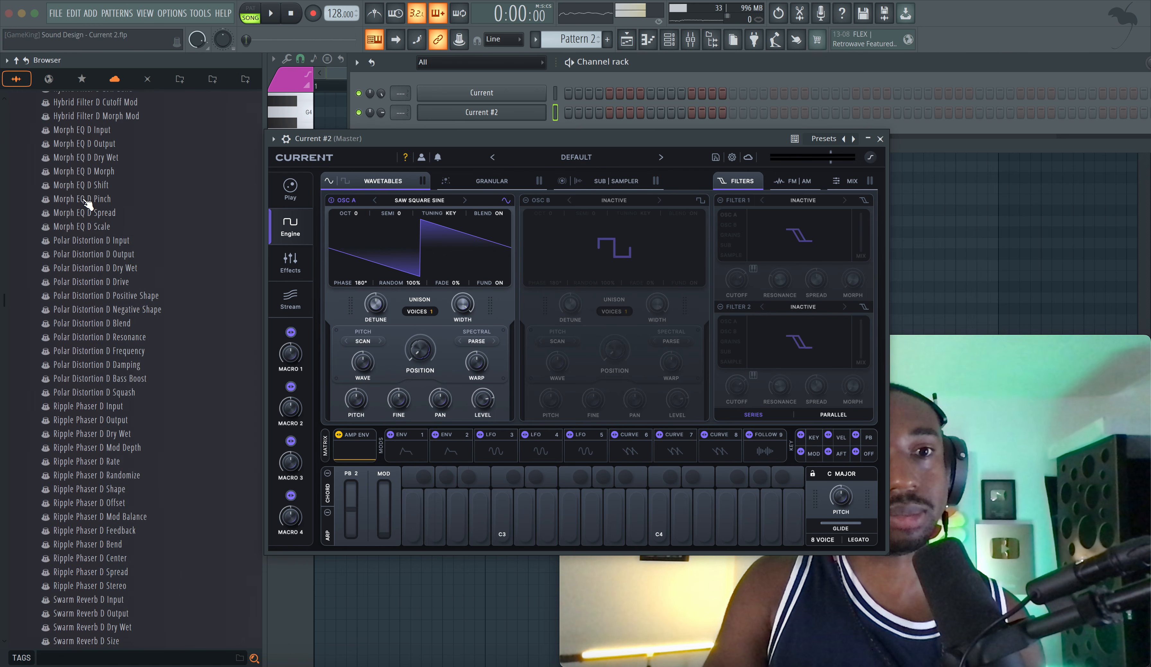
pyautogui.scroll(-20, 87, 205)
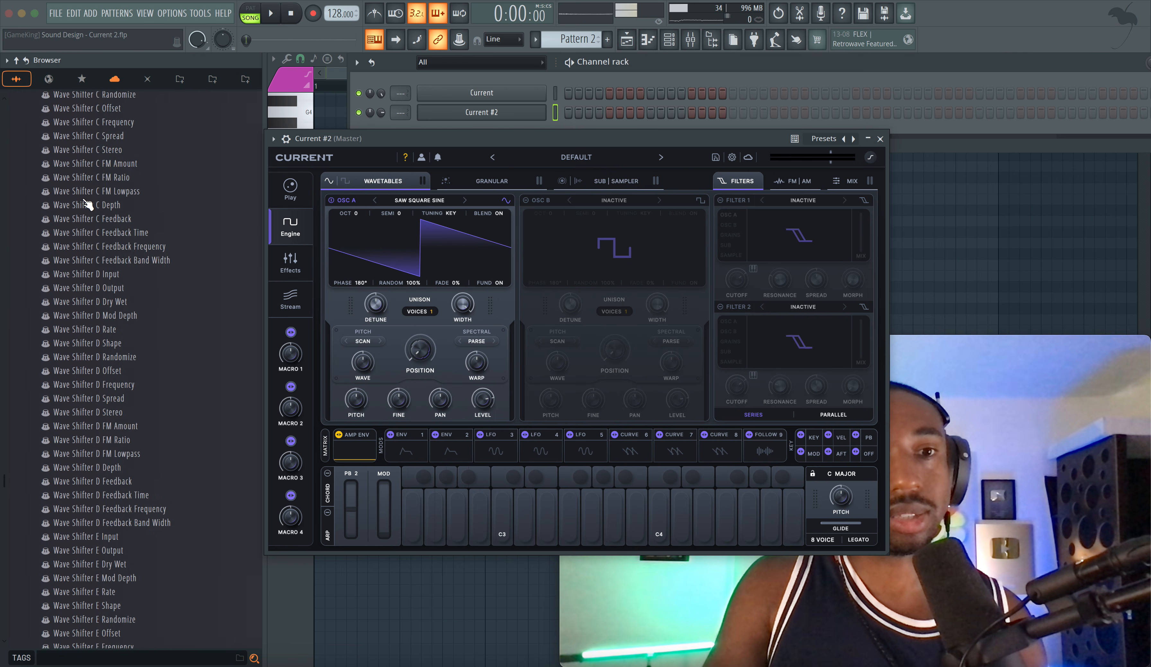
# Step: Examine the MIDI CC entries in the parameter list of the second Current instance
pyautogui.scroll(7, 87, 203)
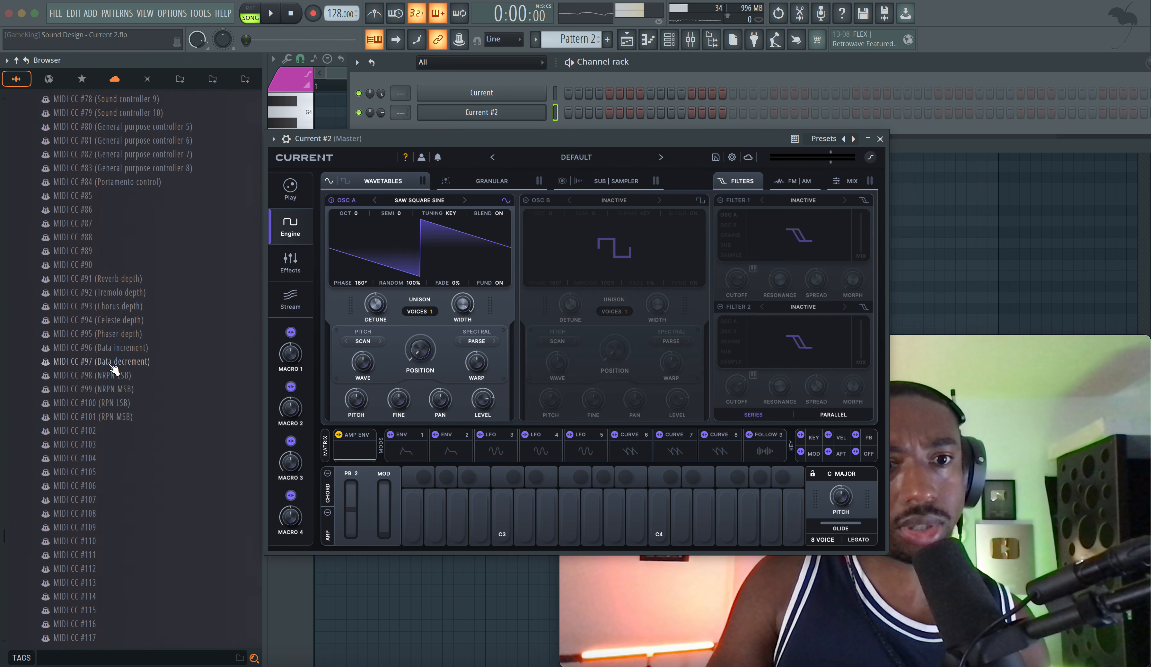
pyautogui.scroll(15, 114, 369)
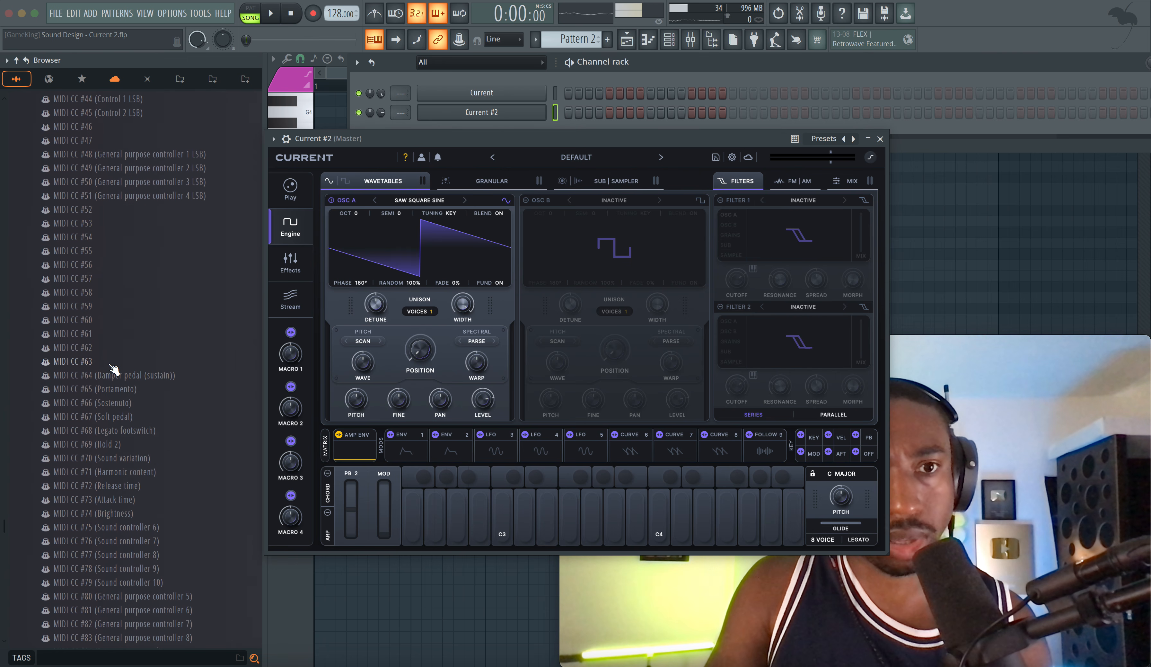
pyautogui.scroll(5, 114, 369)
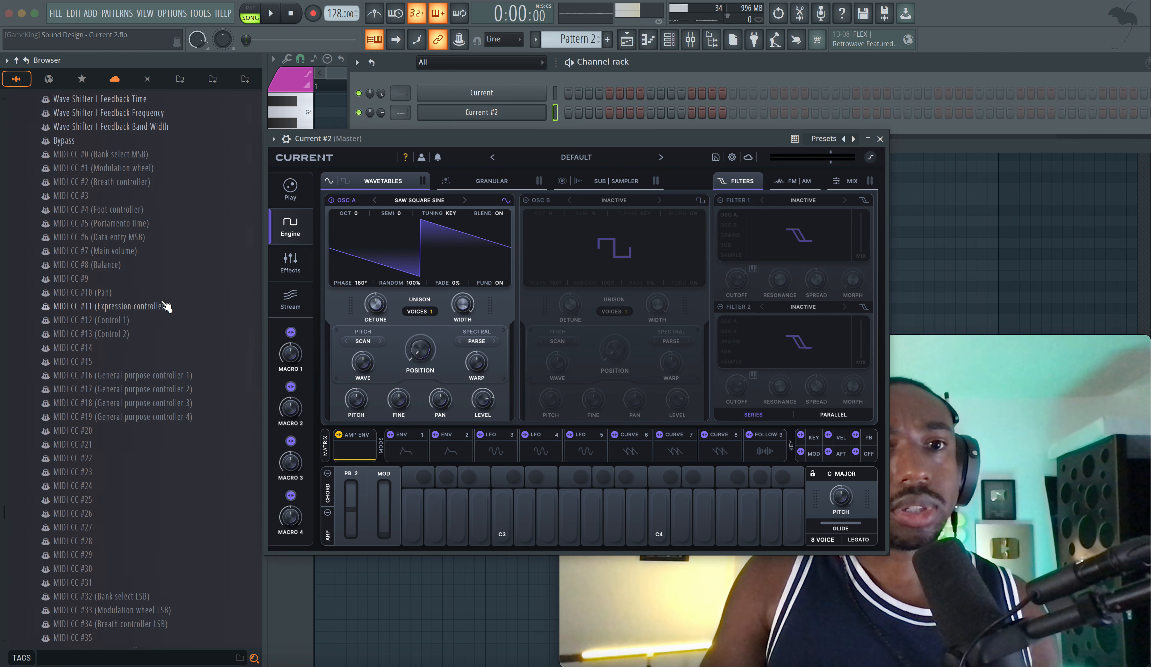
pyautogui.scroll(-7, 164, 311)
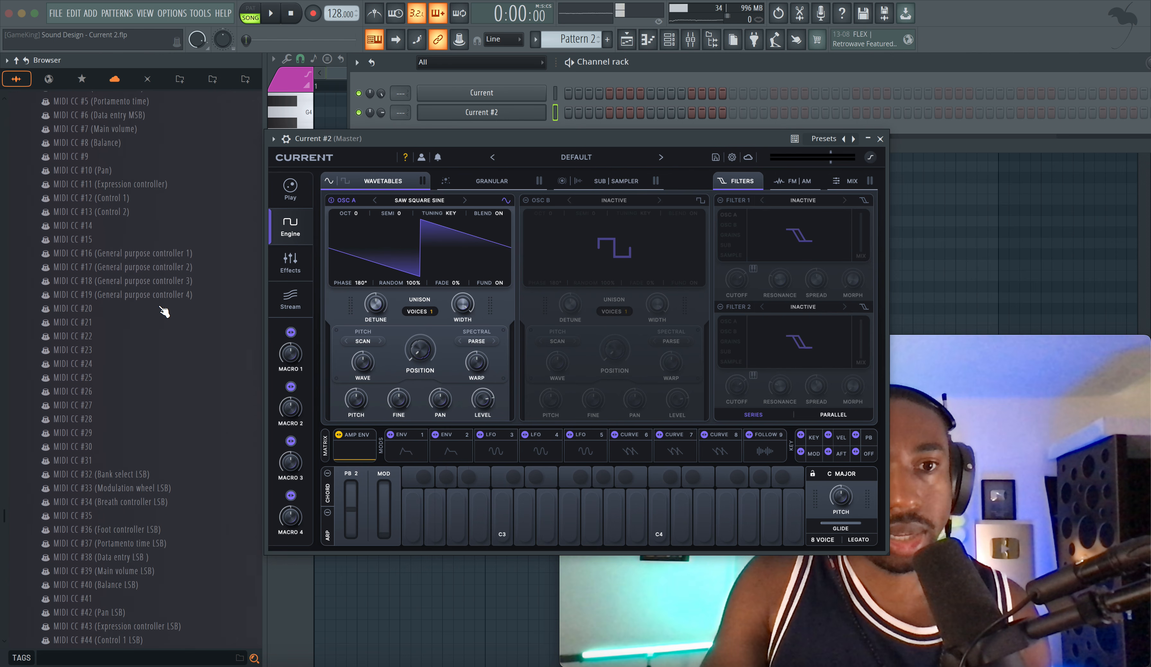
pyautogui.scroll(-4, 166, 349)
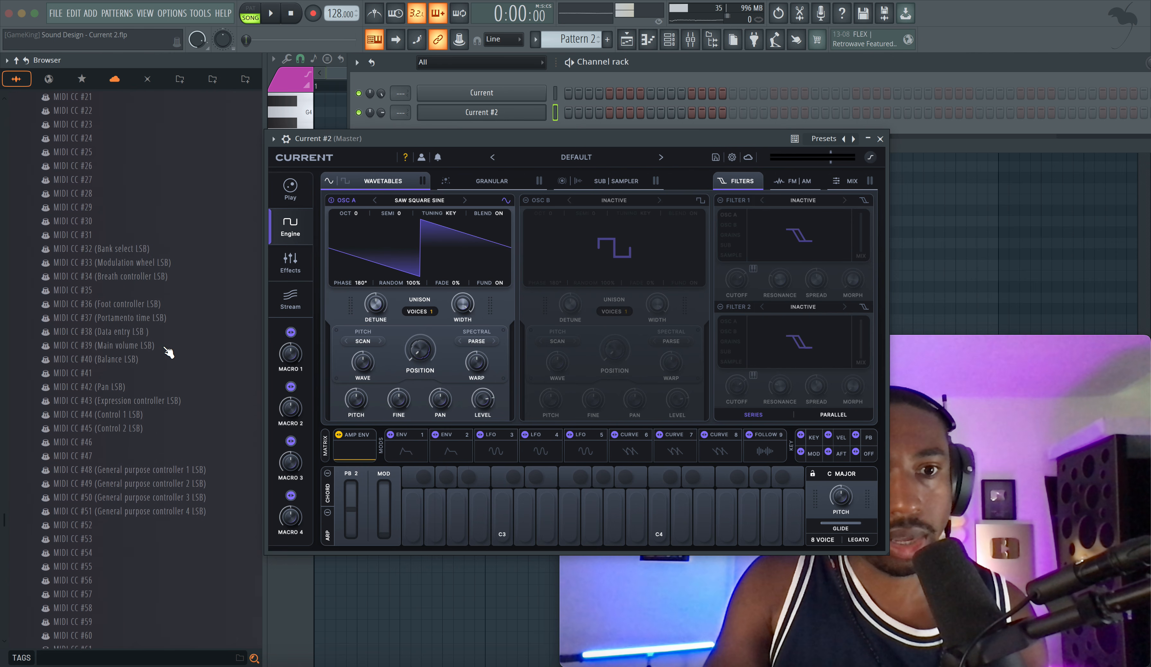
pyautogui.scroll(-4, 167, 351)
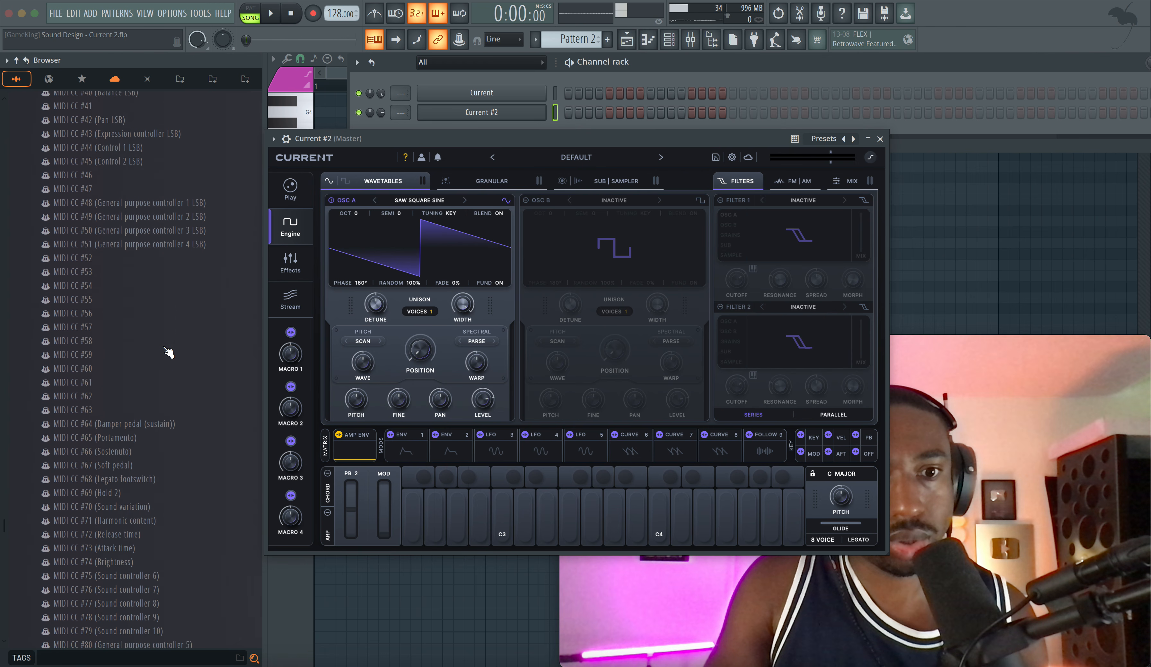
pyautogui.scroll(-1, 166, 480)
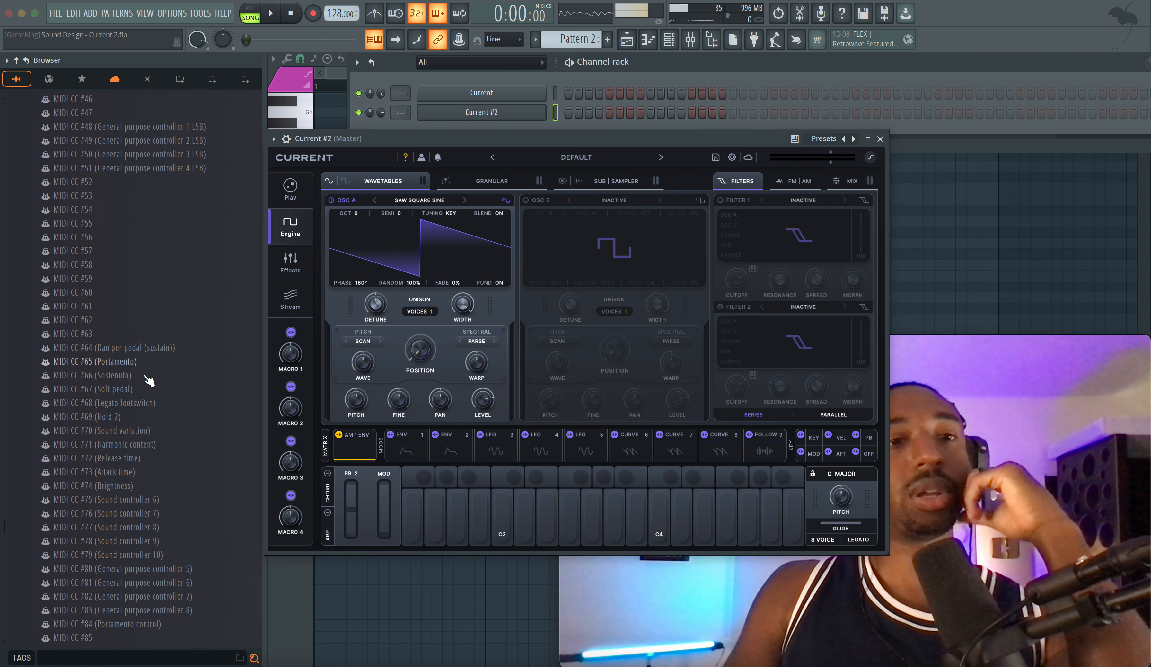
pyautogui.scroll(-2, 140, 409)
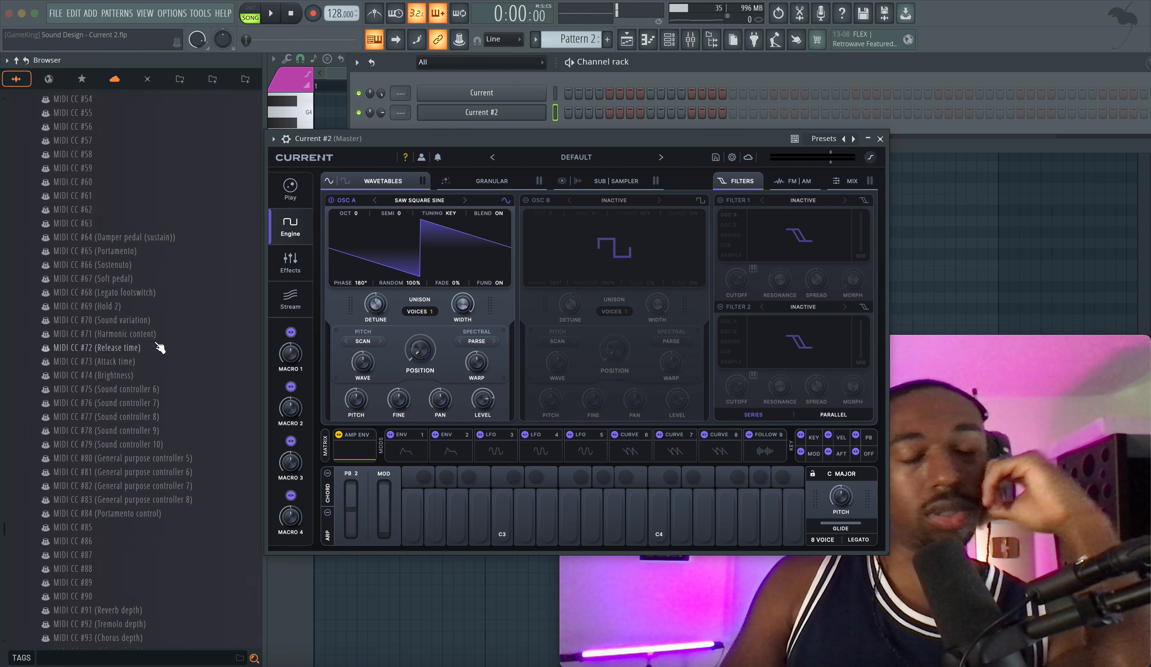
pyautogui.scroll(-2, 160, 353)
pyautogui.scroll(-2, 162, 385)
pyautogui.scroll(1, 164, 397)
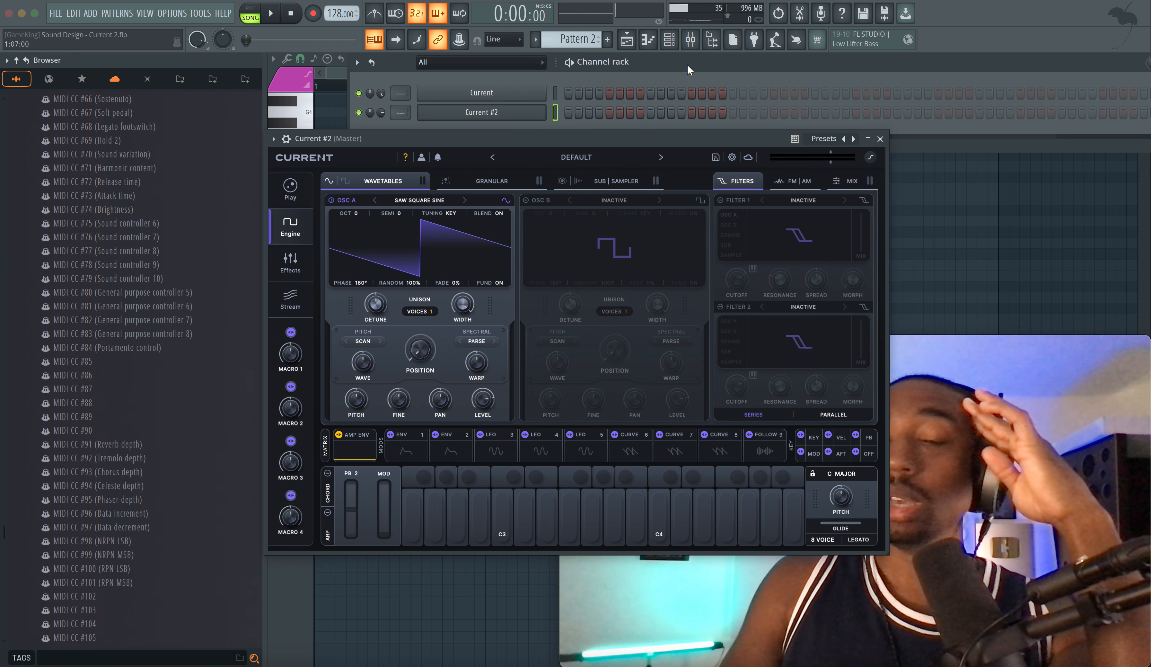
# Step: Close the parameter browser and the second Current window, and mute the Keyboard track in the mixer
pyautogui.click(708, 40)
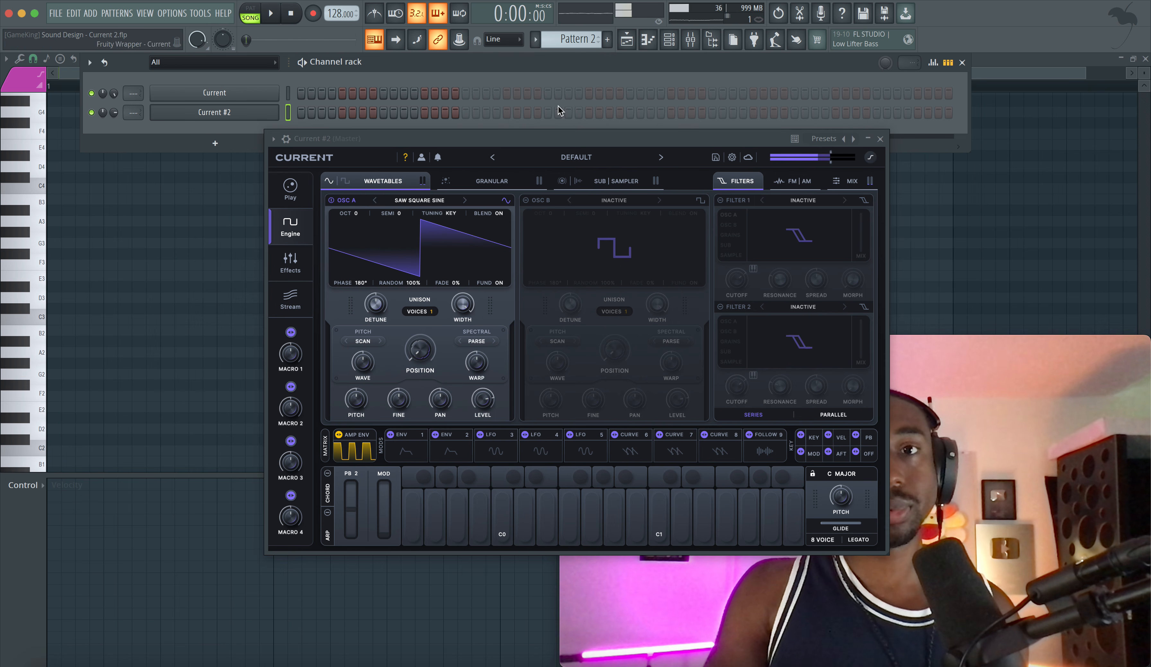
pyautogui.click(880, 139)
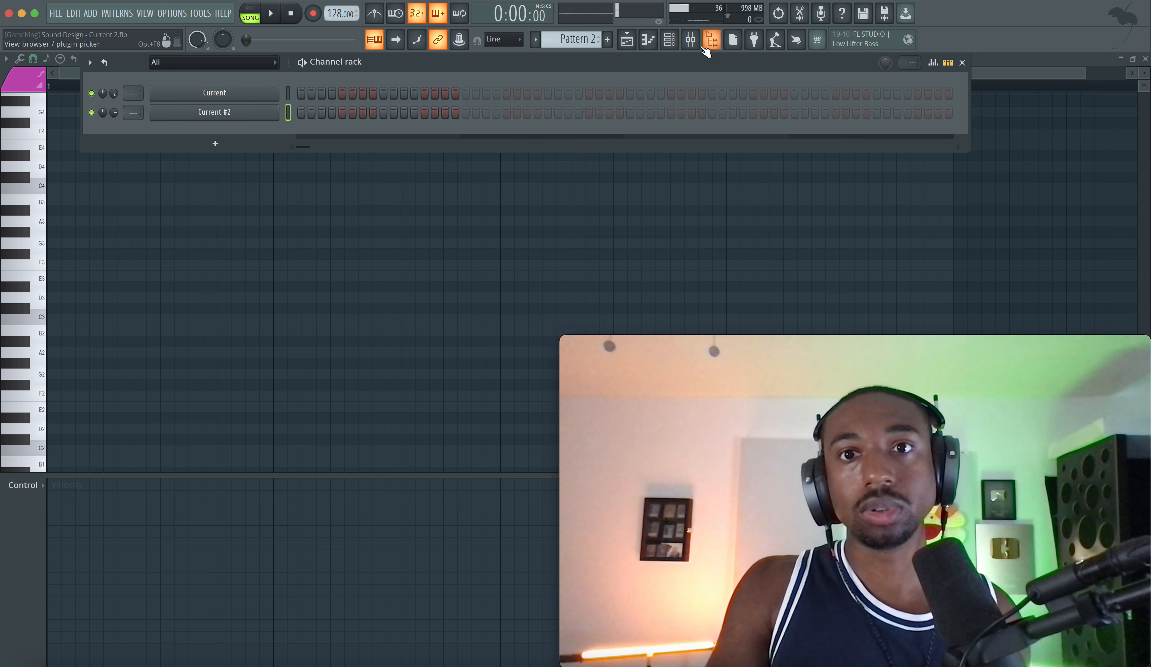
pyautogui.click(691, 40)
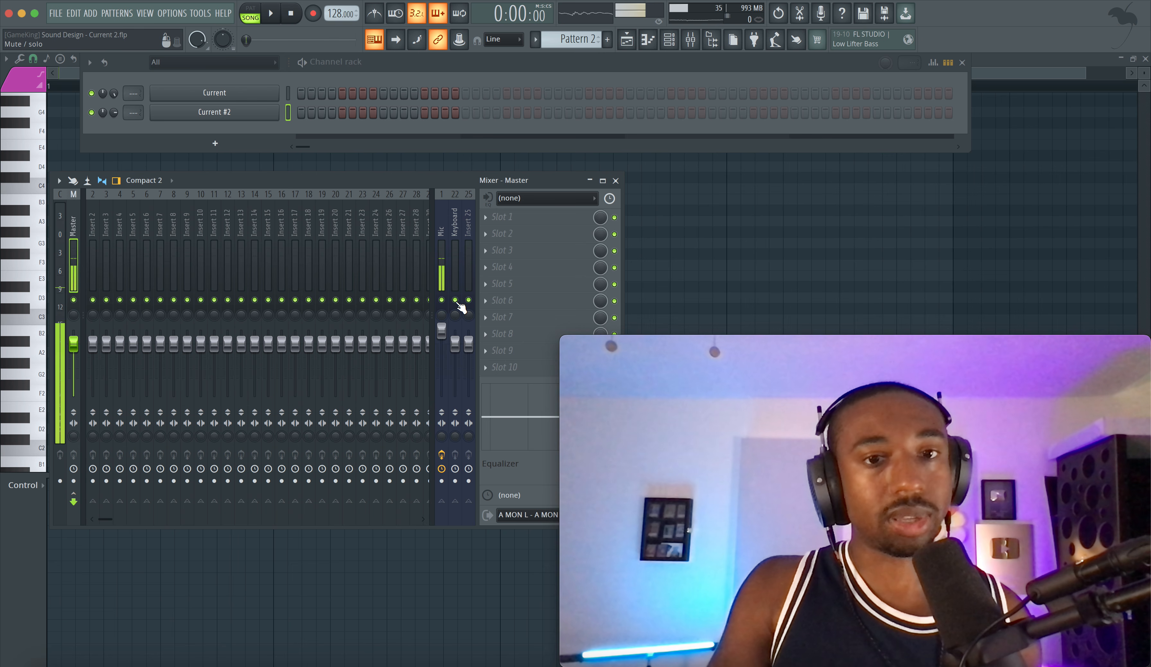
pyautogui.click(456, 301)
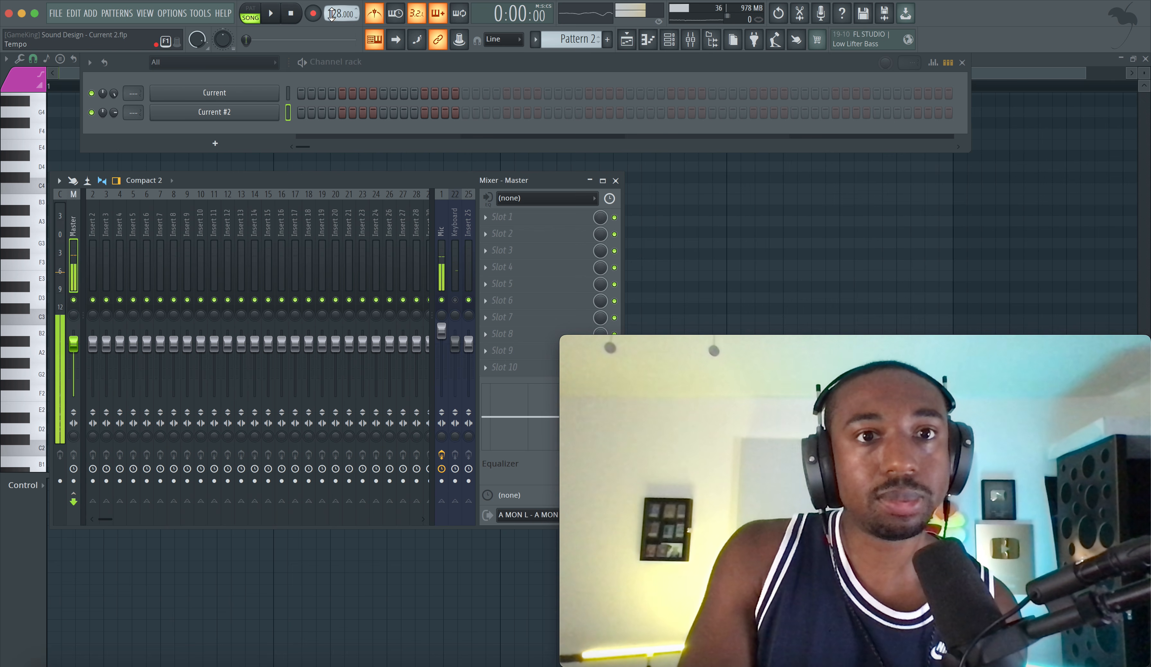
# Step: Set the project tempo to 140 BPM and adjust the channel volume of Current #2
pyautogui.moveTo(336, 14); pyautogui.dragTo(336, 16)
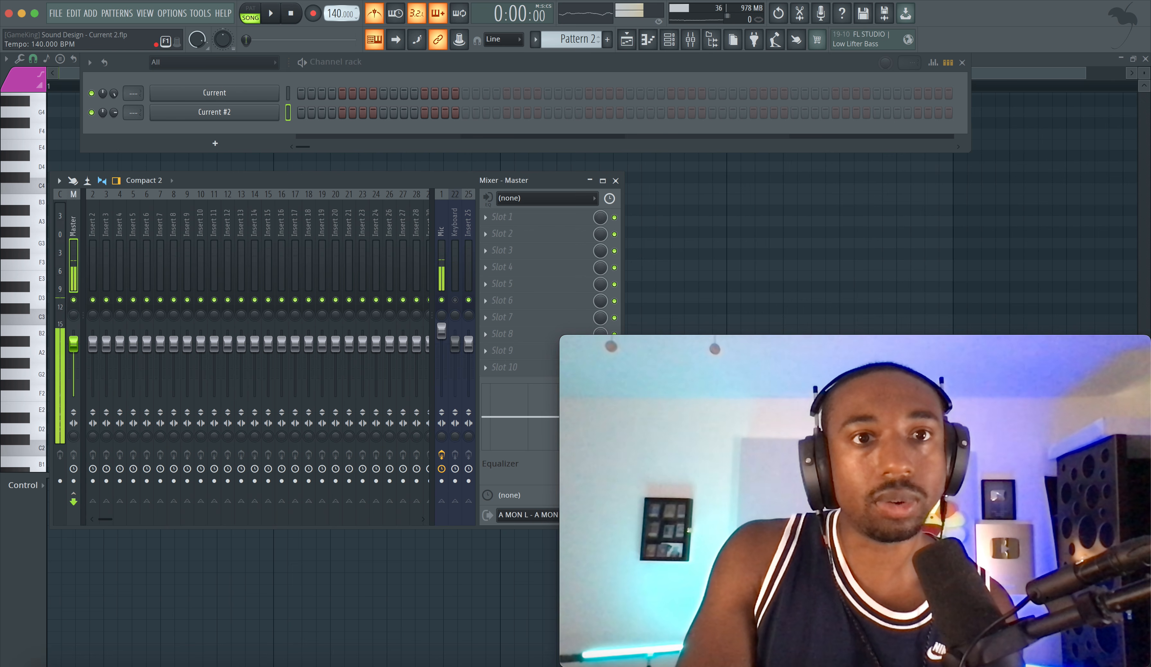
pyautogui.moveTo(114, 112); pyautogui.dragTo(114, 113)
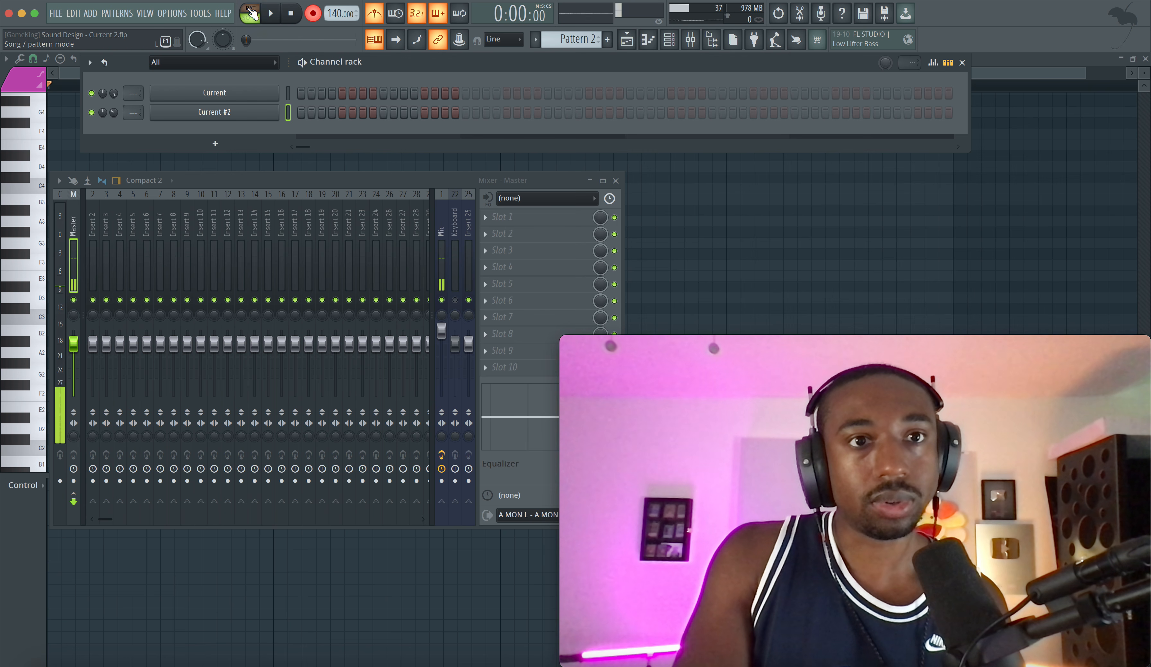
# Step: Open the playlist, try removing Pattern 1 clips from Track 1, and undo the deletion
pyautogui.click(627, 40)
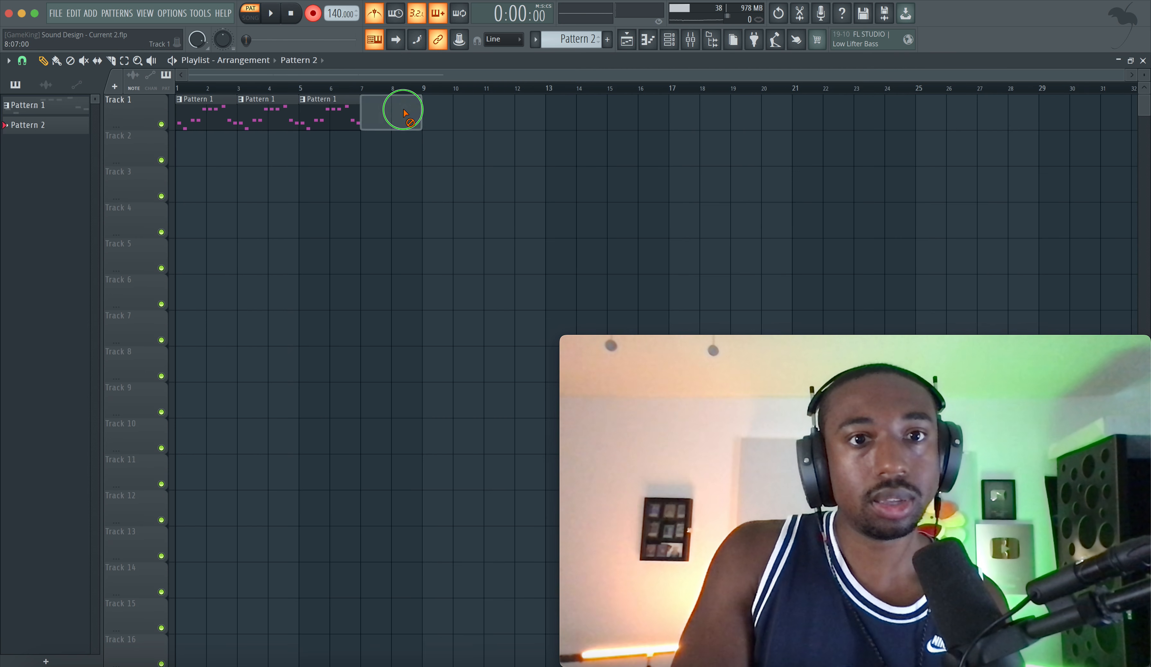
pyautogui.rightClick(321, 113)
pyautogui.rightClick(260, 114)
pyautogui.hotkey('ctrl', 'z')
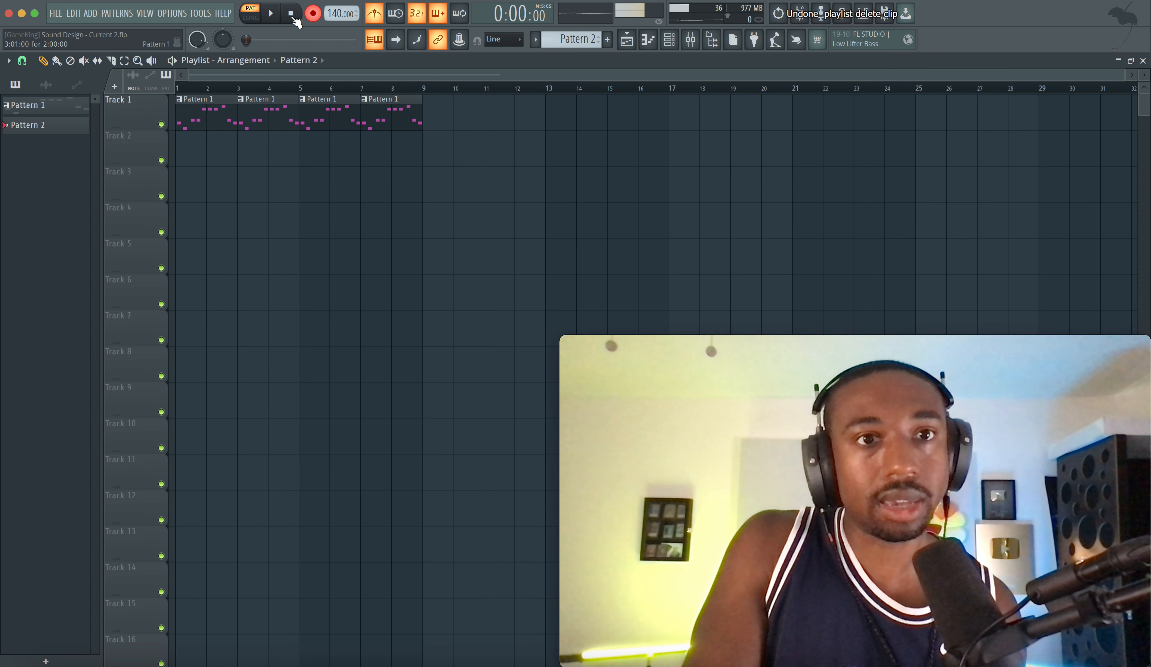
# Step: Switch to song mode, play the arrangement and turn off the metronome
pyautogui.click(249, 23)
pyautogui.press('space')
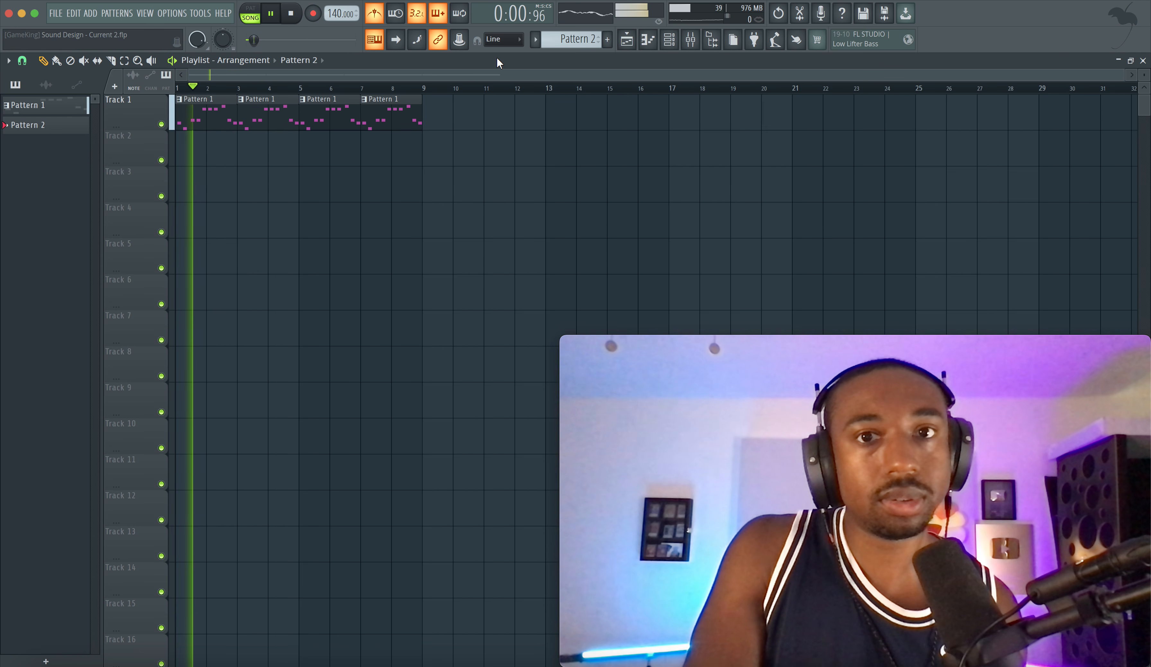
pyautogui.click(375, 15)
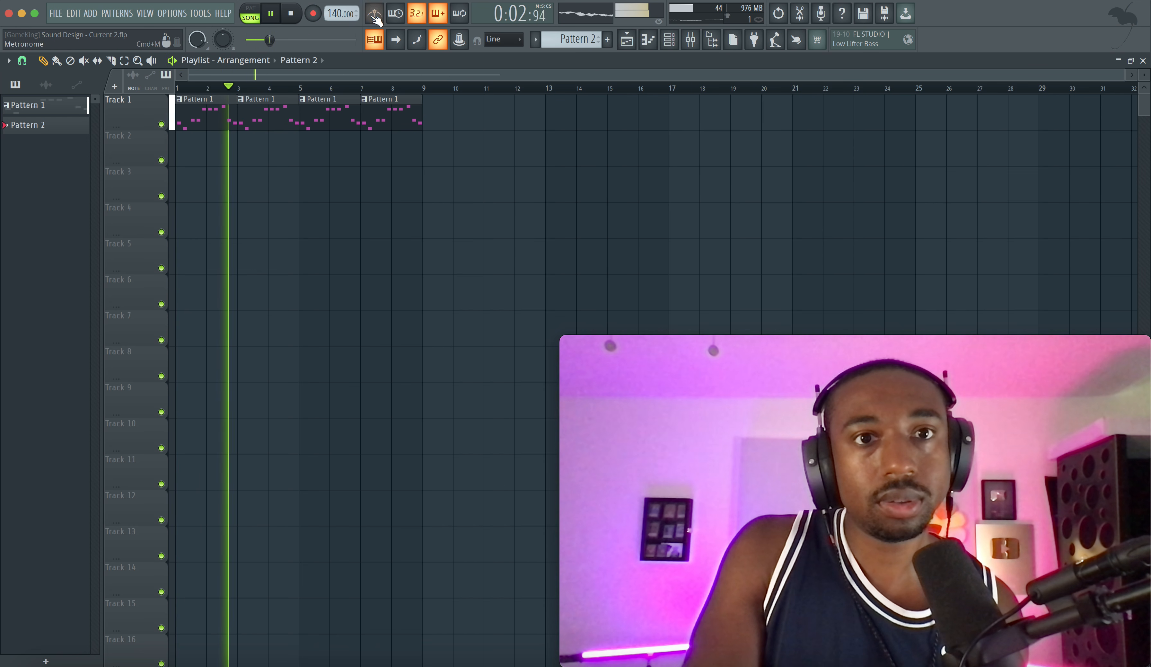
# Step: Bring up the channel rack, restart playback and set the project tempo to 135 BPM
pyautogui.press('F6')
pyautogui.press('space')
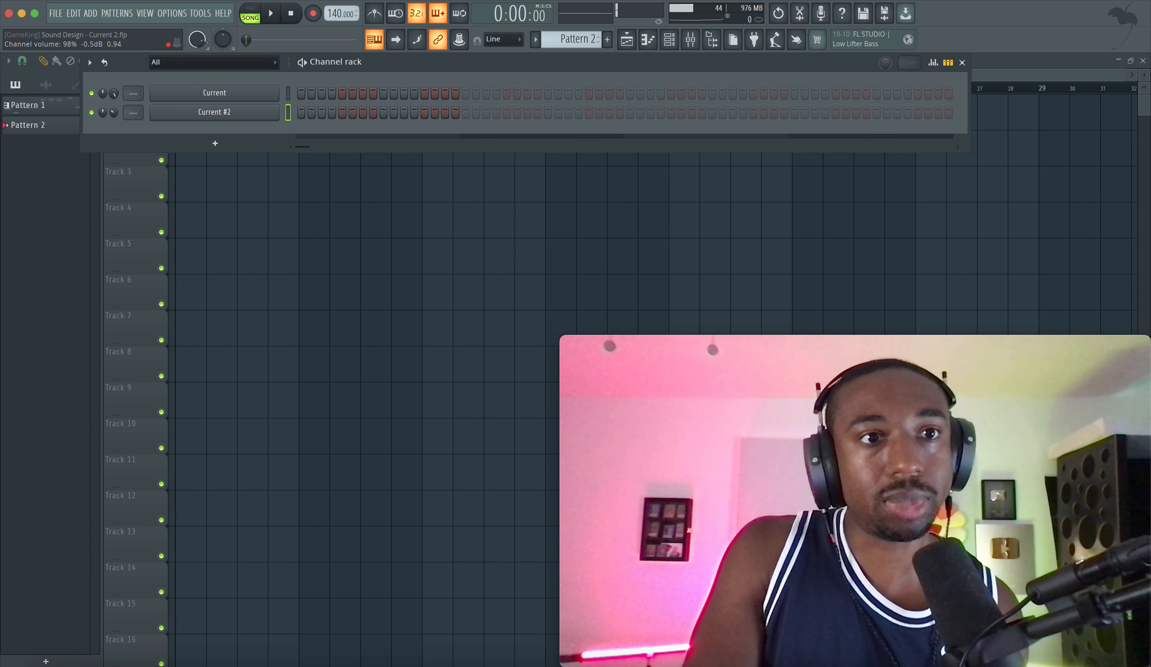
pyautogui.press('space')
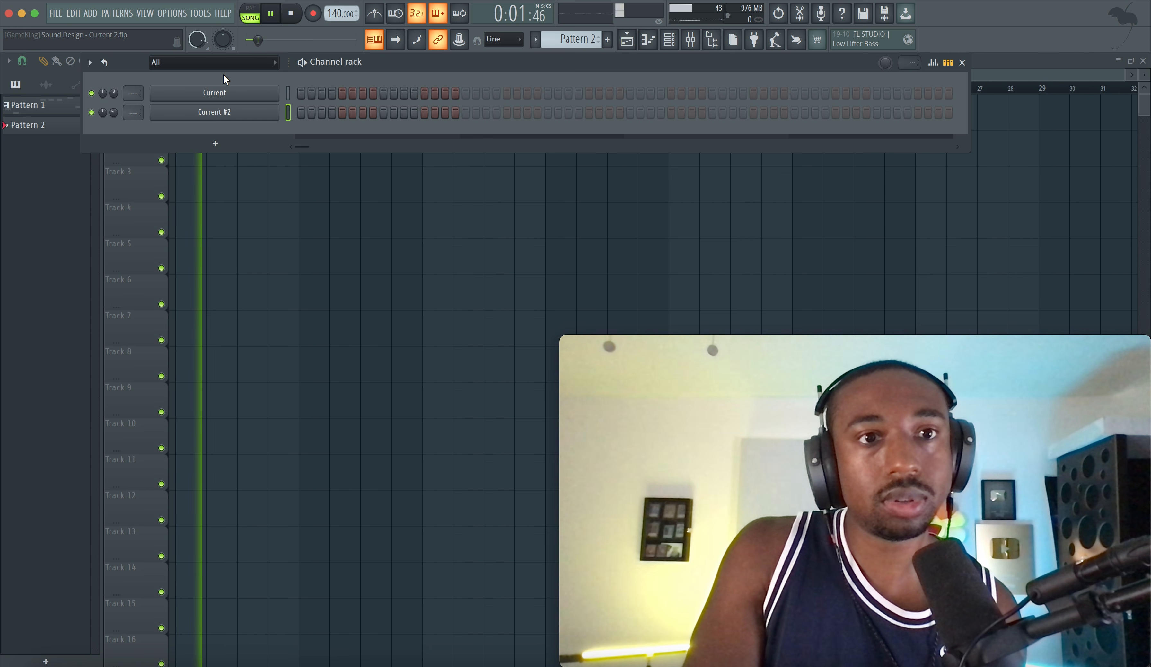
pyautogui.moveTo(336, 13); pyautogui.dragTo(336, 22)
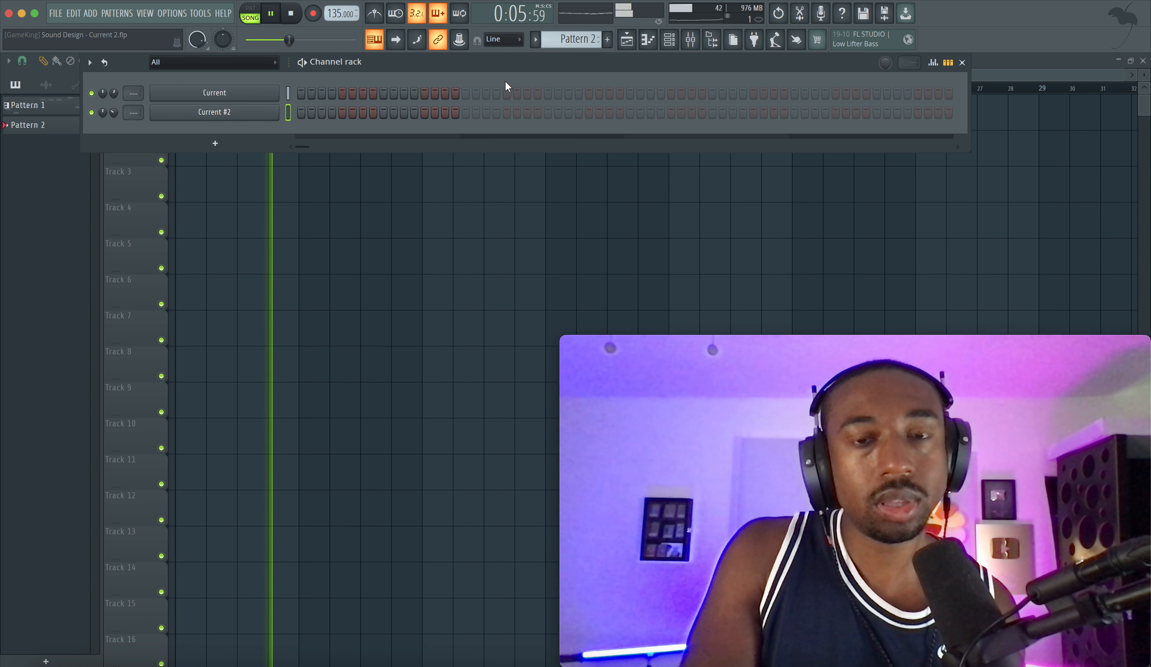
# Step: Duplicate the four Pattern 1 clips on Track 1 three times to extend them to bar 33, and stop playback
pyautogui.rightClick(322, 275)
pyautogui.moveTo(431, 118); pyautogui.dragTo(126, 118)
pyautogui.press('super+b')
pyautogui.press('super+b')
pyautogui.press('super+b')
pyautogui.scroll(-3, 396, 165)
pyautogui.scroll(-2, 399, 167)
pyautogui.press('space')
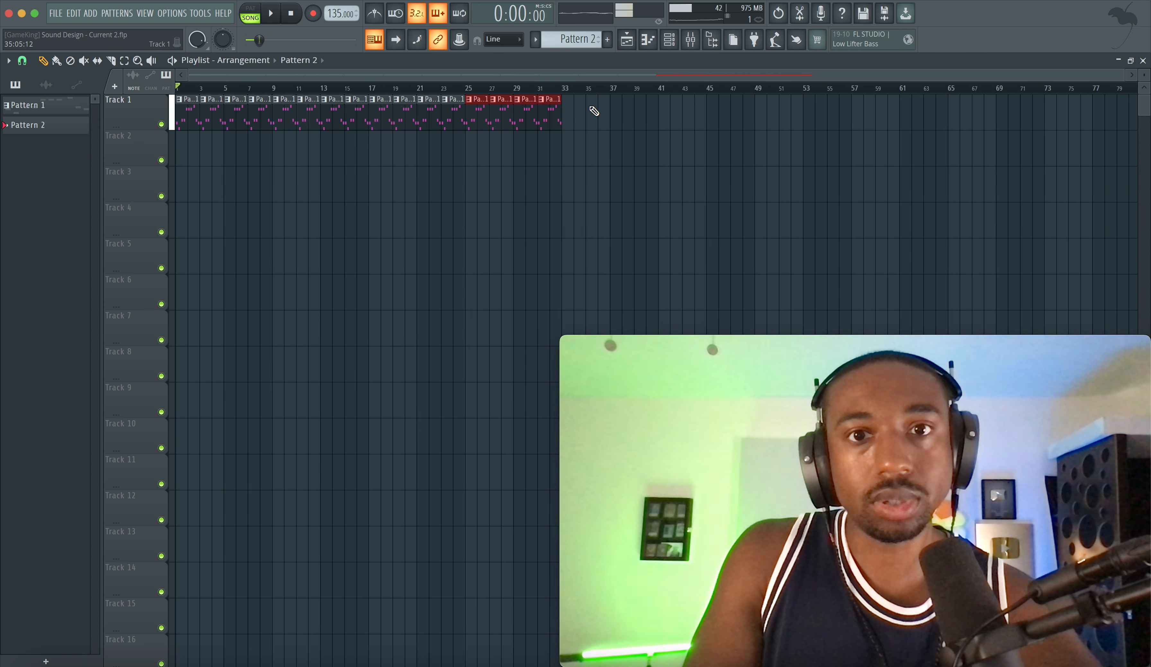
# Step: Play the extended song to rehearse a part on Current #2, removing the stray Pattern 2 clip from Track 4
pyautogui.press('F9')
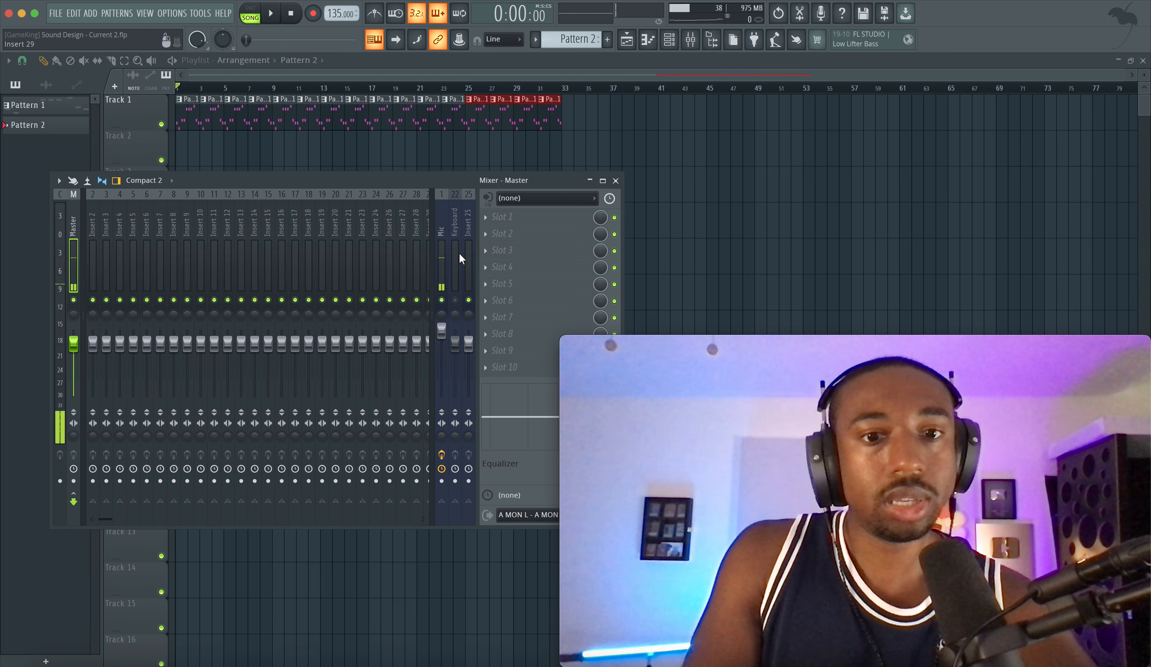
pyautogui.click(669, 40)
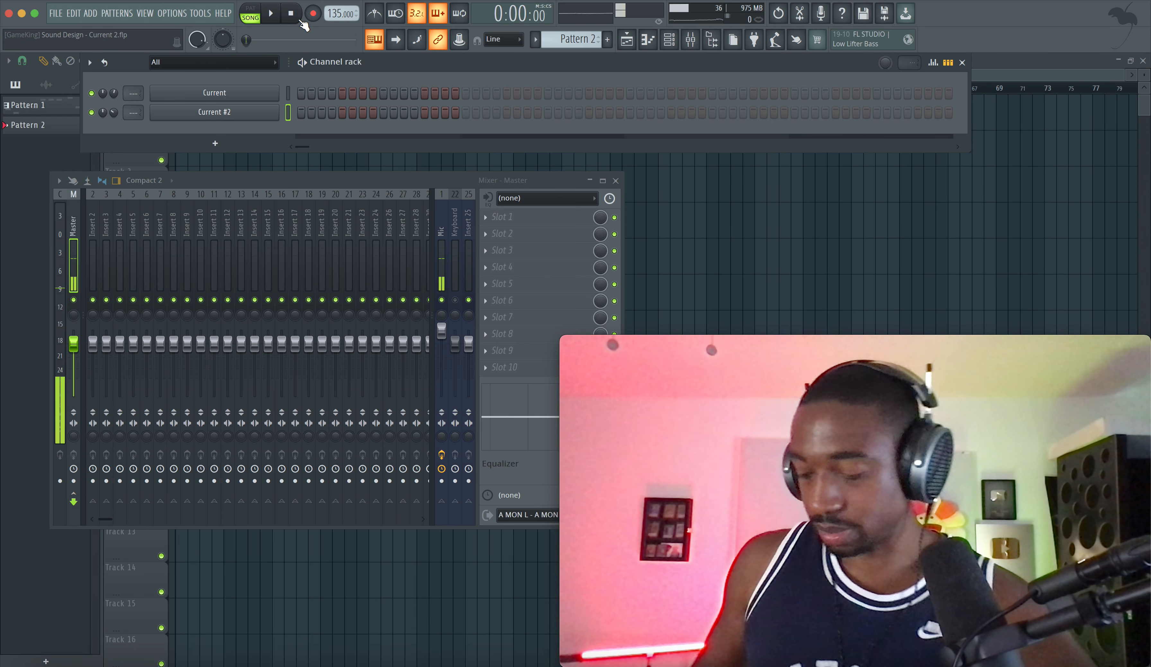
pyautogui.press('space')
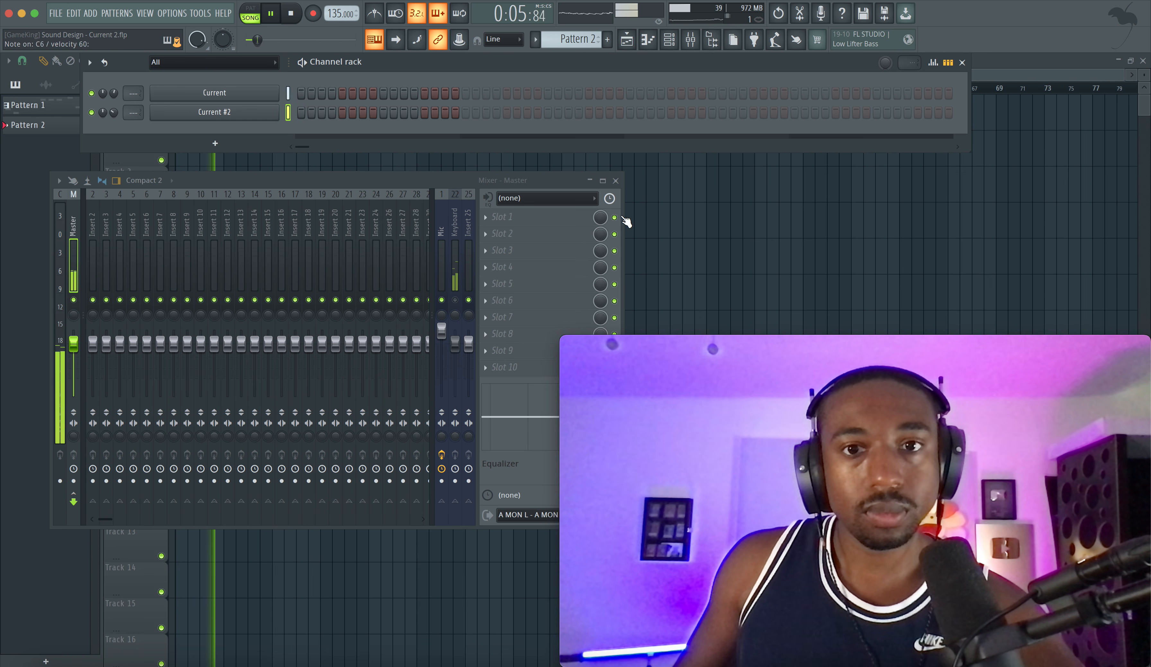
pyautogui.click(650, 214)
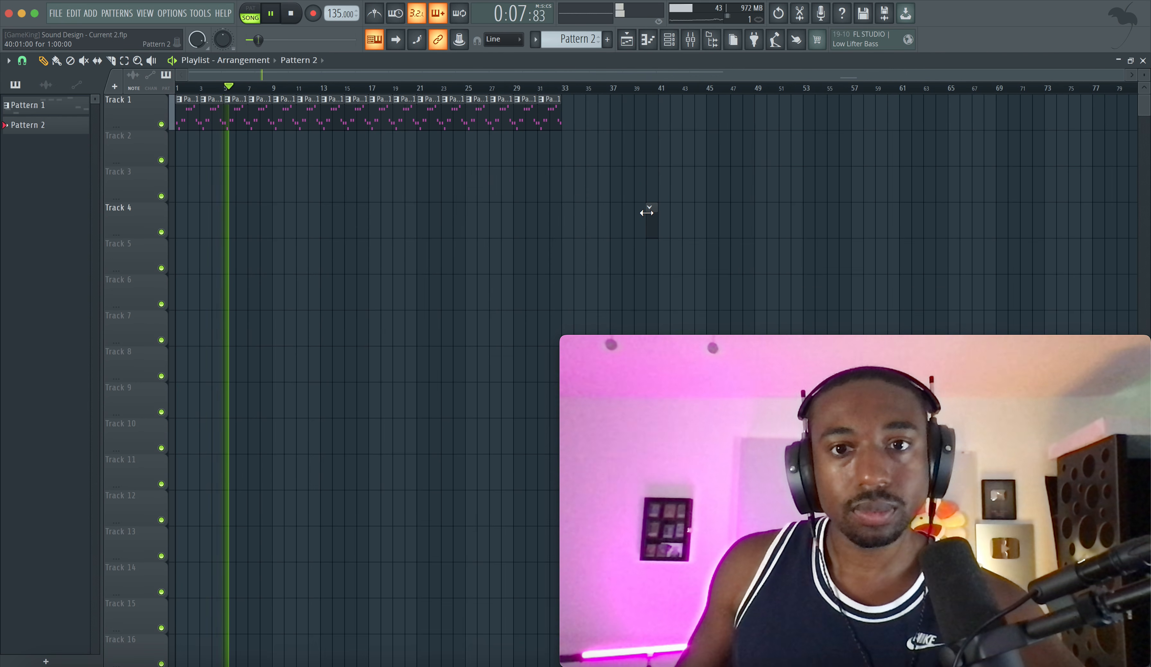
pyautogui.rightClick(651, 214)
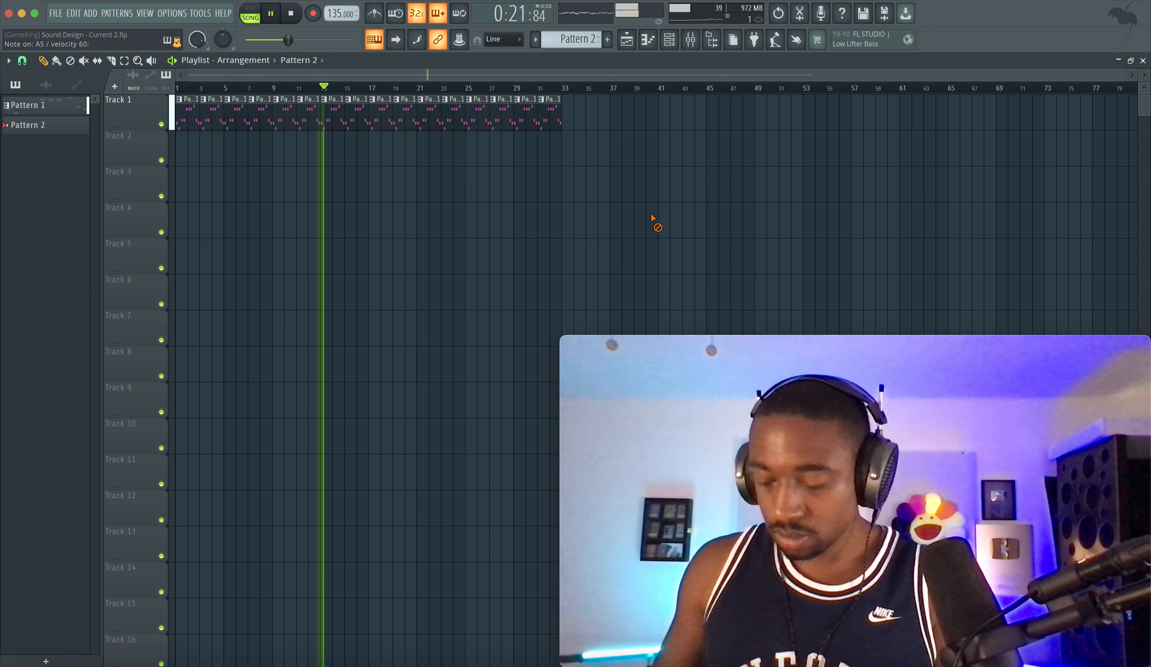
pyautogui.press('space')
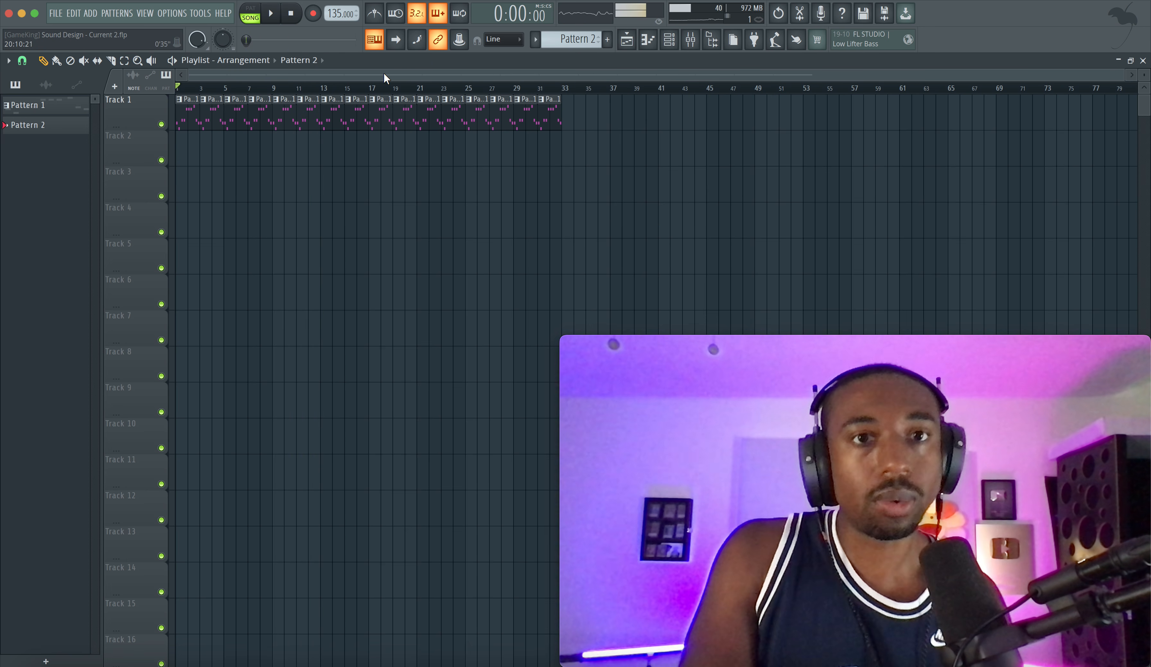
# Step: Turn on the metronome and start recording a Current #2 part over the song with a count-in
pyautogui.click(376, 20)
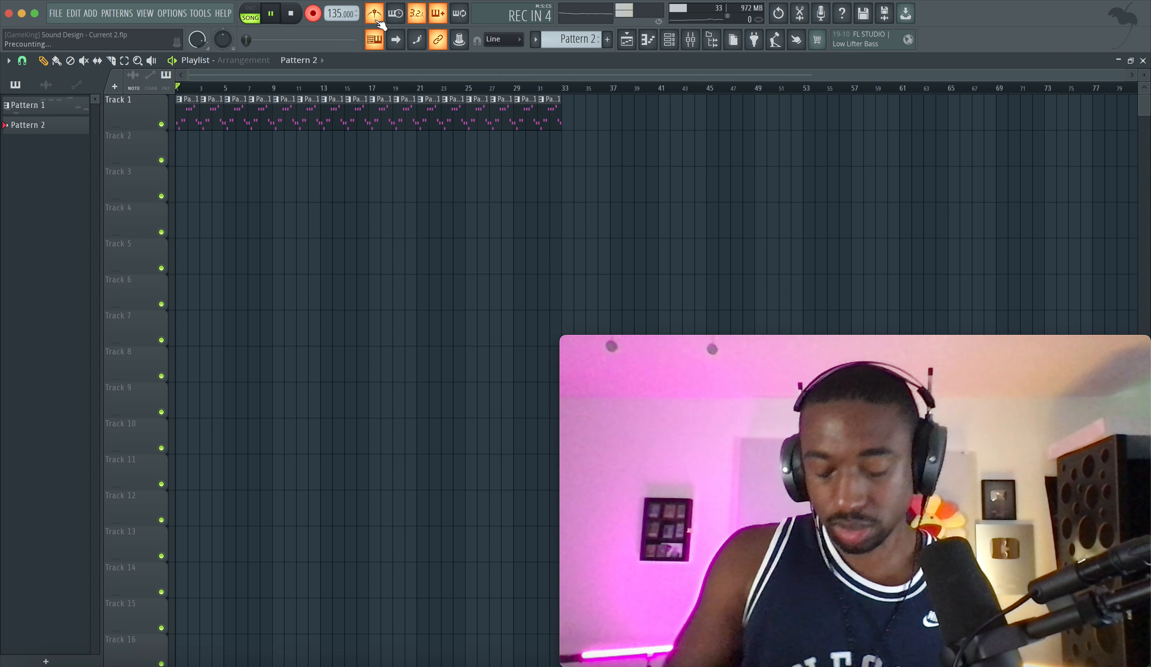
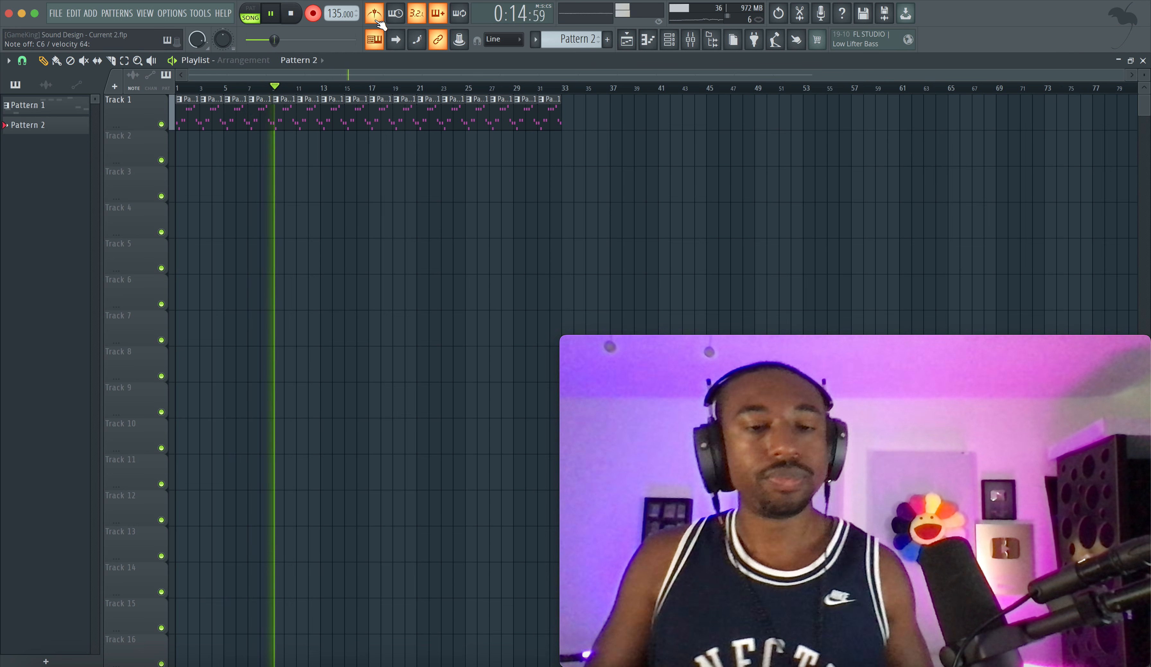
# Step: Stop the recording and open the recorded Pattern 2 clip on Track 2 in the piano roll to review its notes
pyautogui.press('space')
pyautogui.click(314, 18)
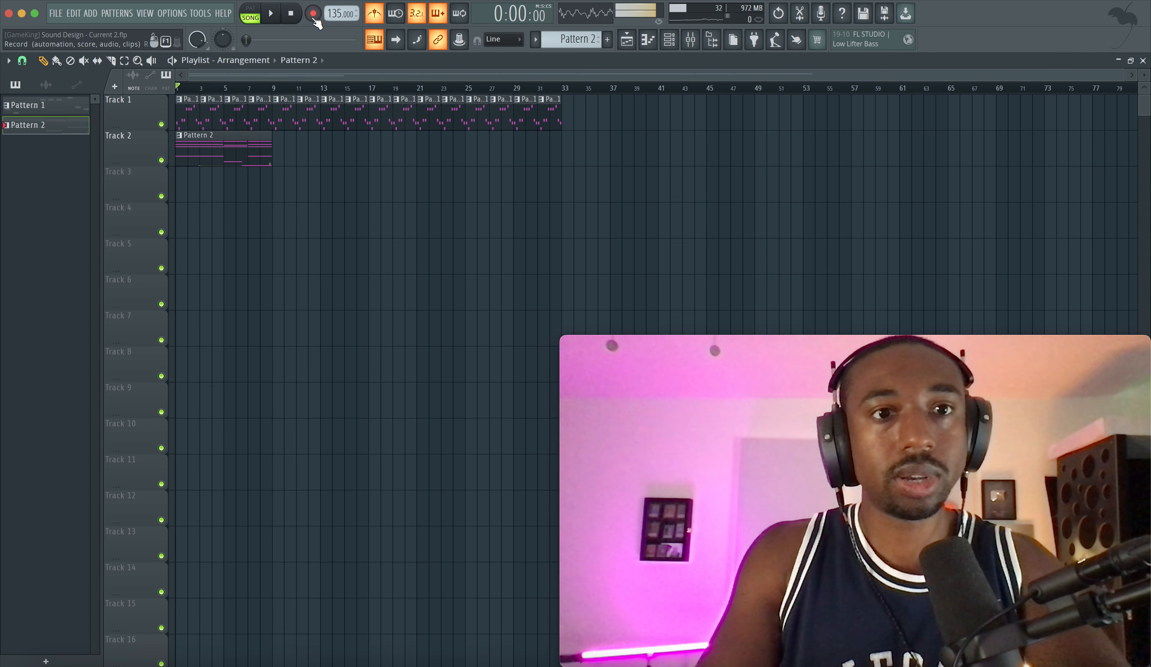
pyautogui.doubleClick(218, 143)
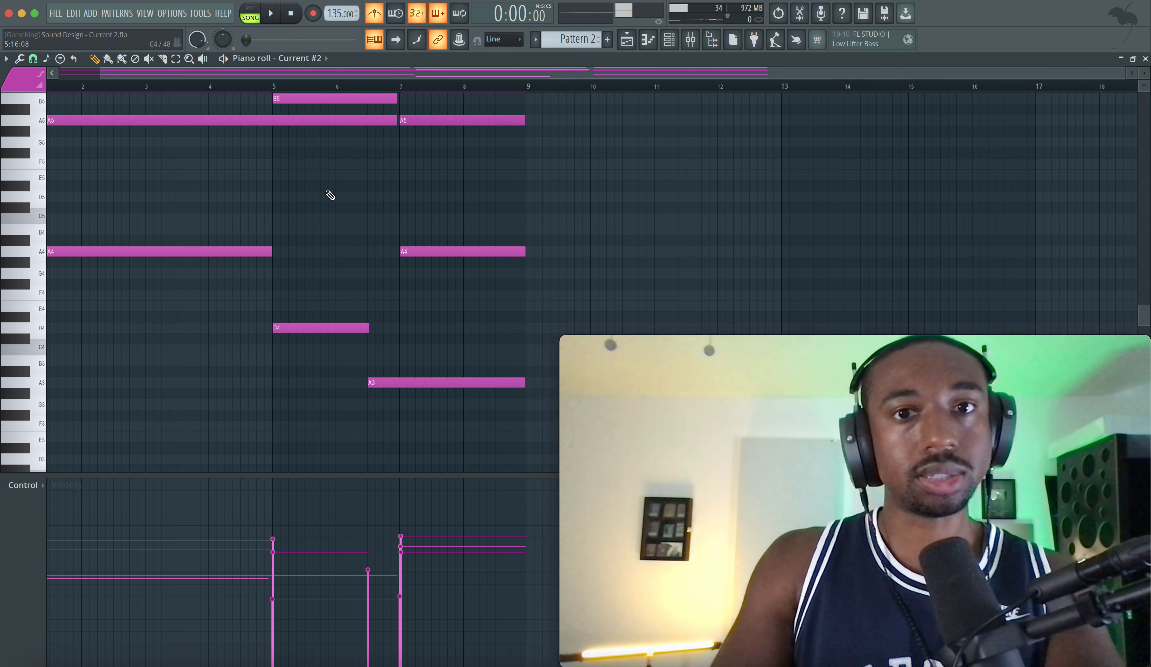
pyautogui.scroll(5, 385, 177)
# Step: Turn off the metronome and return to the playlist
pyautogui.click(669, 39)
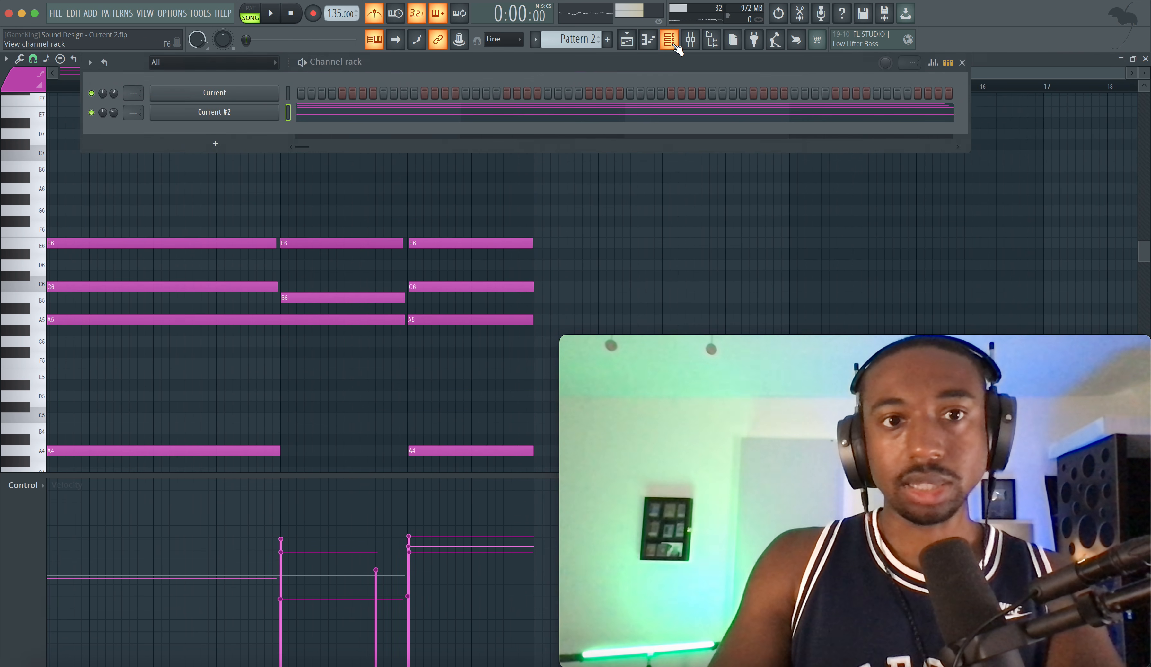
pyautogui.click(380, 18)
pyautogui.press('F5')
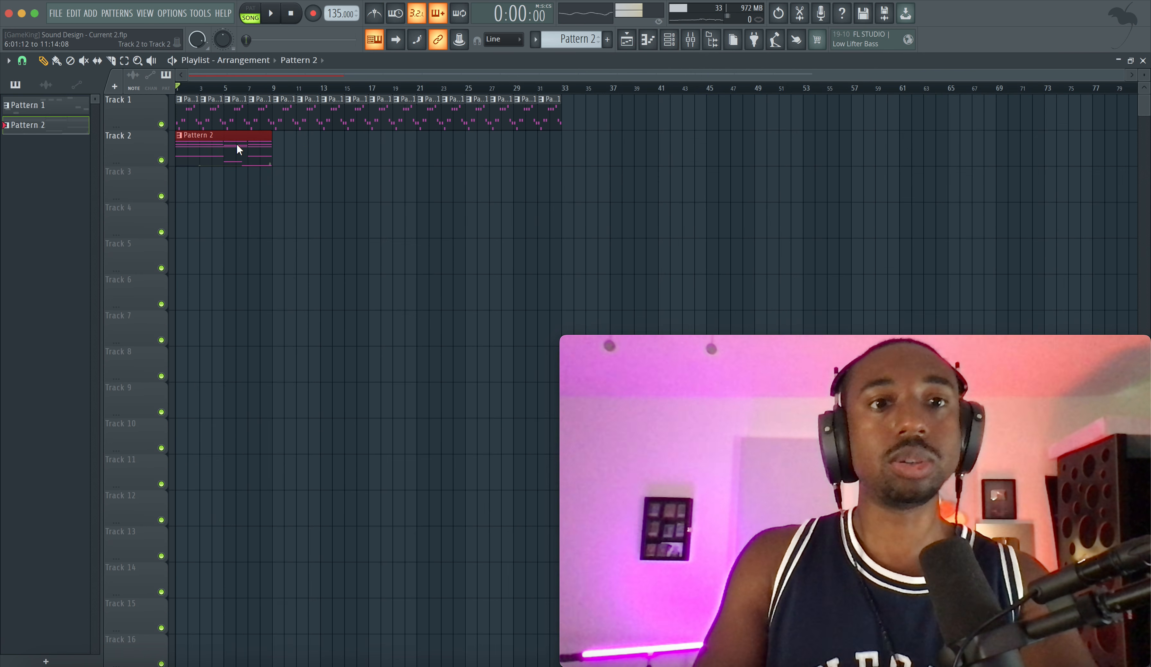
# Step: Duplicate the Pattern 2 clip on Track 2 three times to extend it to bar 33, and save the project
pyautogui.hotkey('ctrl', 'b')
pyautogui.hotkey('ctrl', 'b')
pyautogui.hotkey('ctrl', 'b')
pyautogui.hotkey('ctrl', 's')
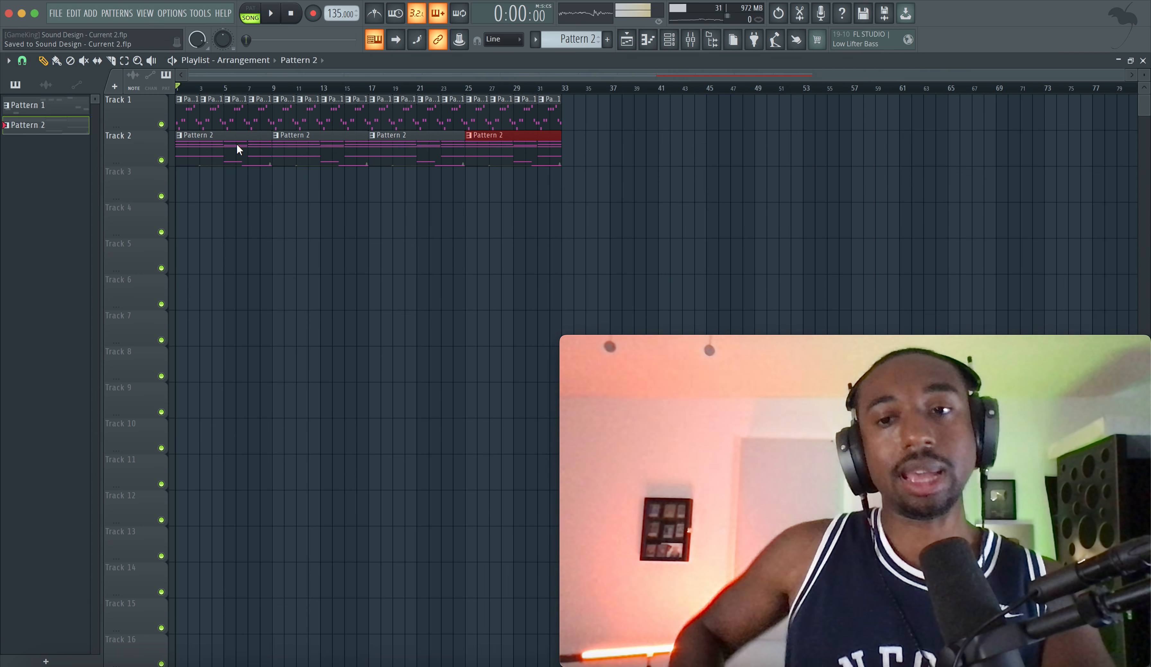
pyautogui.keyDown('ctrl'); pyautogui.click(434, 87); pyautogui.keyUp('ctrl')
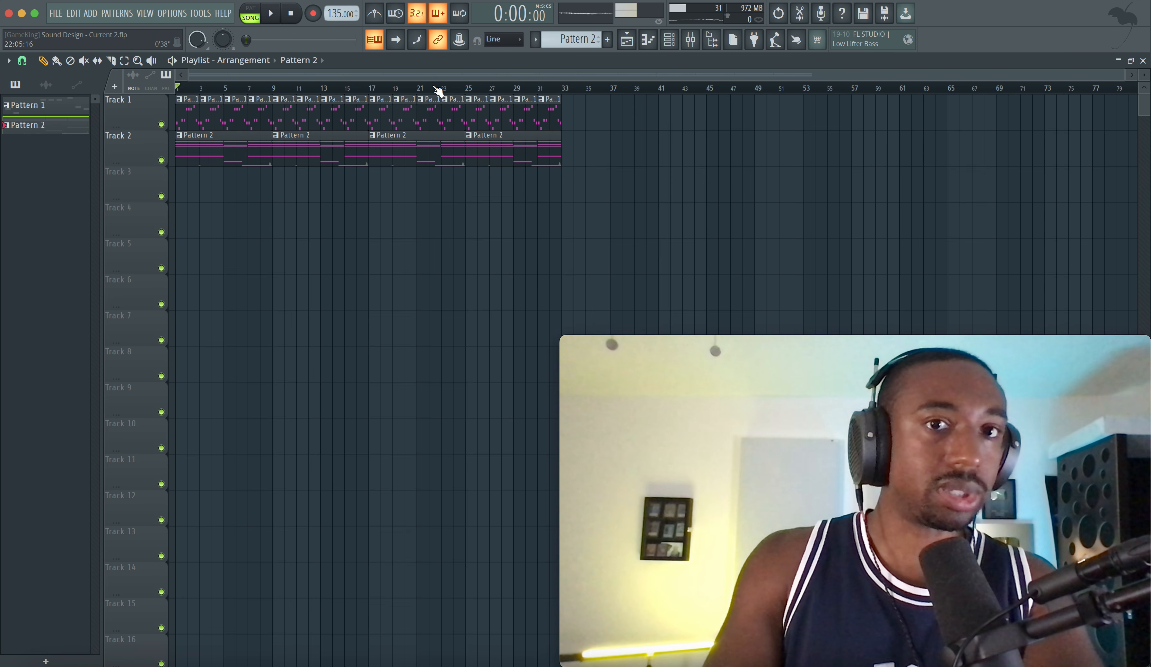
# Step: Open the Current #2 synth from the channel rack and load the Factory Retro wavetable Chord Box into Osc A
pyautogui.click(681, 39)
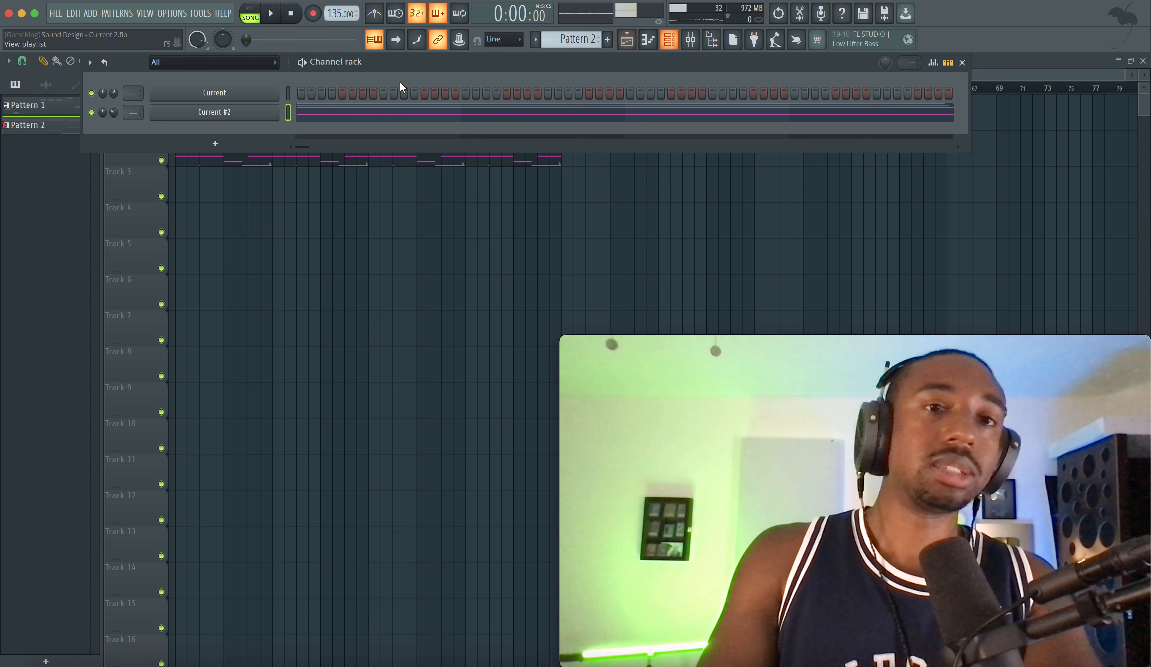
pyautogui.click(242, 111)
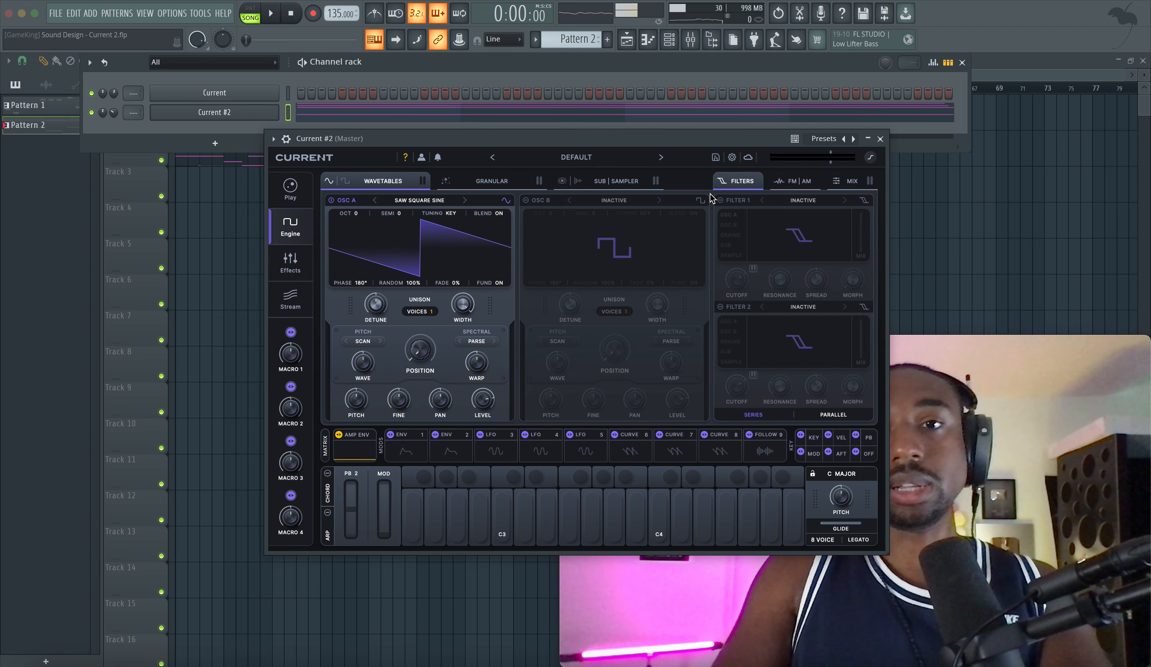
pyautogui.click(418, 201)
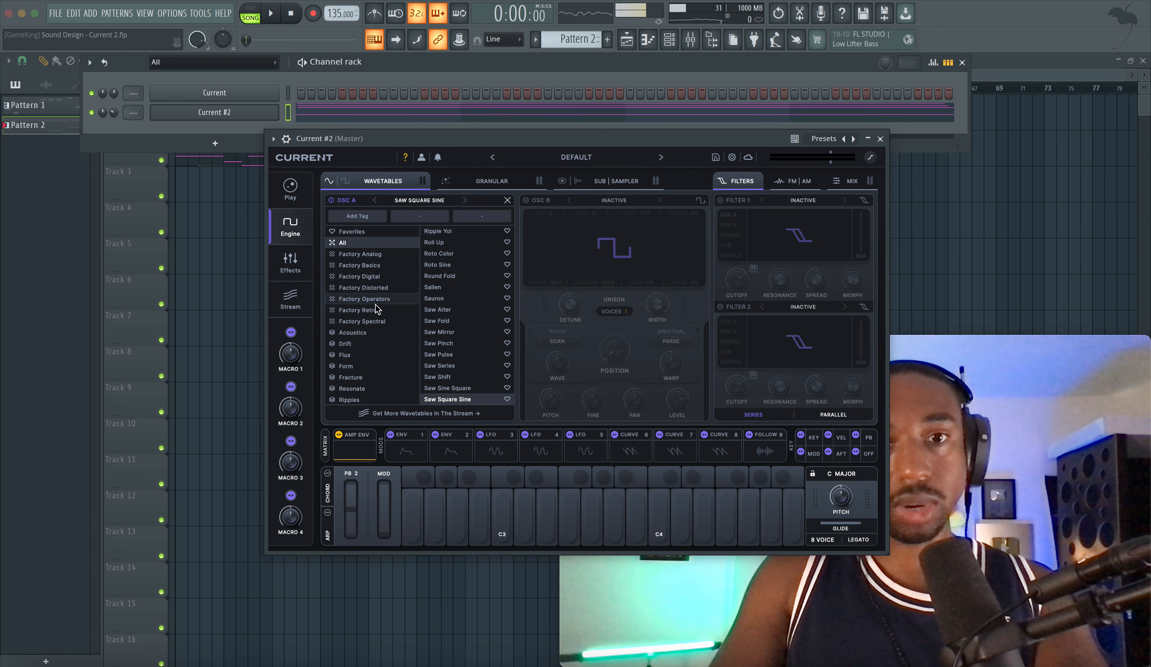
pyautogui.click(357, 309)
pyautogui.click(451, 242)
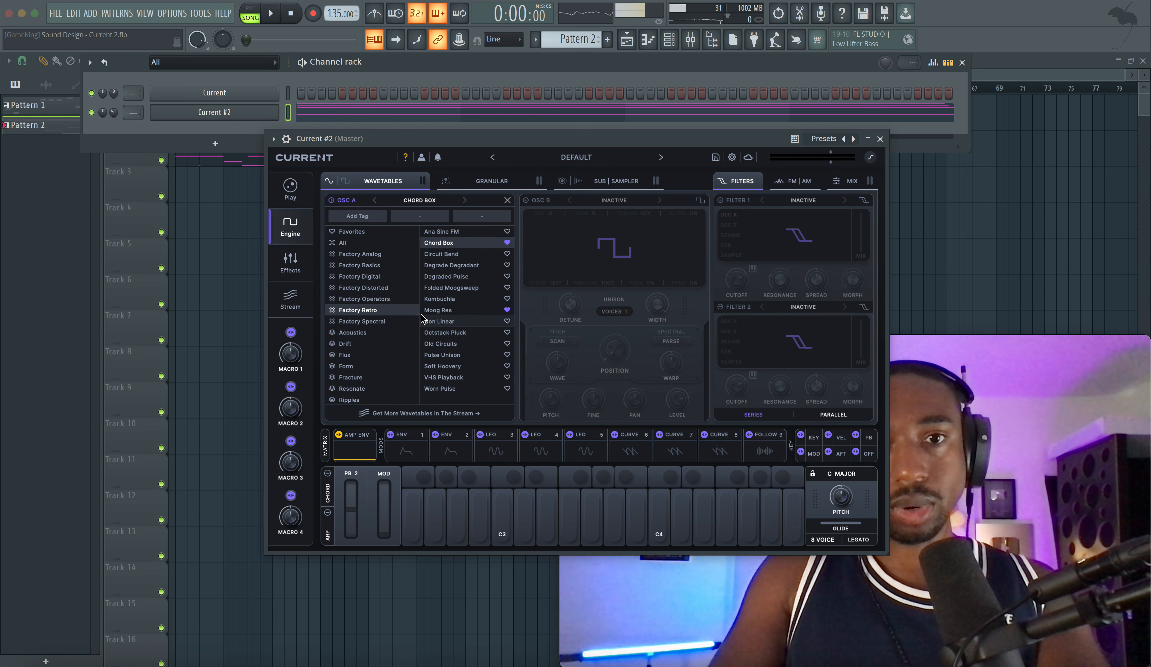
# Step: Audition the Factory Digital wavetables in Osc A, down the list to Ghoul, while the song plays
pyautogui.click(386, 277)
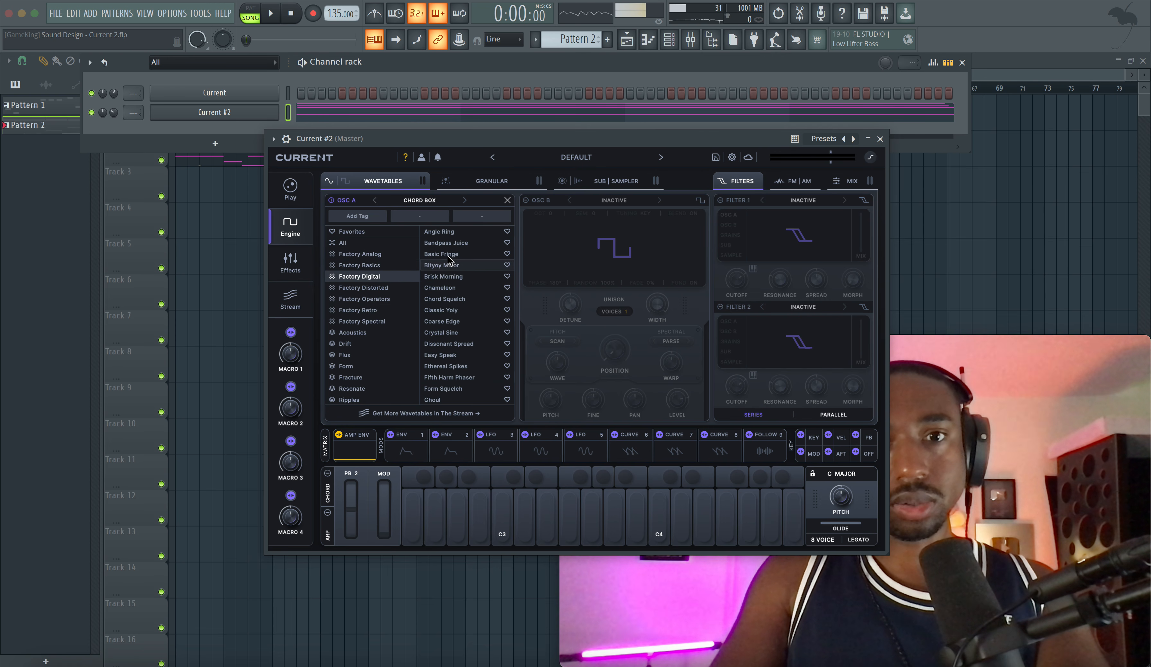
pyautogui.click(449, 232)
pyautogui.press('space')
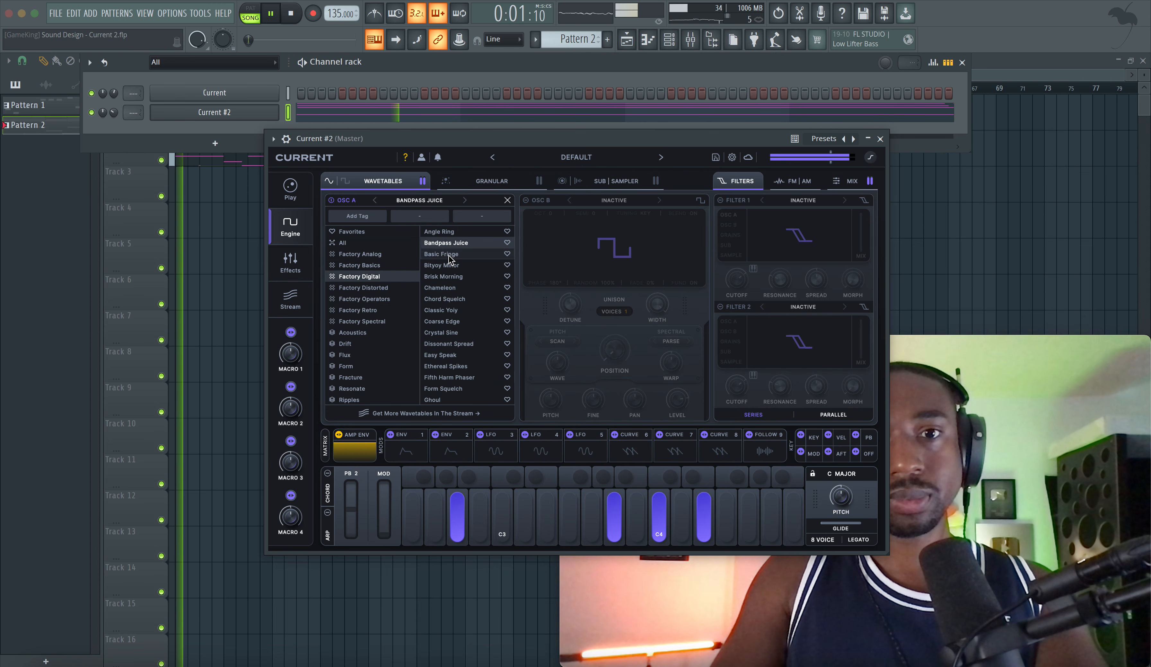
pyautogui.click(451, 288)
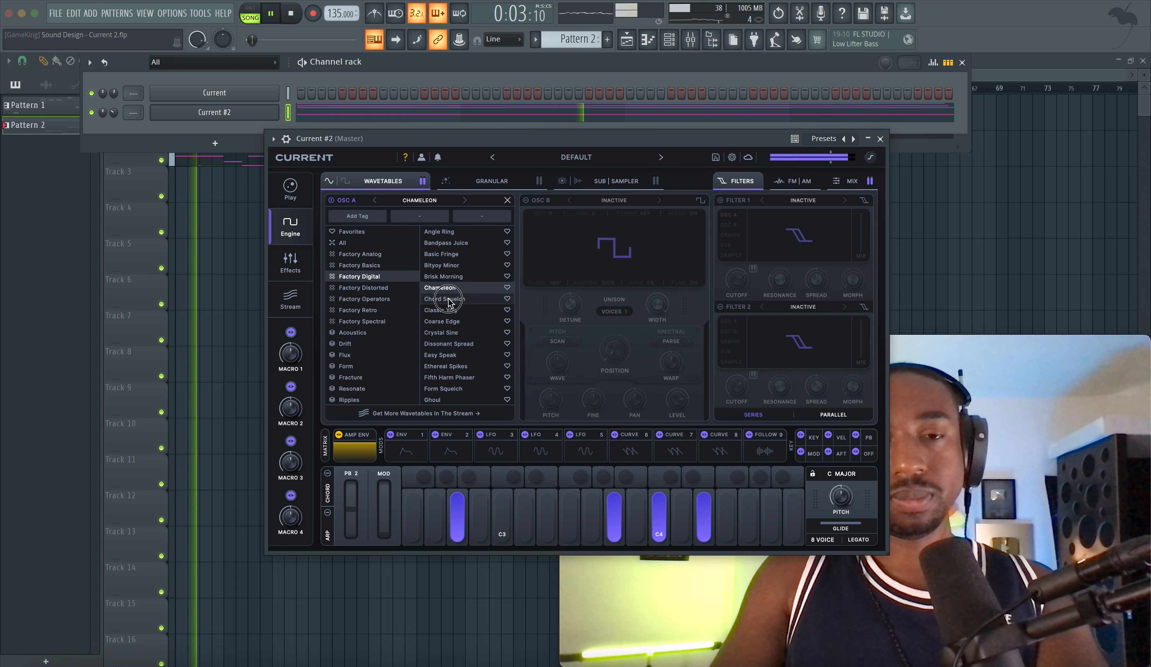
pyautogui.click(450, 300)
pyautogui.click(451, 322)
pyautogui.click(450, 333)
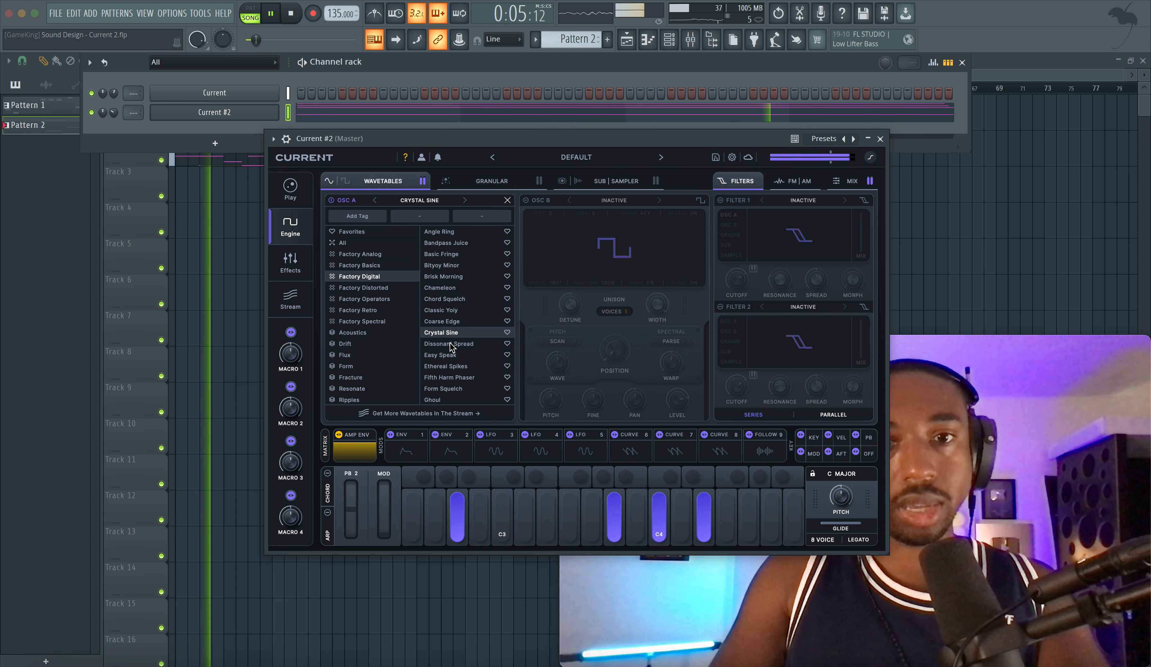
pyautogui.click(451, 344)
pyautogui.click(451, 355)
pyautogui.click(451, 366)
pyautogui.click(451, 377)
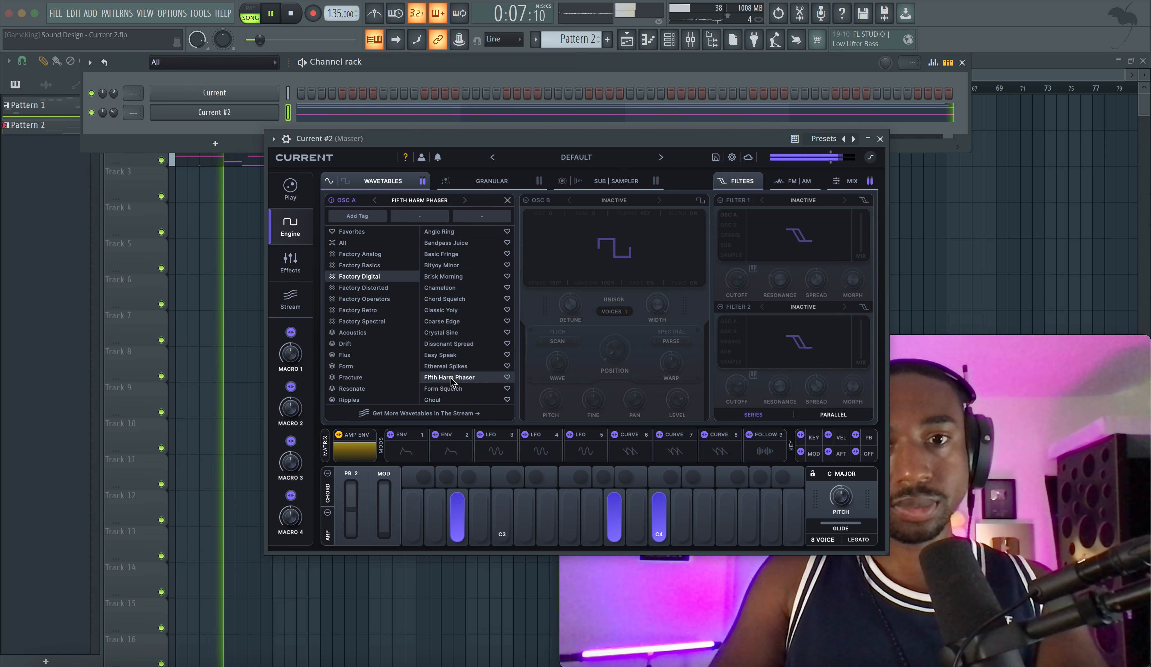
pyautogui.click(451, 389)
pyautogui.click(451, 400)
pyautogui.press('space')
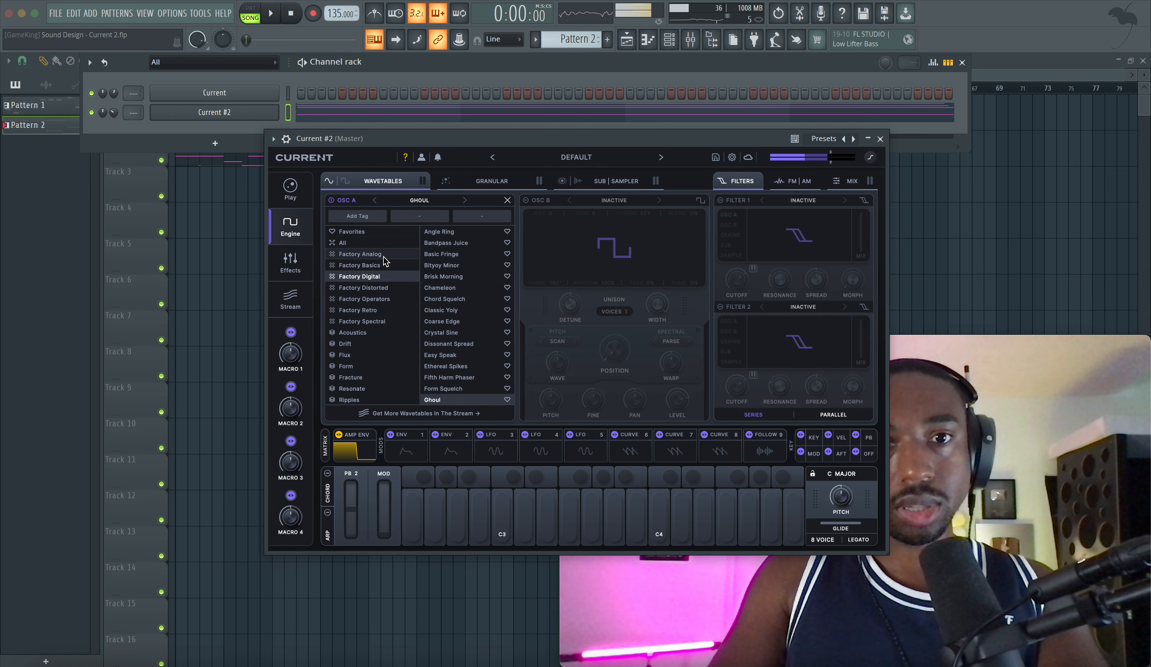
# Step: Load the Factory Analog wavetable Bounce Shake into Osc A during playback and set the oscillator's octave to -1
pyautogui.click(361, 254)
pyautogui.press('space')
pyautogui.click(444, 254)
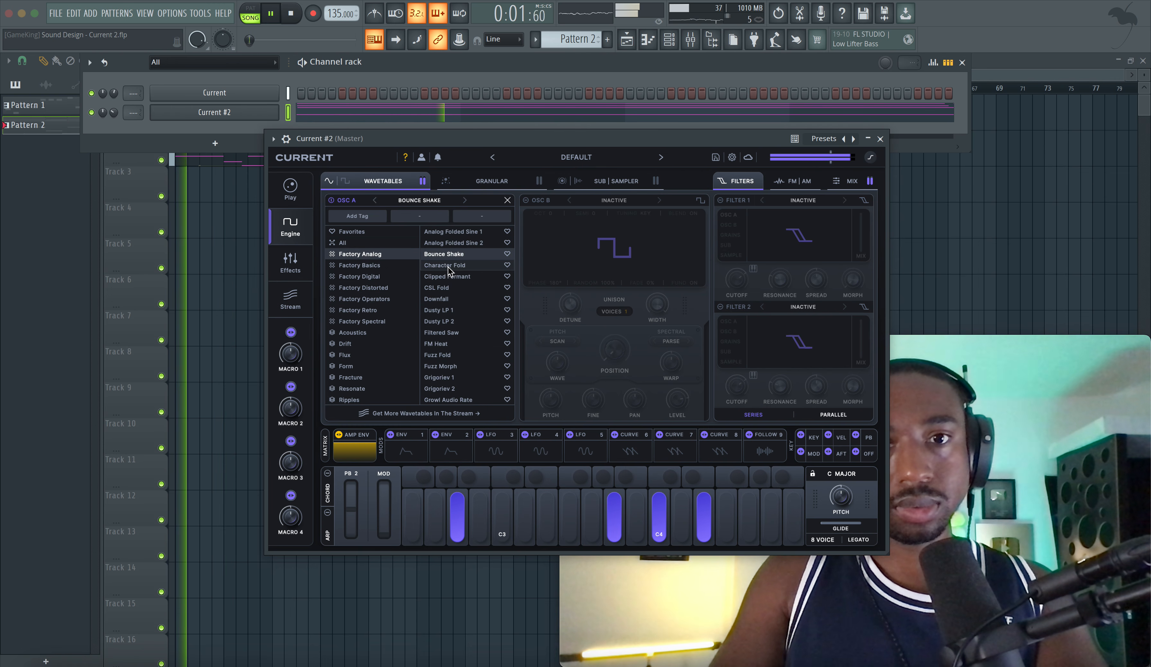
pyautogui.click(508, 200)
pyautogui.moveTo(420, 349); pyautogui.dragTo(409, 375)
pyautogui.moveTo(357, 214); pyautogui.dragTo(358, 231)
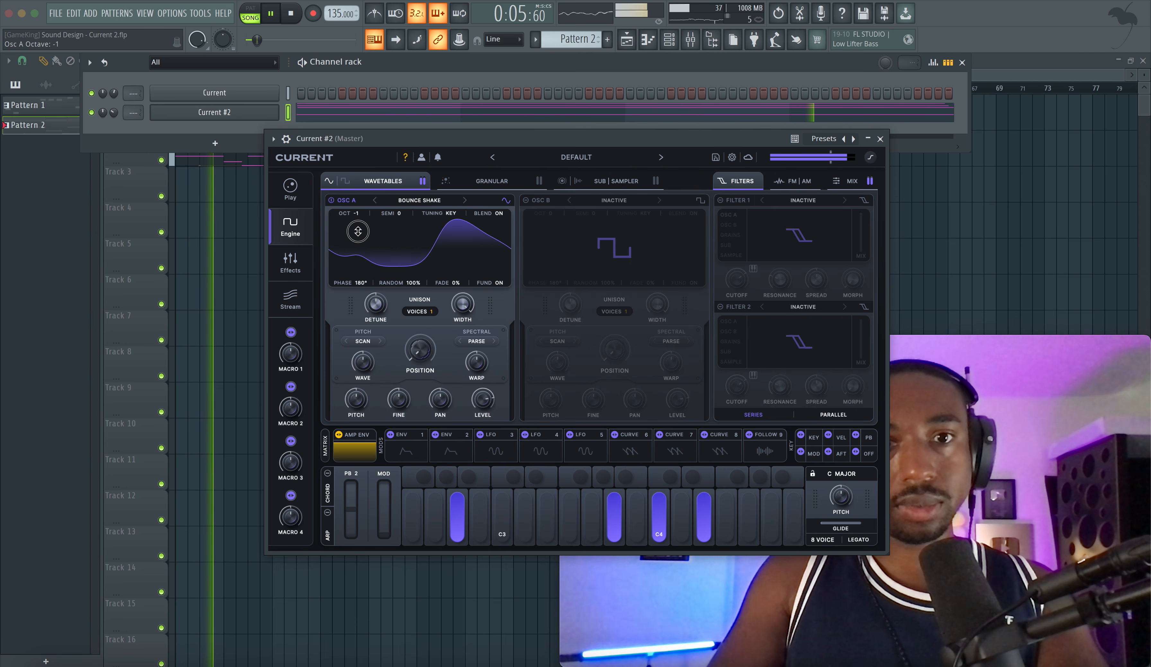
# Step: Set Osc A's unison to 4 voices and assign LFO 3 to modulate its wavetable position
pyautogui.moveTo(431, 311); pyautogui.dragTo(383, 306)
pyautogui.moveTo(429, 344); pyautogui.dragTo(440, 420)
pyautogui.press('space')
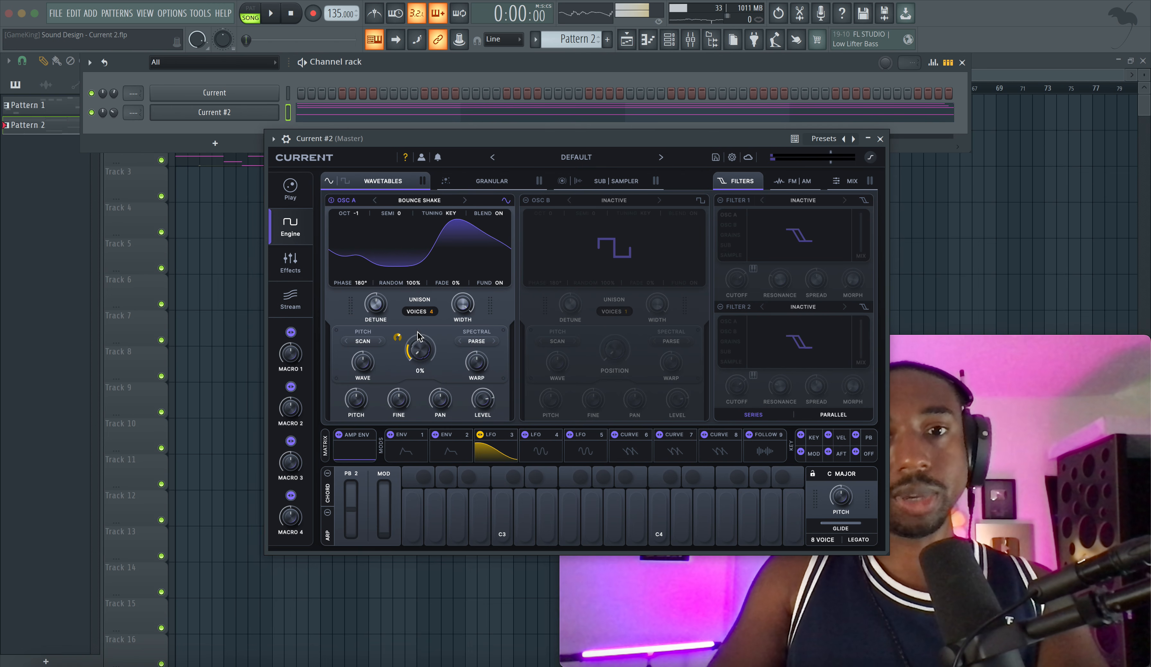
# Step: Set LFO 3 to a free-running rate of 0.30 Hz and adjust its modulation depth on Osc A's position
pyautogui.moveTo(466, 138); pyautogui.dragTo(279, 109)
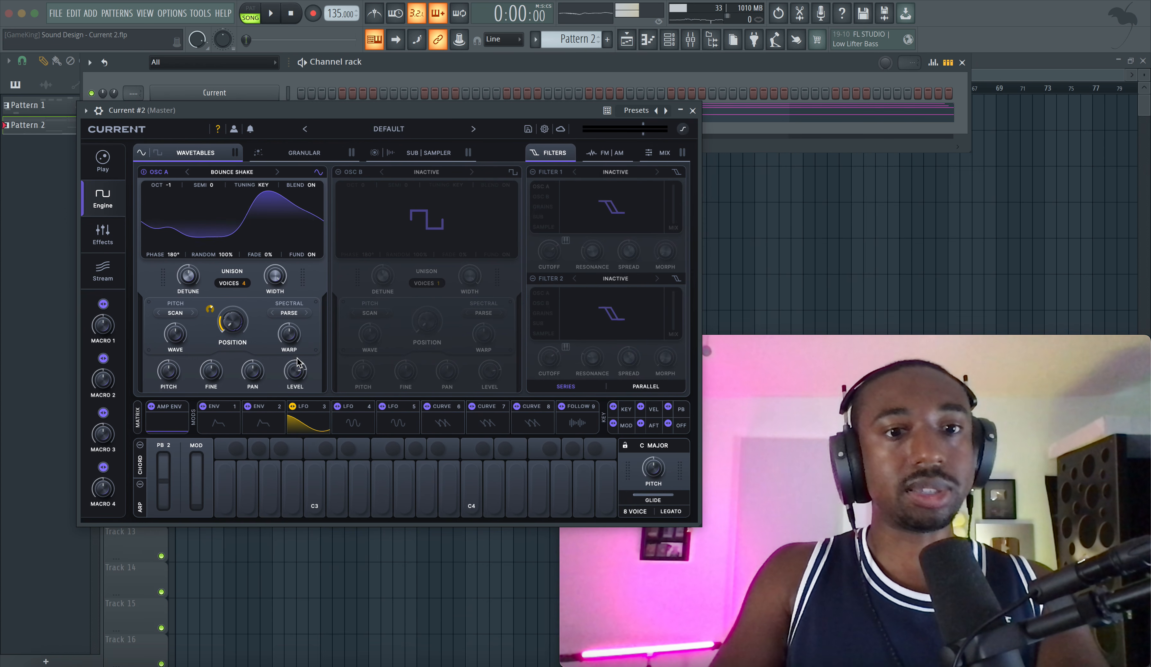
pyautogui.click(314, 421)
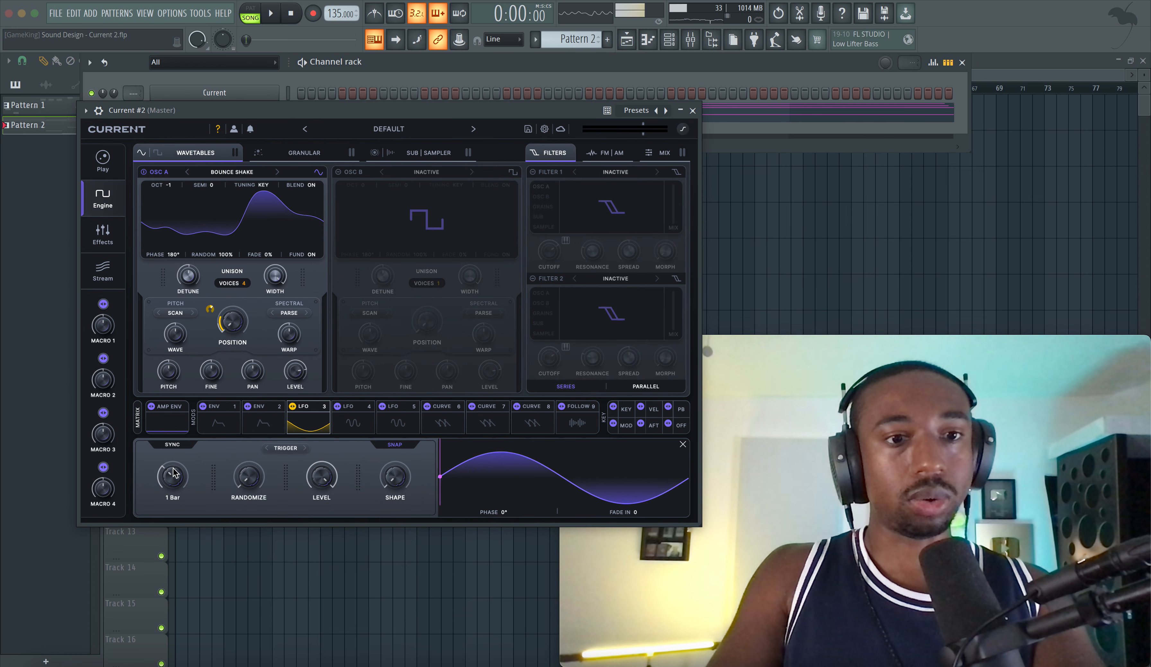
pyautogui.press('space')
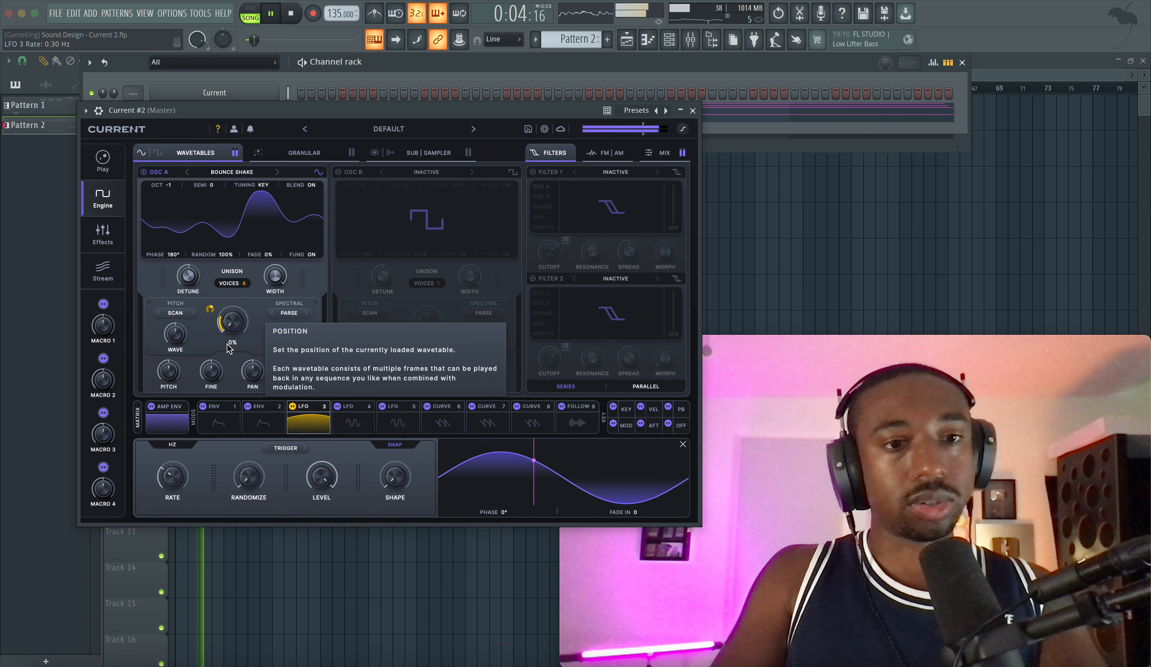
pyautogui.moveTo(212, 309); pyautogui.dragTo(209, 323)
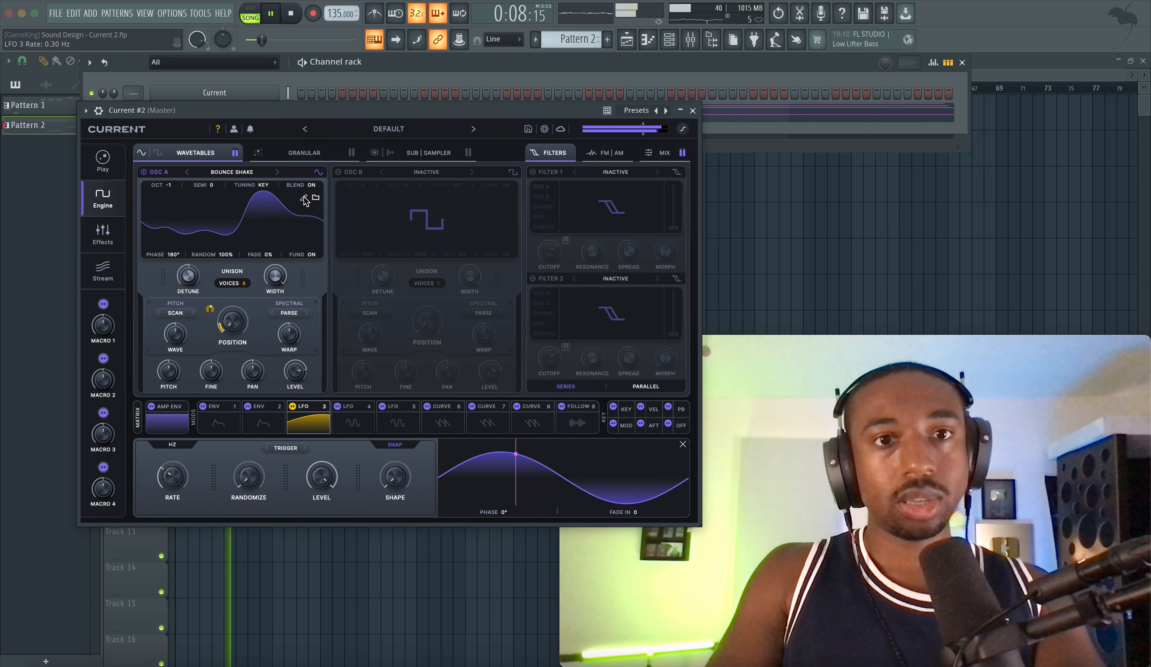
# Step: Load the Factory Instruments sample 1914 Piano Felt 8 into the Sampler and preview it
pyautogui.click(414, 161)
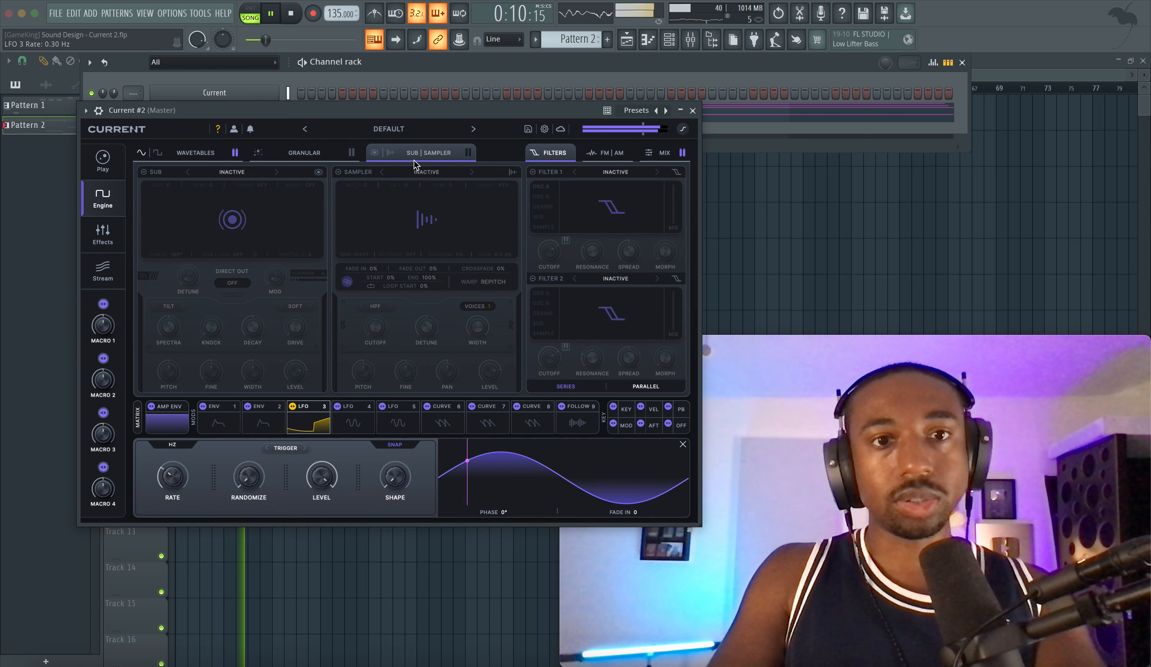
pyautogui.click(428, 215)
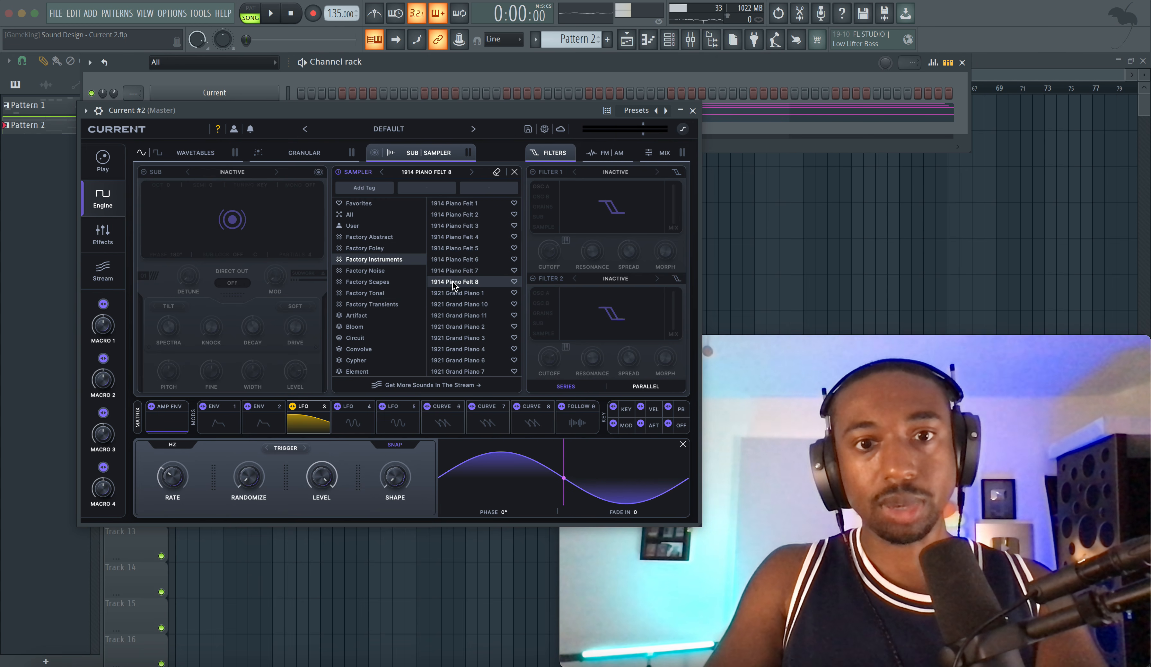
pyautogui.doubleClick(453, 282)
pyautogui.press('space')
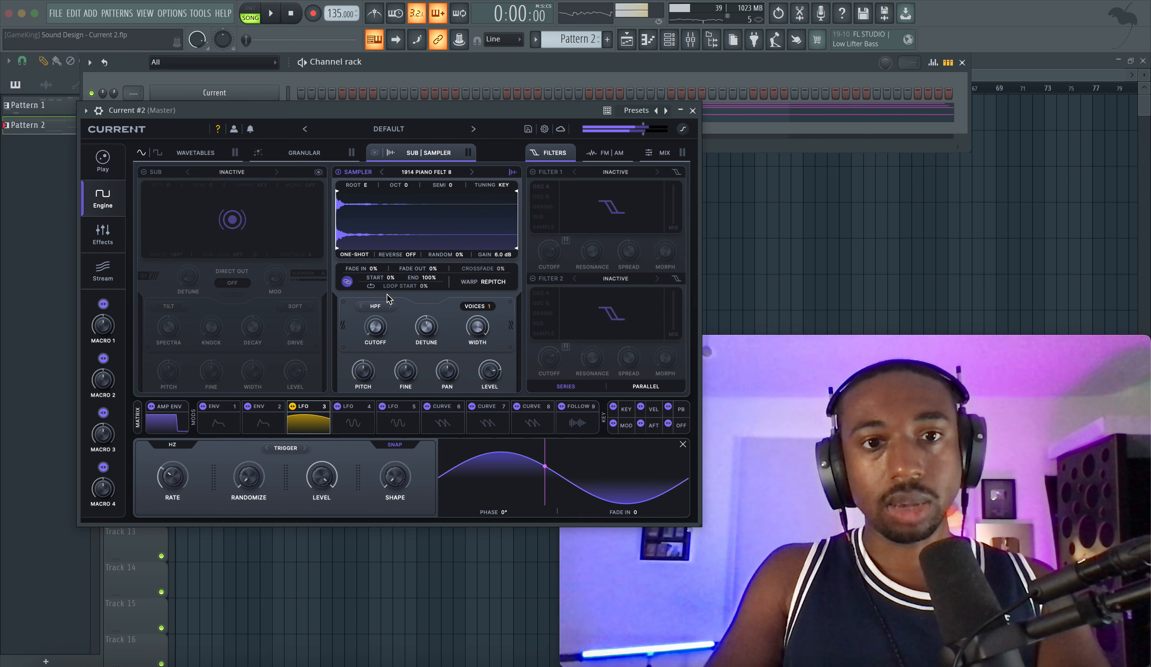
pyautogui.press('space')
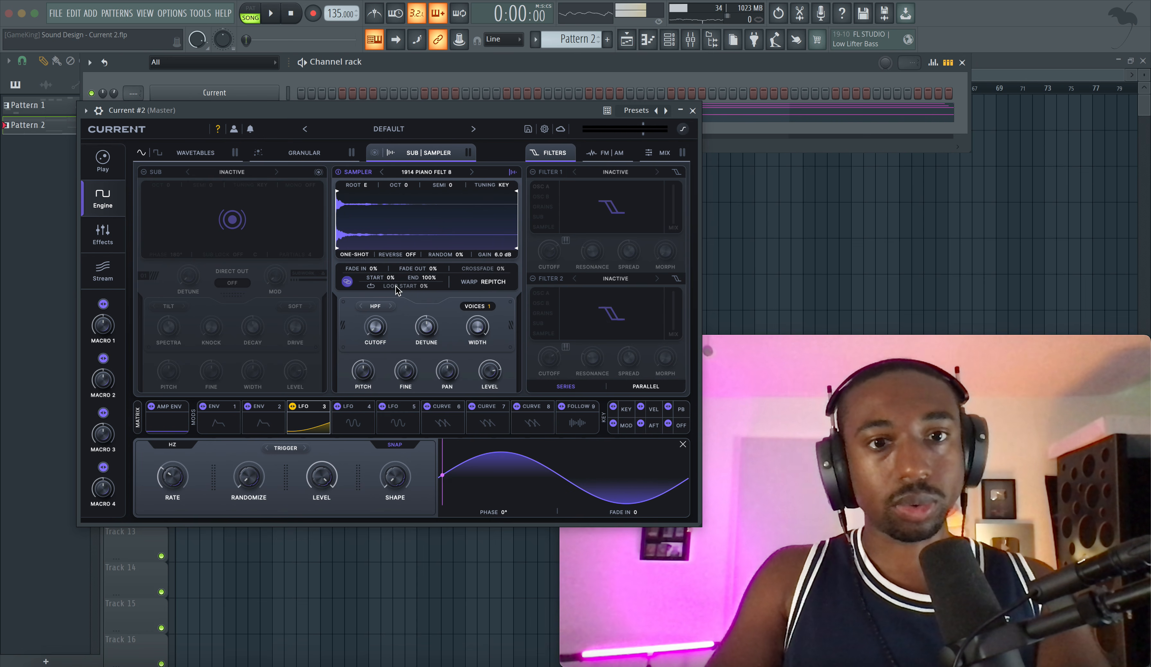
# Step: Set the Sampler to forward-and-backward looping with the sample end at 23%, and listen to the layered sound
pyautogui.click(359, 254)
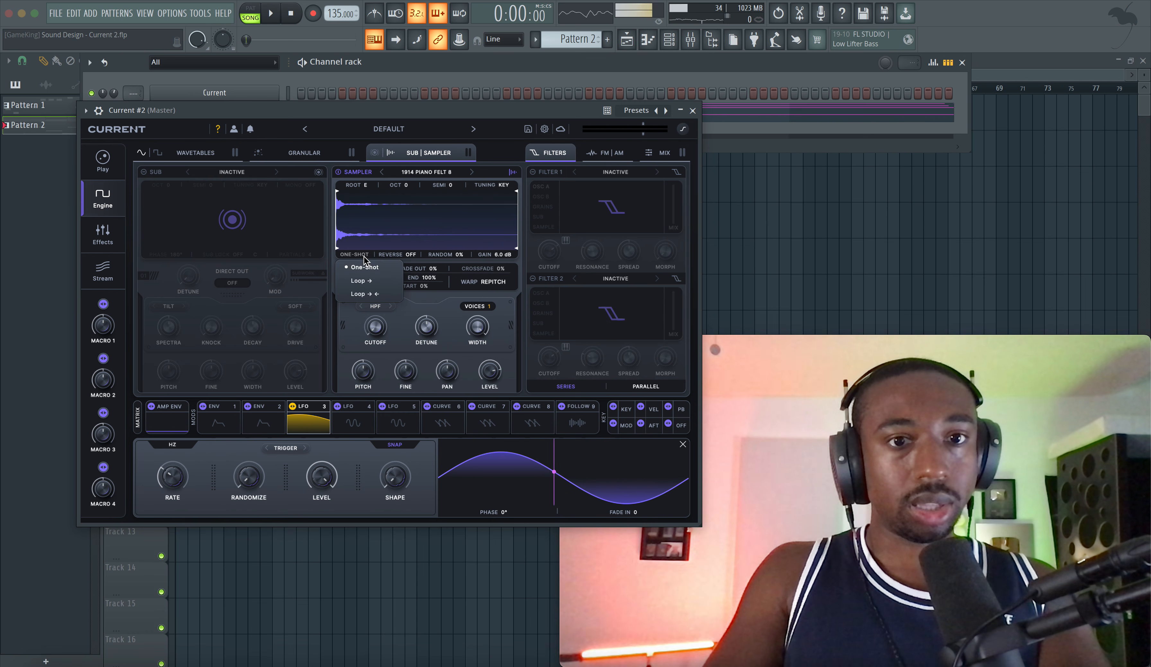
pyautogui.click(364, 296)
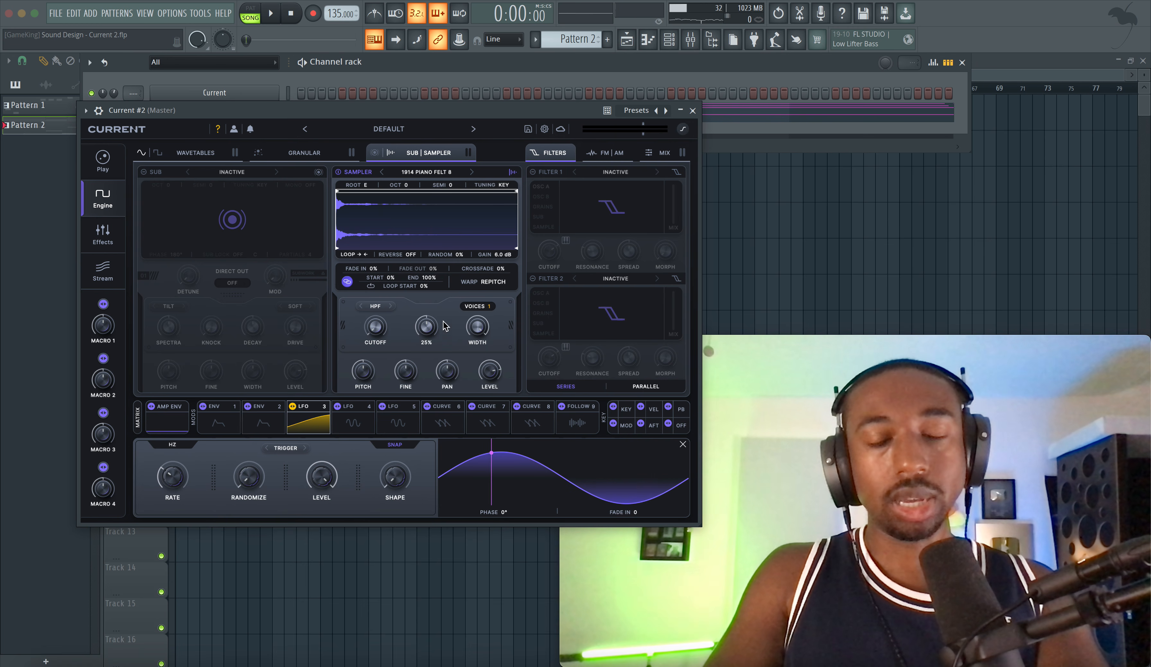
pyautogui.press('space')
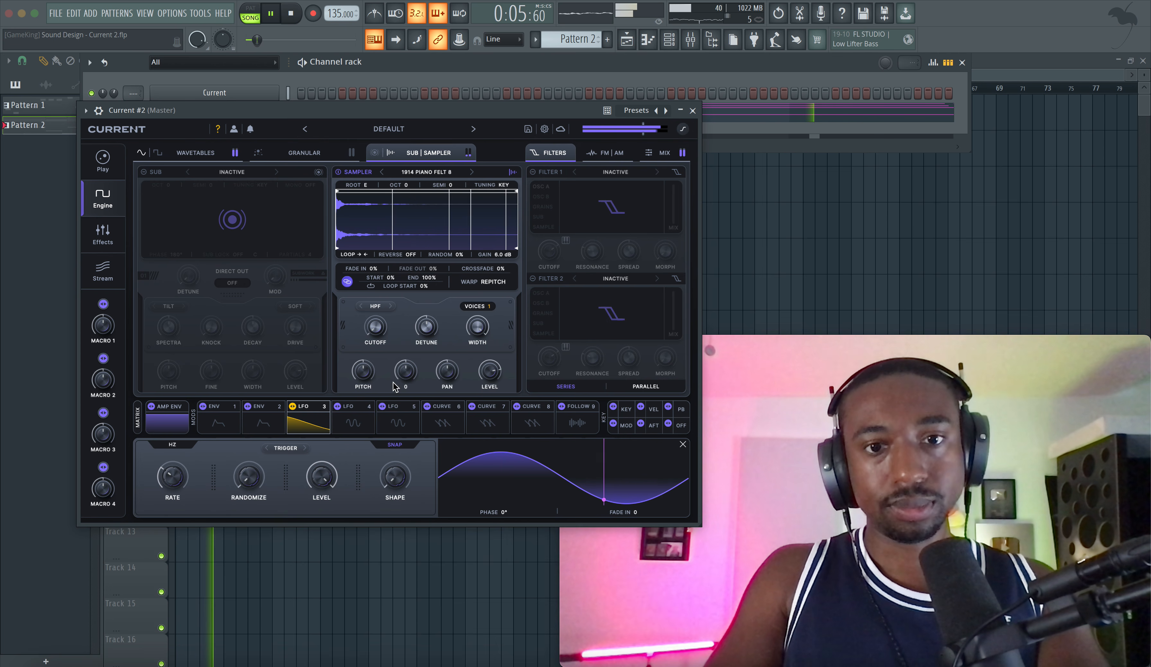
pyautogui.press('space')
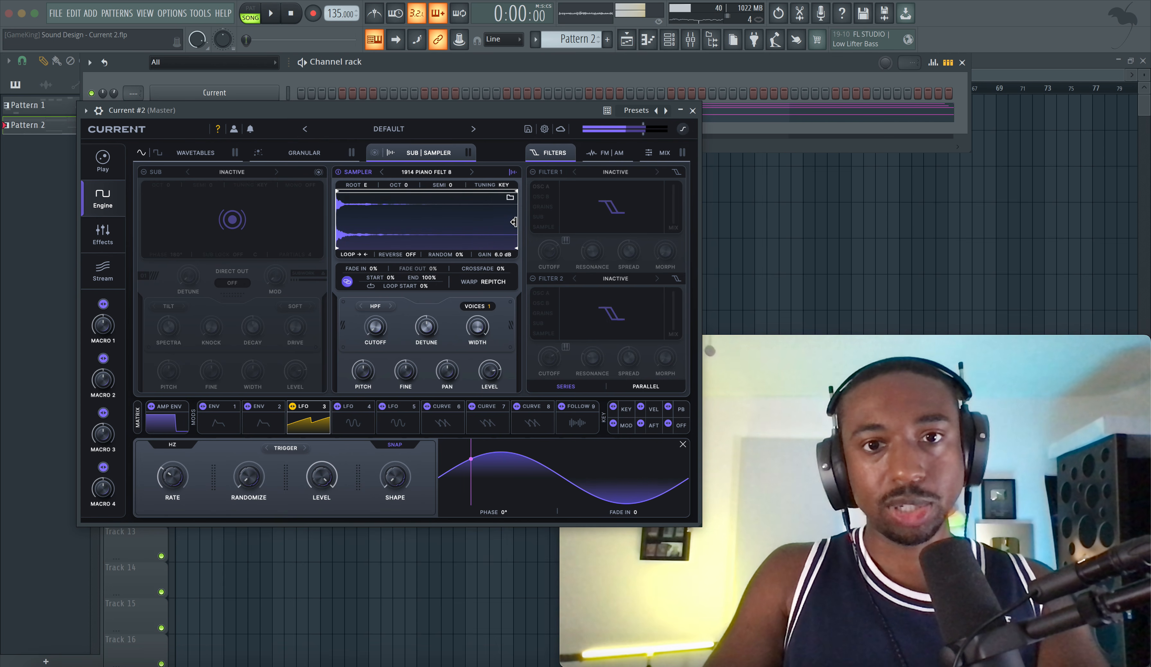
pyautogui.moveTo(516, 191); pyautogui.dragTo(378, 192)
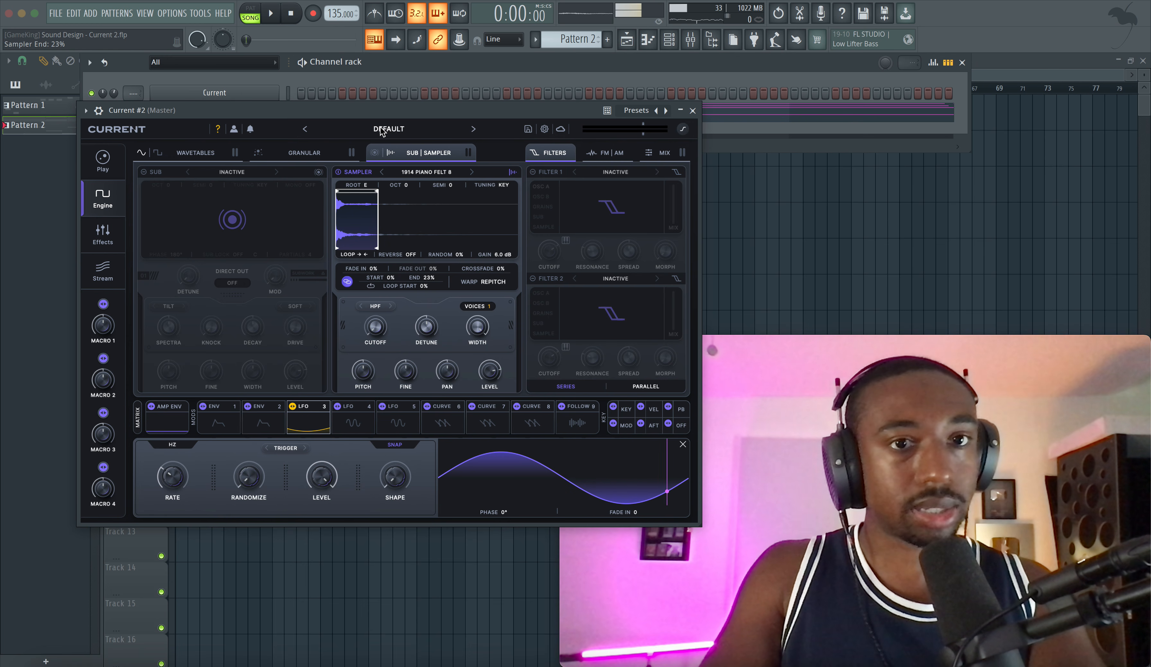
pyautogui.moveTo(371, 113); pyautogui.dragTo(316, 111)
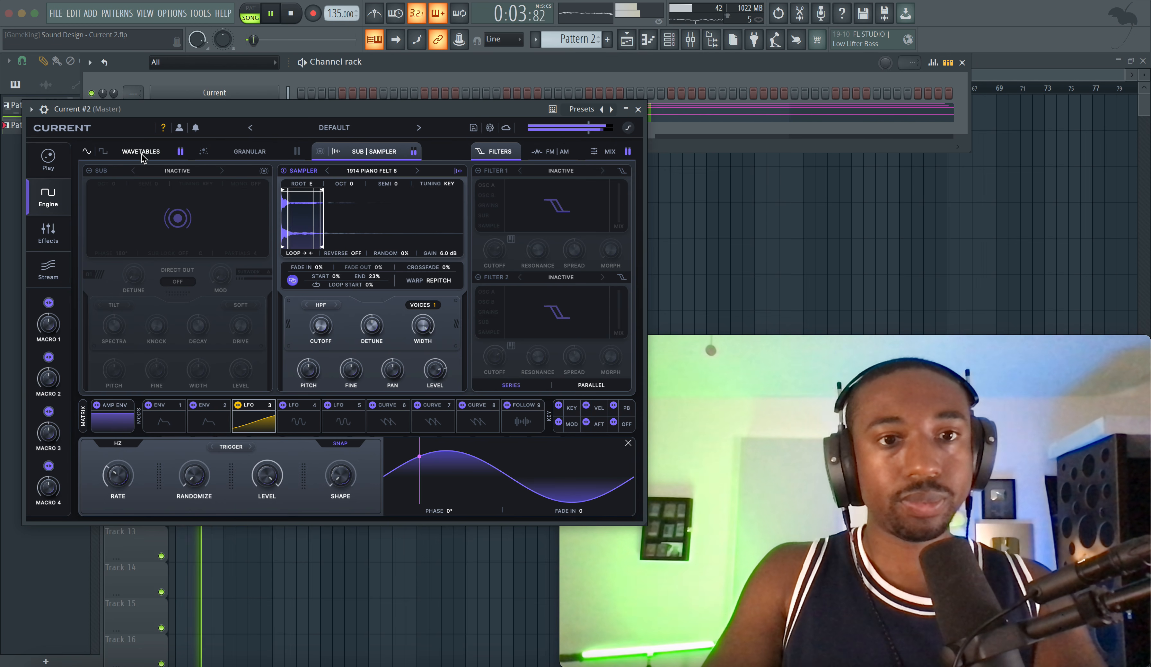
pyautogui.press('space')
# Step: Activate the granular engine and load the 1914 Piano Felt 6 sample into it
pyautogui.click(249, 151)
pyautogui.click(283, 173)
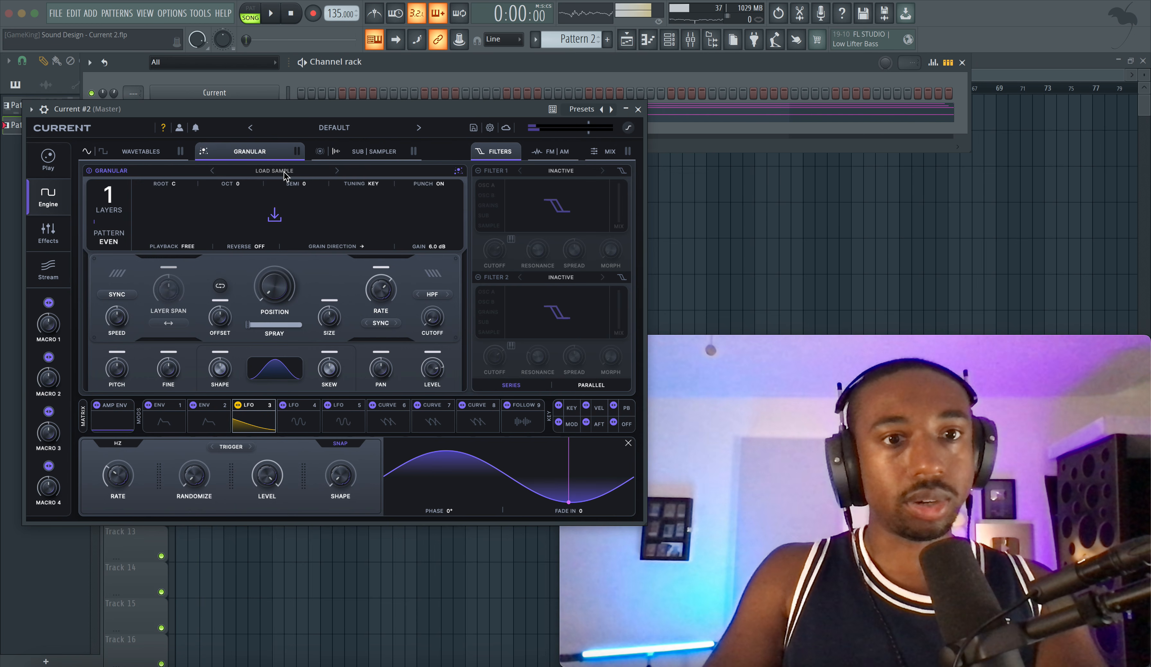
pyautogui.click(284, 174)
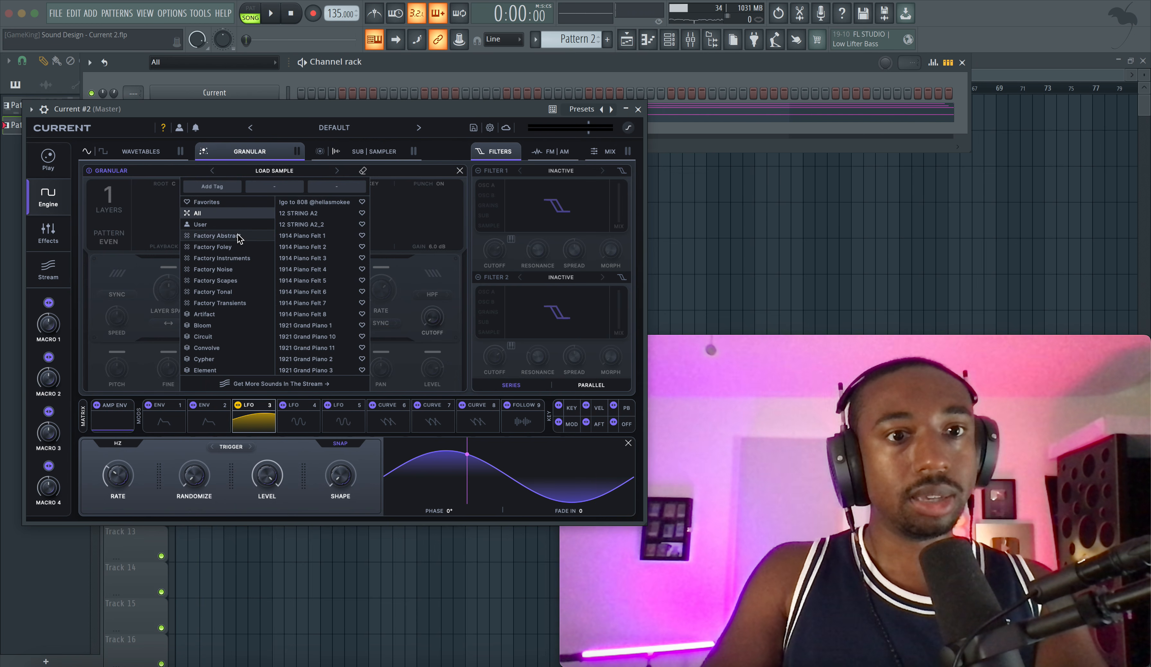
pyautogui.doubleClick(314, 258)
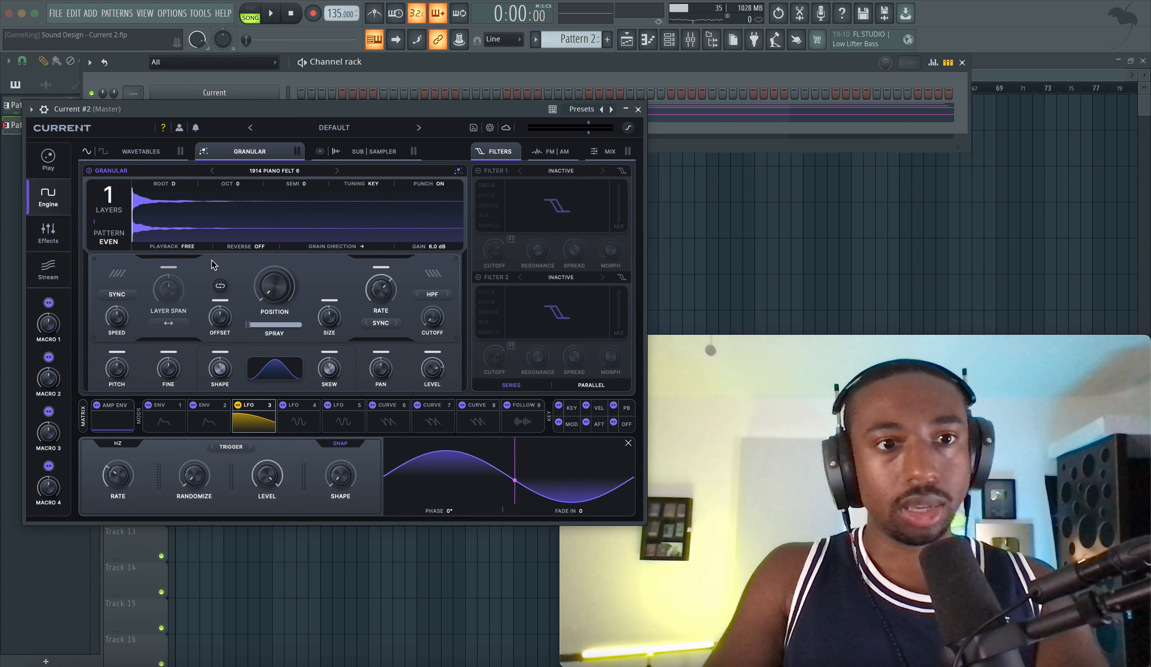
# Step: Set the grain direction to Random and raise the granular spray to near maximum
pyautogui.click(259, 247)
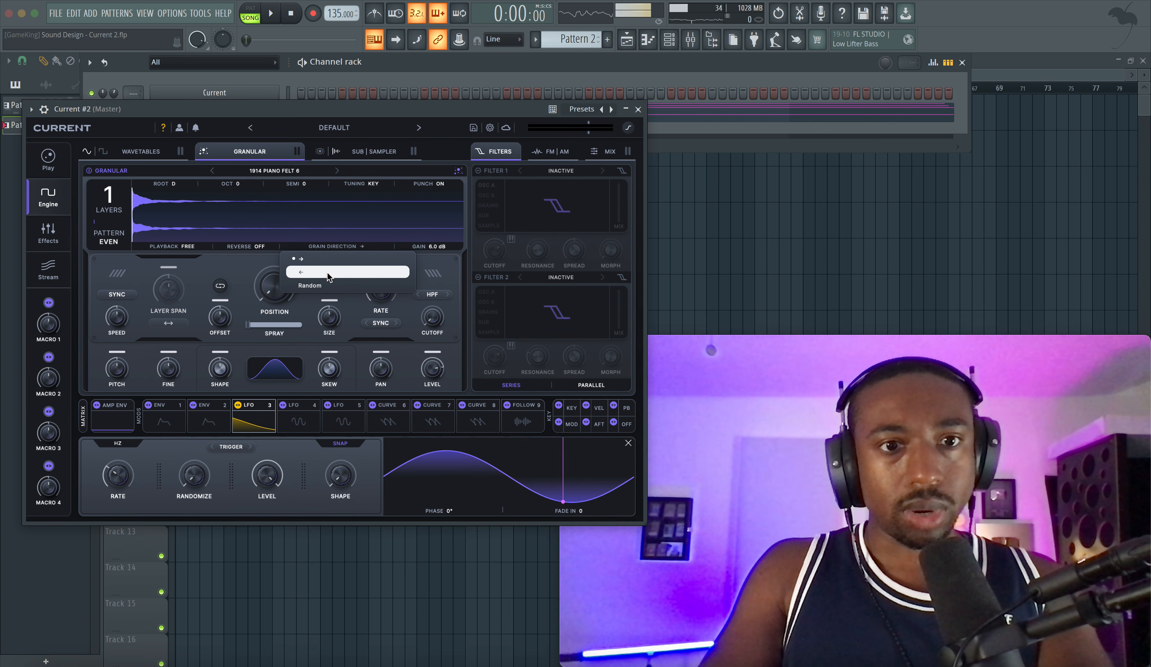
pyautogui.click(325, 285)
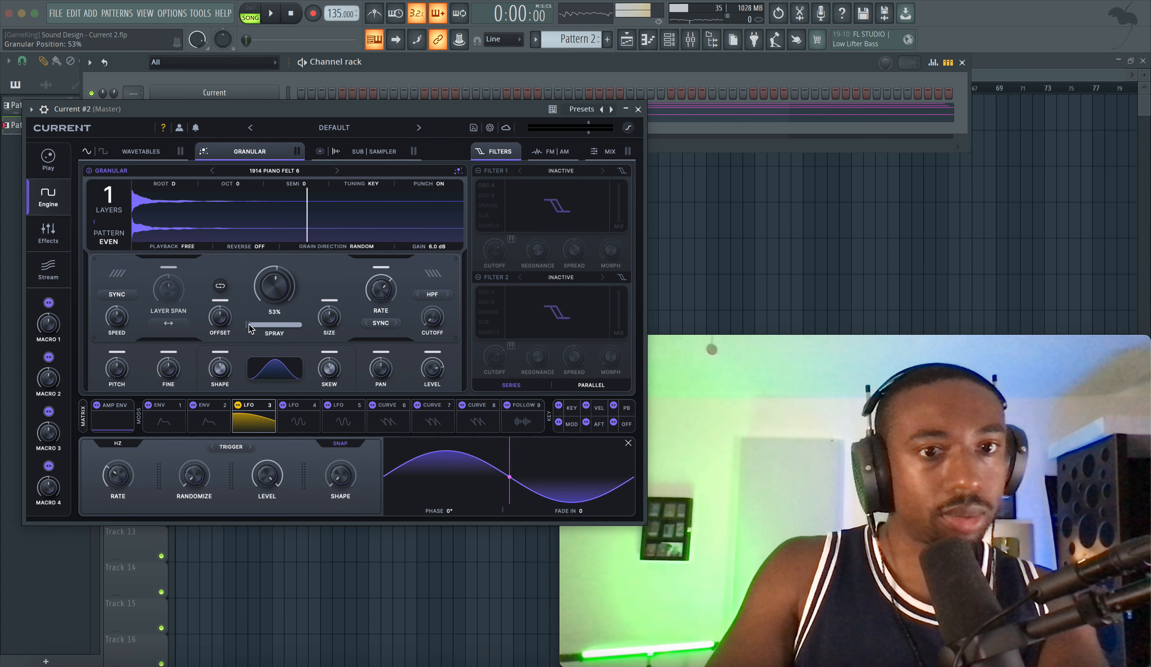
pyautogui.moveTo(250, 322); pyautogui.dragTo(333, 324)
# Step: Lower the granular position to 0% while playing back the layered sound
pyautogui.moveTo(275, 289); pyautogui.dragTo(274, 315)
pyautogui.press('space')
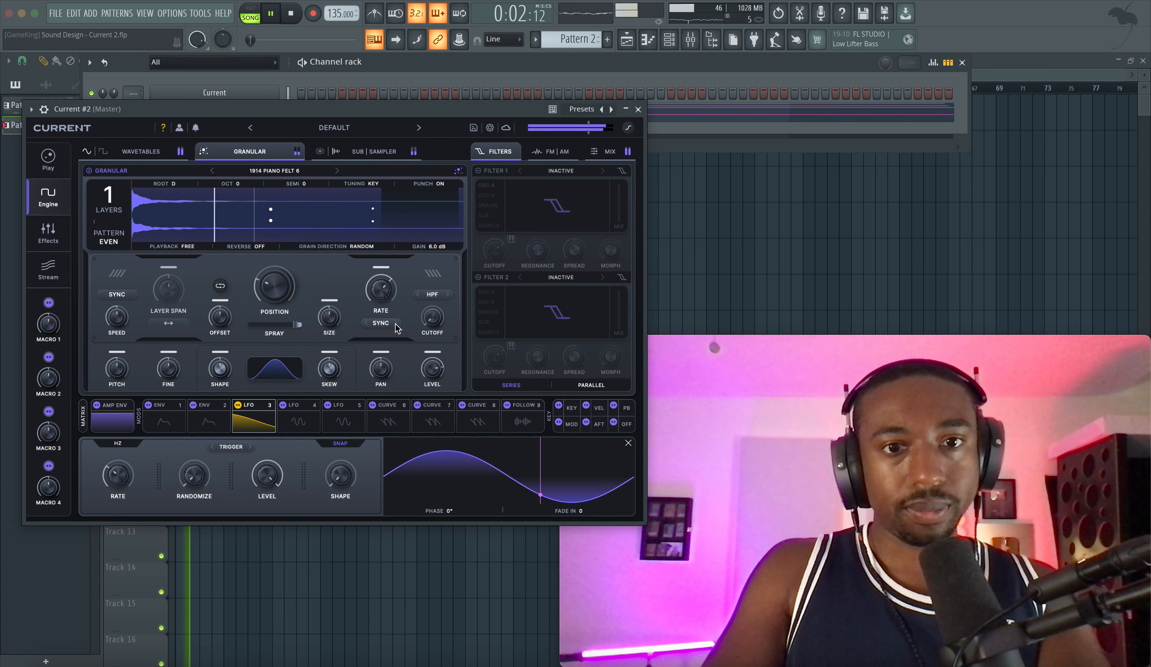
pyautogui.press('space')
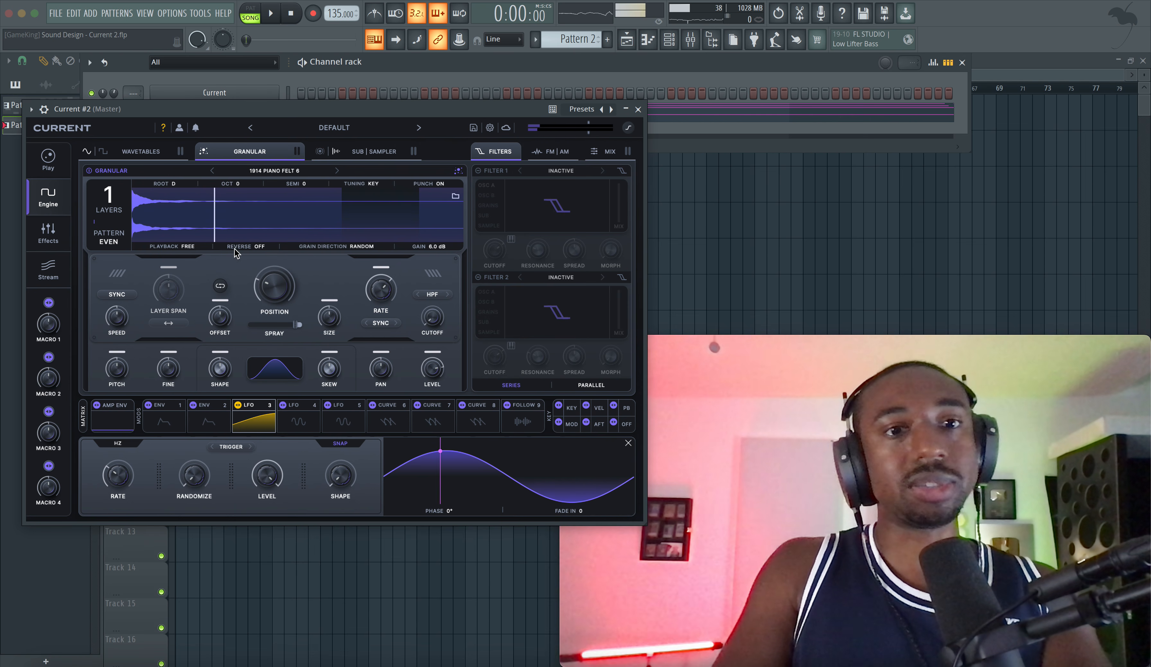
pyautogui.press('space')
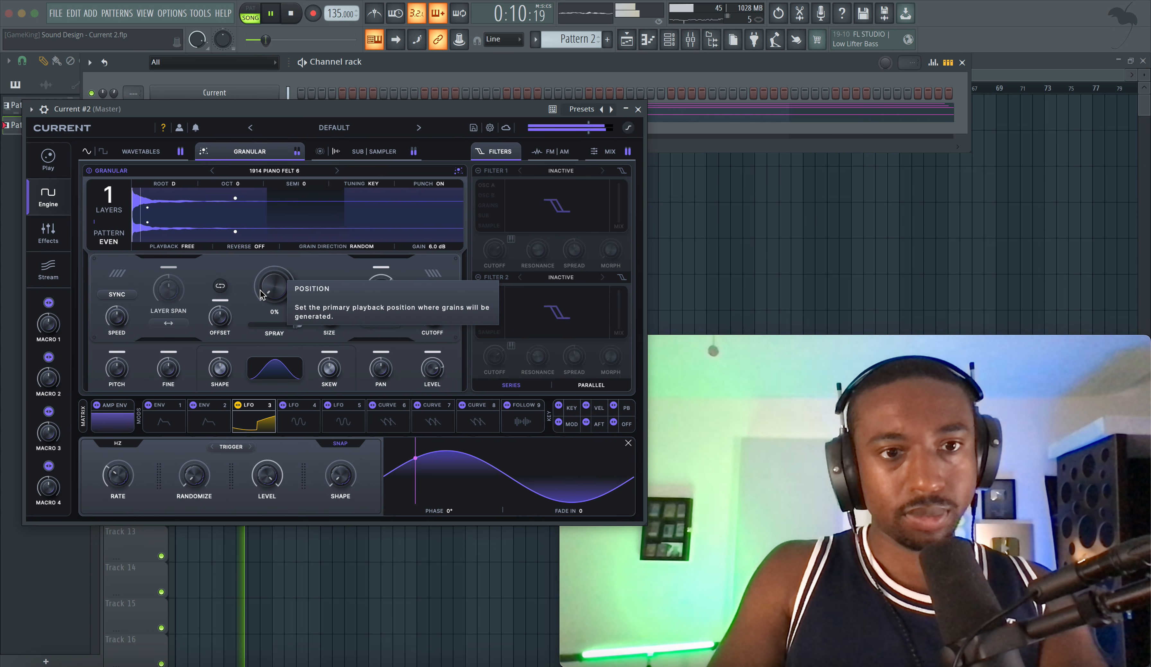
pyautogui.press('space')
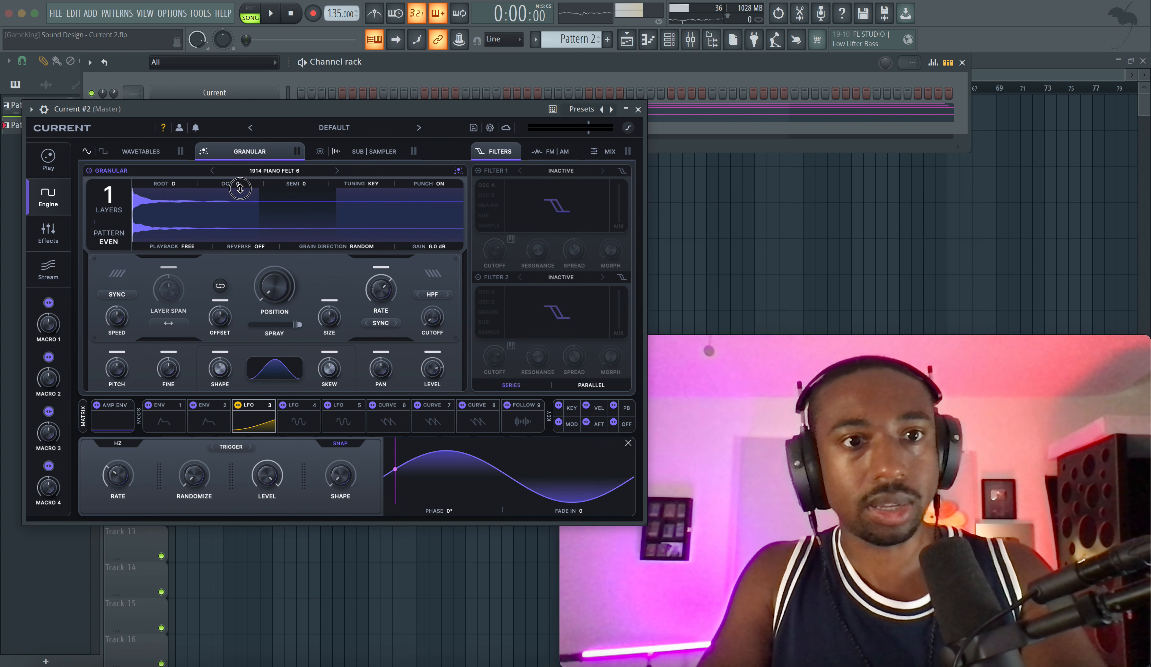
# Step: Set the octave of both the granular layer and the Sampler to -1 while the arrangement plays
pyautogui.press('space')
pyautogui.moveTo(239, 188); pyautogui.dragTo(239, 193)
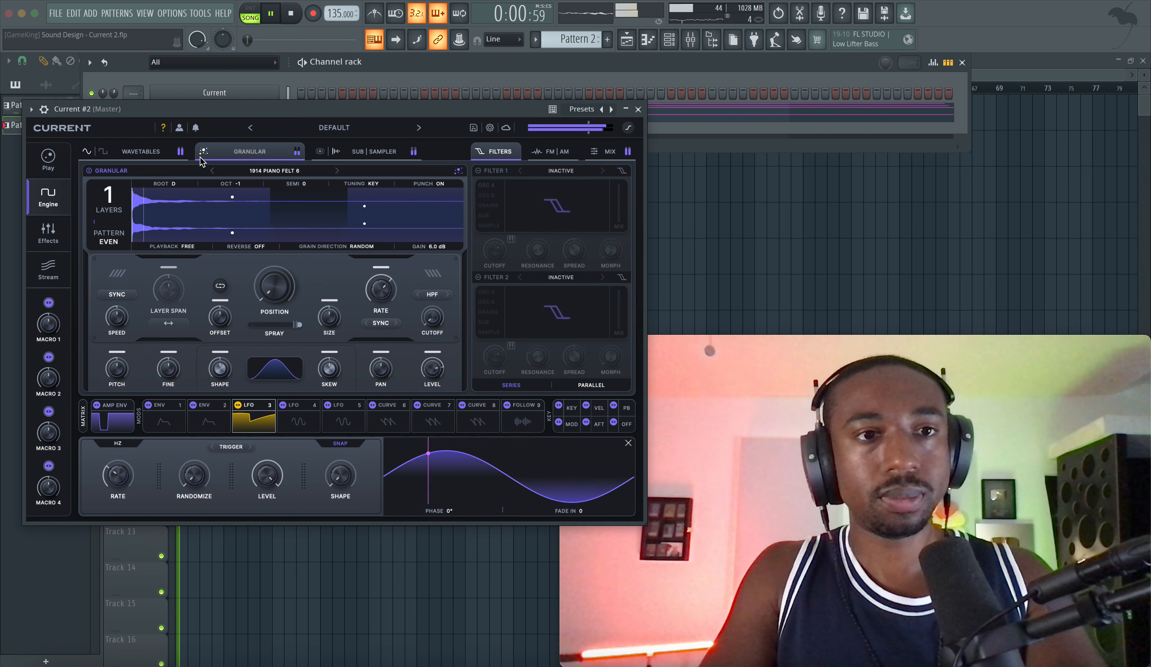
pyautogui.press('space')
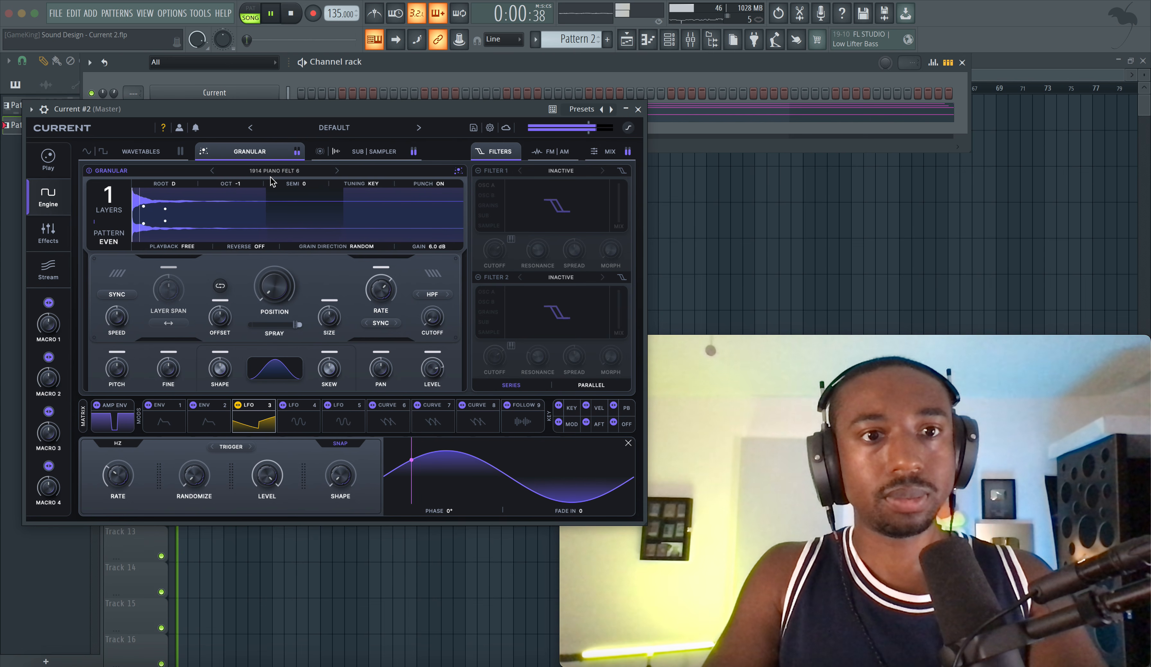
pyautogui.click(372, 152)
pyautogui.moveTo(353, 184); pyautogui.dragTo(351, 194)
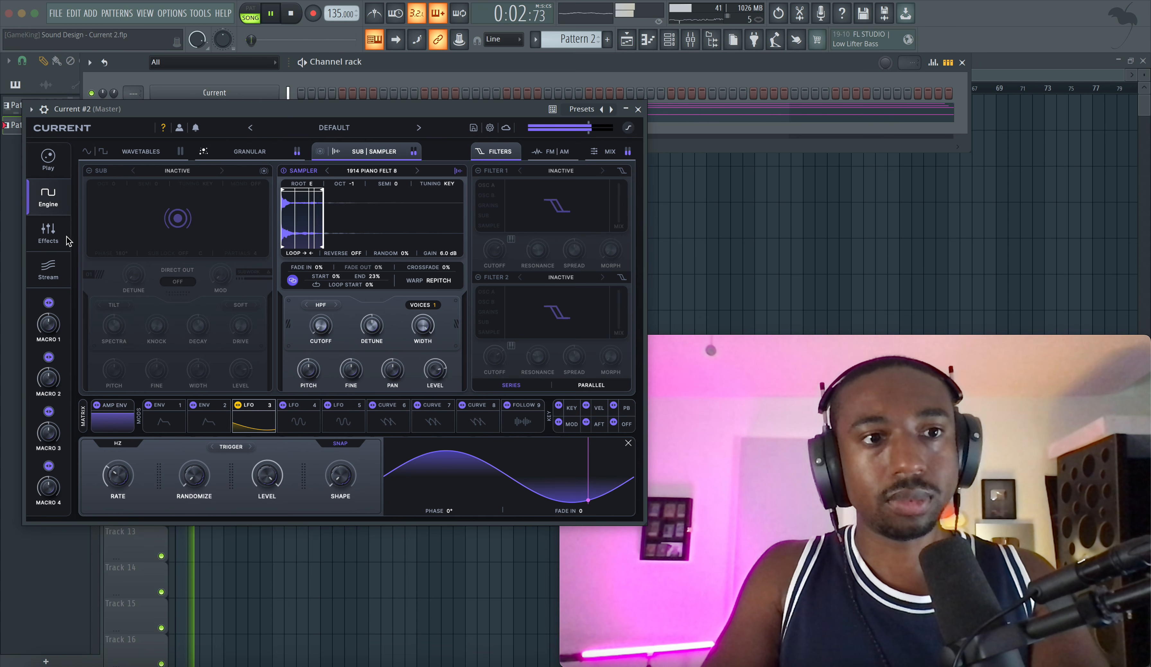
# Step: Add a Cluster Delay in the first effect slot and listen to it
pyautogui.click(48, 231)
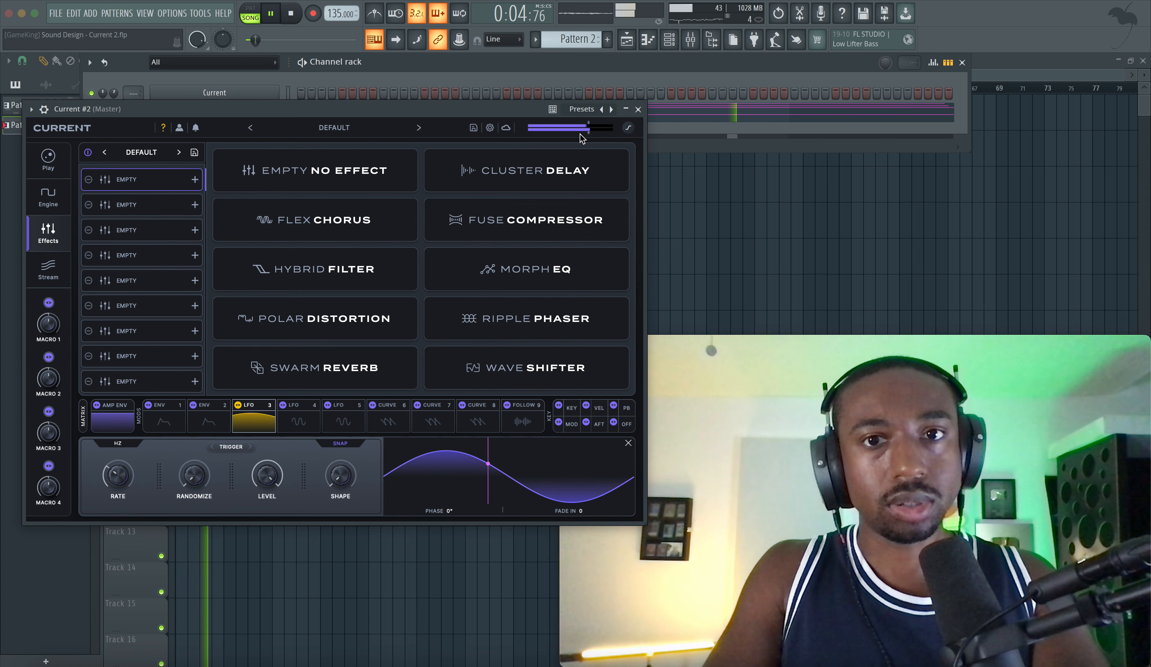
pyautogui.click(501, 176)
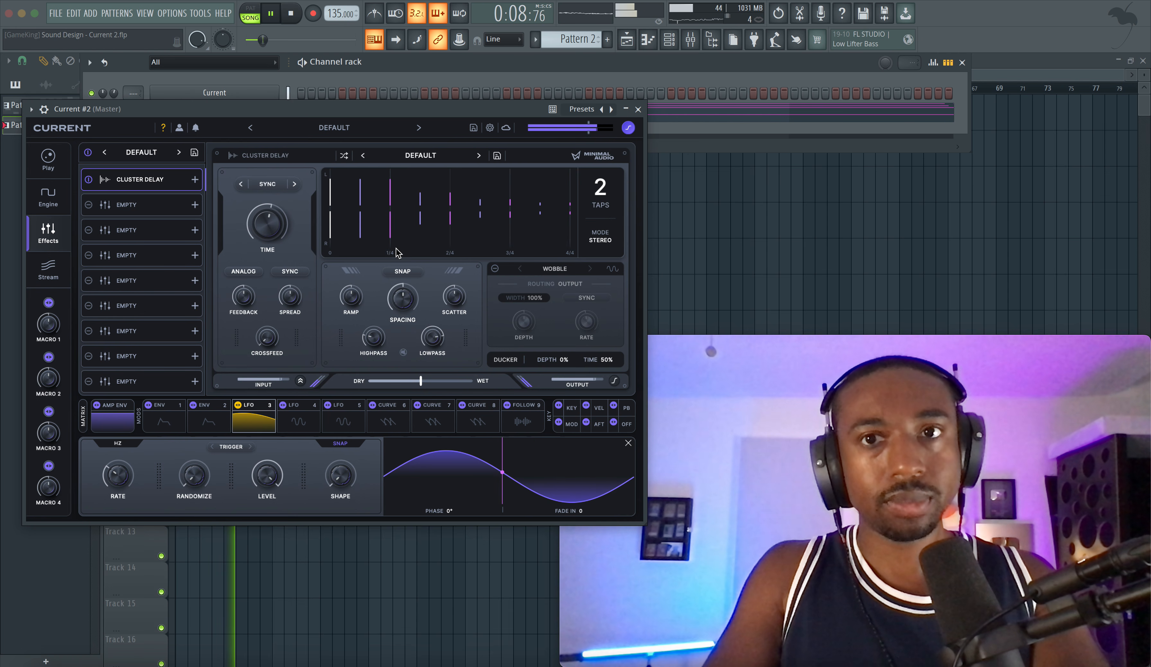
pyautogui.press('space')
# Step: Check the audio device's buffer length in the audio settings
pyautogui.click(172, 13)
pyautogui.click(187, 53)
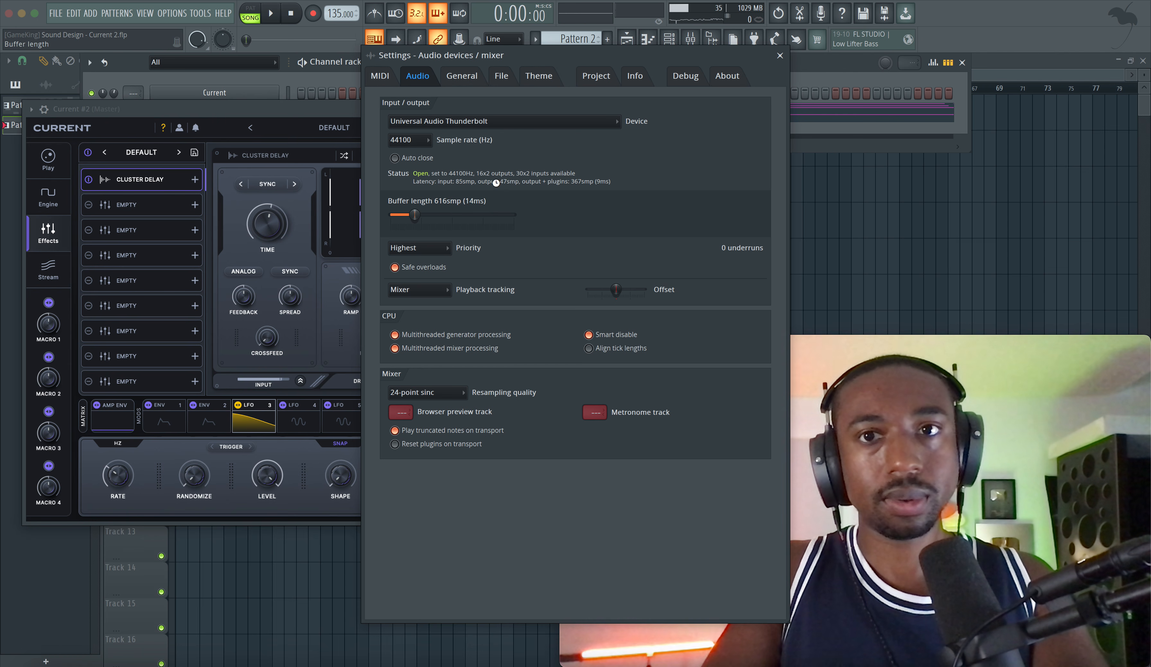
pyautogui.click(780, 56)
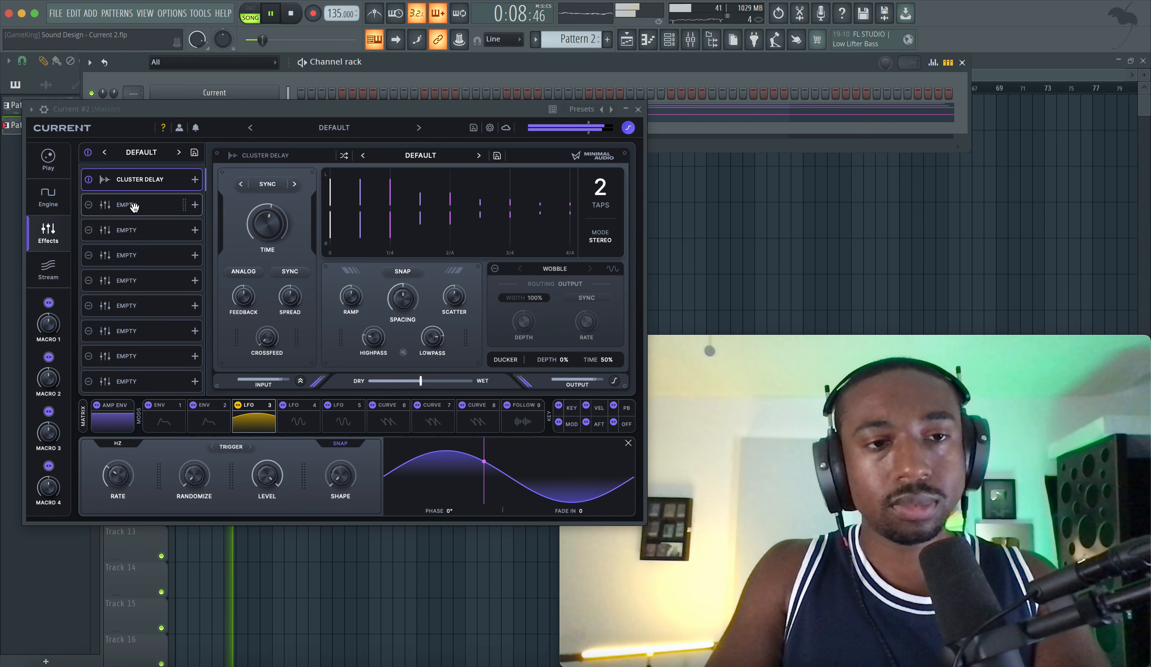
# Step: Add a Swarm Reverb in the second effect slot with a raised input highpass and a 26% wet mix
pyautogui.click(140, 194)
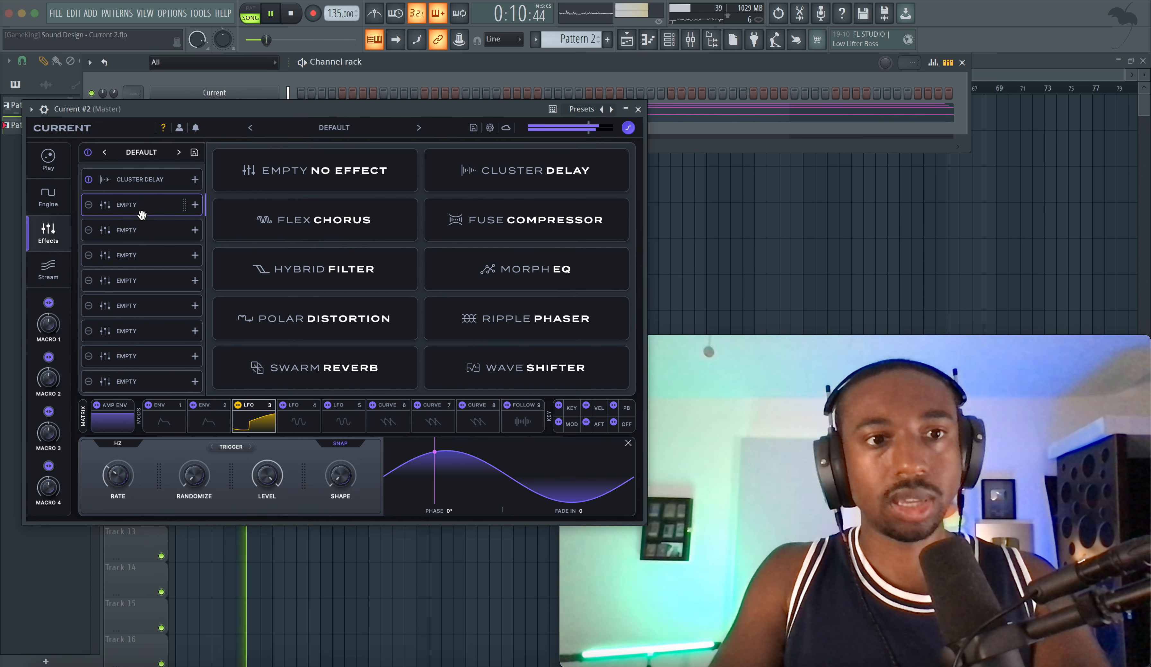
pyautogui.click(362, 367)
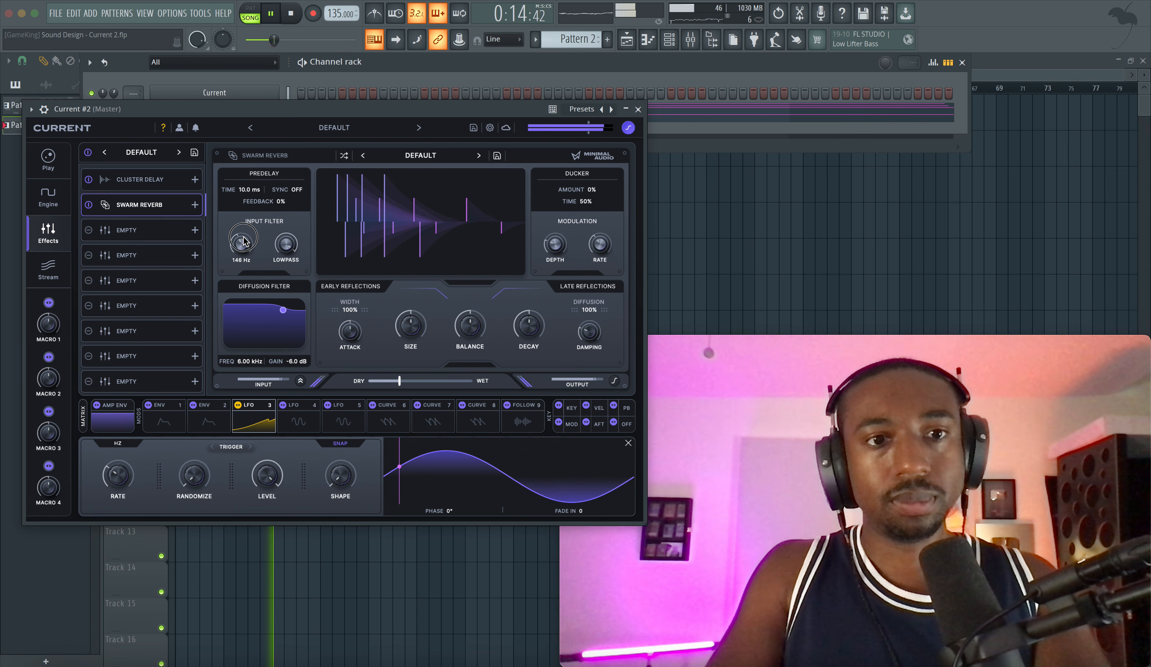
pyautogui.moveTo(244, 241); pyautogui.dragTo(248, 223)
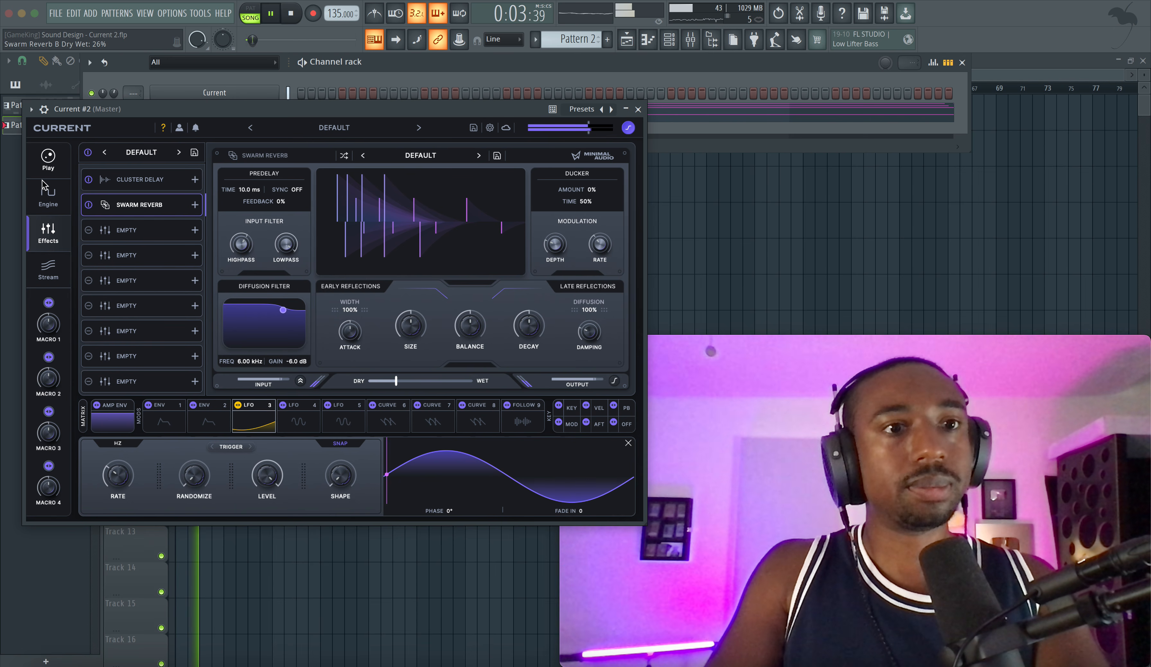
# Step: Lower the Cluster Delay's dry/wet mix to 21%
pyautogui.click(49, 197)
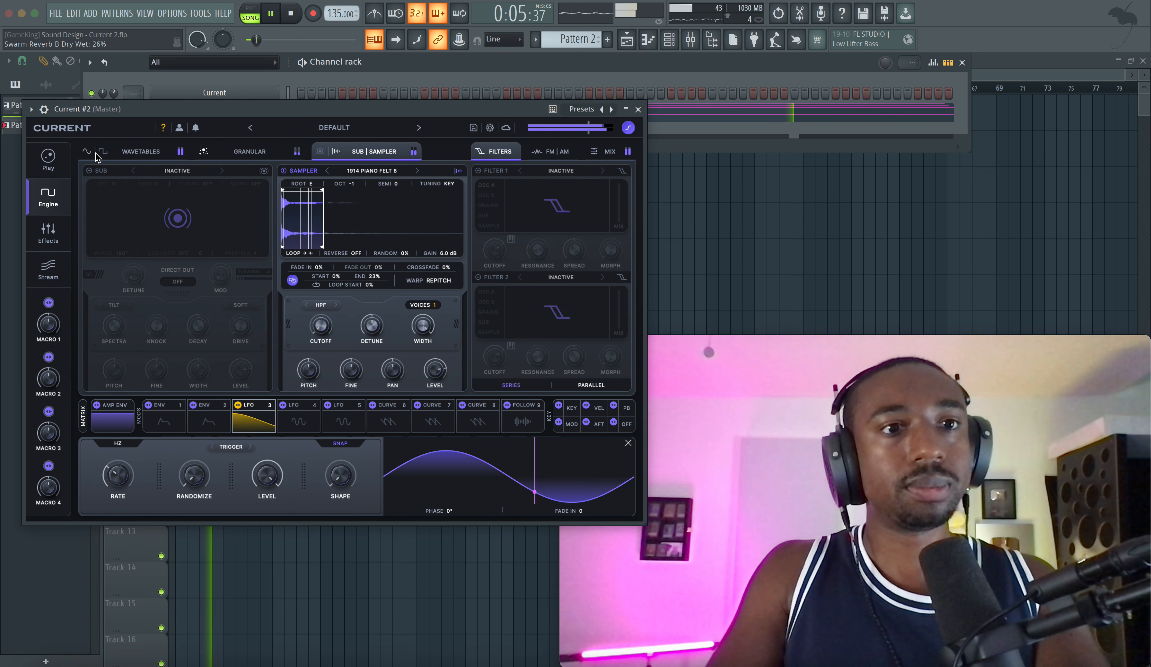
pyautogui.click(141, 152)
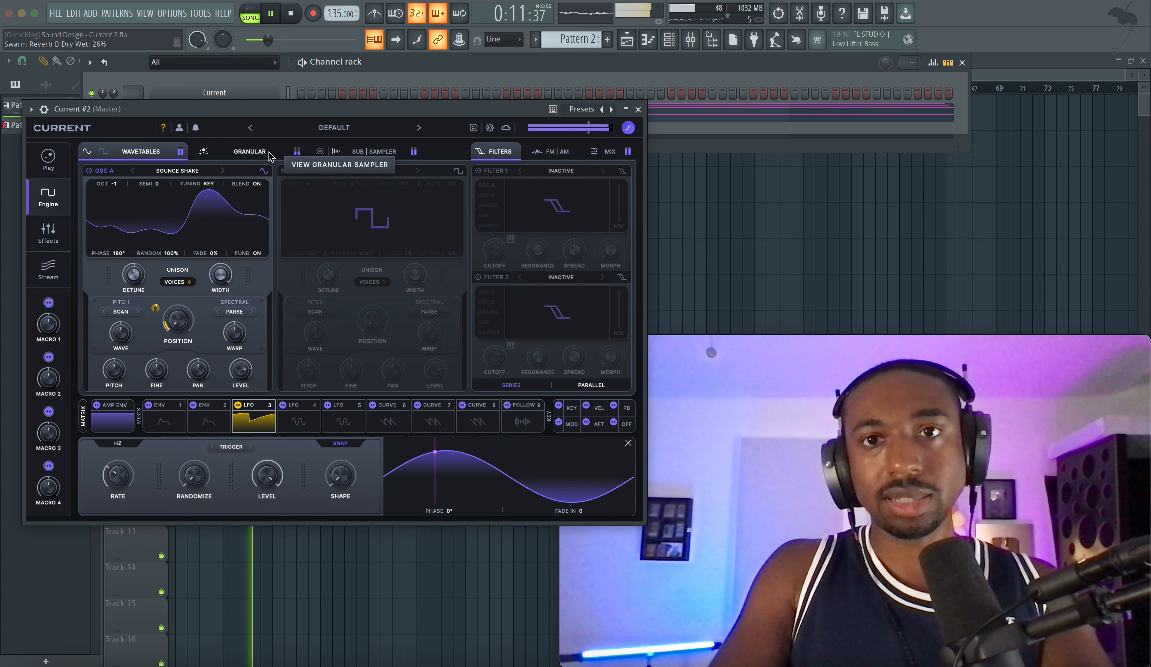
pyautogui.click(63, 229)
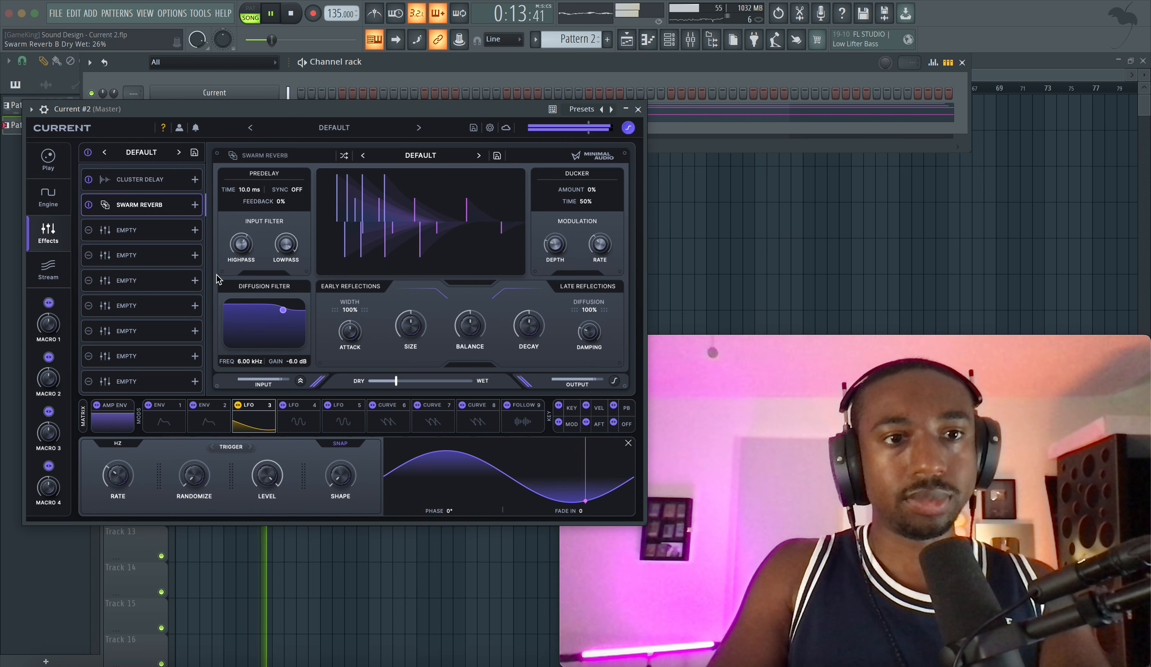
pyautogui.click(165, 178)
pyautogui.moveTo(421, 384); pyautogui.dragTo(399, 383)
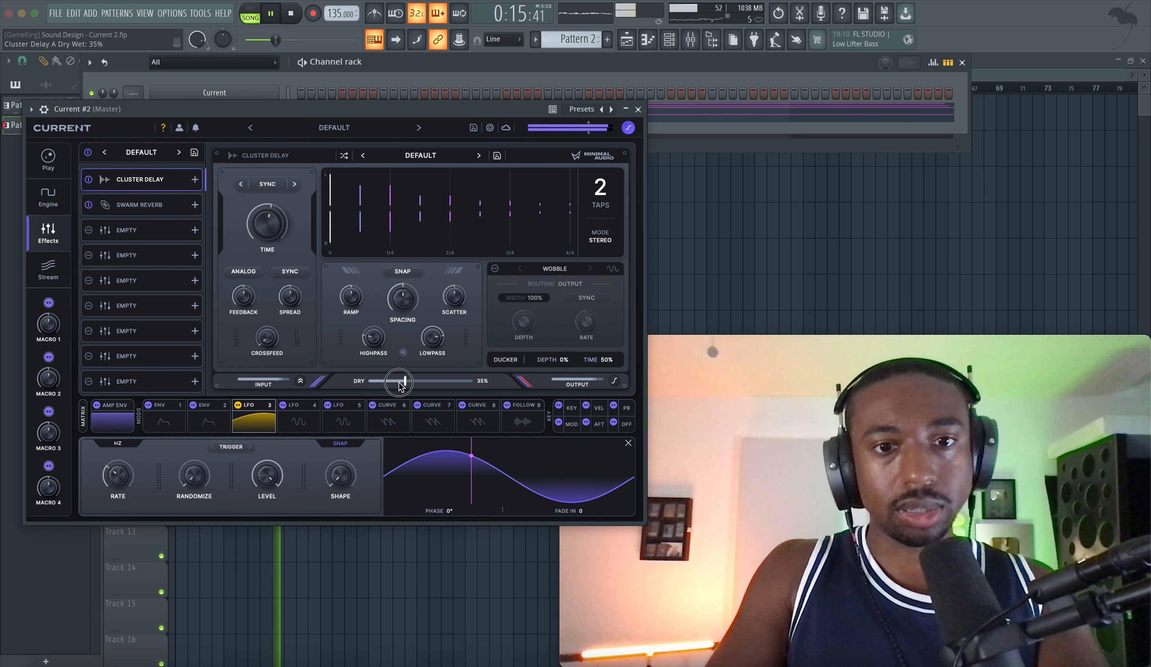
# Step: Increase Osc A's unison to 7 voices
pyautogui.click(58, 205)
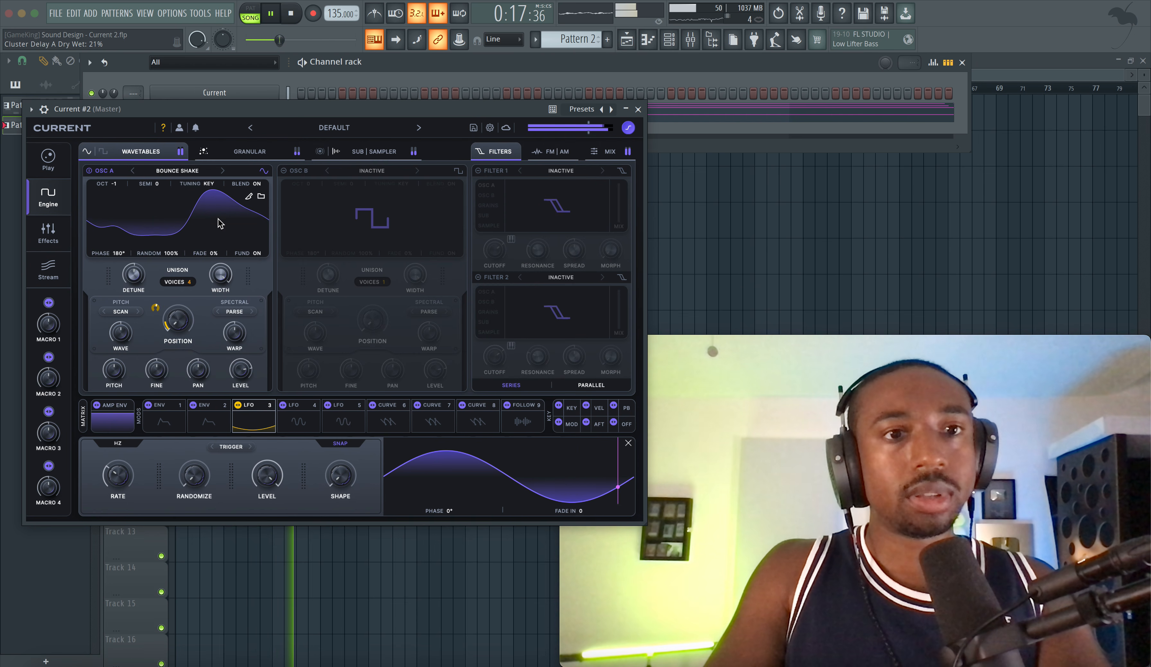
pyautogui.moveTo(193, 281); pyautogui.dragTo(196, 259)
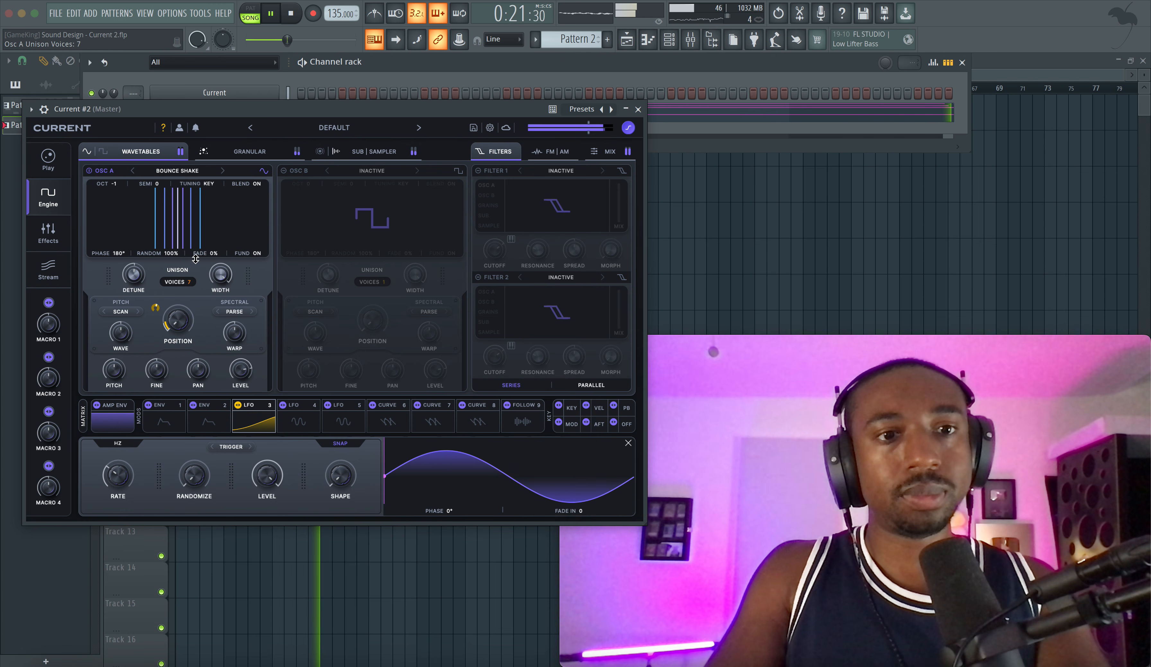
pyautogui.moveTo(221, 270)
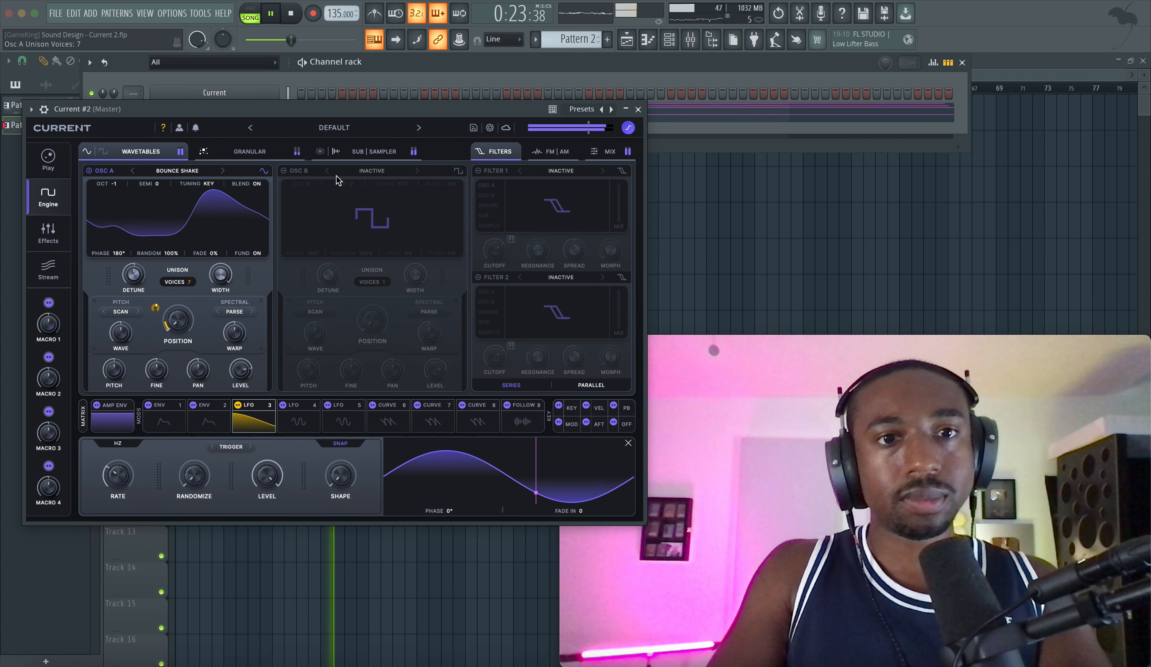
# Step: Turn on Osc B with the Saw Square Sine wavetable and route Osc A and Osc B through an LP 12 Filter 1
pyautogui.click(356, 172)
pyautogui.press('space')
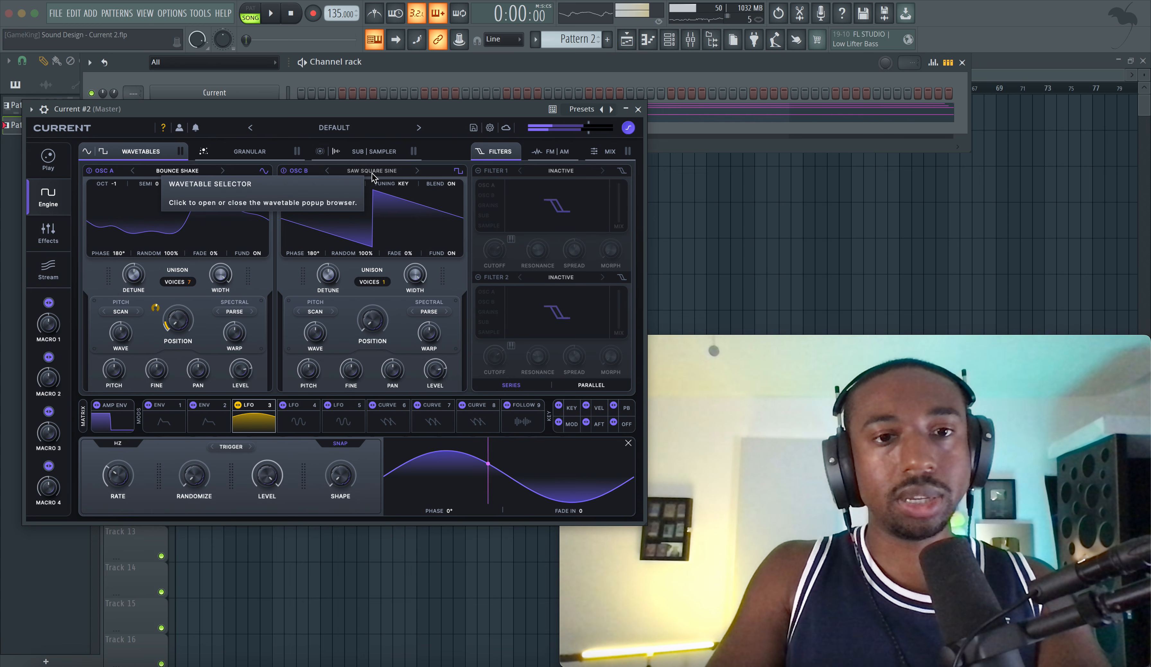
pyautogui.click(478, 174)
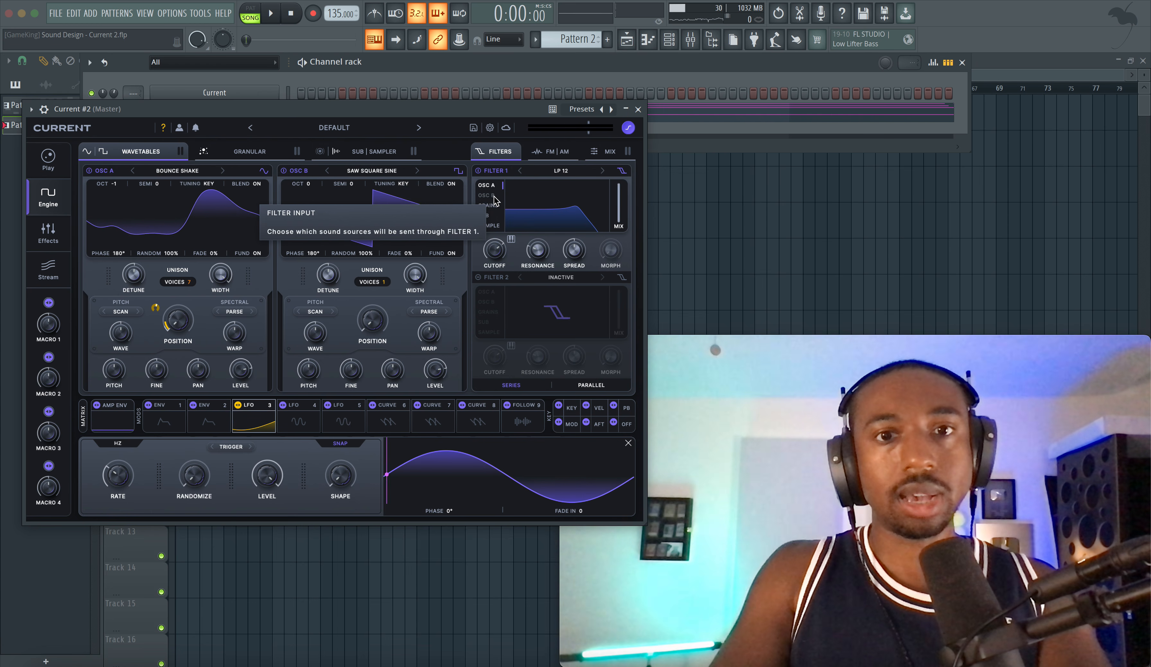
pyautogui.press('space')
# Step: Lower Filter 1's cutoff to 595 Hz and assign LFO 3 to modulate it
pyautogui.moveTo(496, 252); pyautogui.dragTo(495, 259)
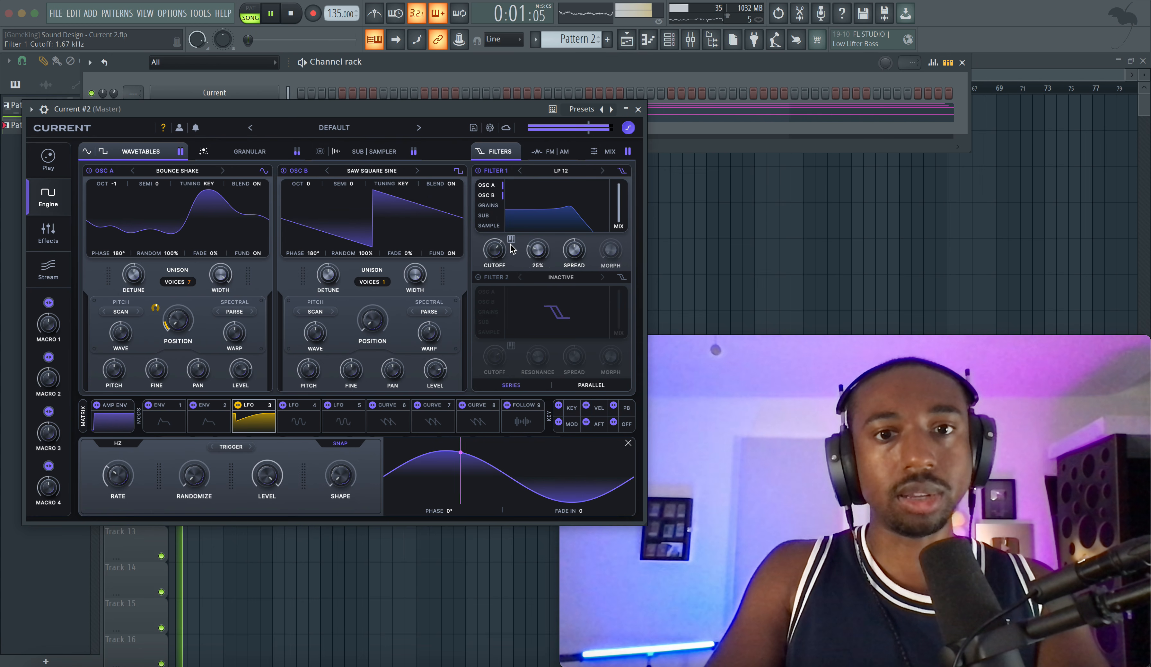
pyautogui.press('space')
pyautogui.moveTo(260, 418); pyautogui.dragTo(492, 270)
pyautogui.press('space')
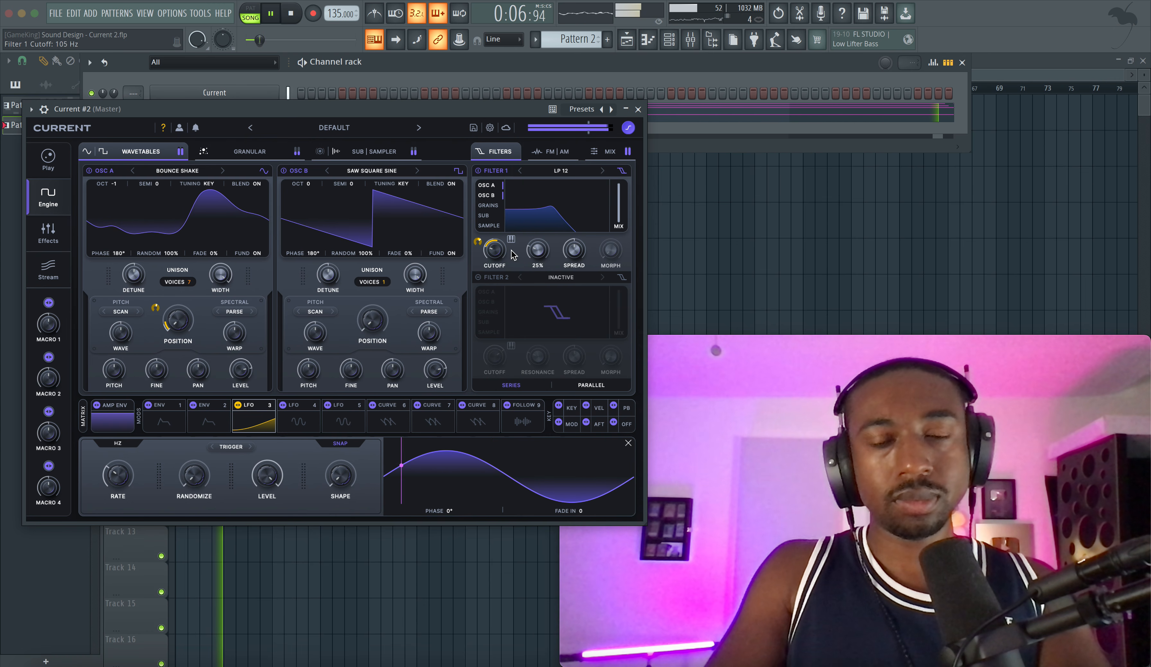
# Step: Set Osc B to 7 unison voices with 27% detune and an octave of -1
pyautogui.moveTo(378, 281); pyautogui.dragTo(389, 227)
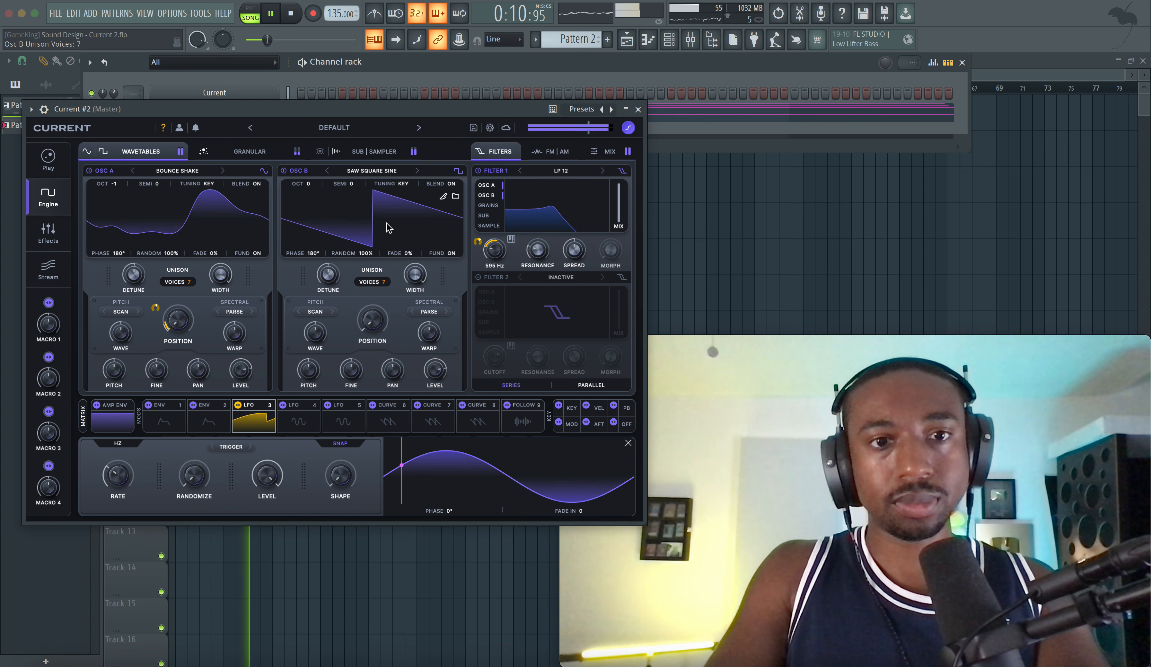
pyautogui.moveTo(327, 283); pyautogui.dragTo(327, 286)
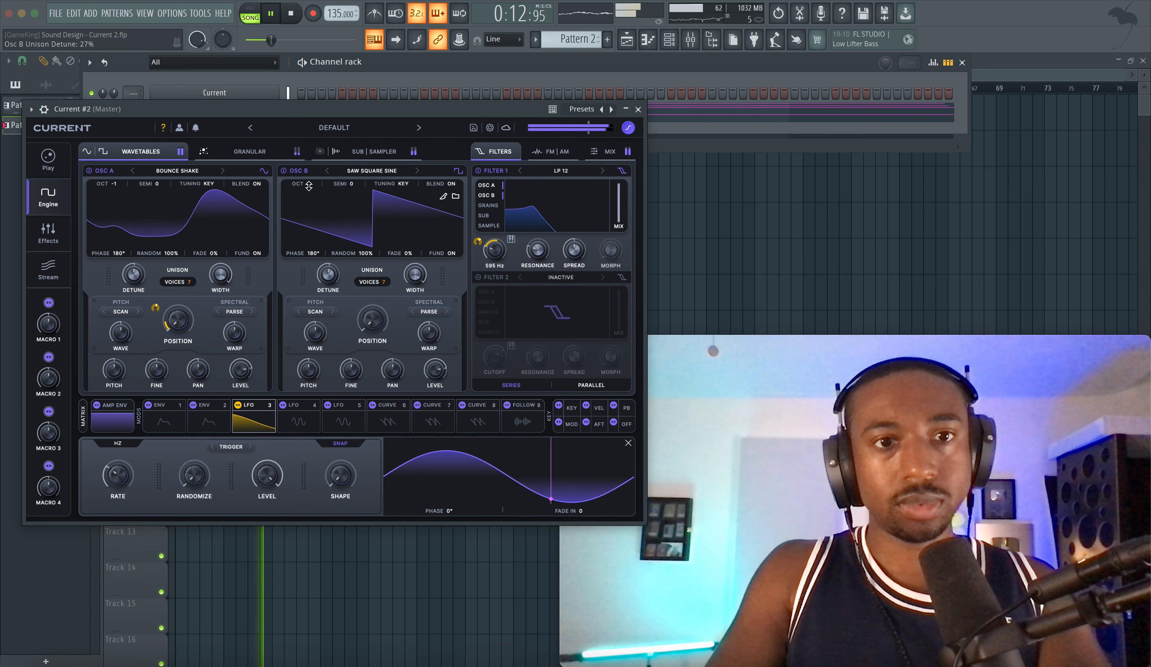
pyautogui.moveTo(308, 188); pyautogui.dragTo(308, 196)
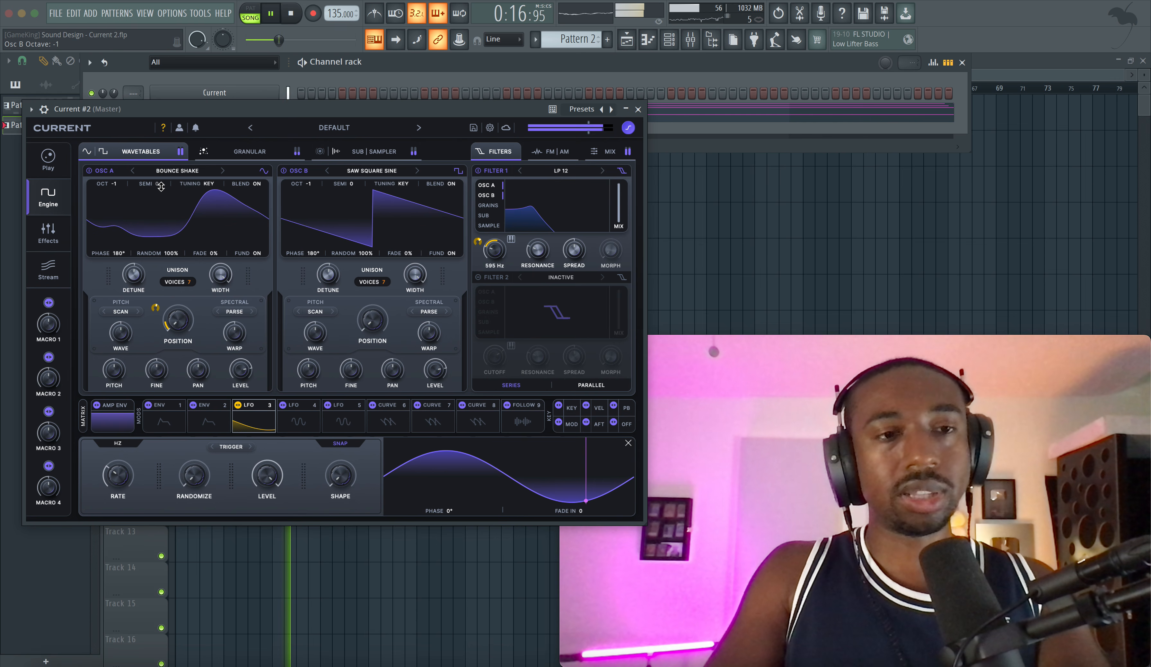
# Step: Turn off Osc A and the other layers, and listen to Osc B on its own
pyautogui.press('space')
pyautogui.click(89, 170)
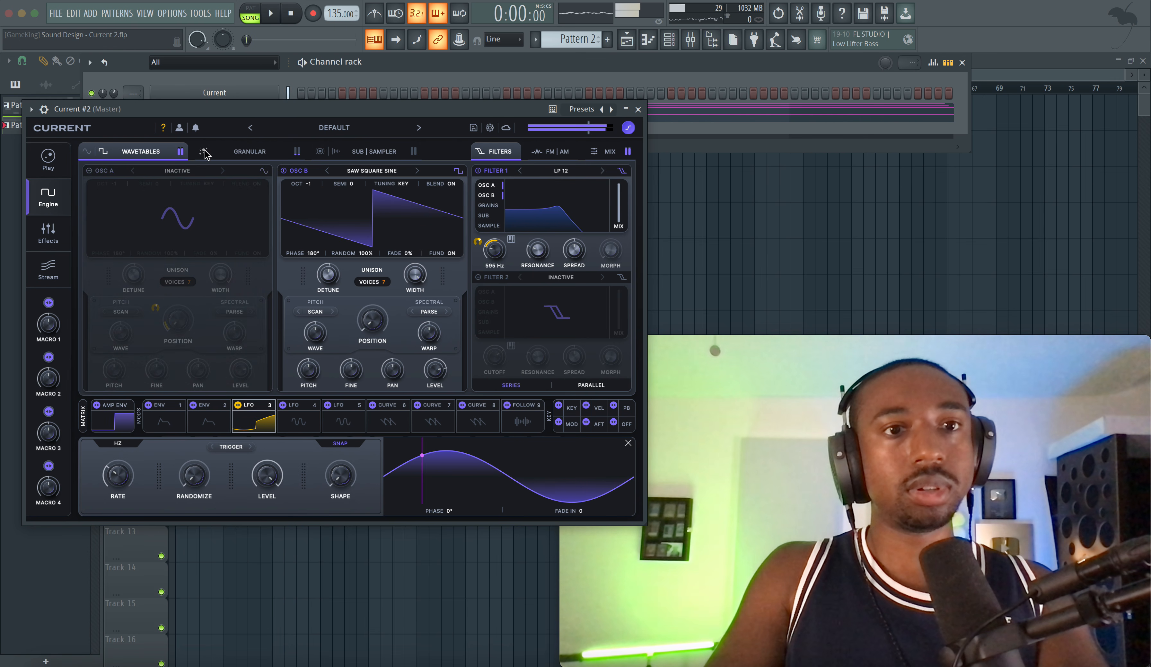
pyautogui.press('space')
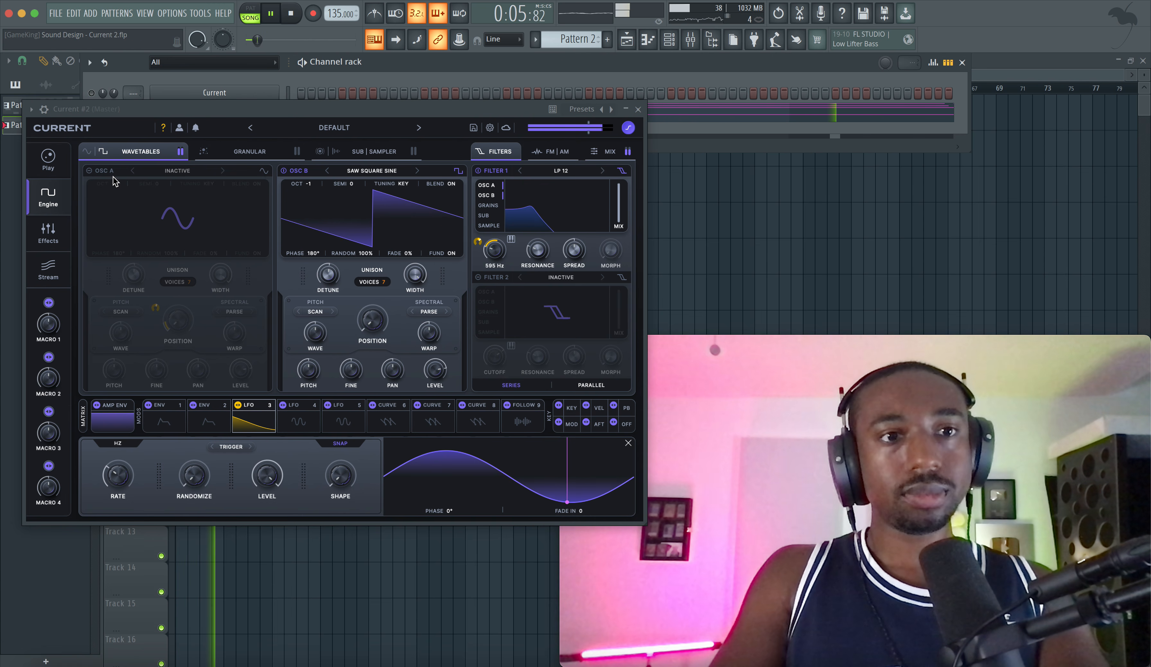
# Step: Turn Osc A back on and balance the oscillators, with Osc A's level at about 3.6 dB and Osc B's at -5.7 dB
pyautogui.click(90, 170)
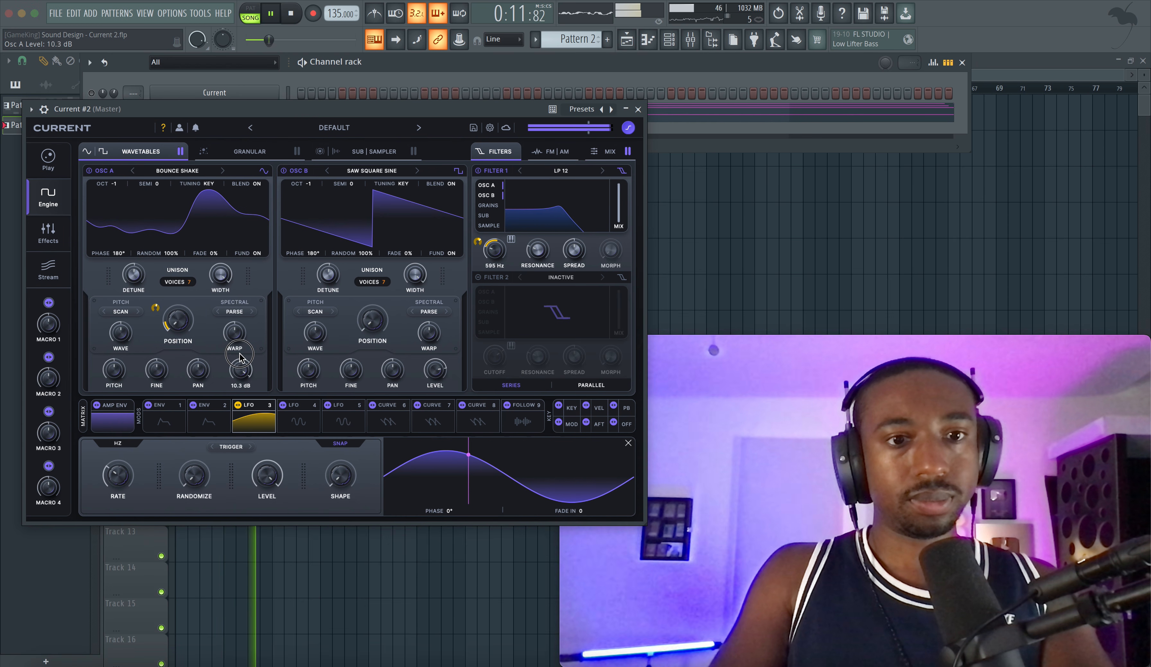
pyautogui.moveTo(240, 378); pyautogui.dragTo(239, 370)
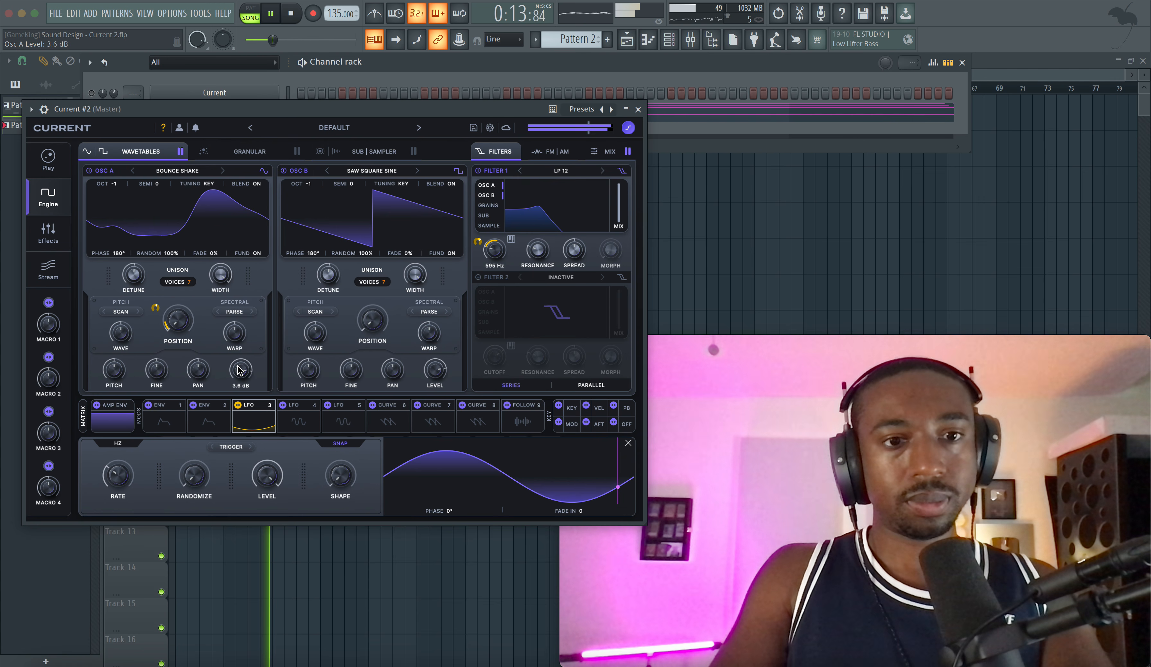
pyautogui.moveTo(432, 369); pyautogui.dragTo(431, 372)
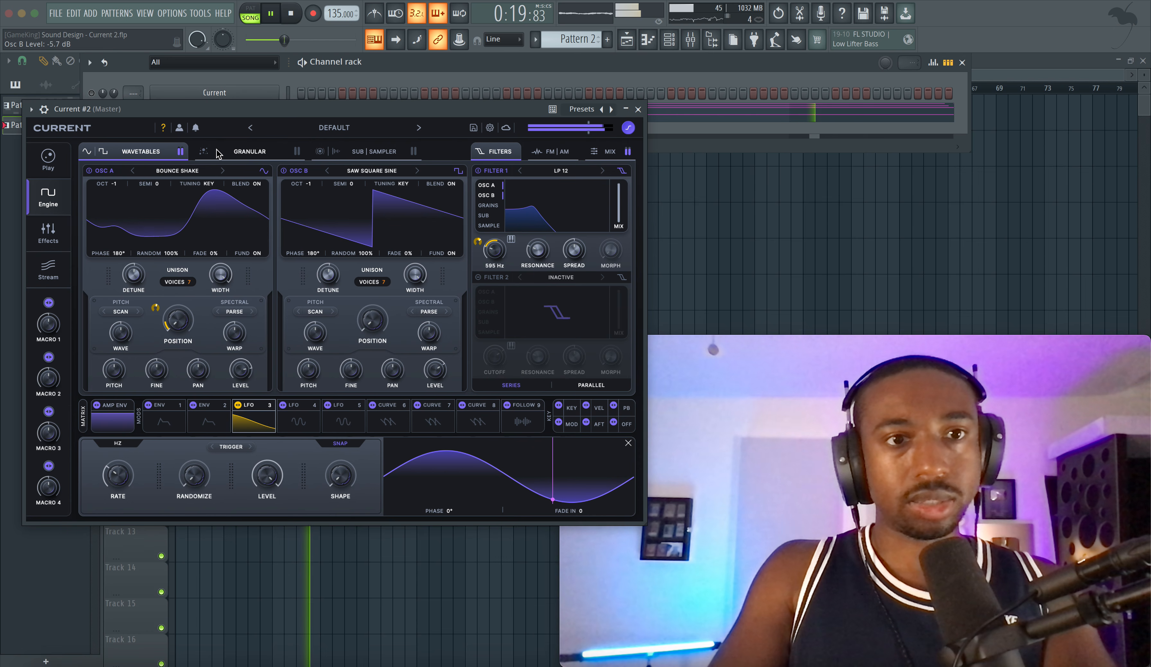
# Step: Turn the granular and sampler layers back on, and move the synth window clear of the channel rack's Current #2 row
pyautogui.click(248, 156)
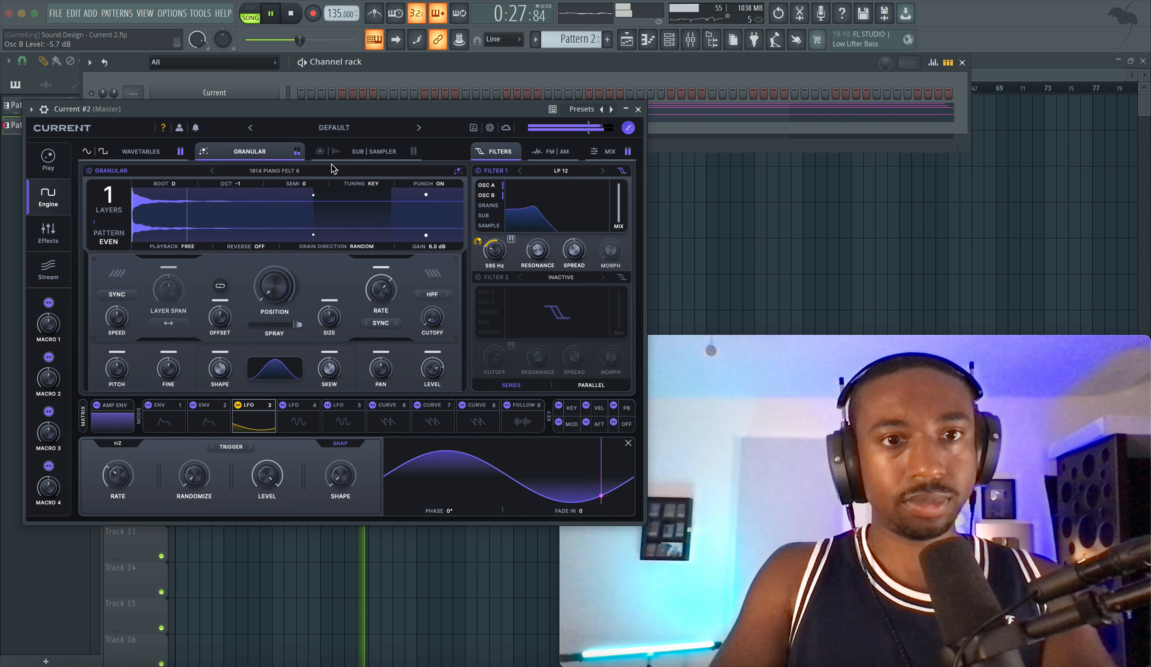
pyautogui.click(361, 156)
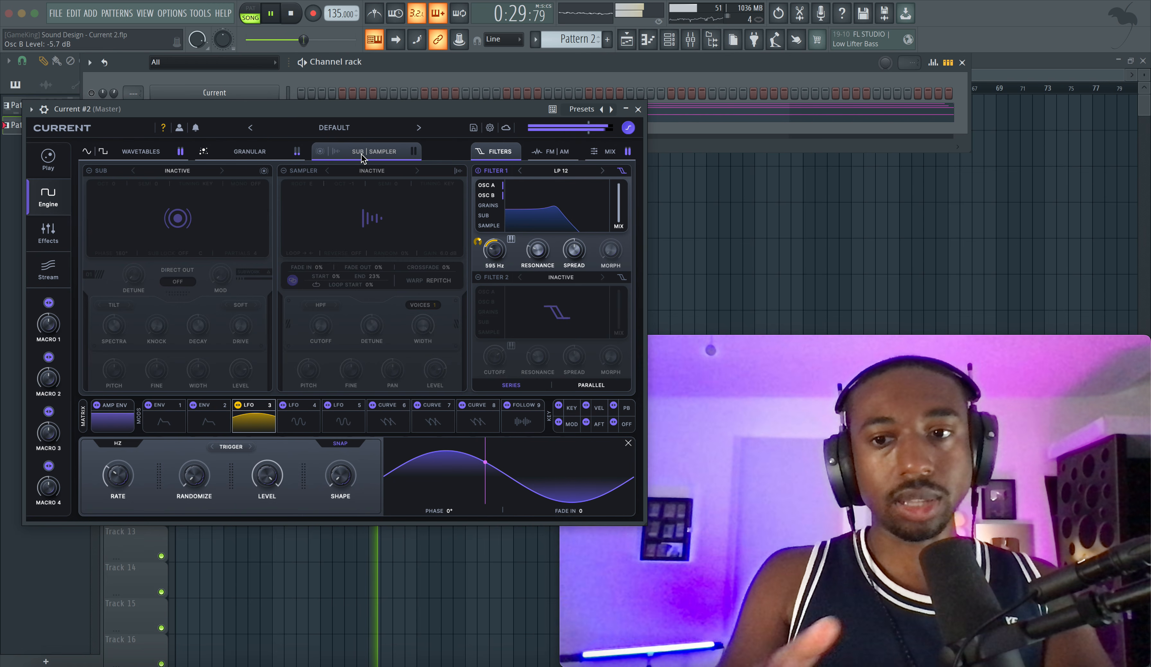
pyautogui.click(299, 172)
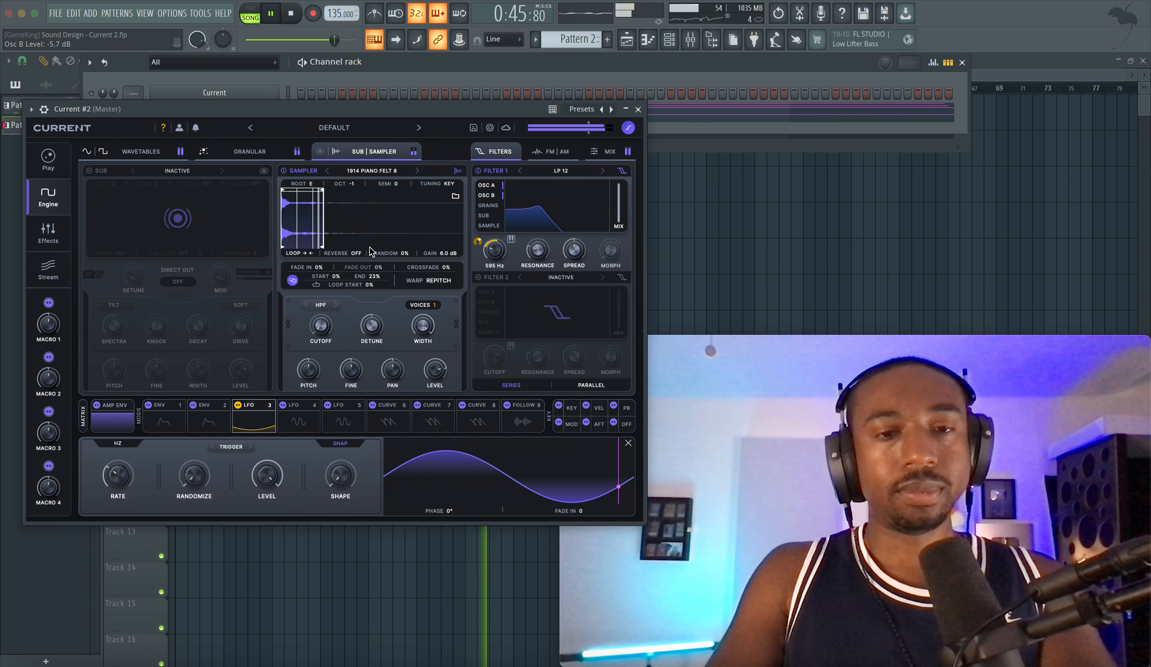
pyautogui.click(141, 151)
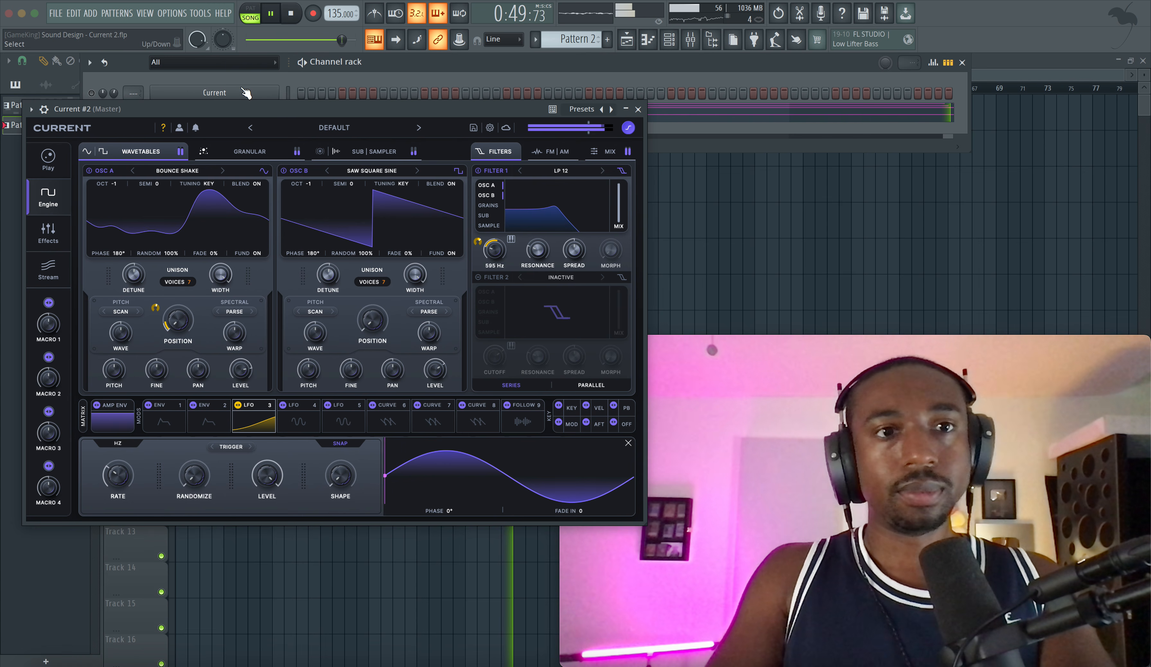
pyautogui.moveTo(105, 102); pyautogui.dragTo(106, 140)
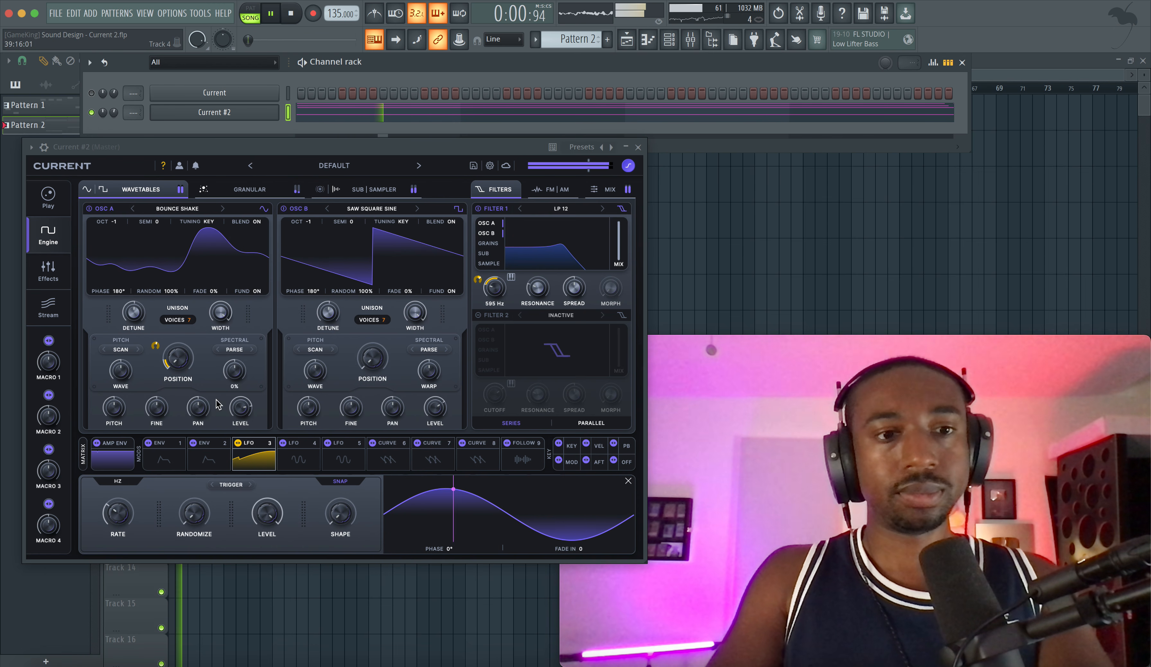
# Step: Stop playback and add a modulation matrix row with Aftertouch / Press as its source
pyautogui.click(83, 454)
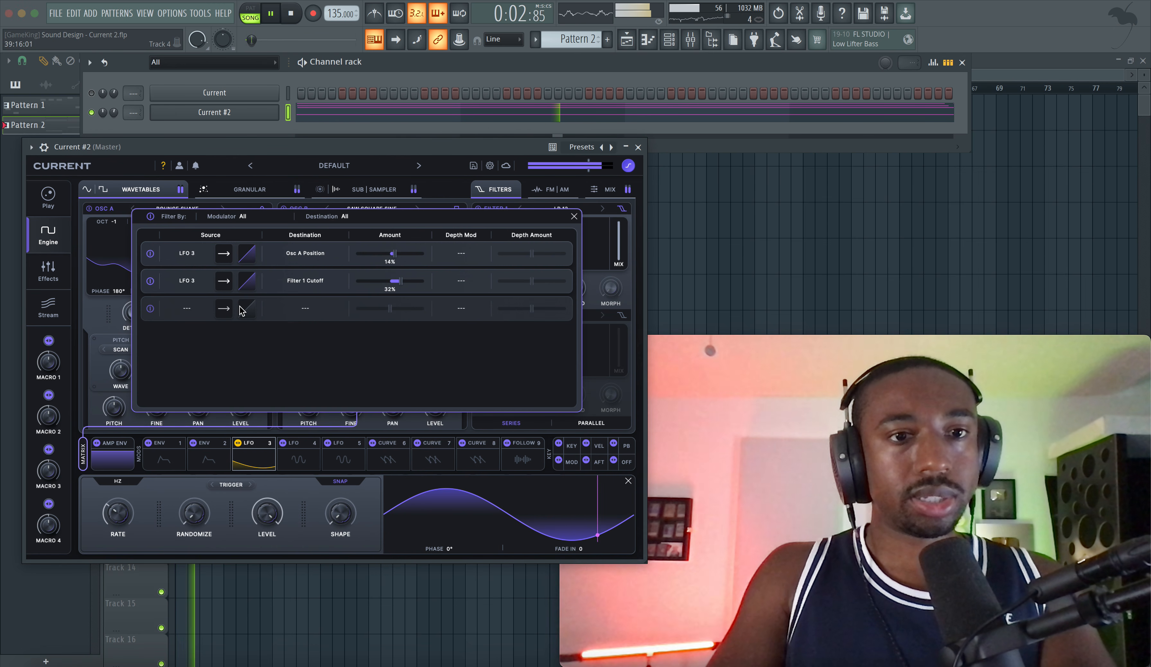
pyautogui.press('space')
pyautogui.click(192, 320)
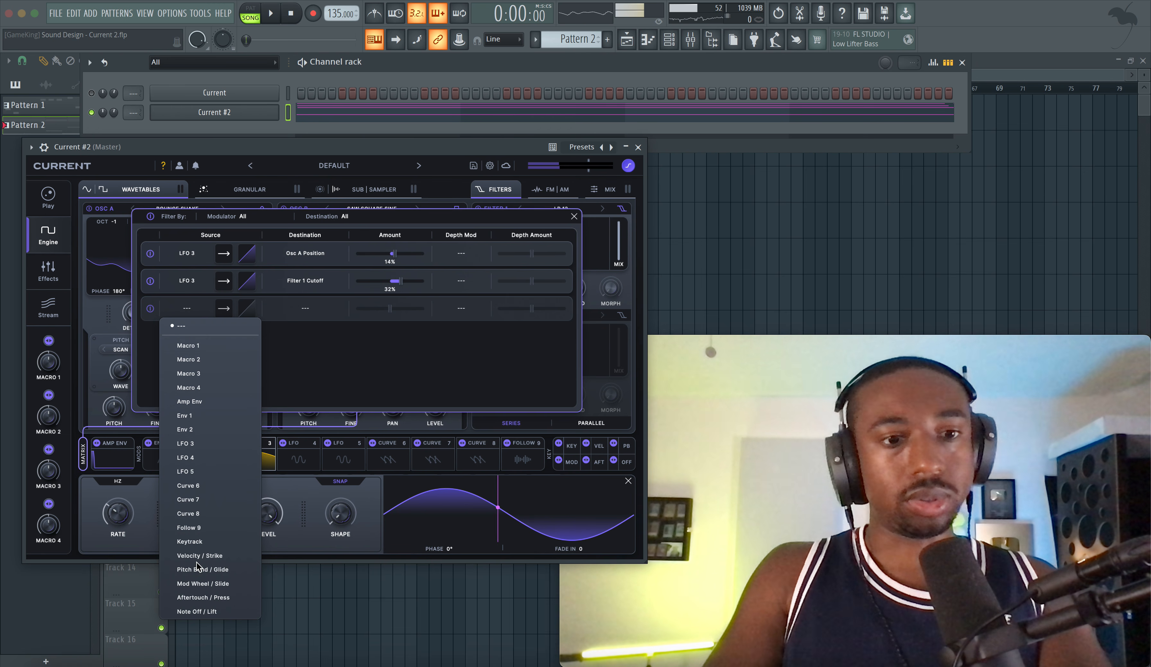
pyautogui.click(206, 583)
pyautogui.click(306, 308)
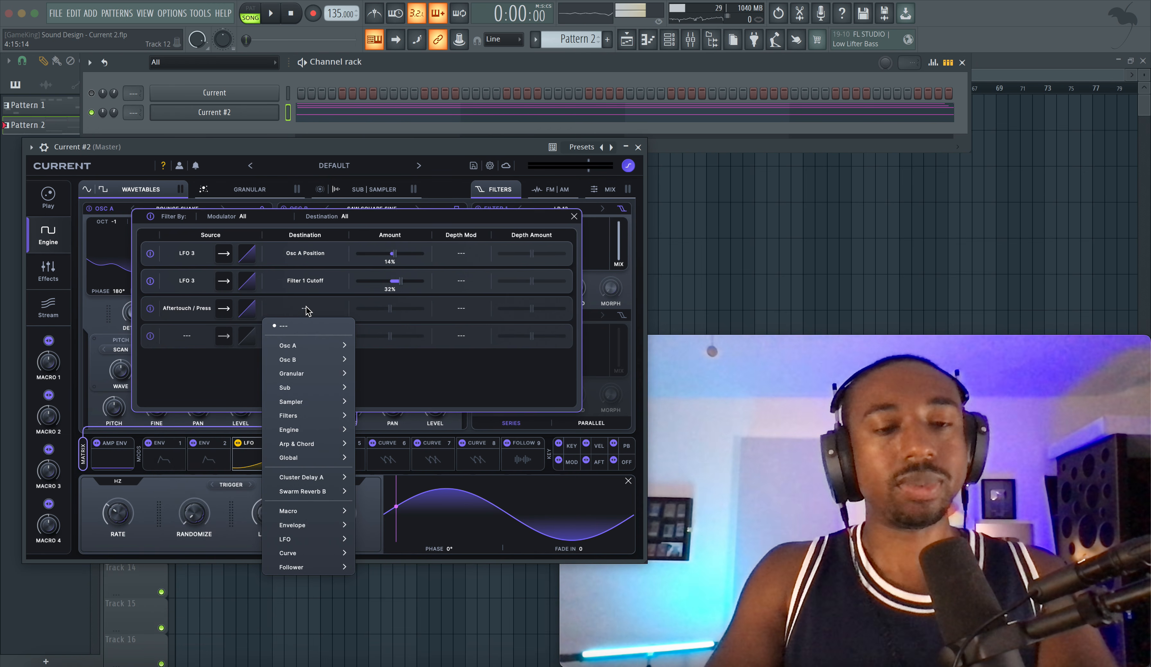
pyautogui.moveTo(308, 540)
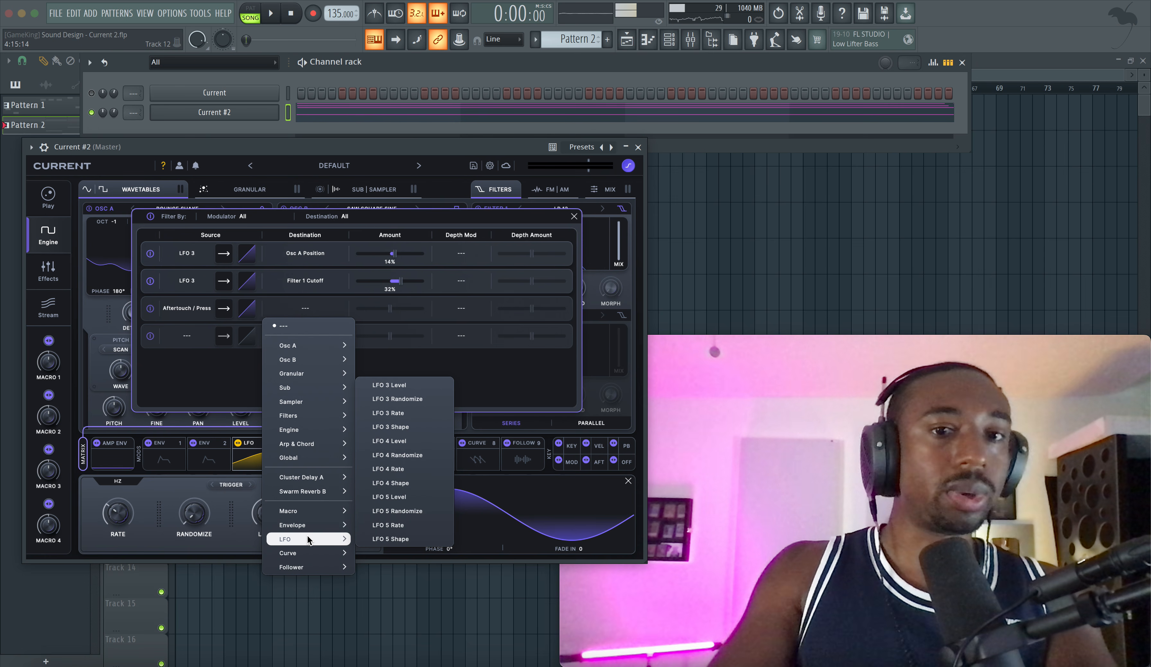
pyautogui.click(473, 399)
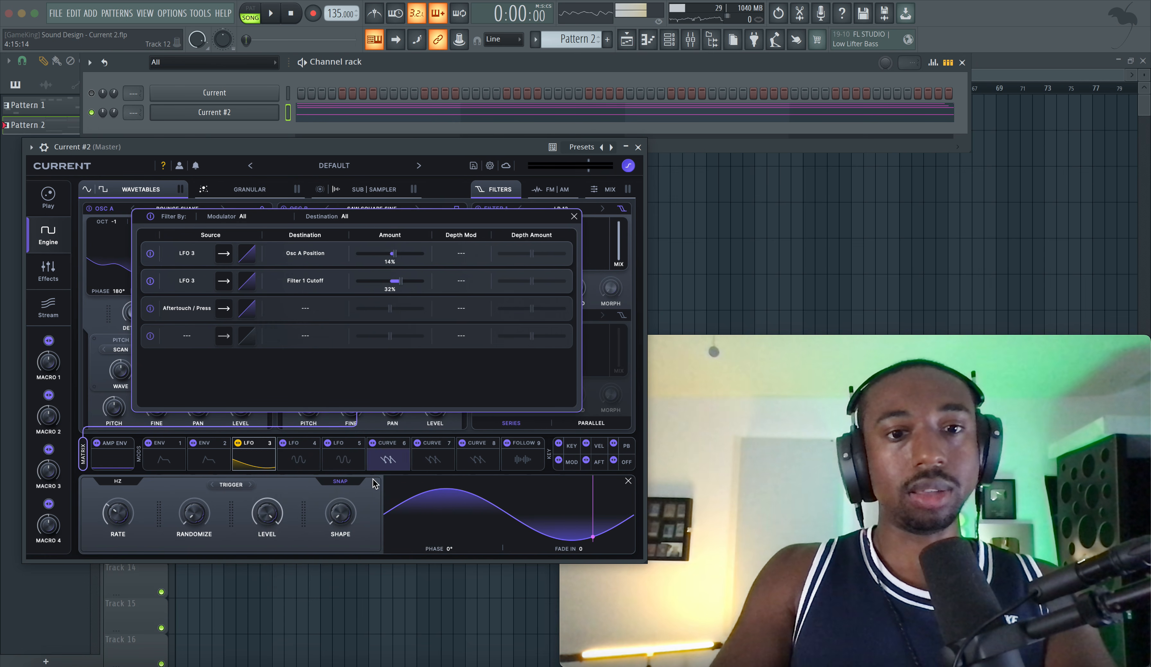
pyautogui.click(296, 485)
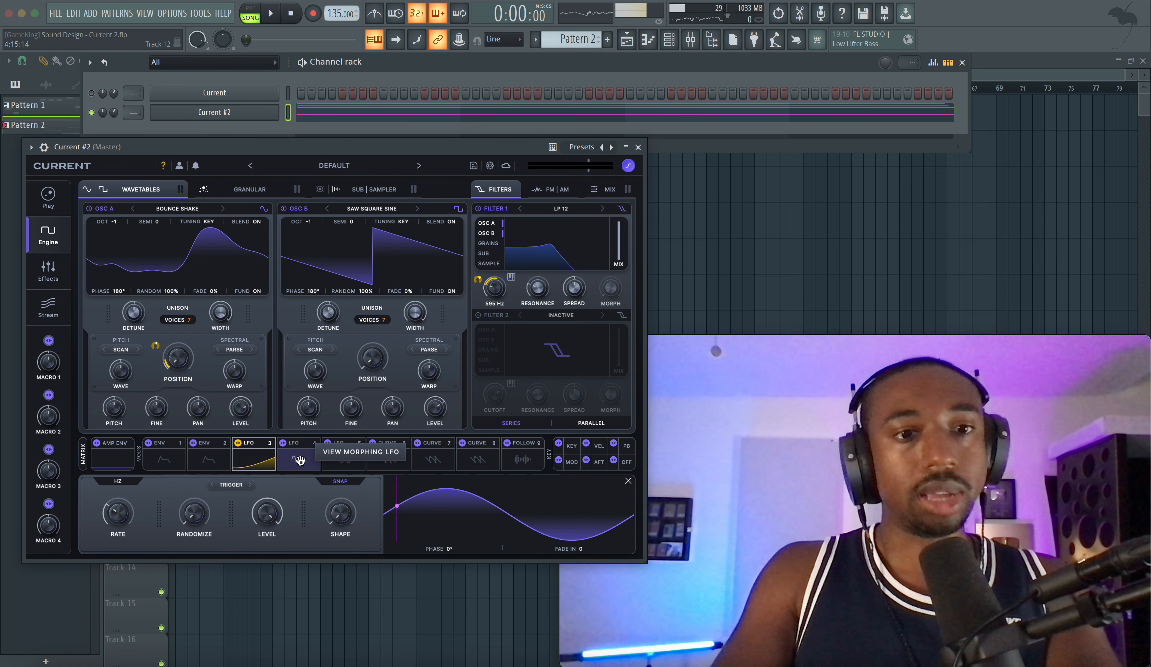
# Step: Assign LFO 4 to modulate the Fine tuning of both Osc A and Osc B, and check the assignments in the modulation matrix
pyautogui.moveTo(298, 459); pyautogui.dragTo(160, 415)
pyautogui.moveTo(304, 456); pyautogui.dragTo(351, 422)
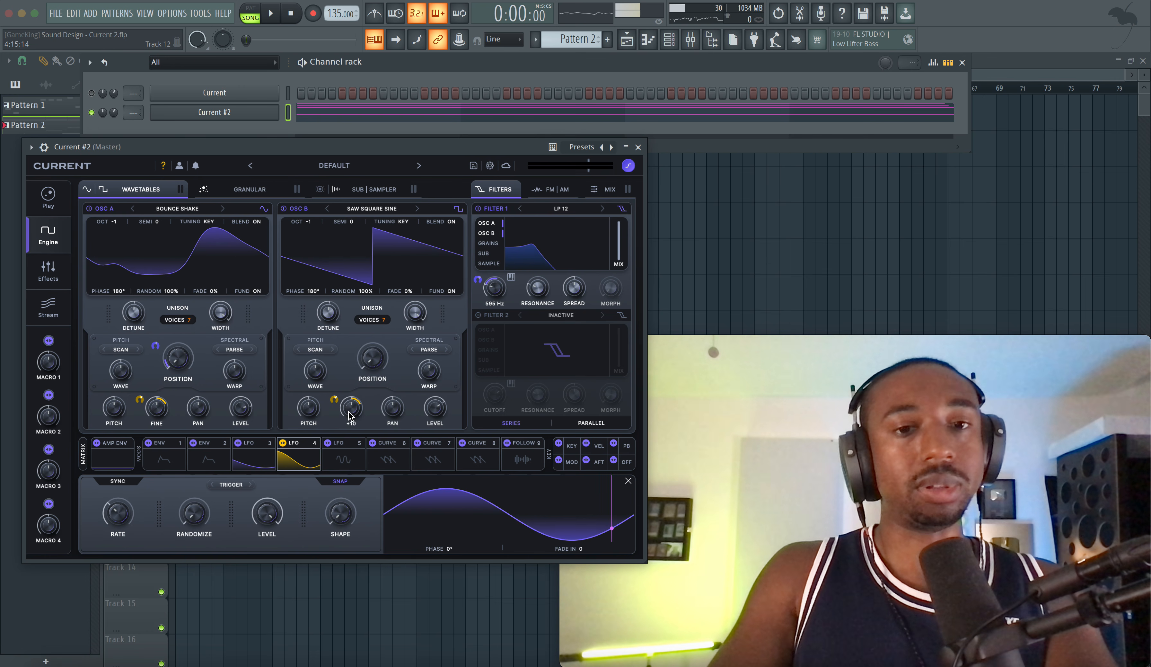
pyautogui.moveTo(346, 417); pyautogui.dragTo(352, 412)
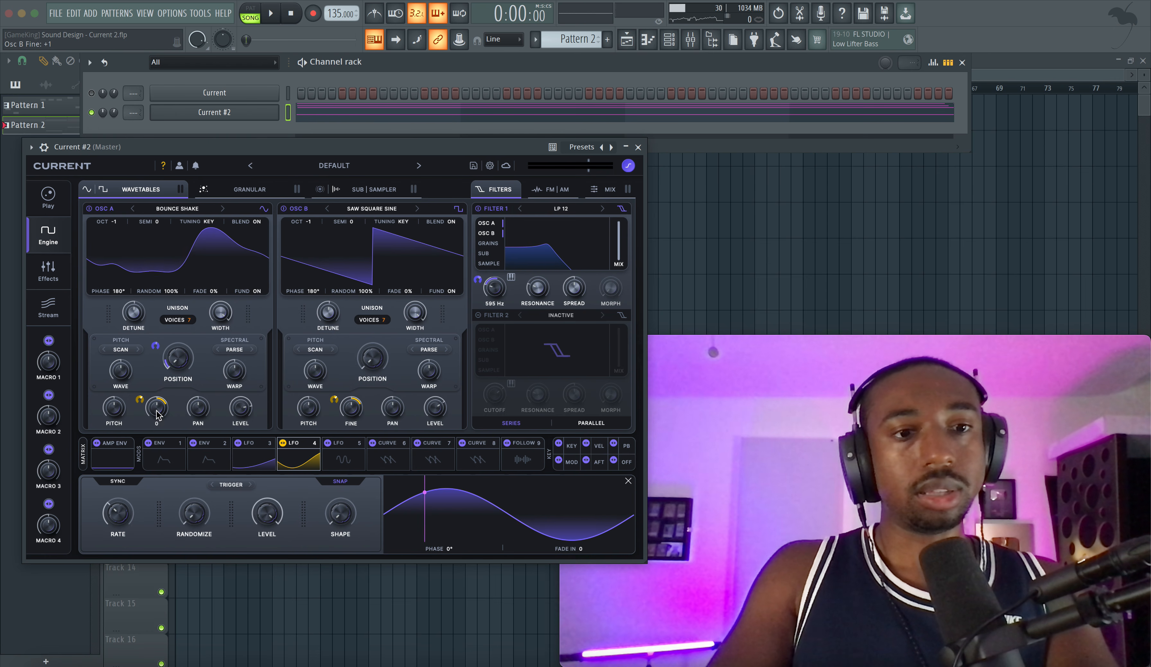
pyautogui.click(83, 453)
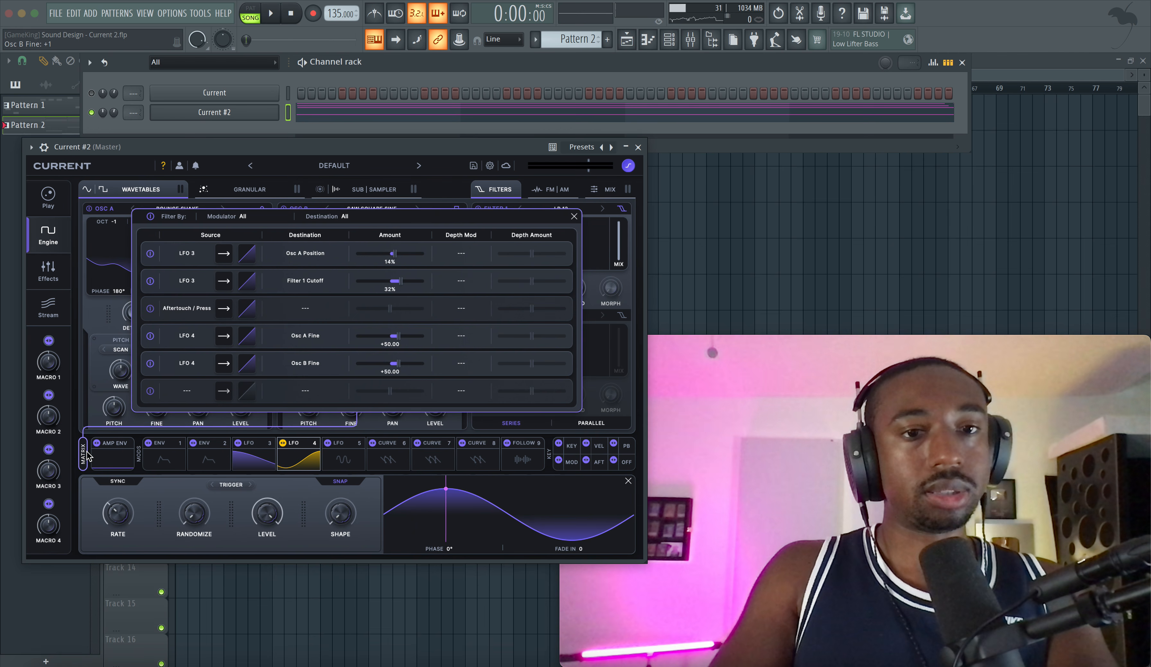
pyautogui.click(309, 502)
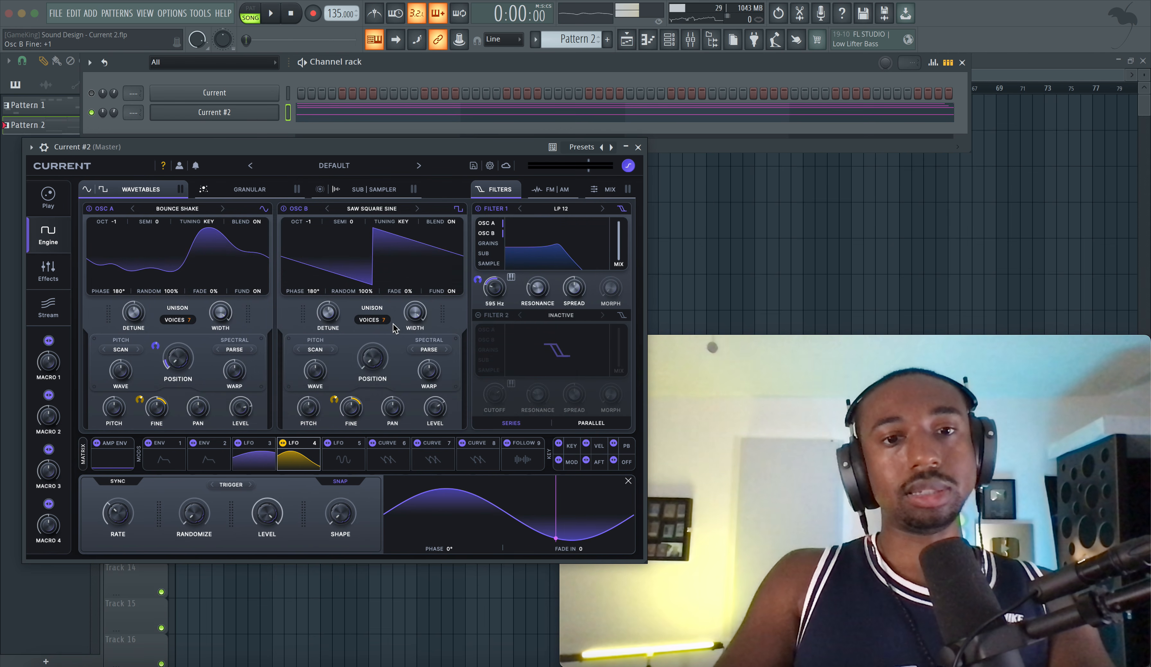
pyautogui.rightClick(349, 409)
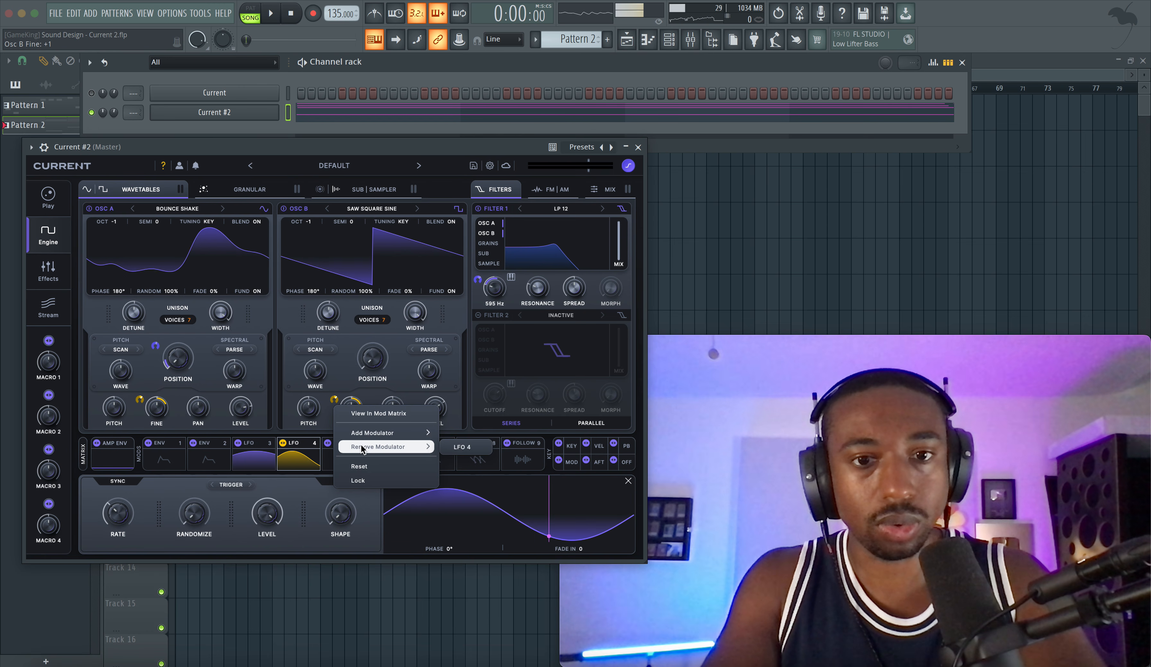
pyautogui.click(325, 420)
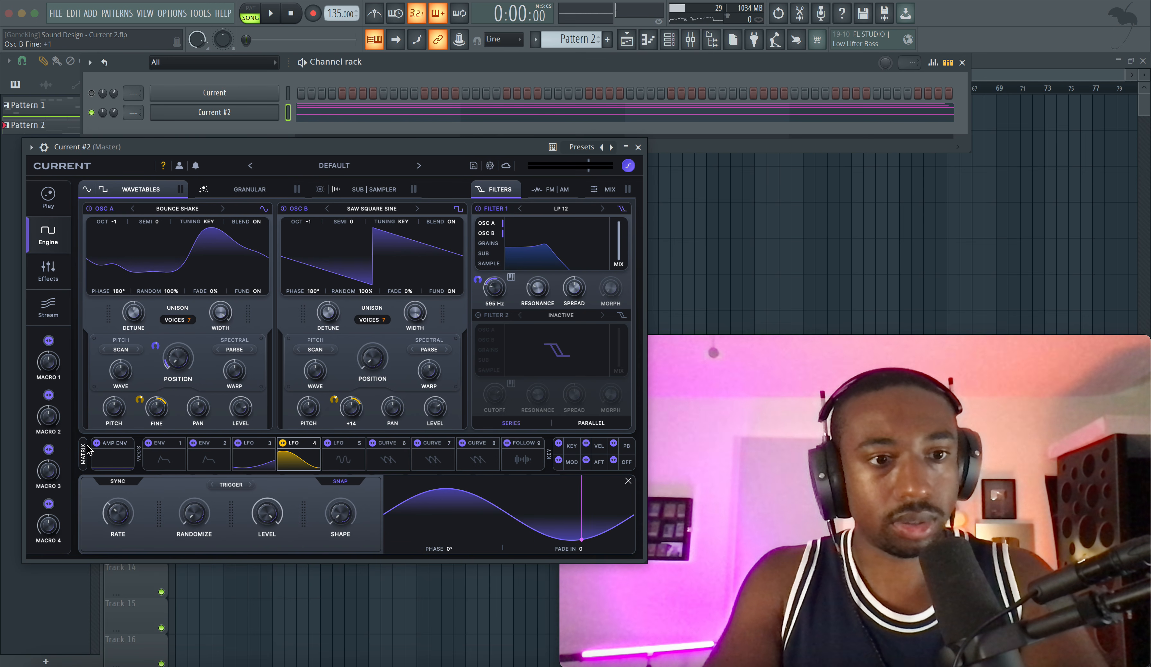
# Step: Set the destination of the Aftertouch / Press row in the modulation matrix to LFO 4 Level
pyautogui.click(86, 453)
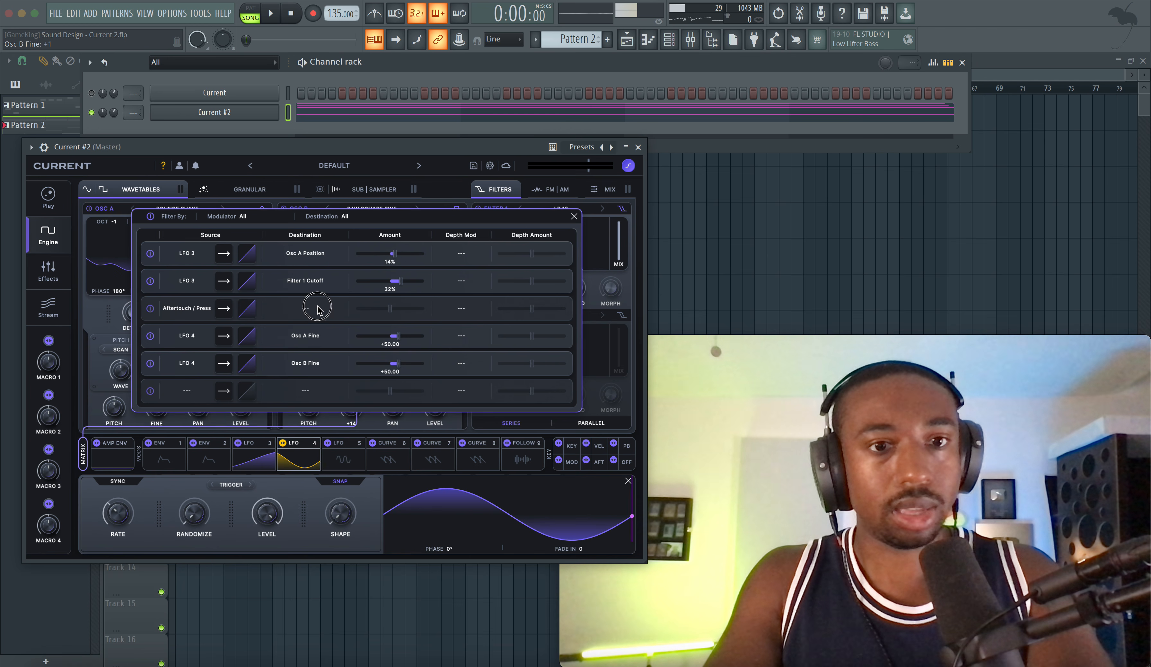
pyautogui.click(318, 308)
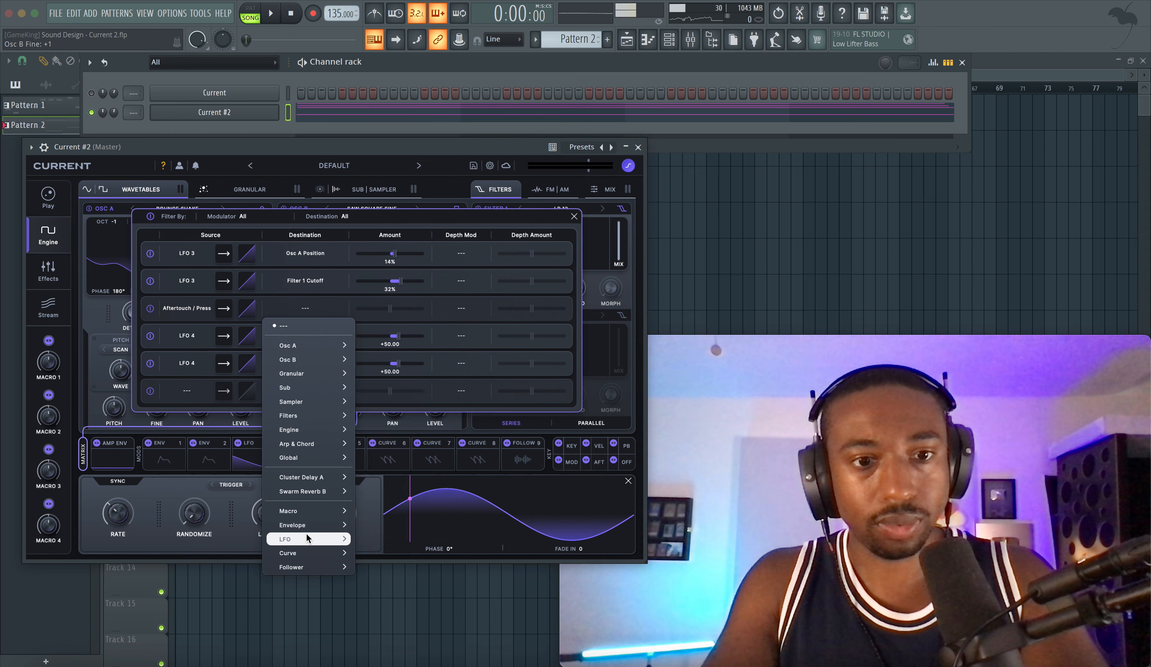
pyautogui.moveTo(307, 537)
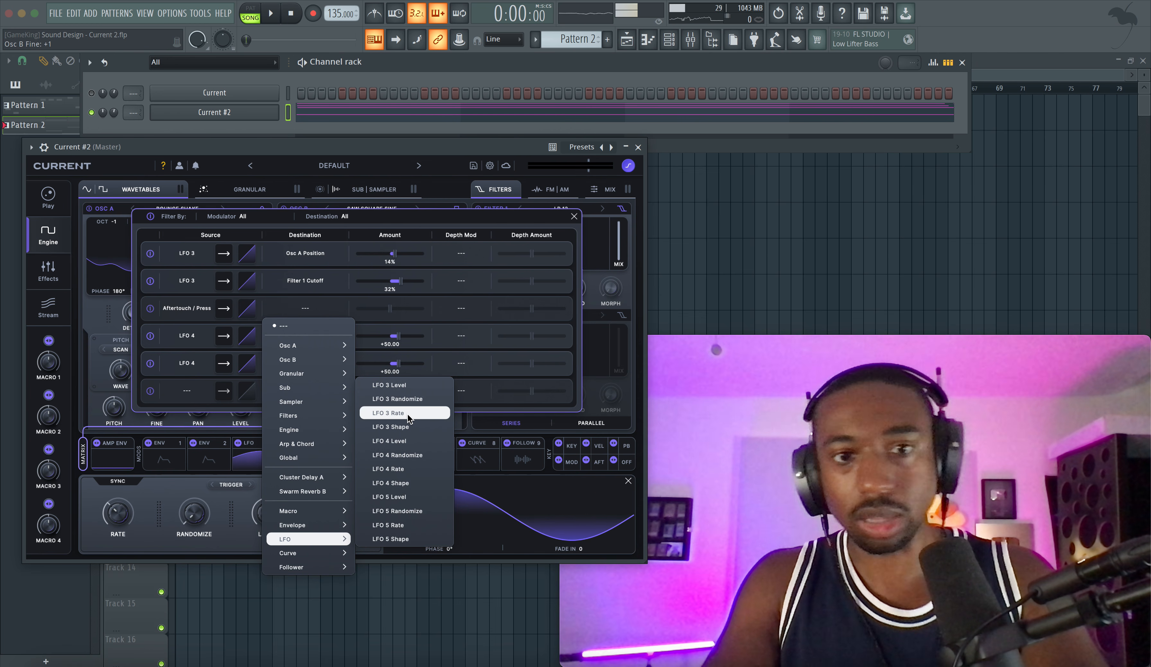
pyautogui.click(396, 386)
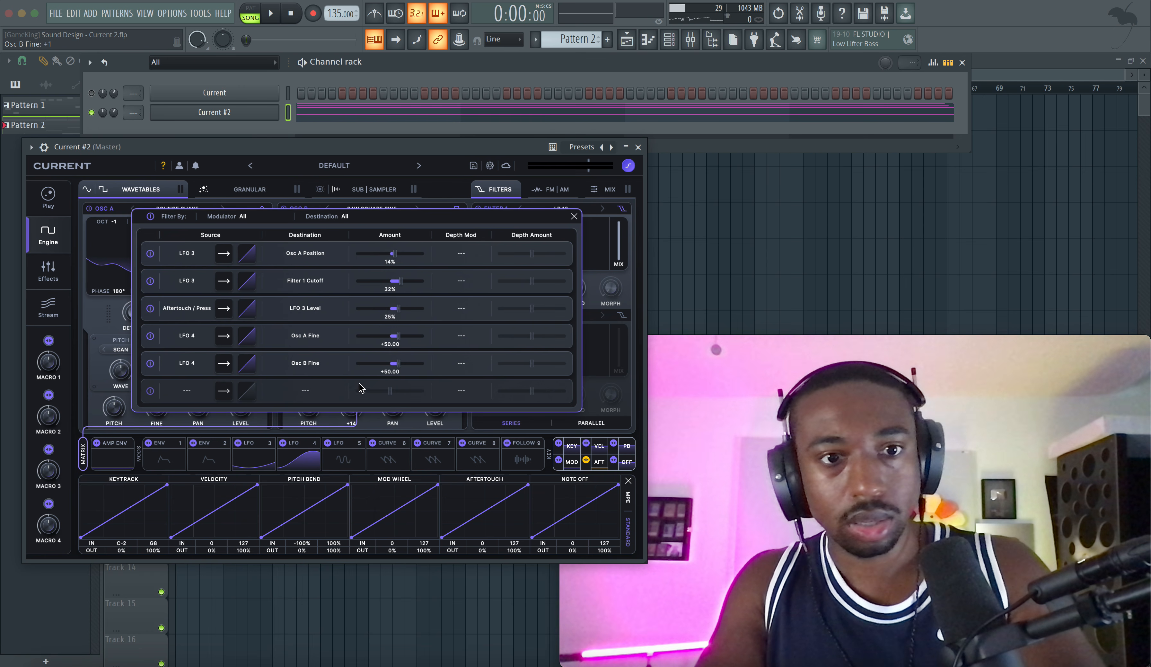
pyautogui.click(311, 313)
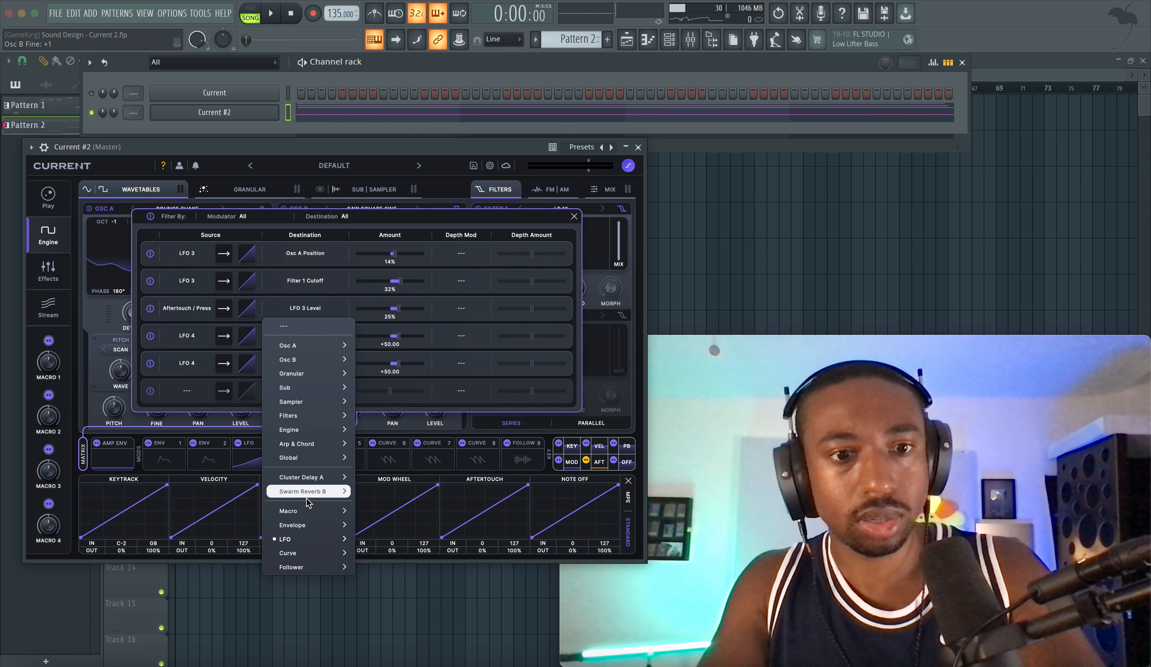
pyautogui.moveTo(317, 540)
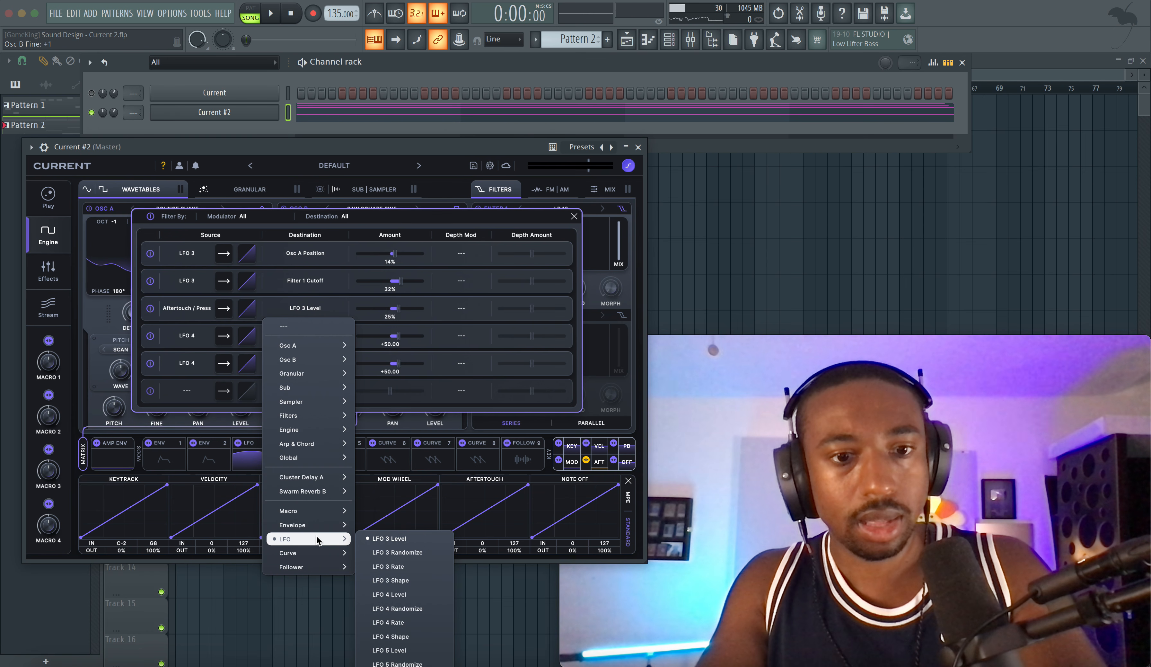
pyautogui.click(390, 594)
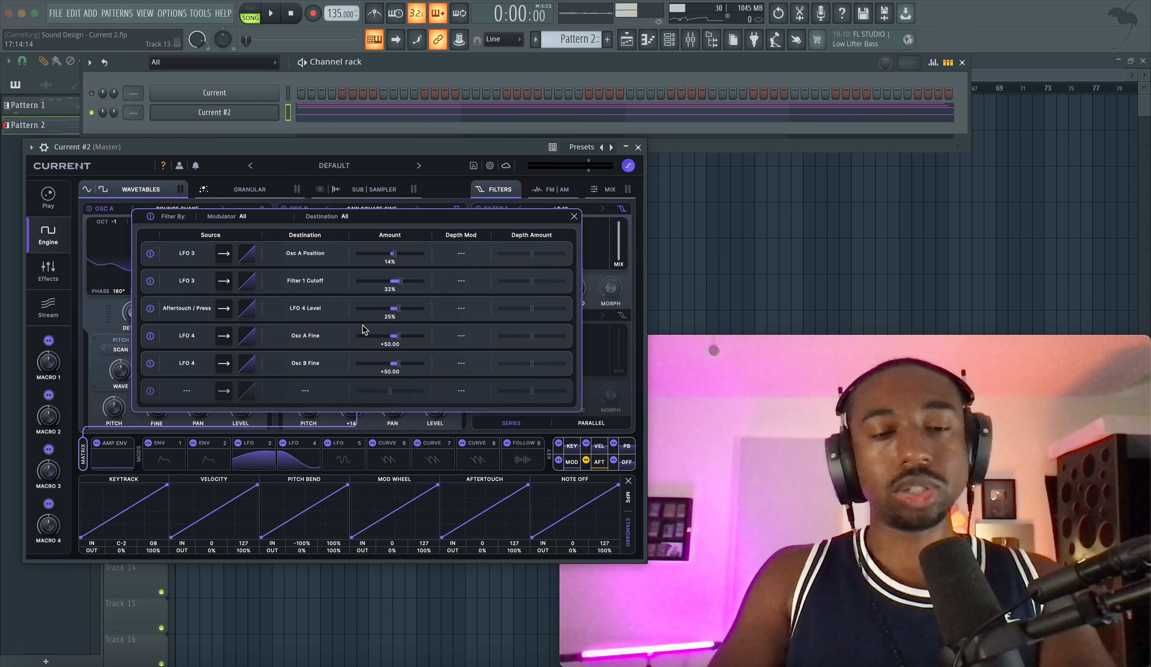
# Step: Raise the Aftertouch to LFO 4 Level modulation amount to 83% while listening to the pattern
pyautogui.press('space')
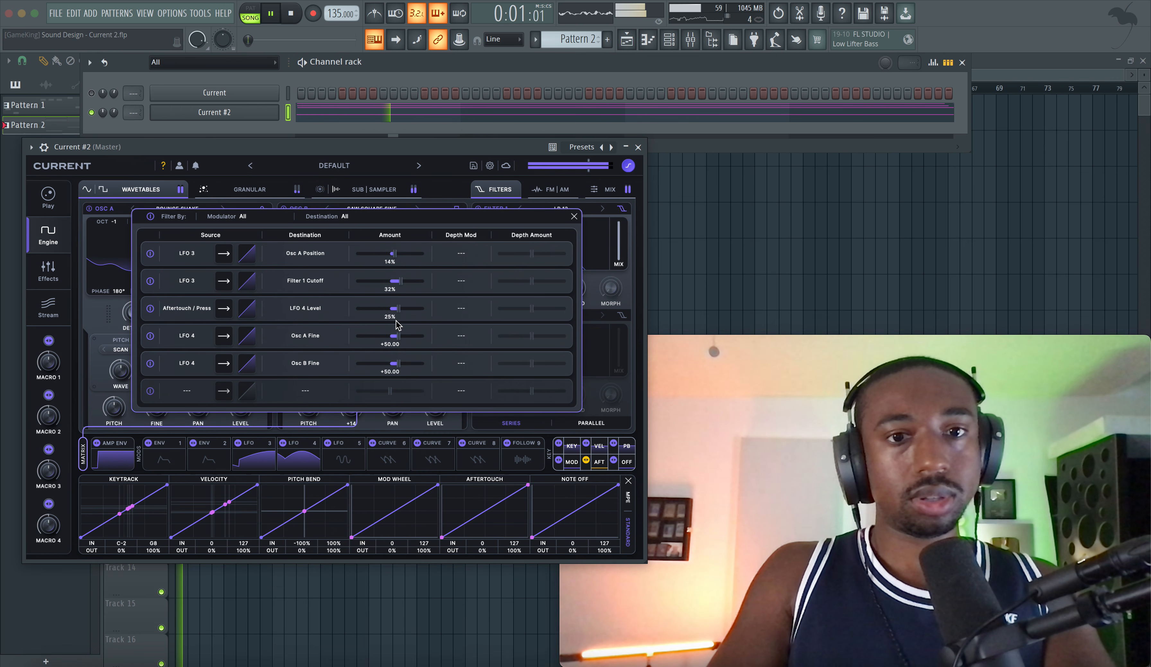
pyautogui.moveTo(400, 312); pyautogui.dragTo(420, 312)
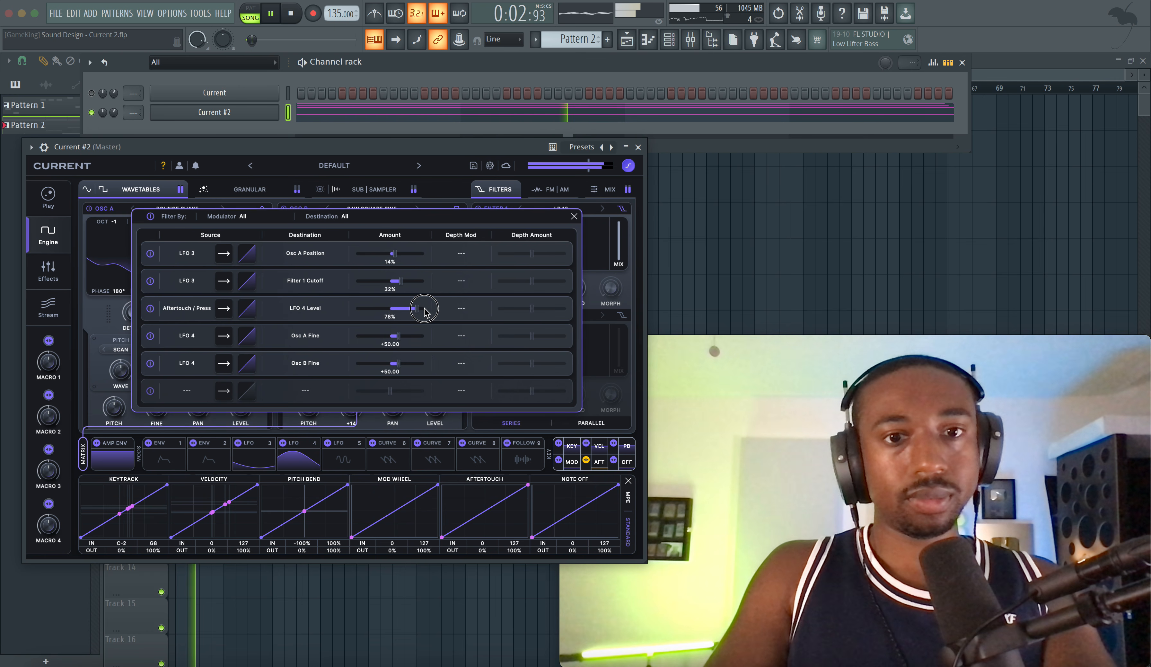
pyautogui.press('space')
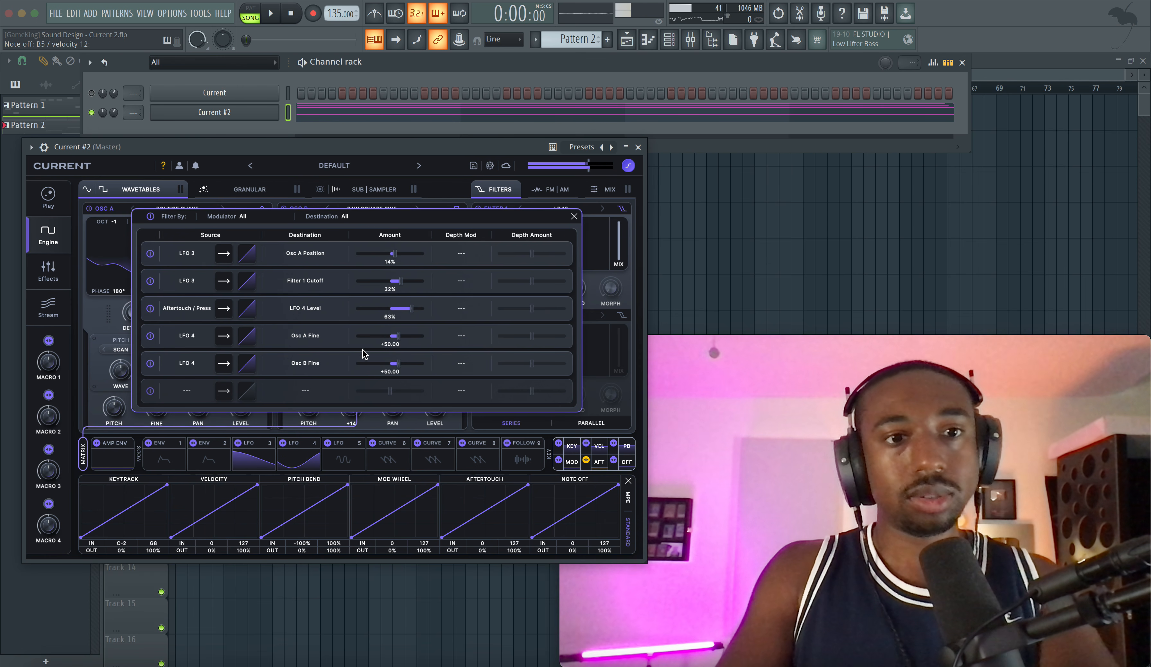
# Step: Keep LFO 4 Level as the Aftertouch destination, set its amount to 100%, and listen to the pattern
pyautogui.click(294, 313)
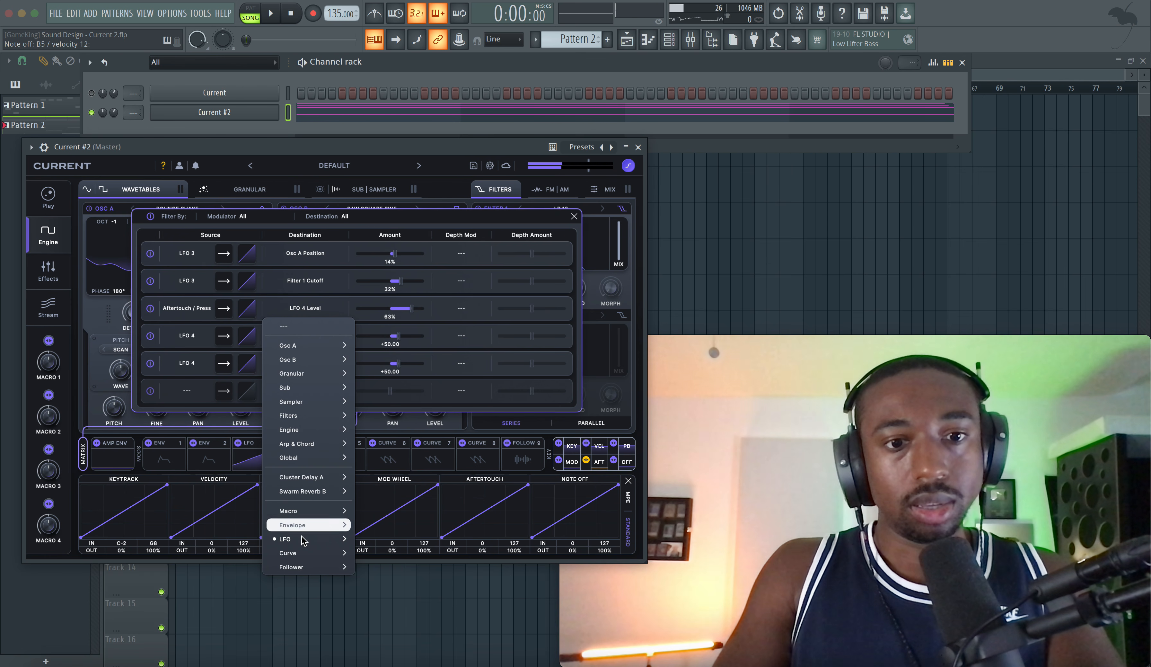
pyautogui.moveTo(303, 540)
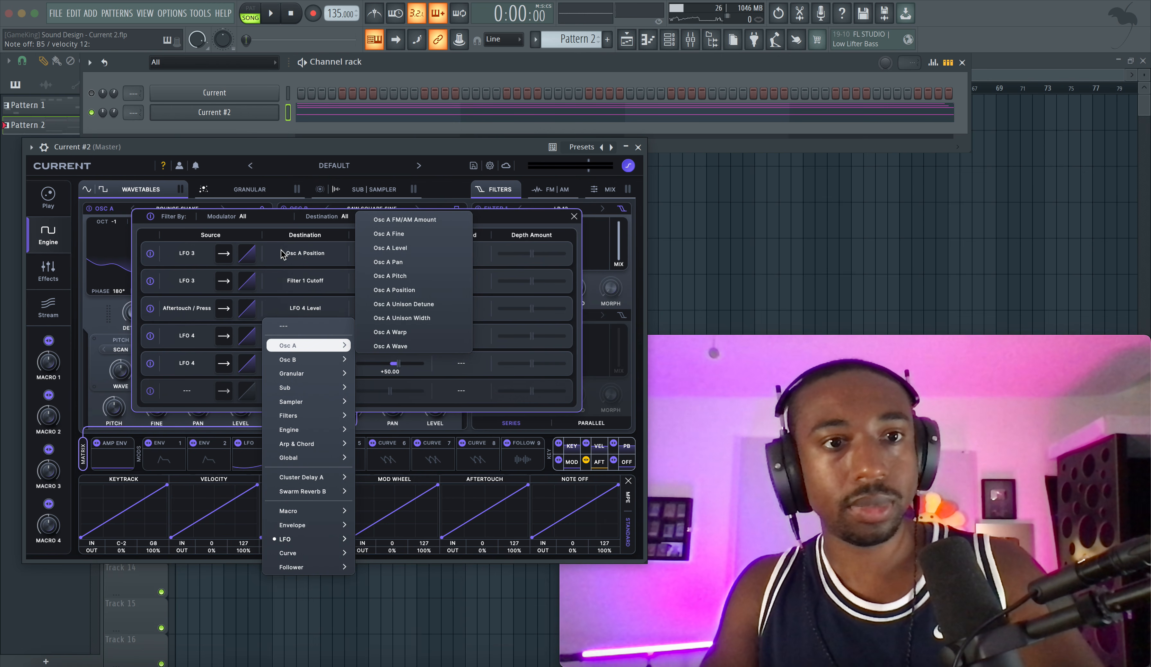
pyautogui.click(277, 228)
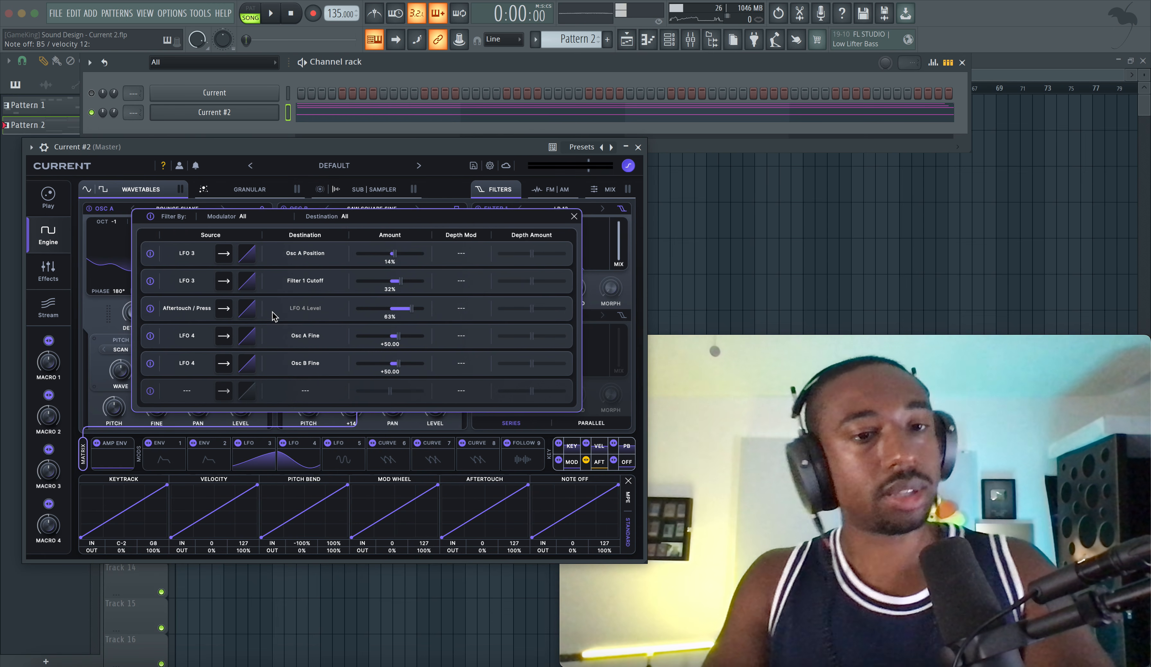
pyautogui.moveTo(403, 310); pyautogui.dragTo(430, 314)
pyautogui.press('space')
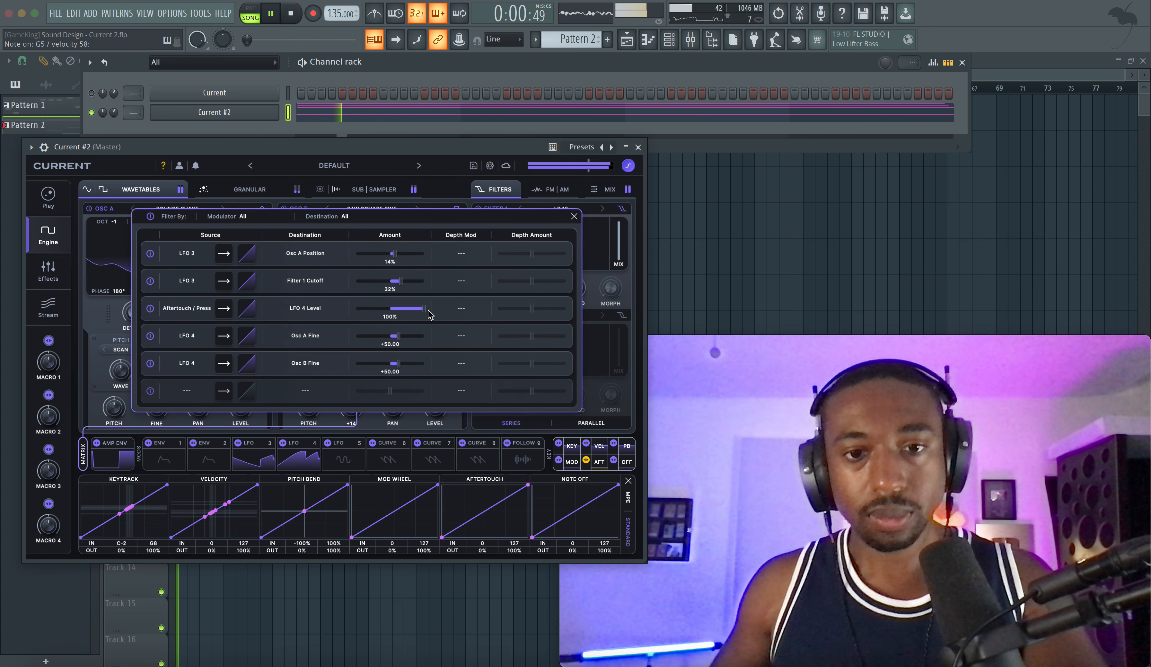
pyautogui.press('space')
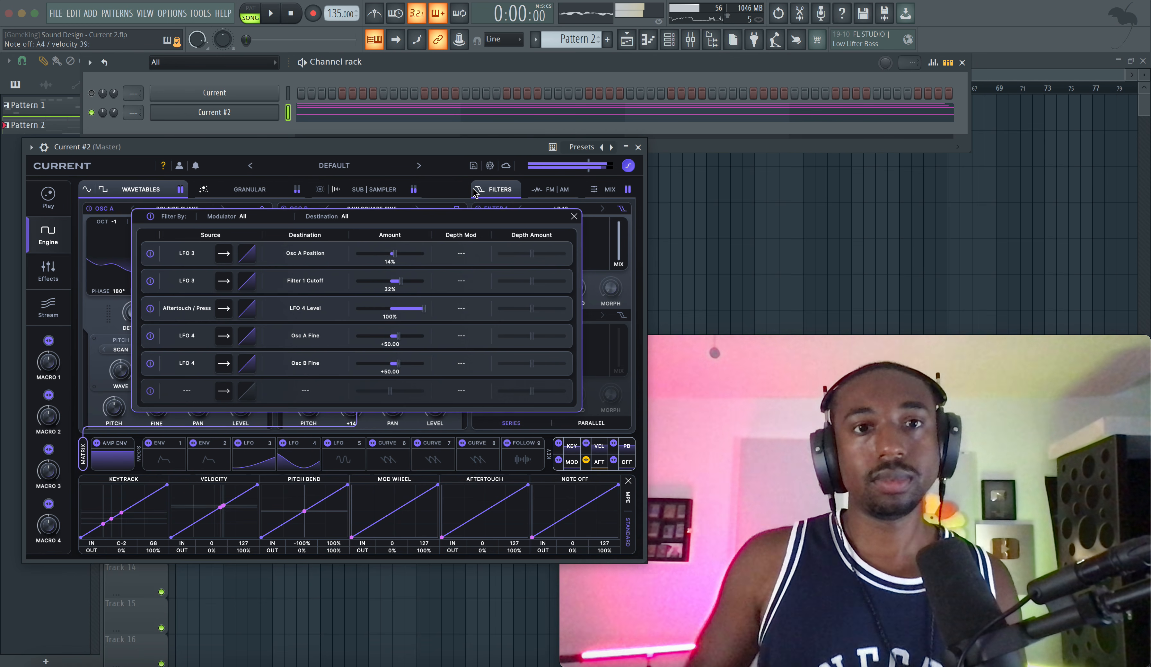
pyautogui.click(640, 146)
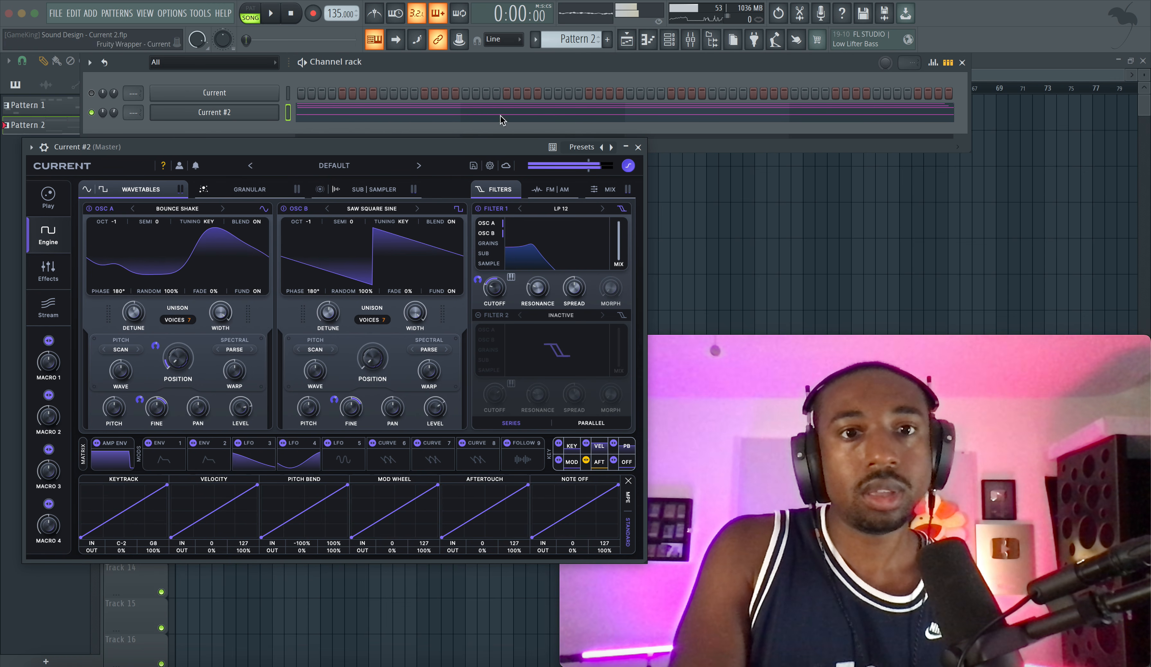
pyautogui.click(690, 40)
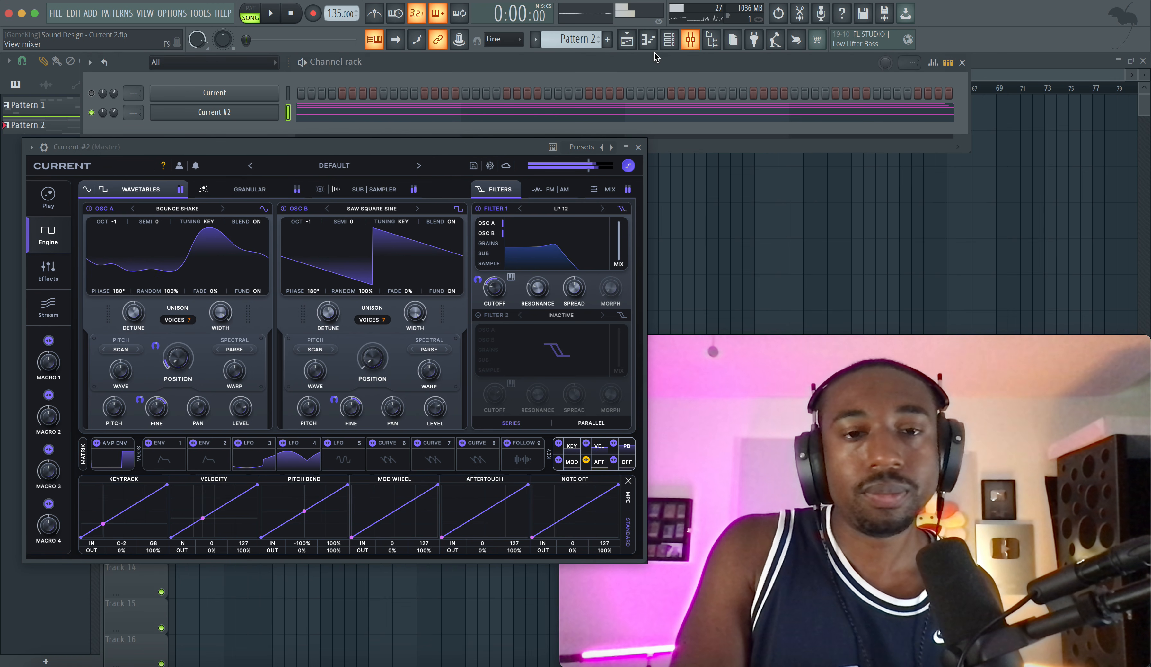
pyautogui.click(638, 148)
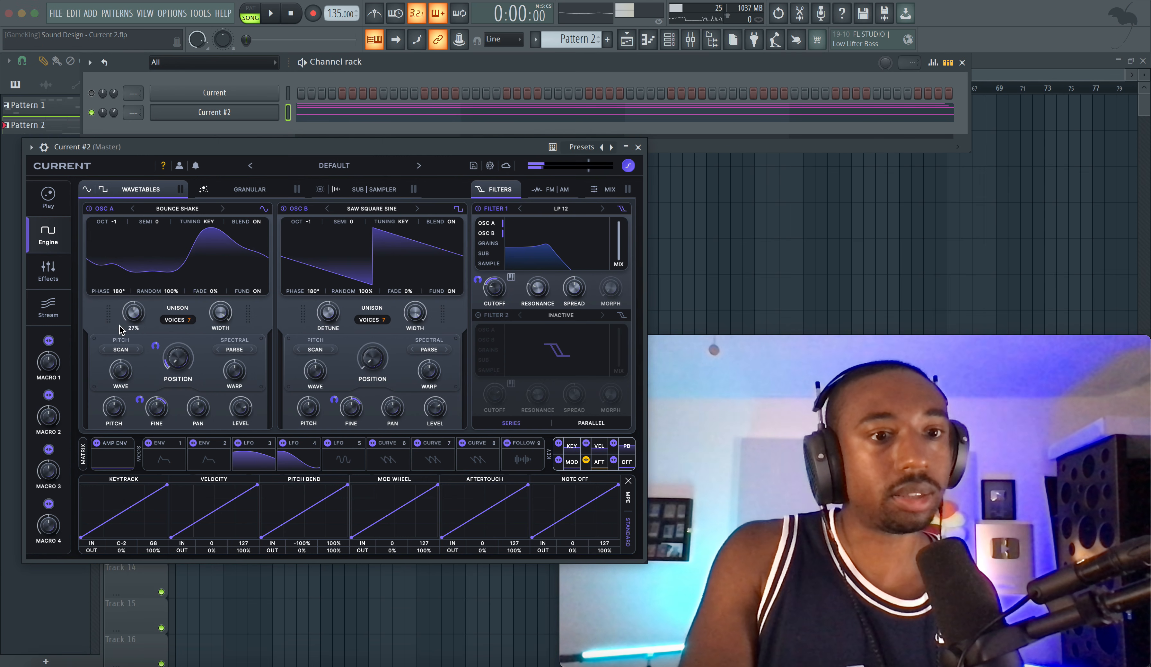
# Step: In the modulation matrix, make the Aftertouch / Press row unidirectional and set its destination to Filter 1 Cutoff
pyautogui.click(85, 451)
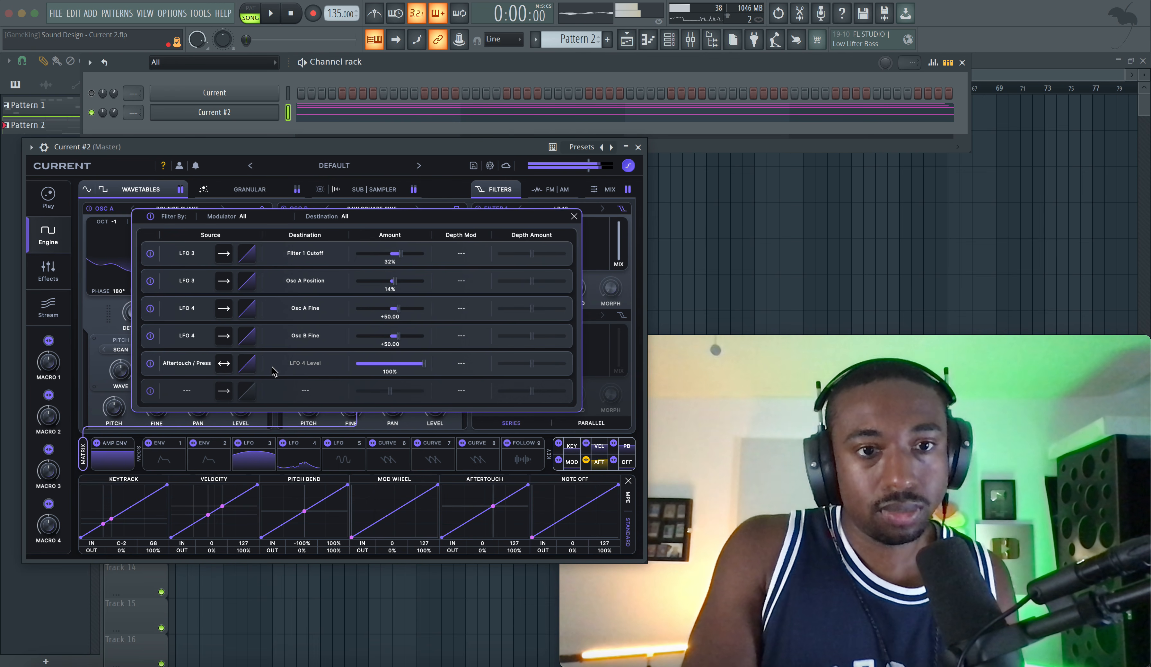
pyautogui.click(224, 364)
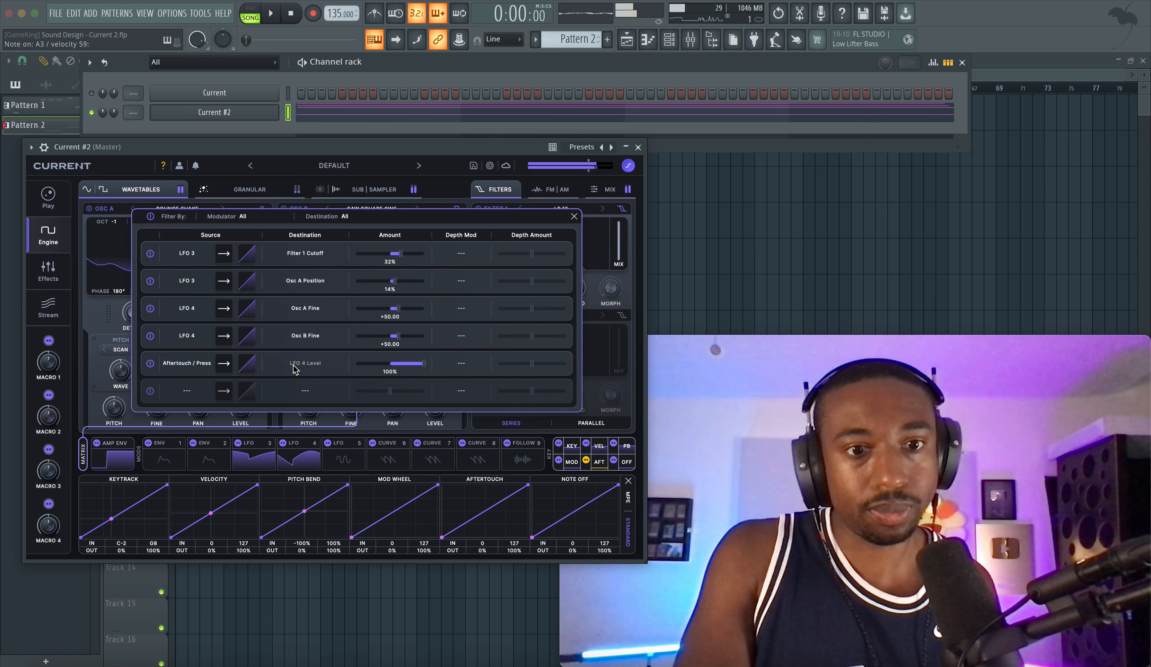
pyautogui.click(292, 367)
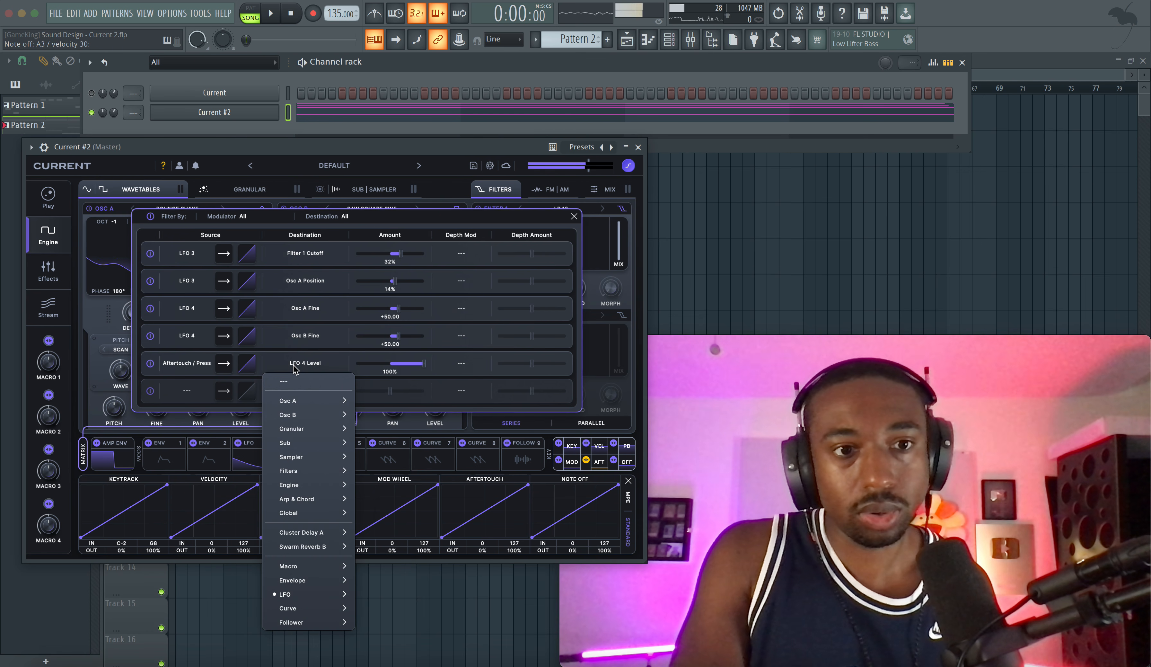
pyautogui.moveTo(307, 595)
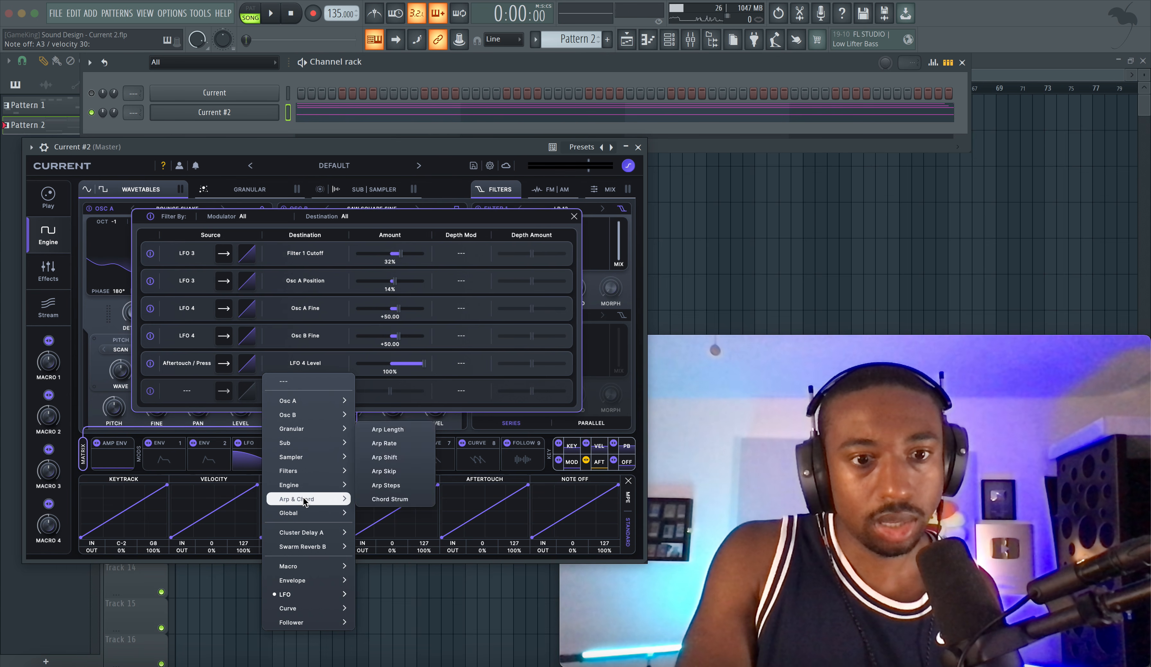
pyautogui.moveTo(304, 568)
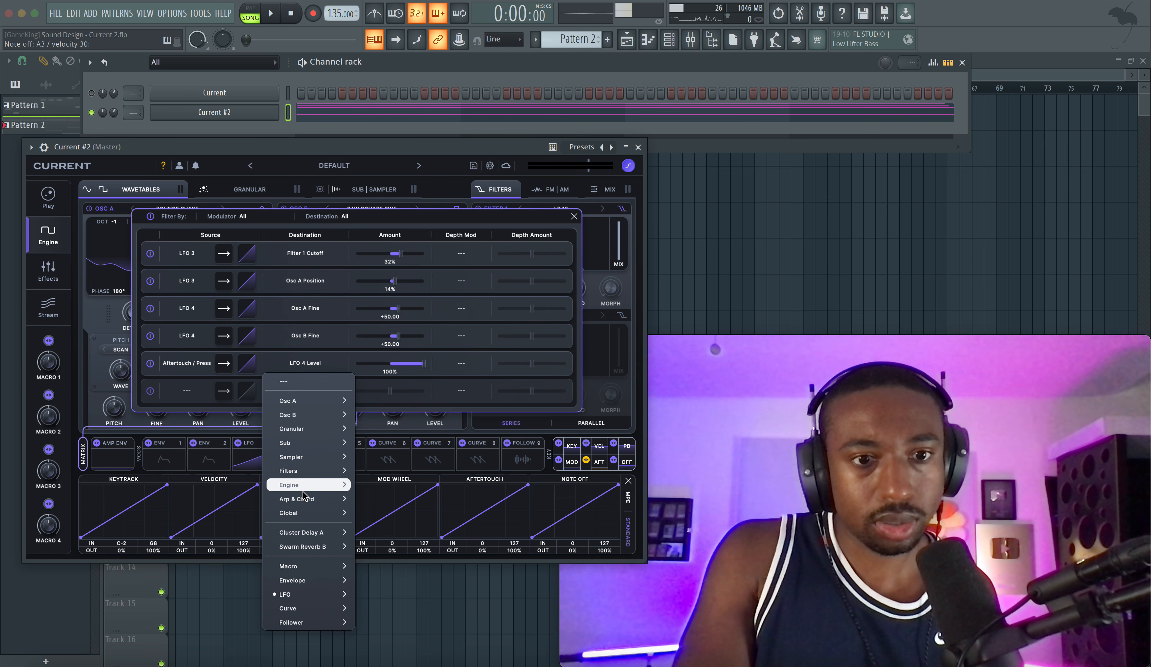
pyautogui.moveTo(303, 477)
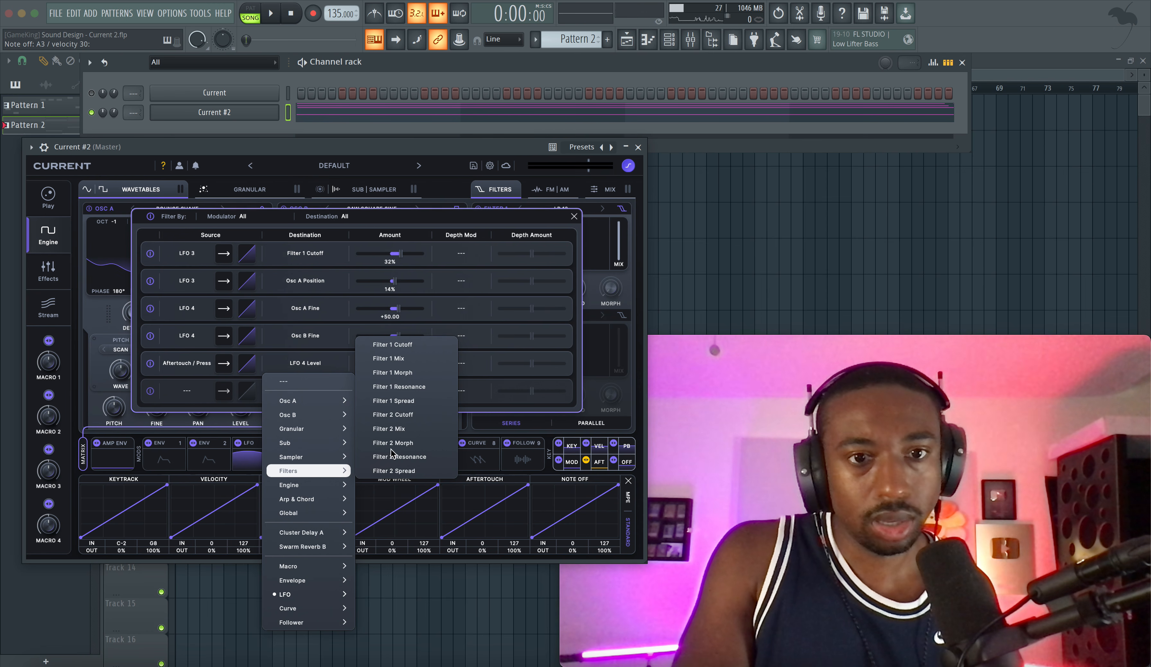
pyautogui.click(412, 348)
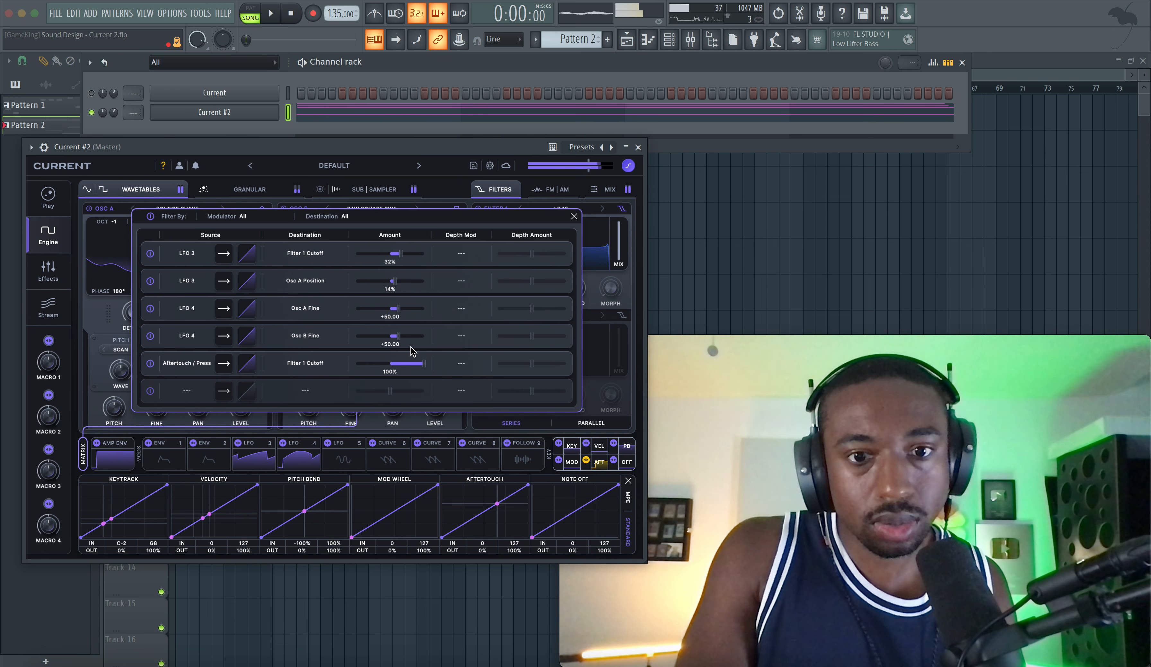
pyautogui.click(574, 216)
pyautogui.click(638, 148)
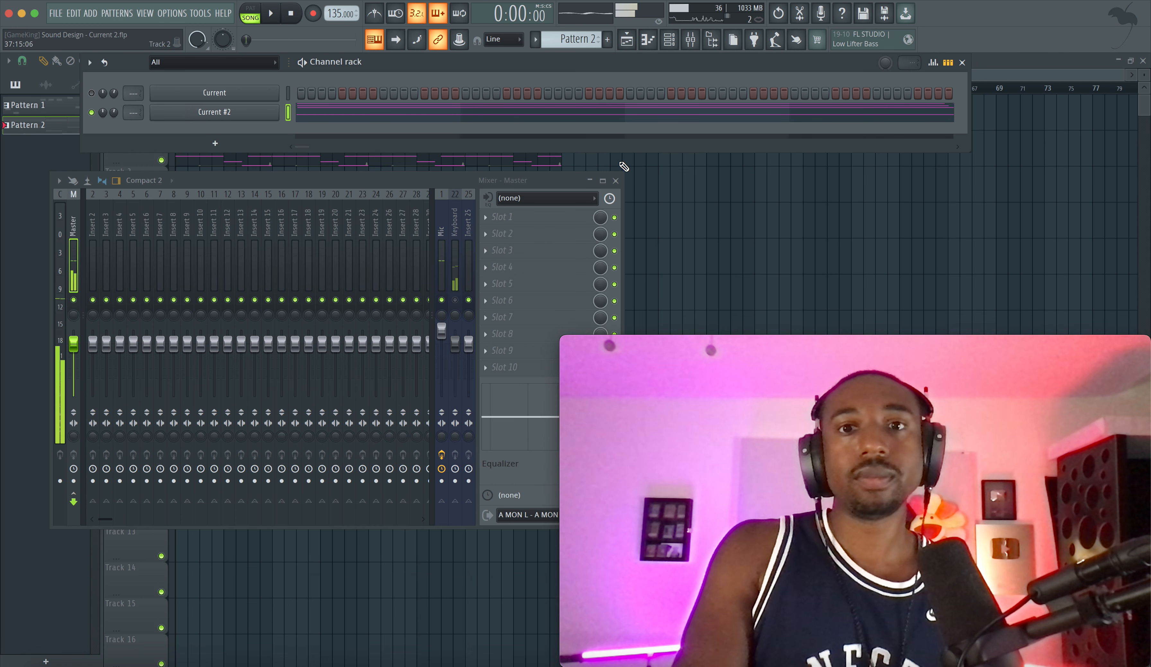
pyautogui.click(616, 179)
pyautogui.press('F6')
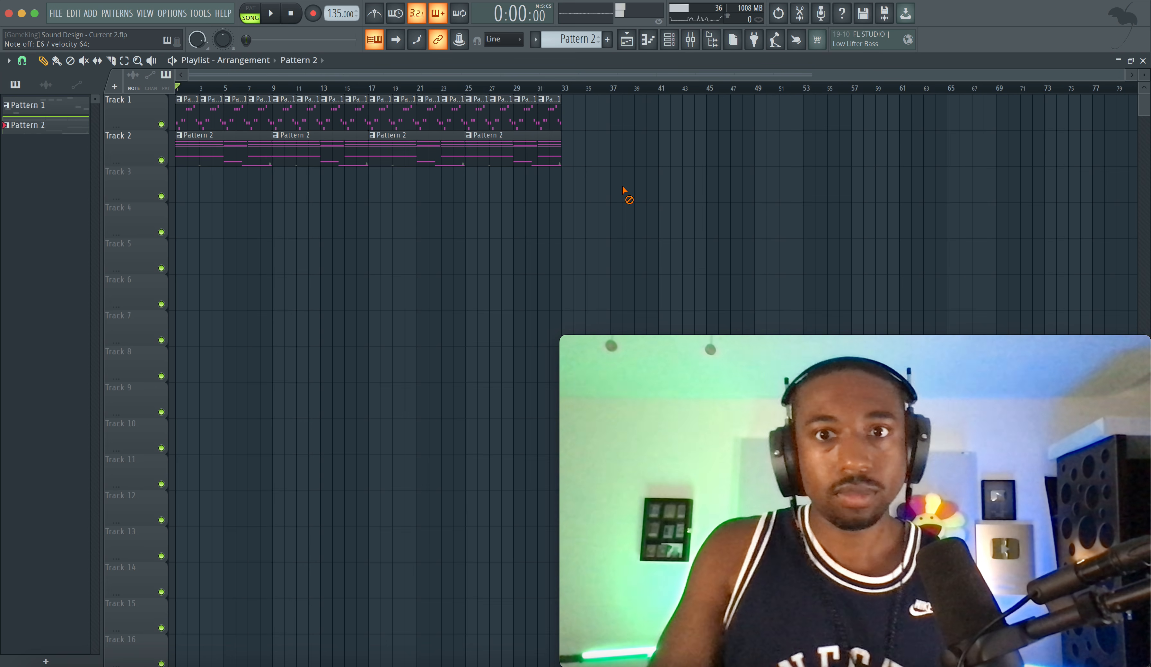
pyautogui.click(691, 39)
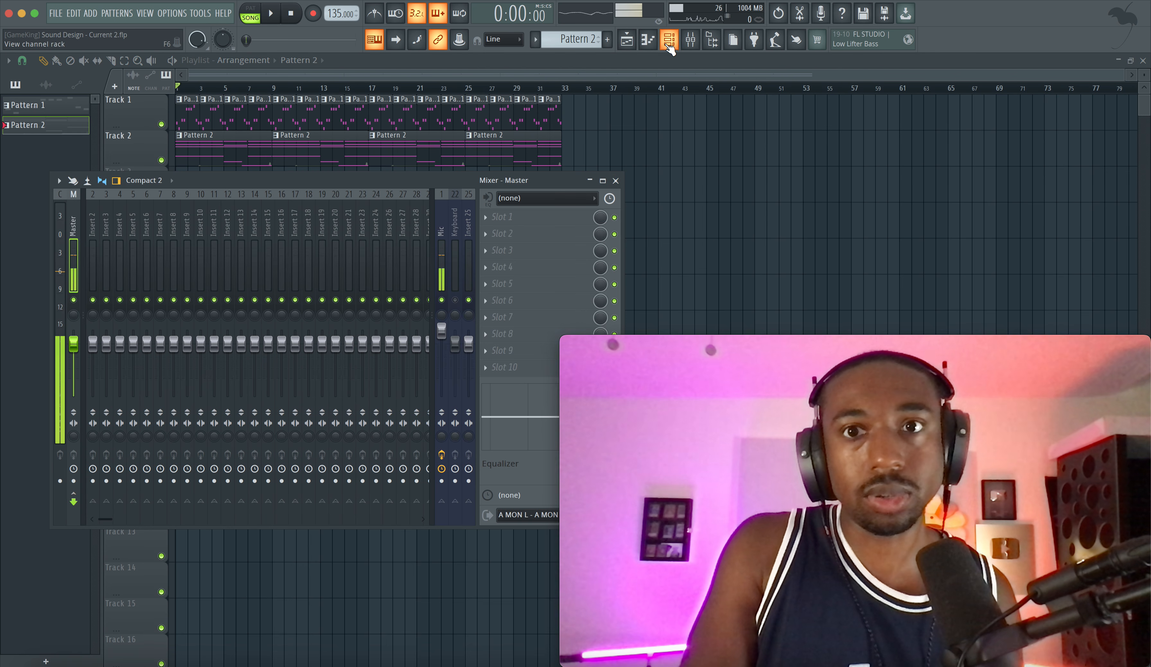
pyautogui.click(669, 39)
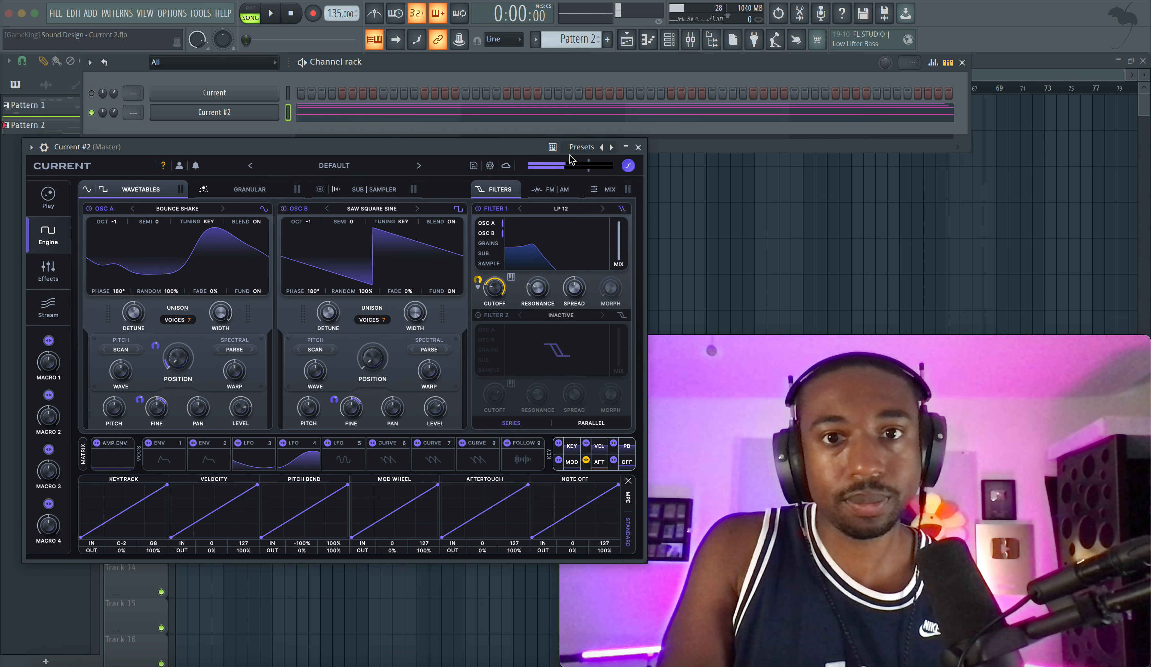
pyautogui.click(638, 147)
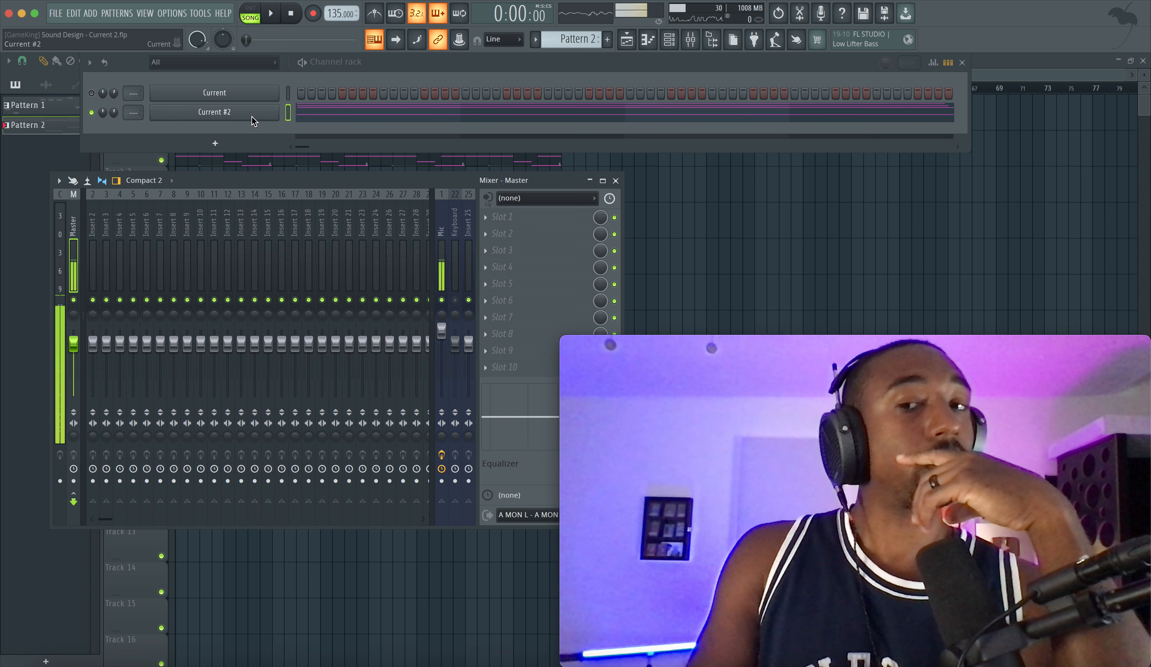
# Step: Browse the Stream library's preset, wavetable and sound packs in Current #2, and open the Pad Expanse preset pack
pyautogui.click(252, 118)
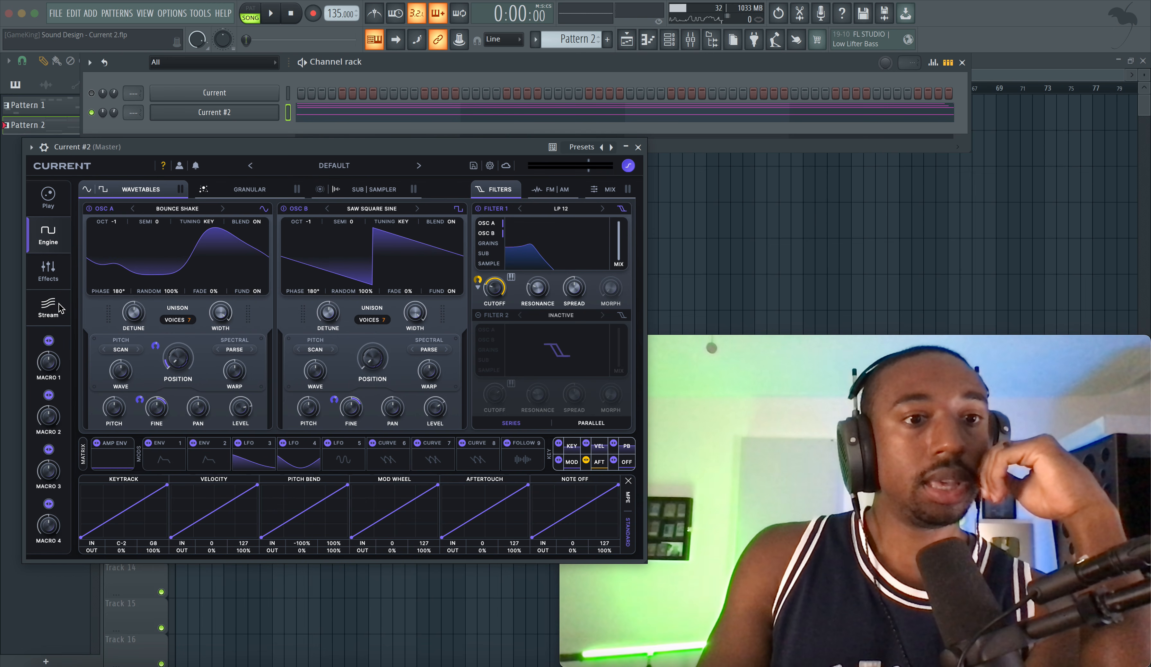
pyautogui.click(48, 307)
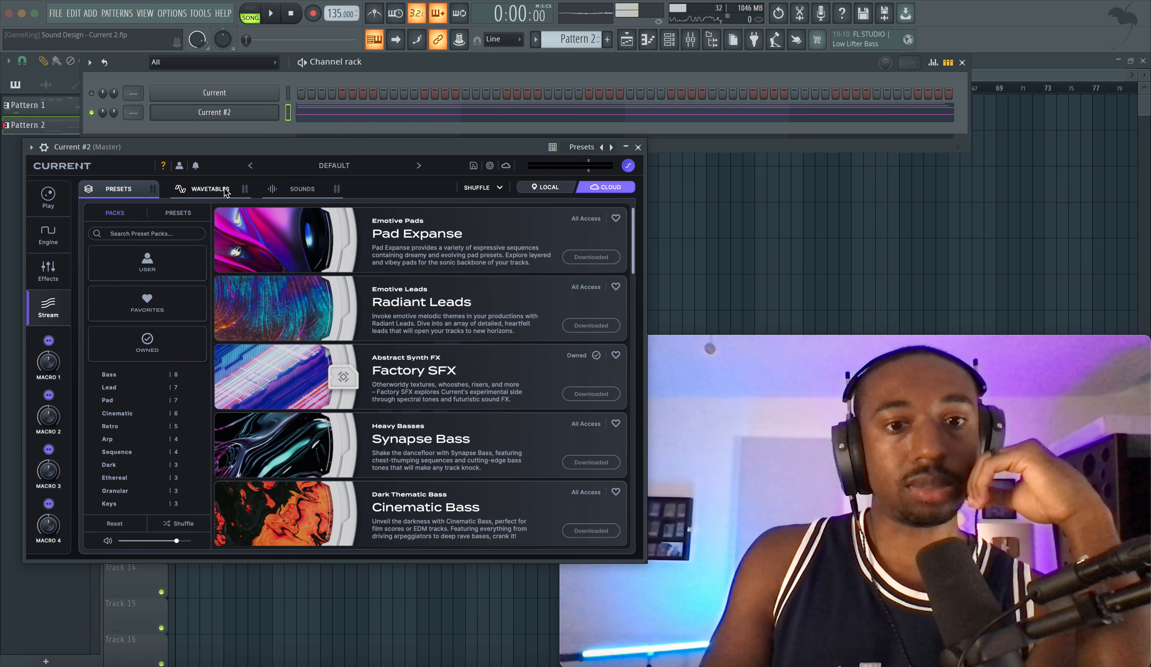
pyautogui.click(229, 195)
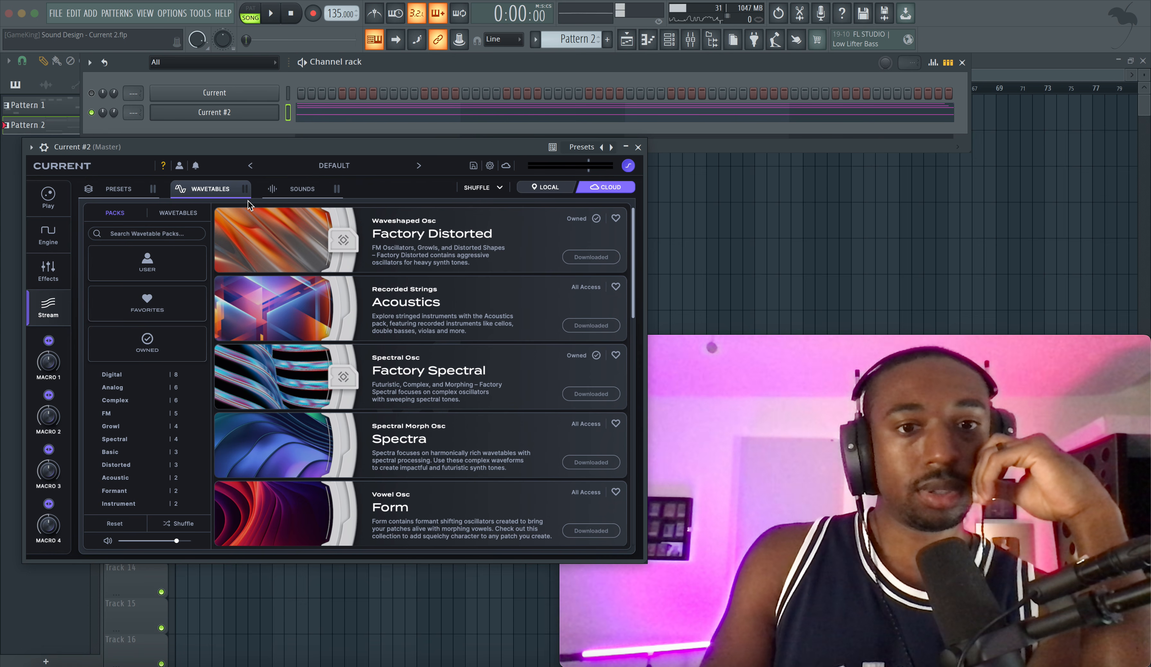
pyautogui.click(288, 196)
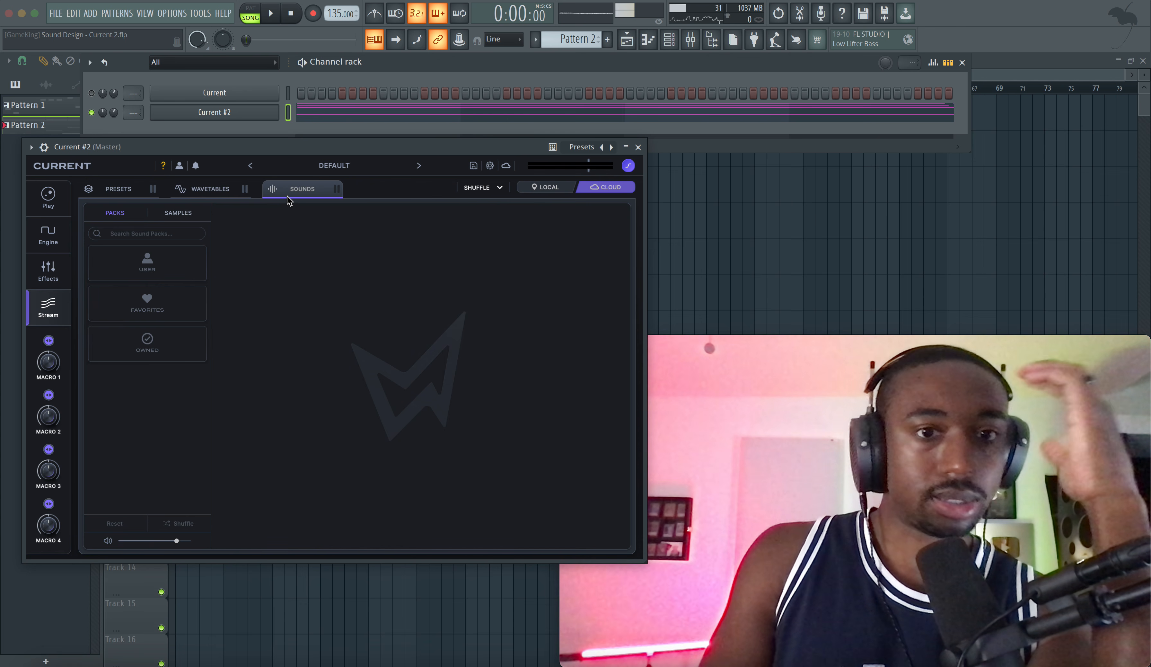
pyautogui.click(132, 194)
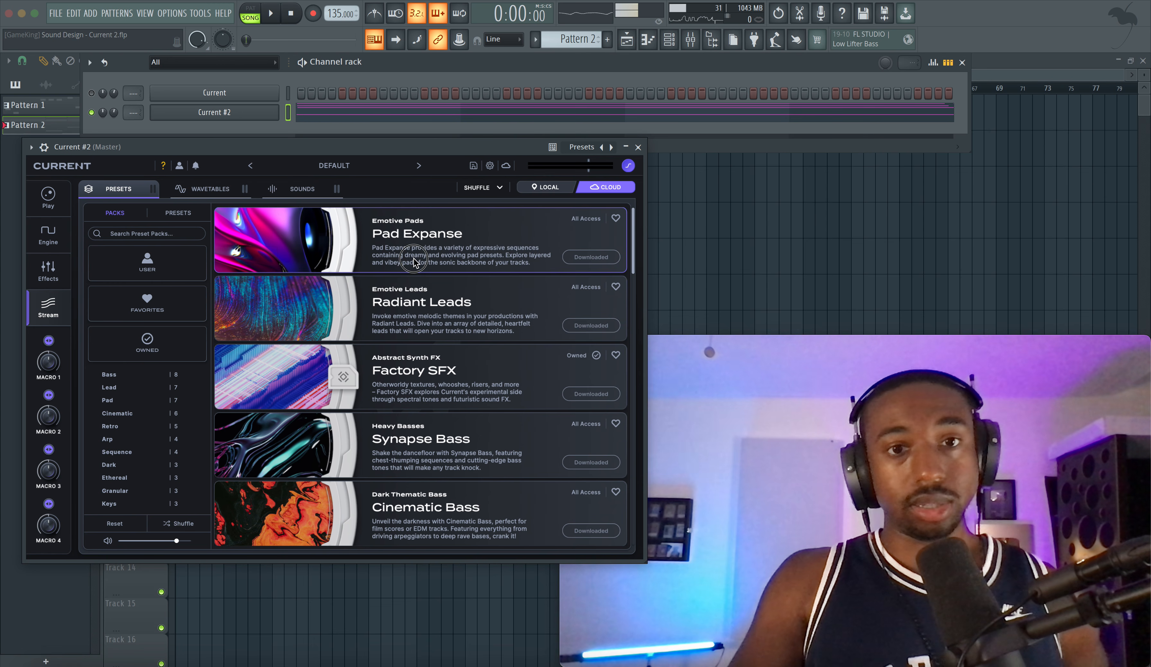
pyautogui.click(403, 261)
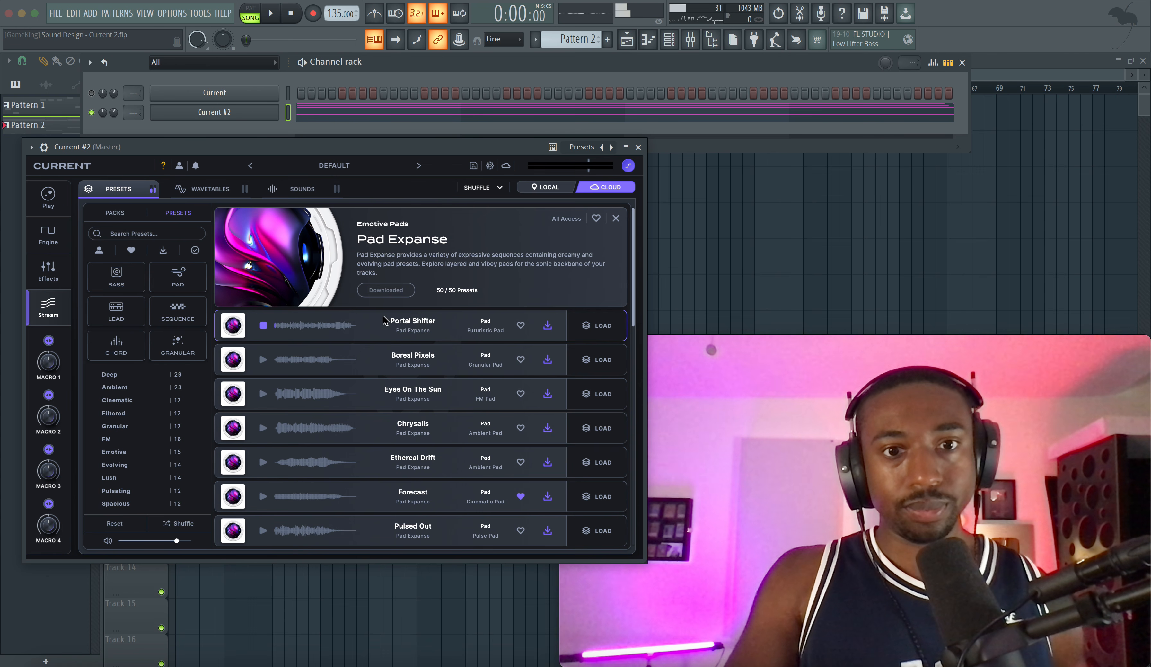
# Step: Delete the Current channel from the channel rack and load the Portal Shifter preset into Current #2
pyautogui.rightClick(230, 93)
pyautogui.press('d')
pyautogui.press('Return')
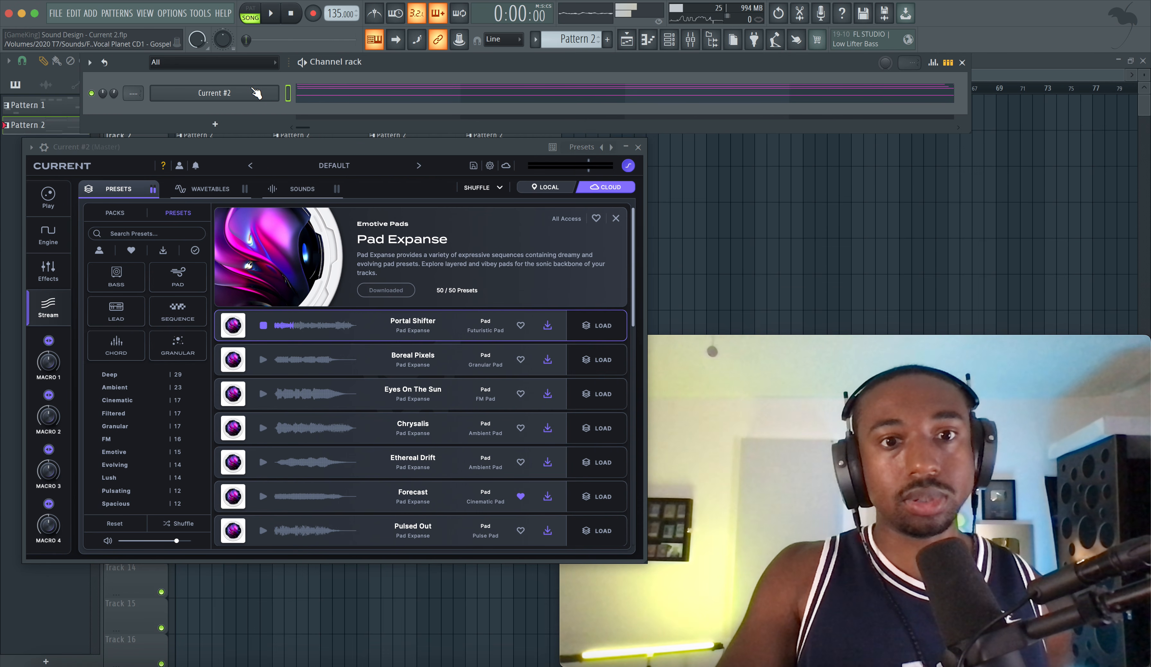
pyautogui.click(590, 326)
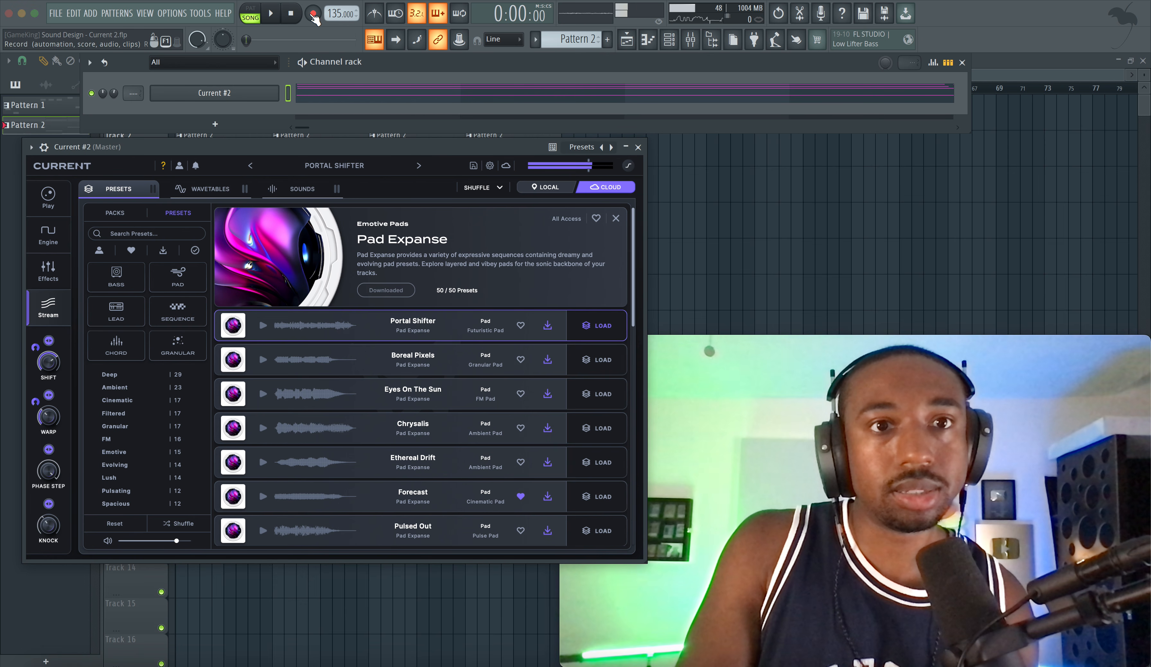
# Step: Check the CPU usage of QuickTime Player and FL Studio in Activity Monitor, and return to the Current #2 synth
pyautogui.click(490, 666)
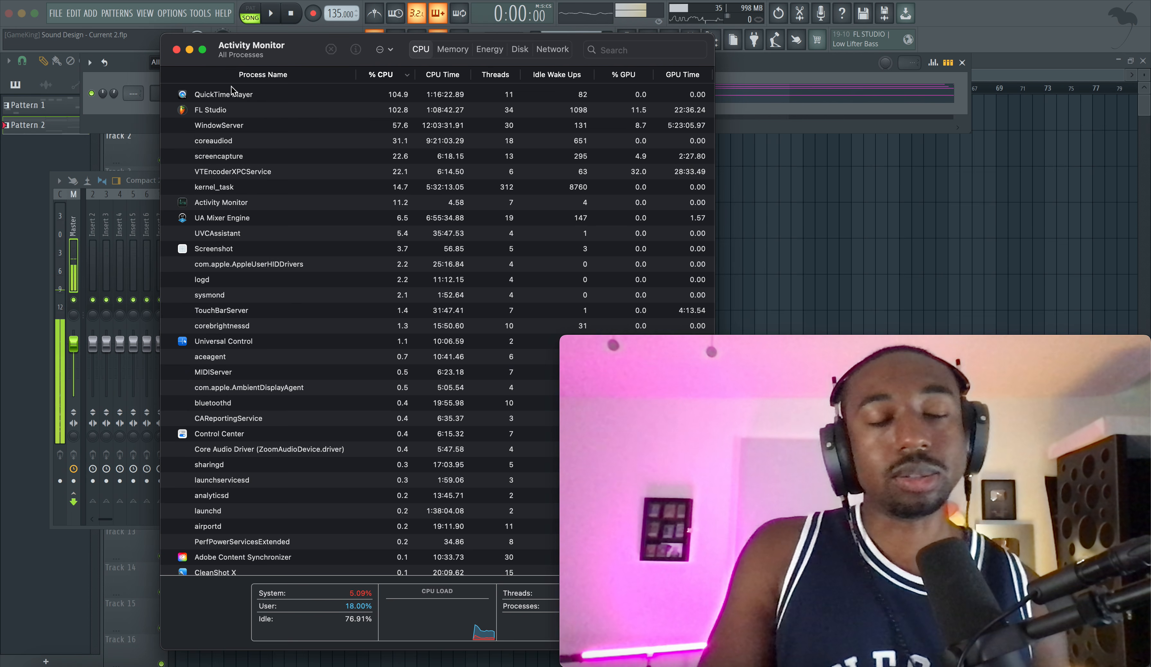
pyautogui.click(240, 96)
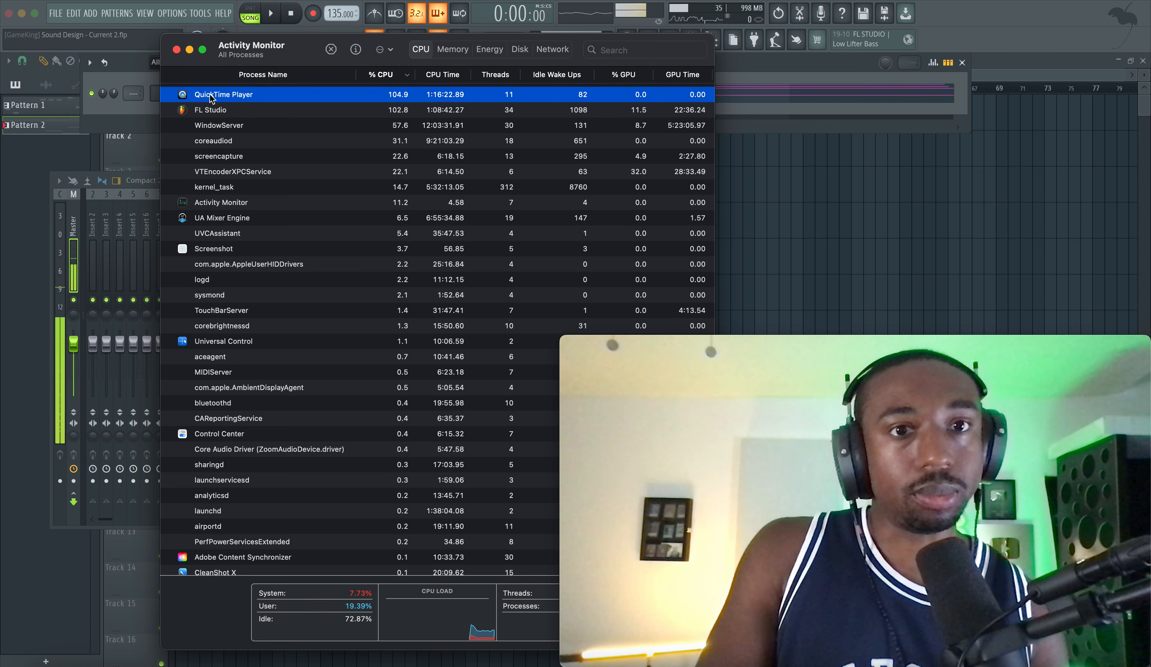
pyautogui.click(189, 49)
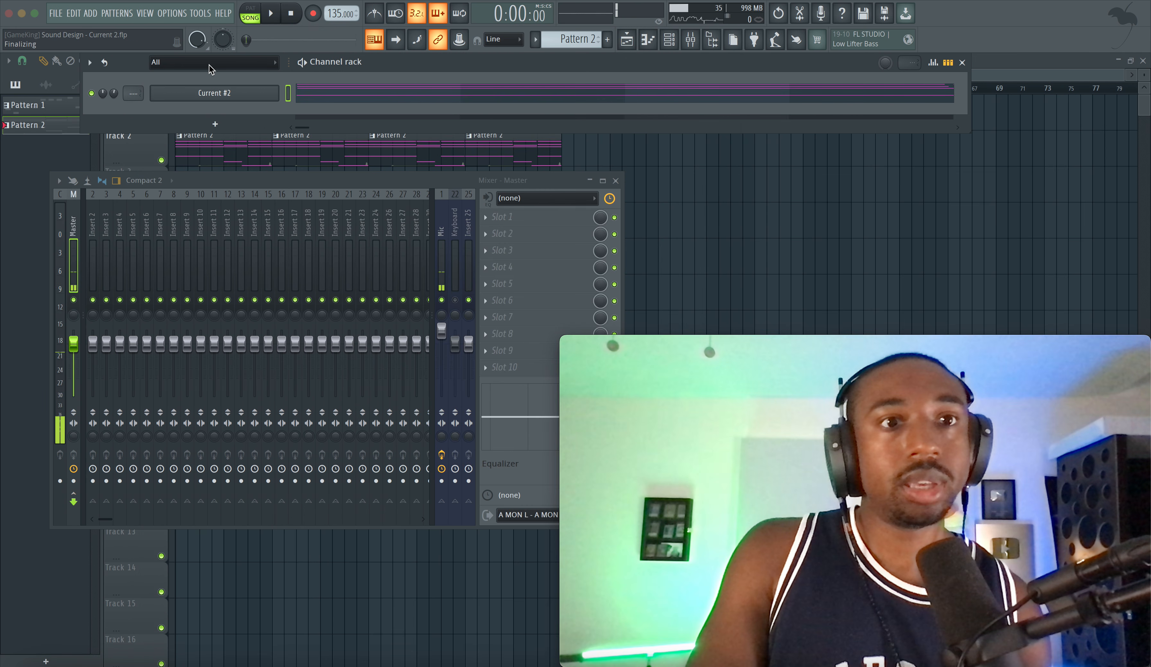
pyautogui.click(235, 89)
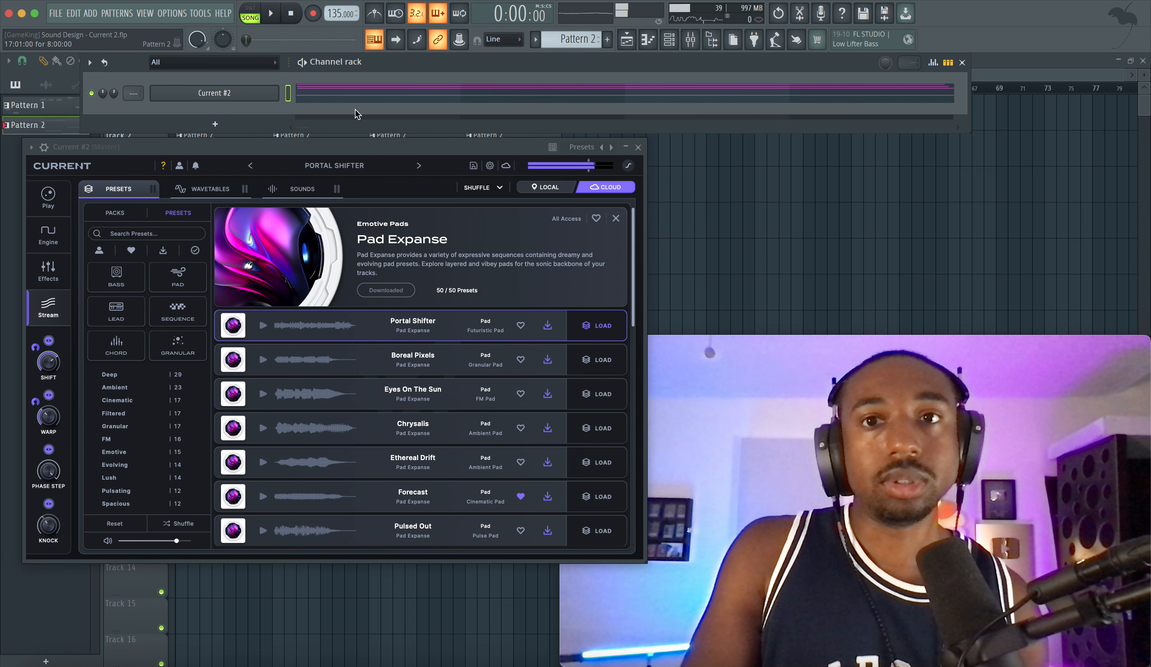
# Step: Review the device and buffer length in the audio settings, and stop playback
pyautogui.click(197, 17)
pyautogui.click(197, 55)
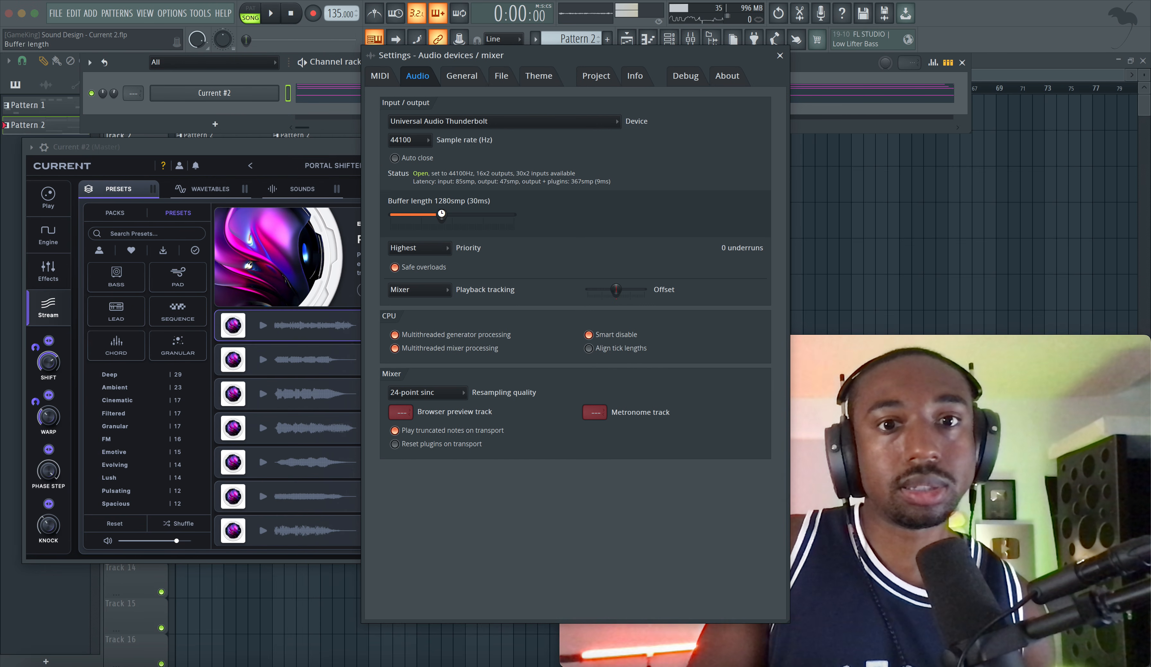
pyautogui.click(780, 56)
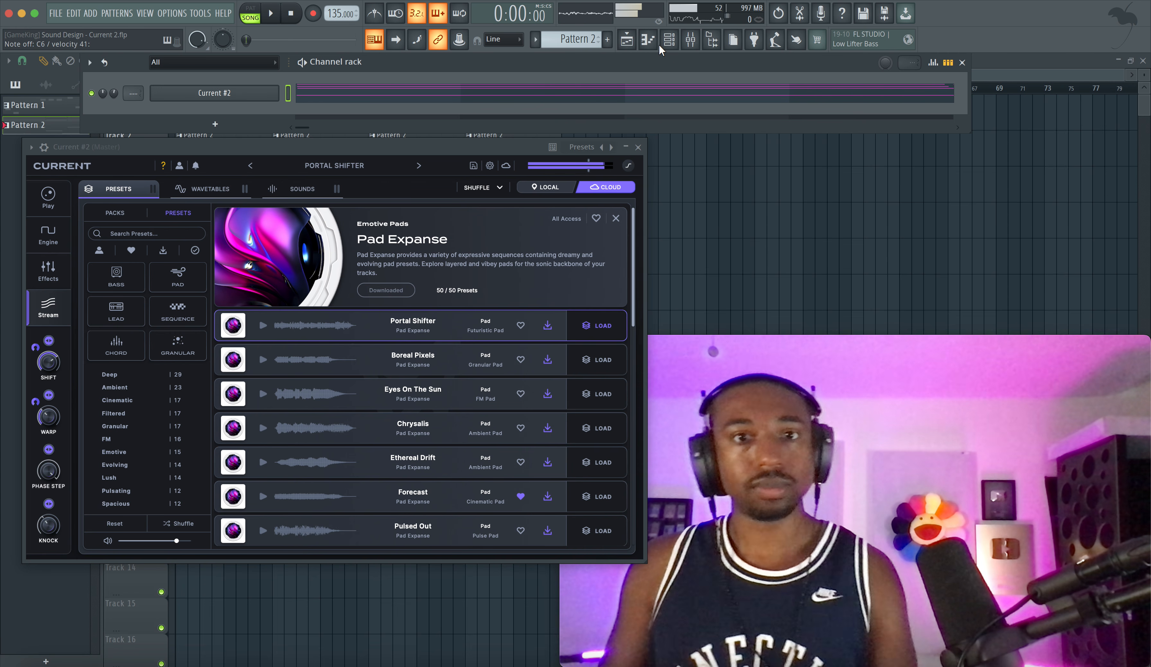
pyautogui.click(296, 21)
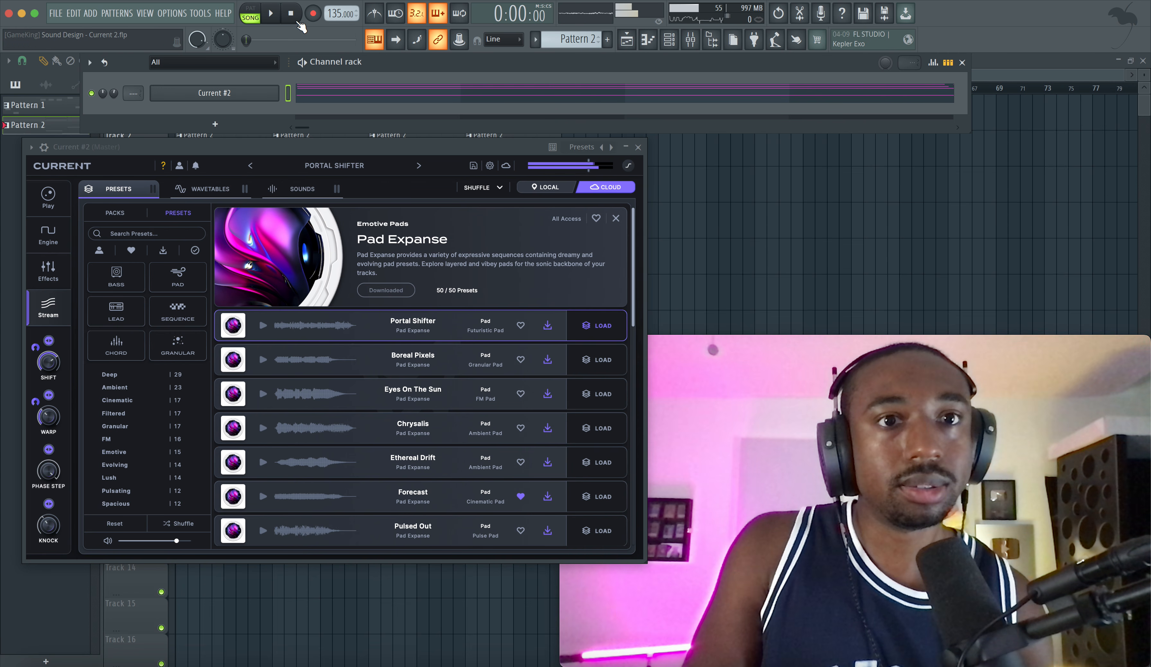
pyautogui.click(289, 14)
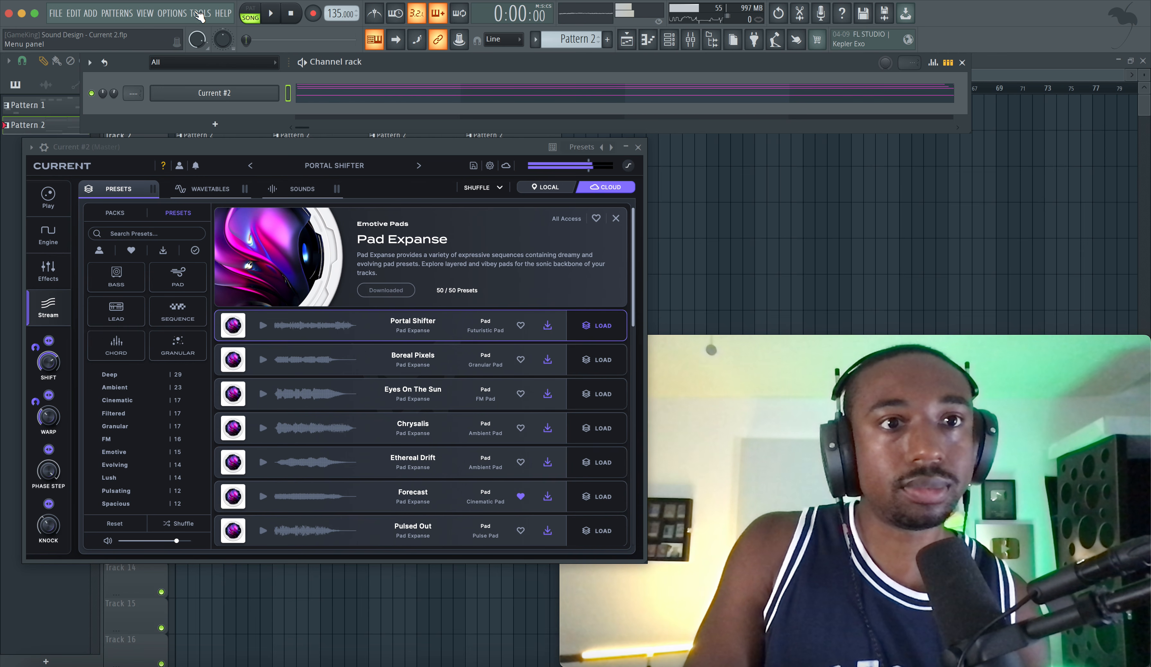
# Step: Lower the buffer length in the audio settings to 240 samples (6 ms)
pyautogui.click(173, 13)
pyautogui.click(183, 51)
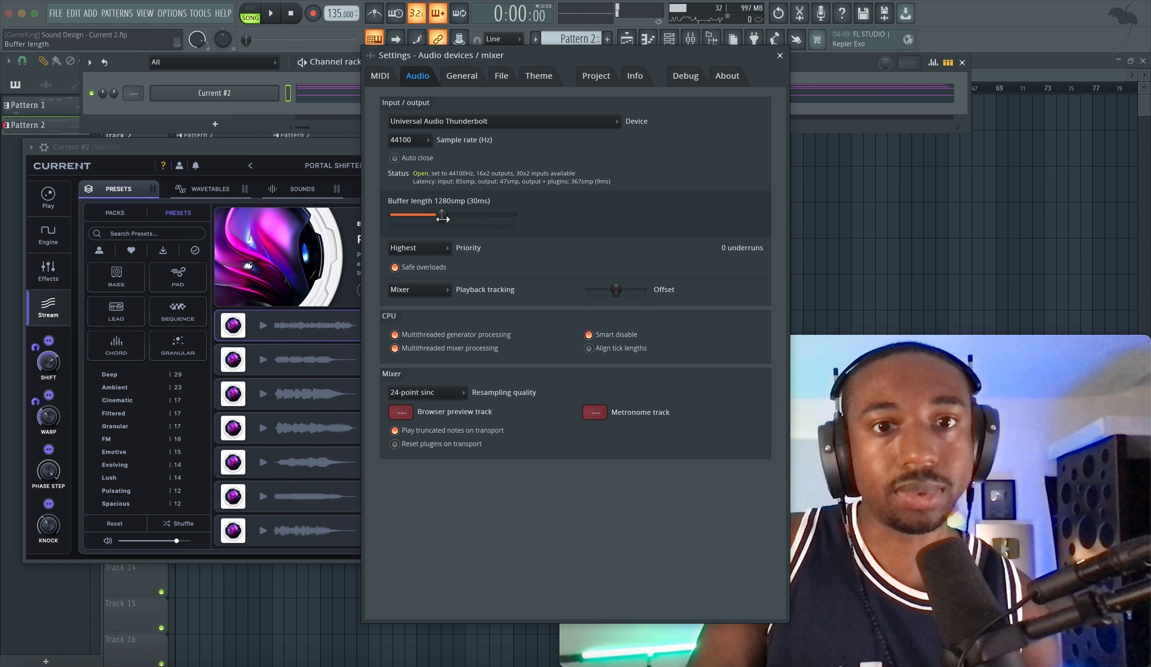
pyautogui.moveTo(443, 215); pyautogui.dragTo(405, 215)
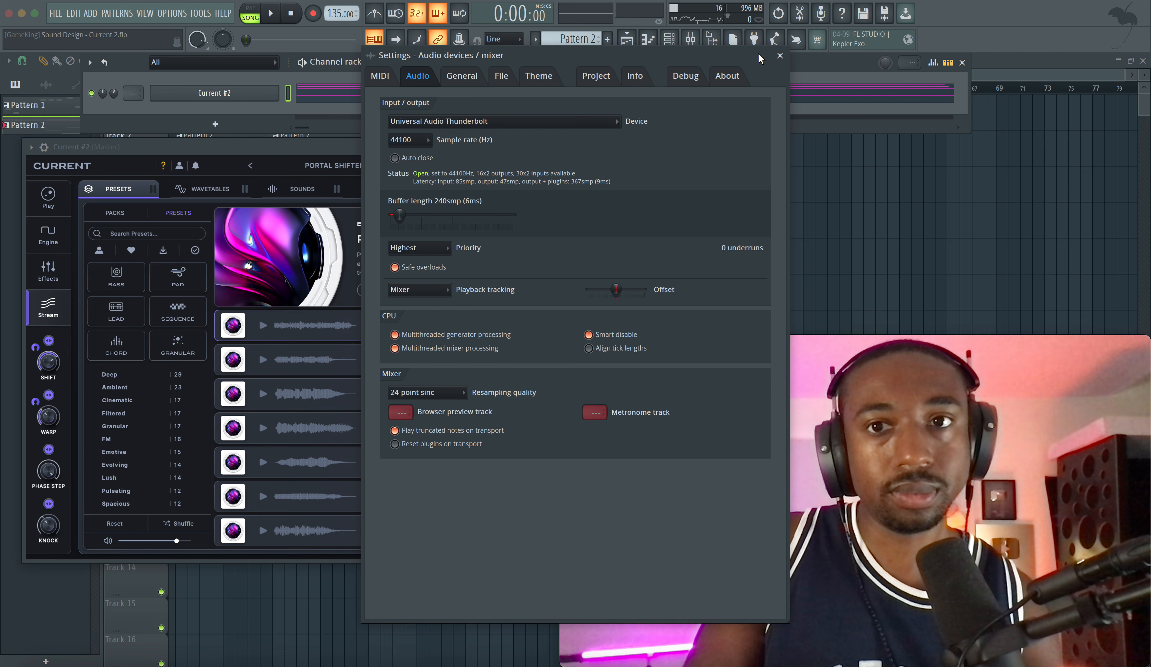
pyautogui.click(780, 56)
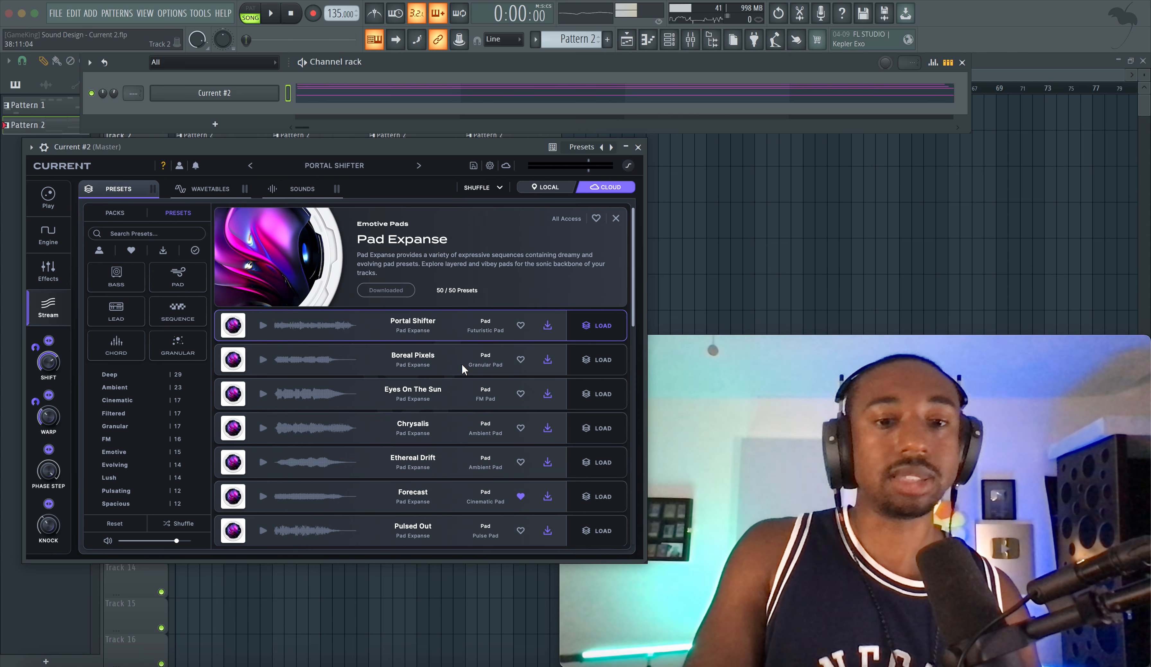
# Step: Recheck the processes' CPU load in Activity Monitor with the reduced audio buffer, and close the monitor
pyautogui.press('F9')
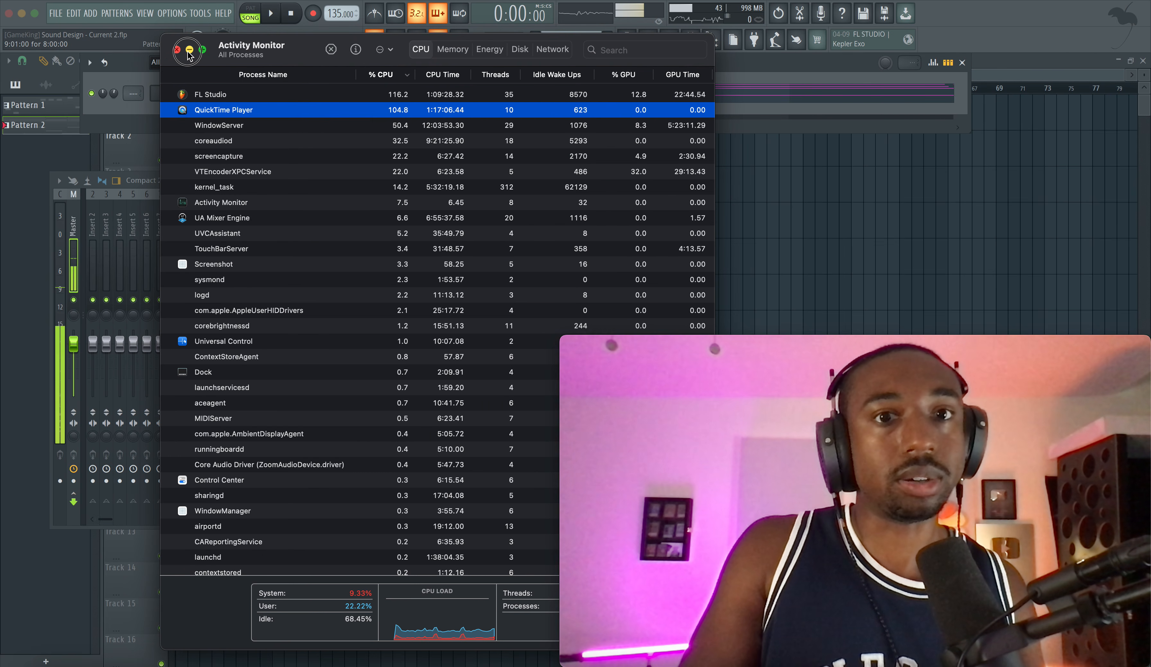
pyautogui.click(177, 49)
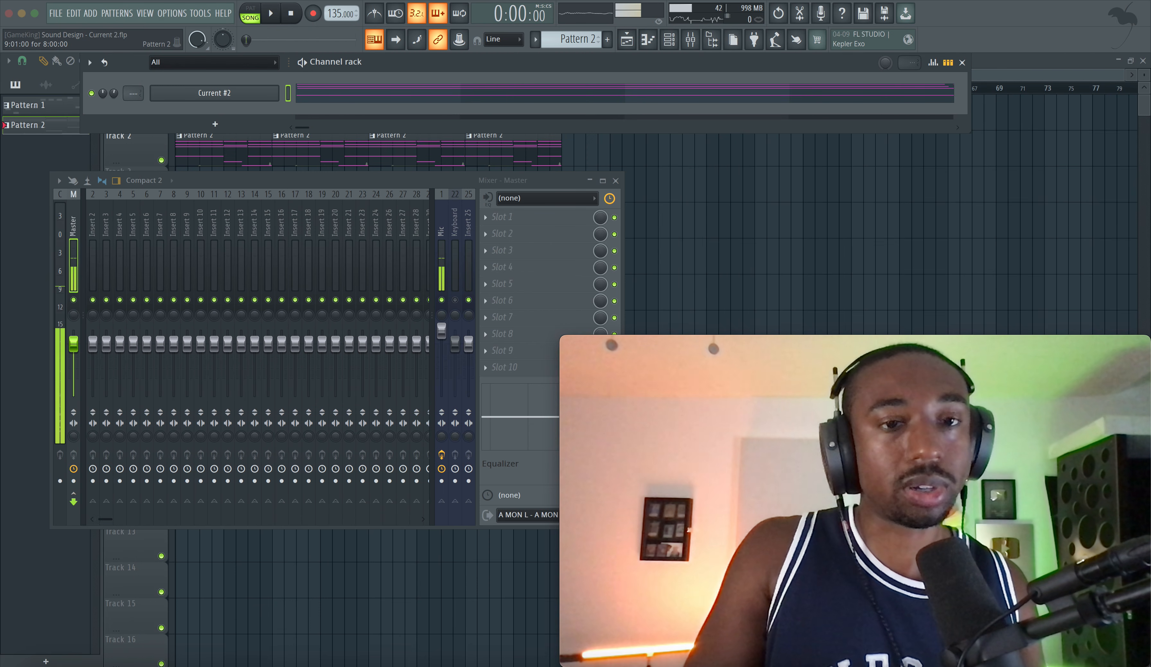